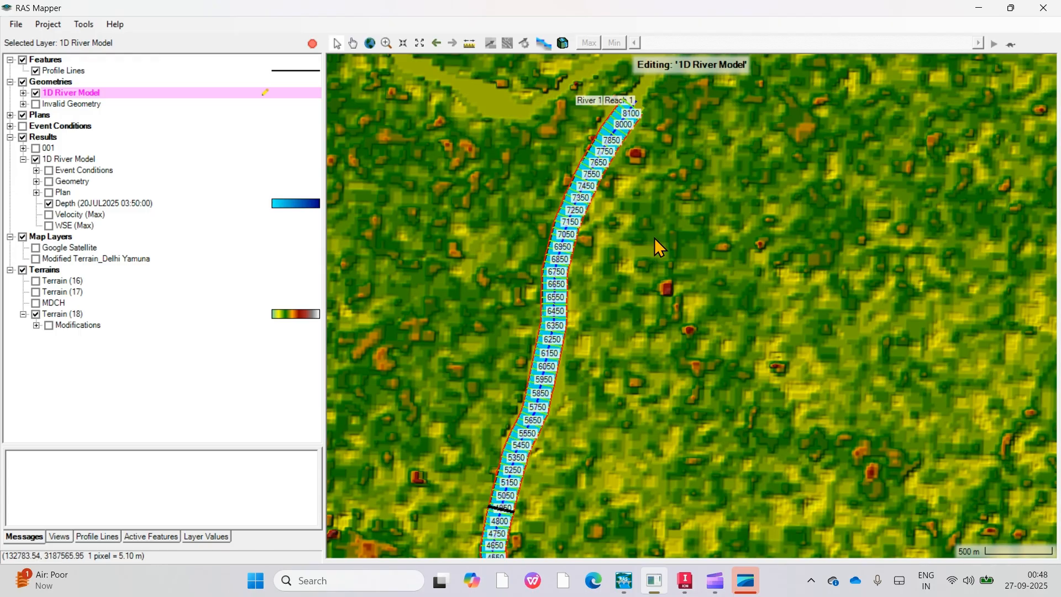
Expand the 1D River Model geometry's layers and examine the reach from its upstream end down to the bridge near station 4950
{"action": "scroll", "coordinate": [655, 237], "scroll_direction": "down", "scroll_amount": 2}
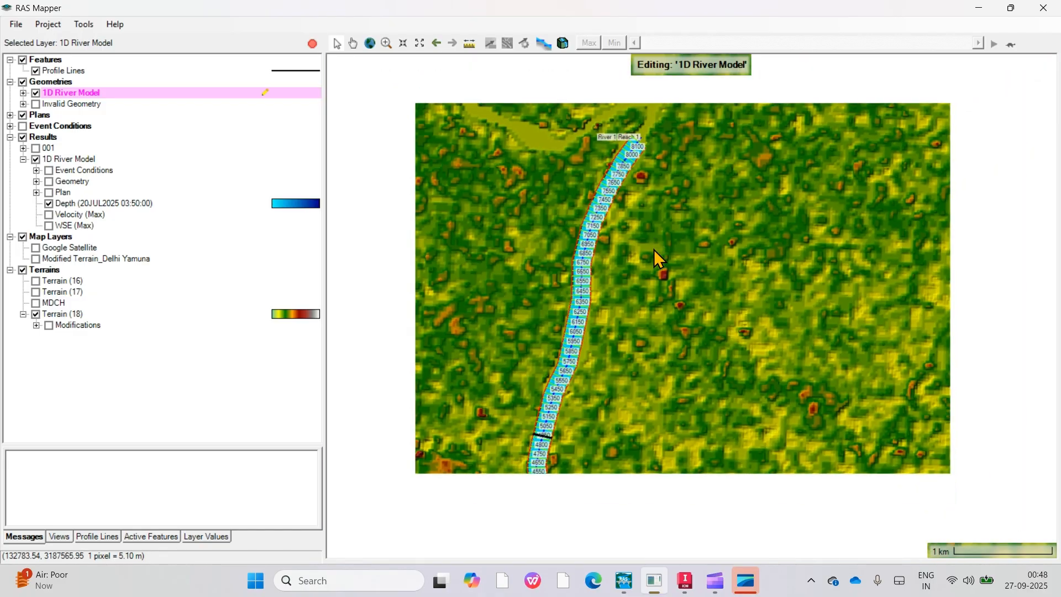
{"action": "scroll", "coordinate": [628, 184], "scroll_direction": "up", "scroll_amount": 2}
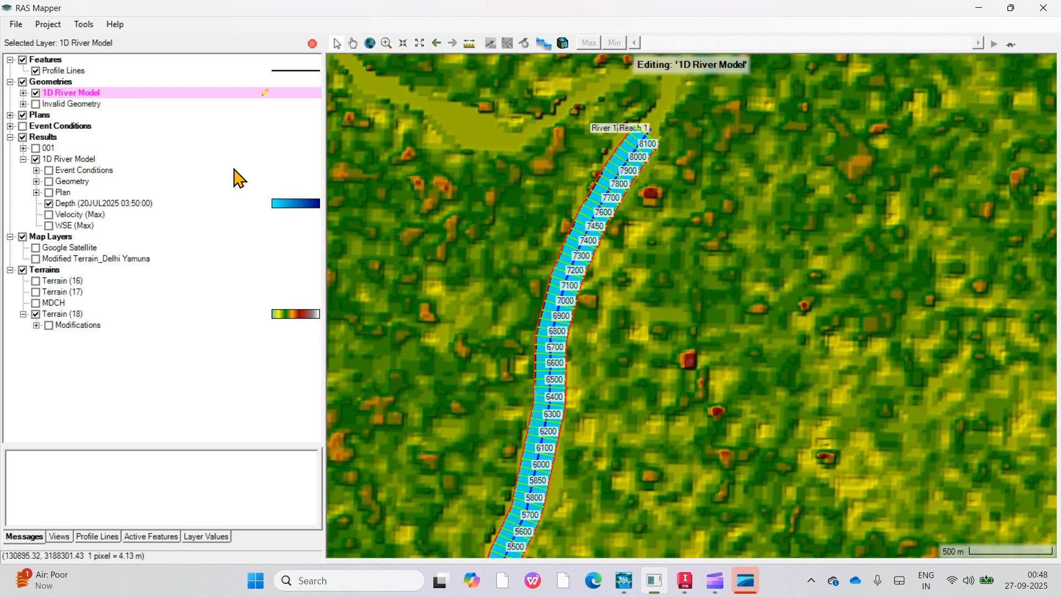
{"action": "left_click", "coordinate": [23, 94]}
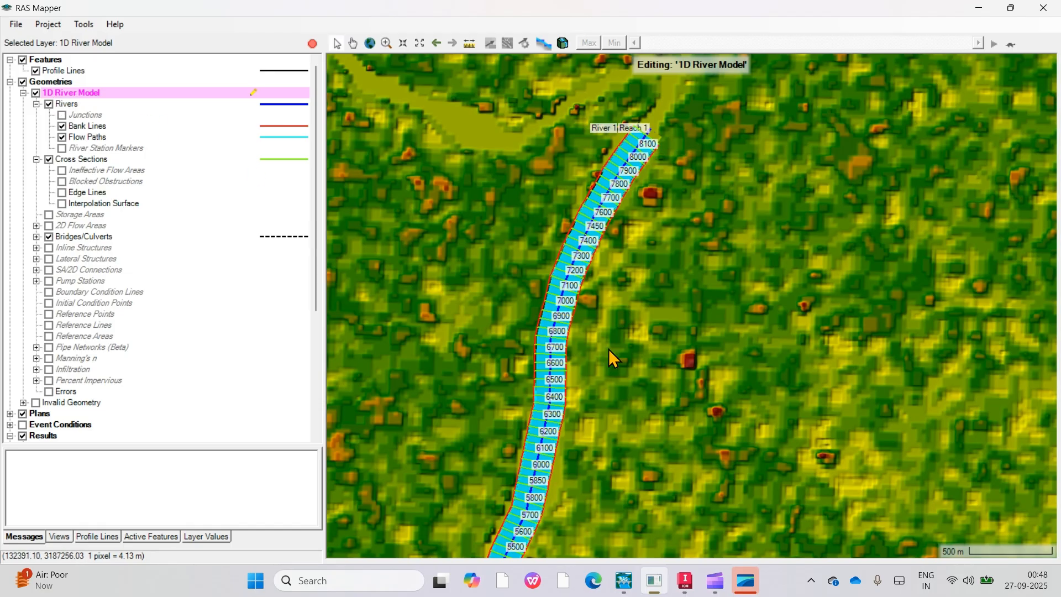
{"action": "left_click_drag", "start_coordinate": [572, 489], "coordinate": [646, 261]}
{"action": "left_click_drag", "start_coordinate": [669, 195], "coordinate": [615, 194]}
{"action": "scroll", "coordinate": [545, 383], "scroll_direction": "up", "scroll_amount": 1}
{"action": "scroll", "coordinate": [605, 270], "scroll_direction": "down", "scroll_amount": 1}
{"action": "scroll", "coordinate": [632, 421], "scroll_direction": "up", "scroll_amount": 1}
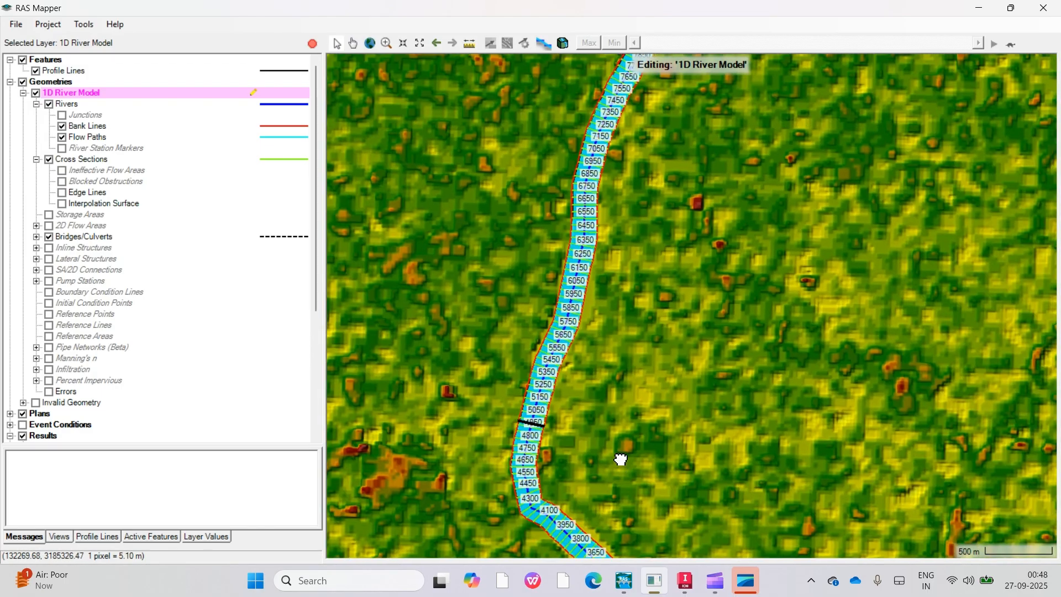
{"action": "left_click_drag", "start_coordinate": [616, 455], "coordinate": [558, 220]}
{"action": "scroll", "coordinate": [462, 207], "scroll_direction": "up", "scroll_amount": 2}
{"action": "scroll", "coordinate": [463, 196], "scroll_direction": "up", "scroll_amount": 1}
{"action": "scroll", "coordinate": [506, 209], "scroll_direction": "up", "scroll_amount": 1}
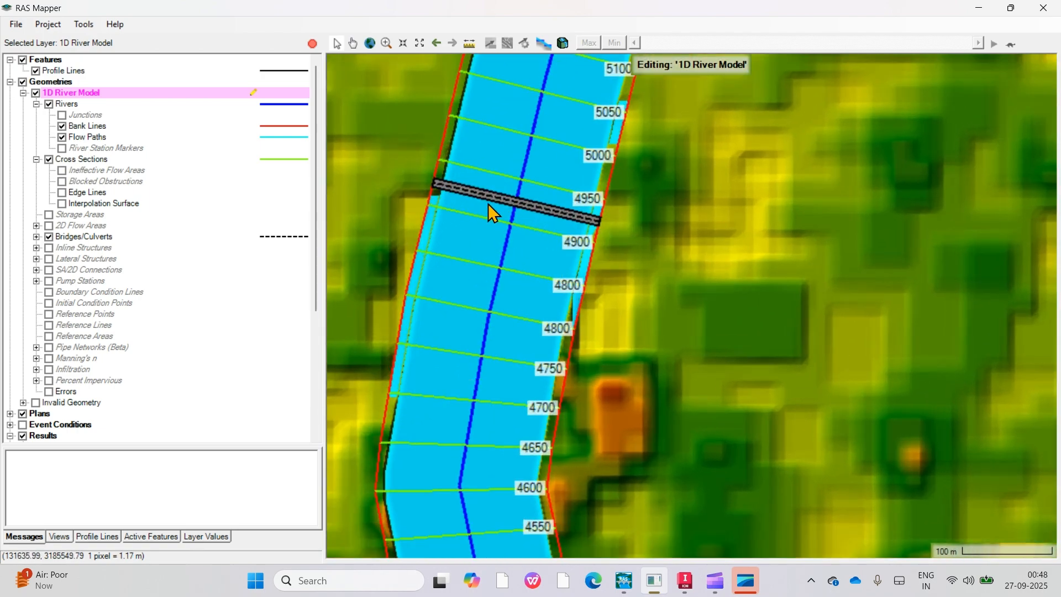
Examine the river's cross sections from the bridge downstream to the end of the reach at station 0
{"action": "scroll", "coordinate": [627, 234], "scroll_direction": "down", "scroll_amount": 2}
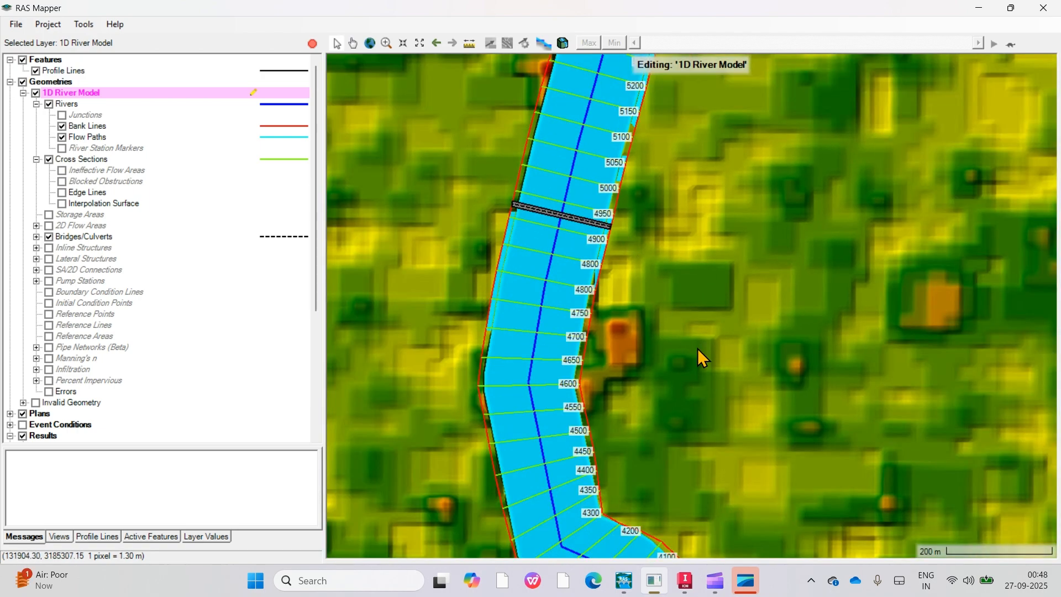
{"action": "left_click_drag", "start_coordinate": [698, 349], "coordinate": [582, 113]}
{"action": "left_click_drag", "start_coordinate": [703, 405], "coordinate": [527, 177]}
{"action": "left_click_drag", "start_coordinate": [727, 424], "coordinate": [562, 185]}
{"action": "left_click_drag", "start_coordinate": [687, 365], "coordinate": [622, 110]}
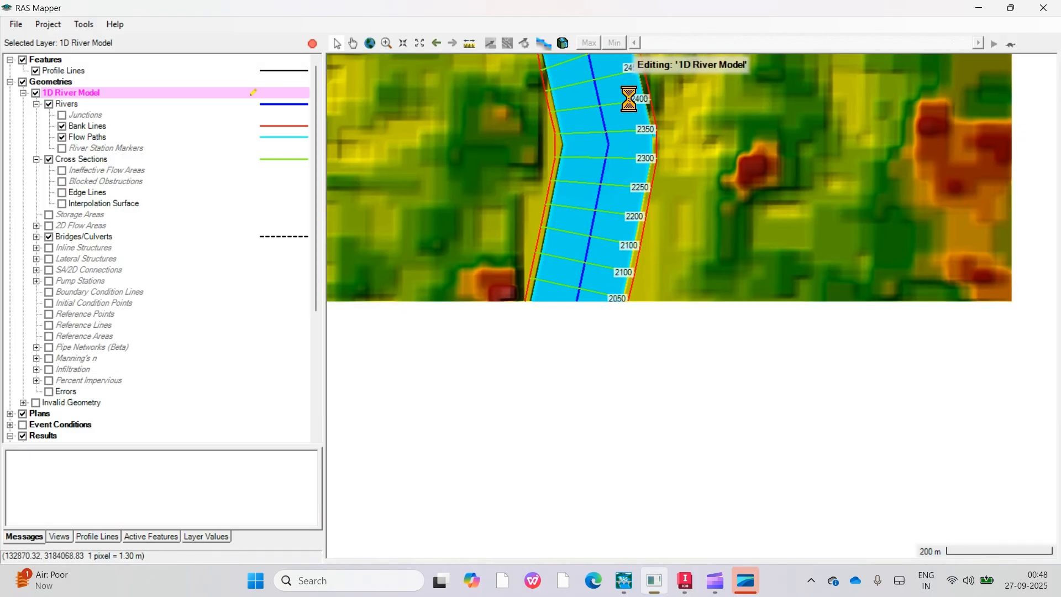
{"action": "scroll", "coordinate": [602, 364], "scroll_direction": "down", "scroll_amount": 2}
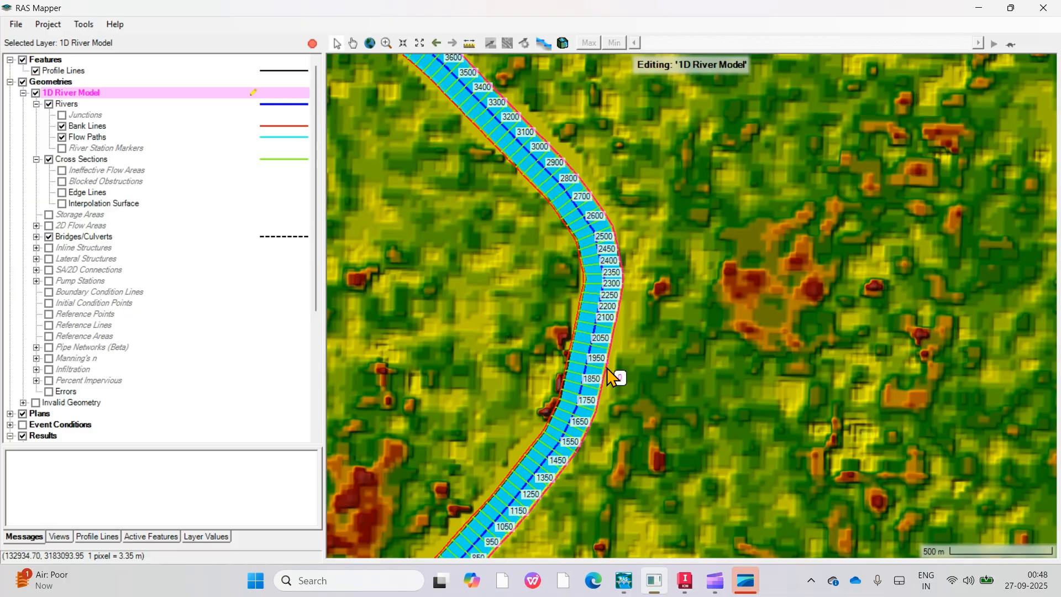
{"action": "left_click_drag", "start_coordinate": [607, 367], "coordinate": [660, 194]}
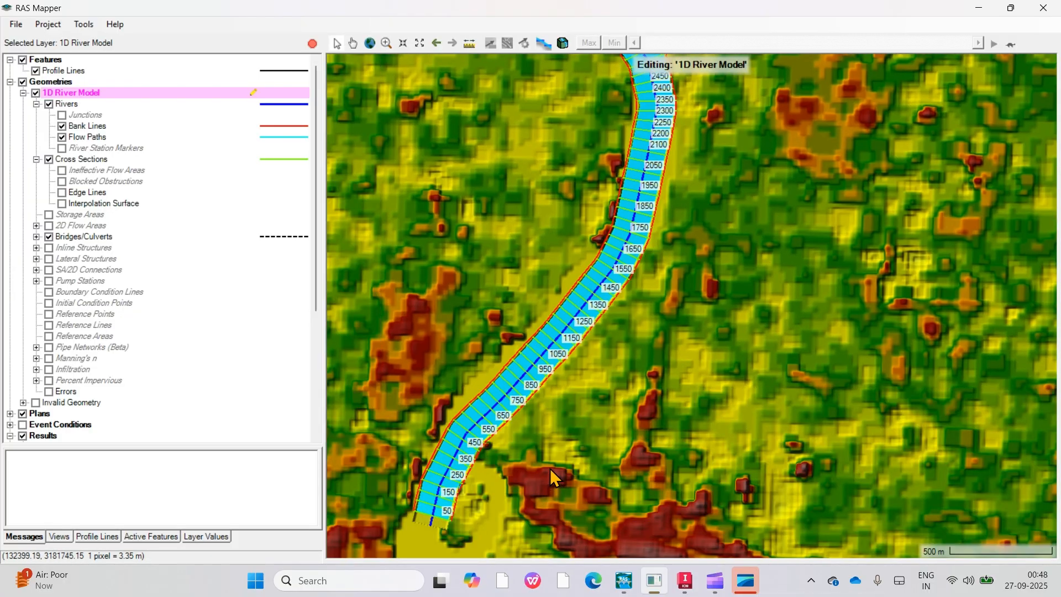
{"action": "scroll", "coordinate": [442, 537], "scroll_direction": "up", "scroll_amount": 2}
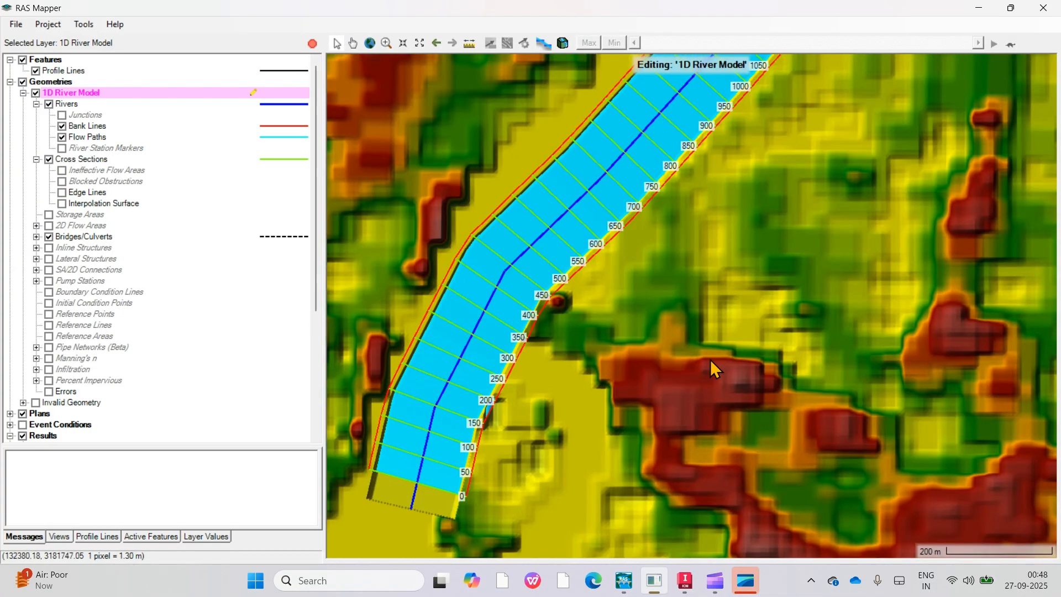
Minimize RAS Mapper, switch to InfoWorks ICM and create an InfoWorks network named "1D HEC-RAS to ICM" in the model group
{"action": "left_click", "coordinate": [983, 8]}
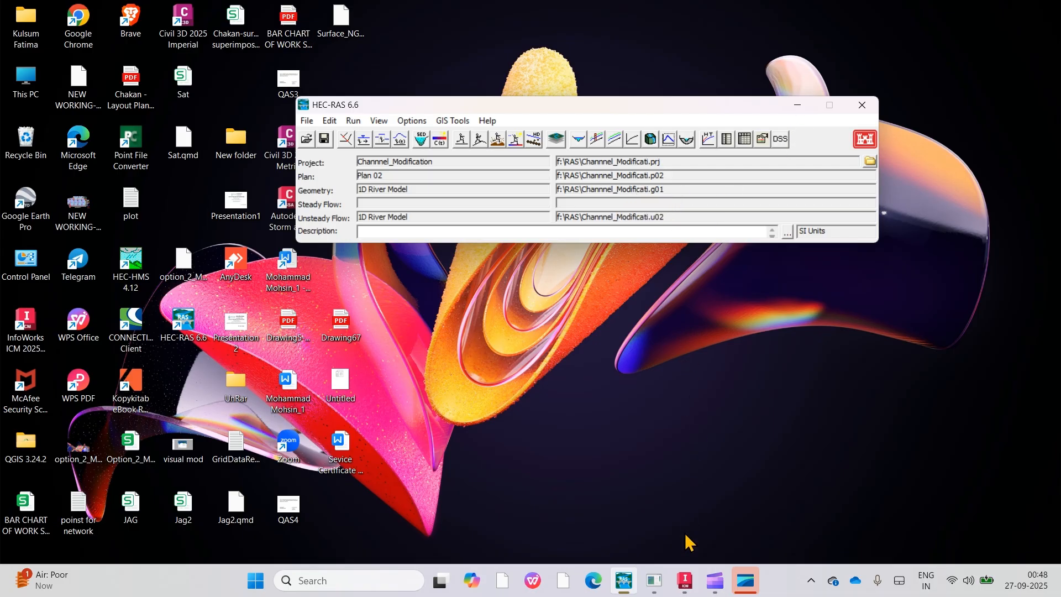
{"action": "left_click", "coordinate": [685, 581]}
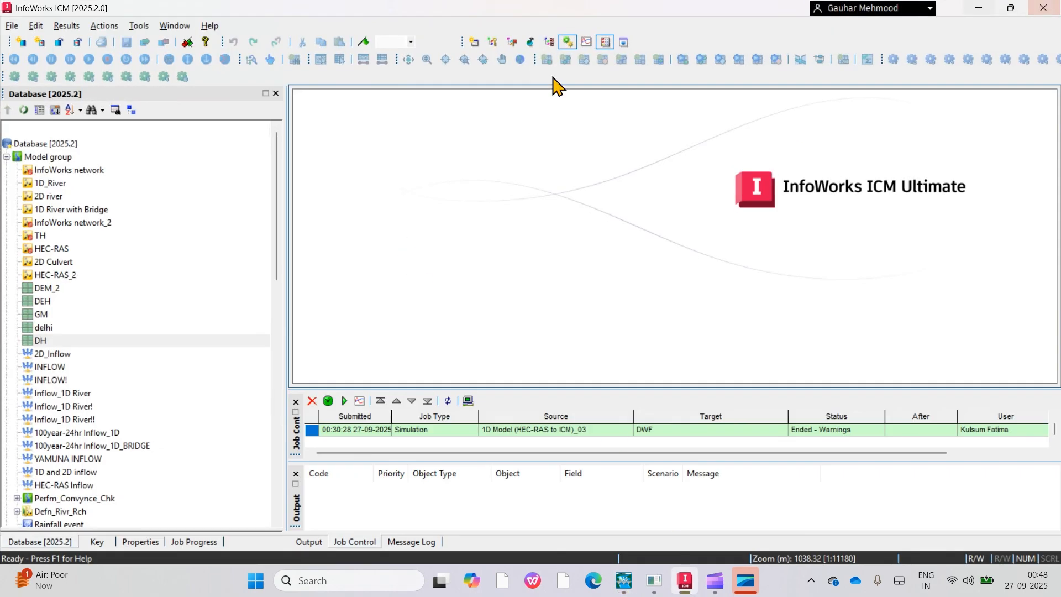
{"action": "left_click", "coordinate": [45, 161]}
{"action": "right_click", "coordinate": [45, 160]}
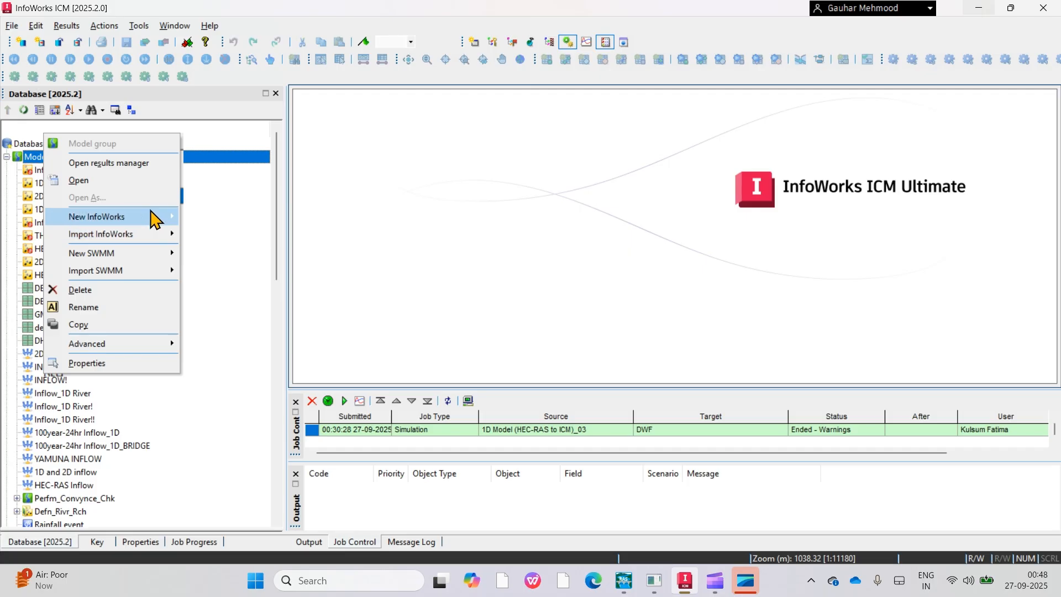
{"action": "mouse_move", "coordinate": [151, 217]}
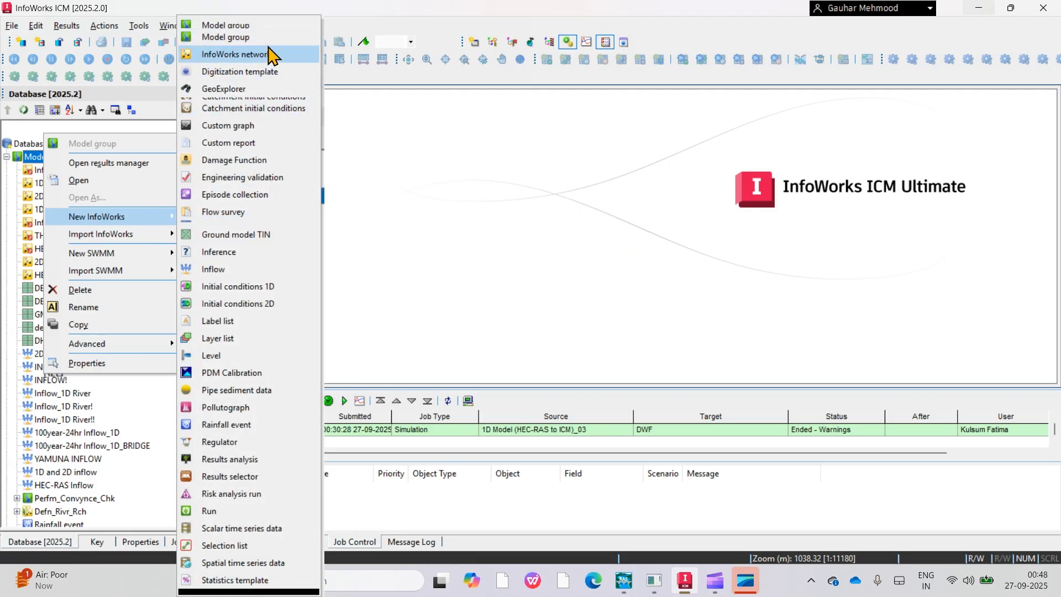
{"action": "left_click", "coordinate": [235, 54]}
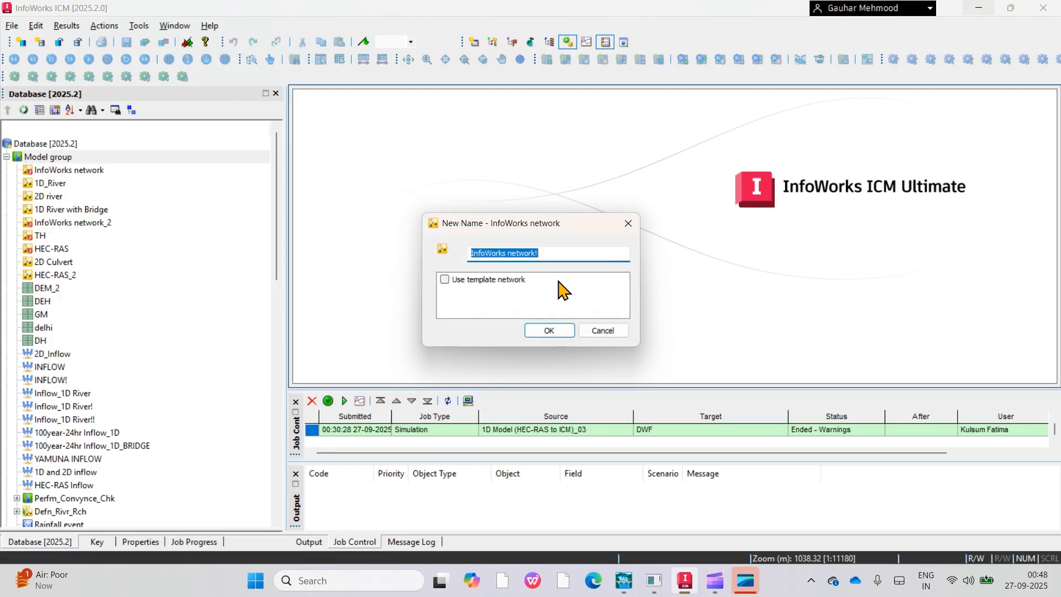
{"action": "type", "text": "HEC-RAS to ICM"}
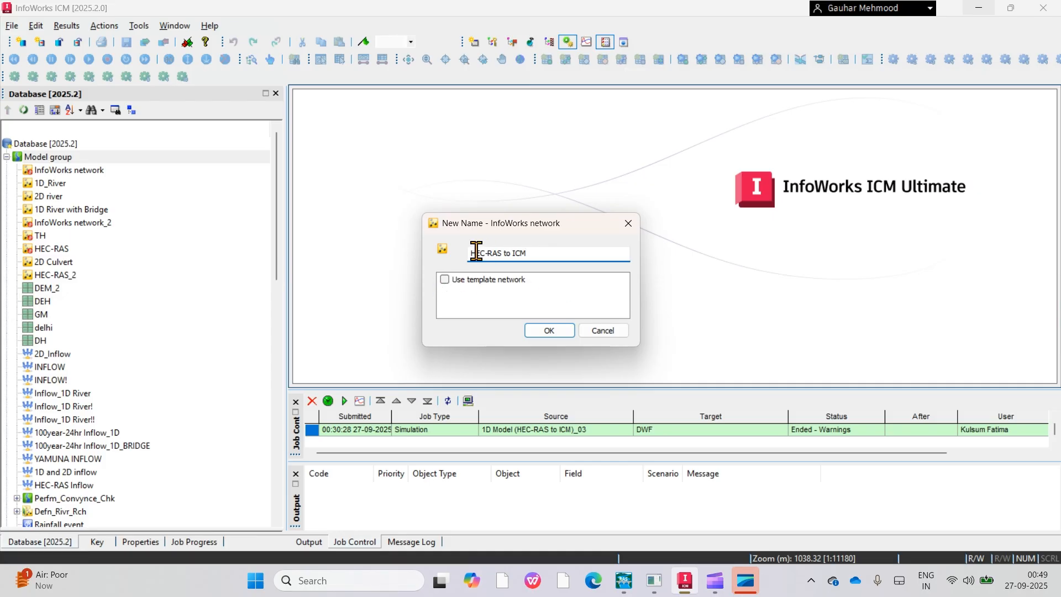
{"action": "type", "text": "1"}
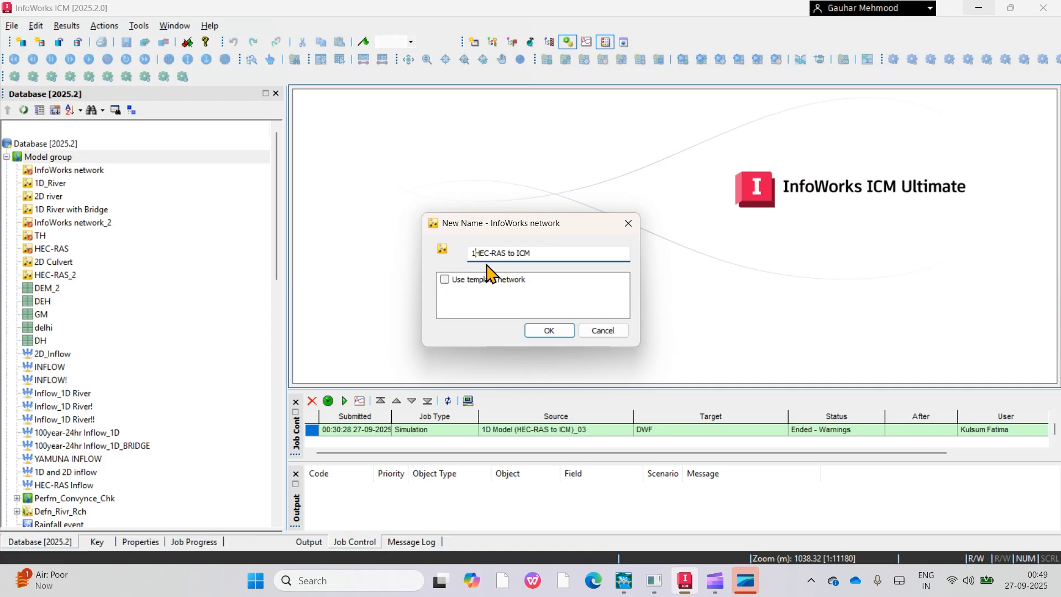
{"action": "type", "text": "D"}
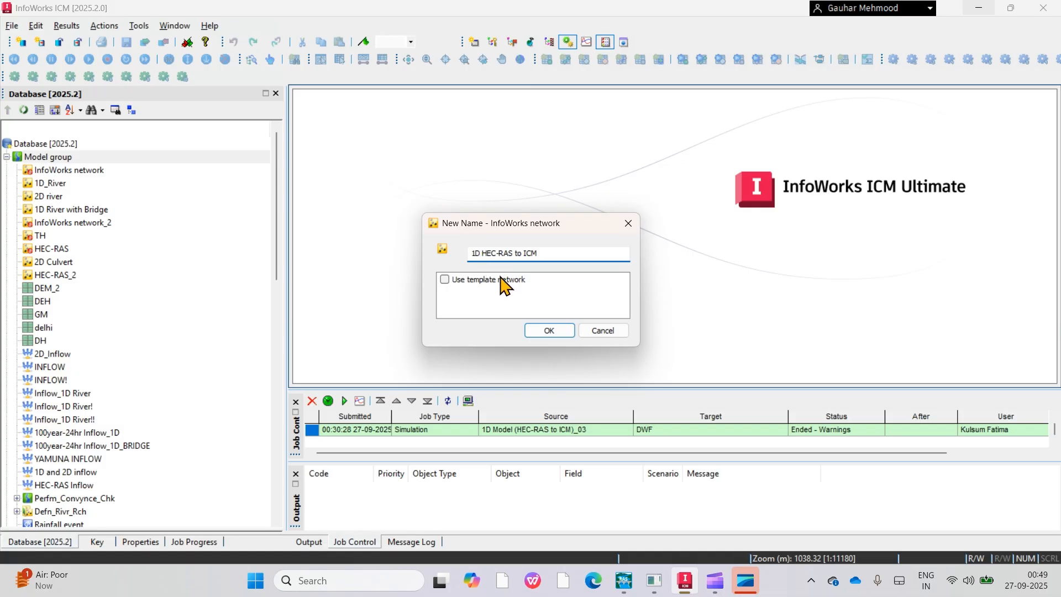
{"action": "left_click", "coordinate": [550, 333]}
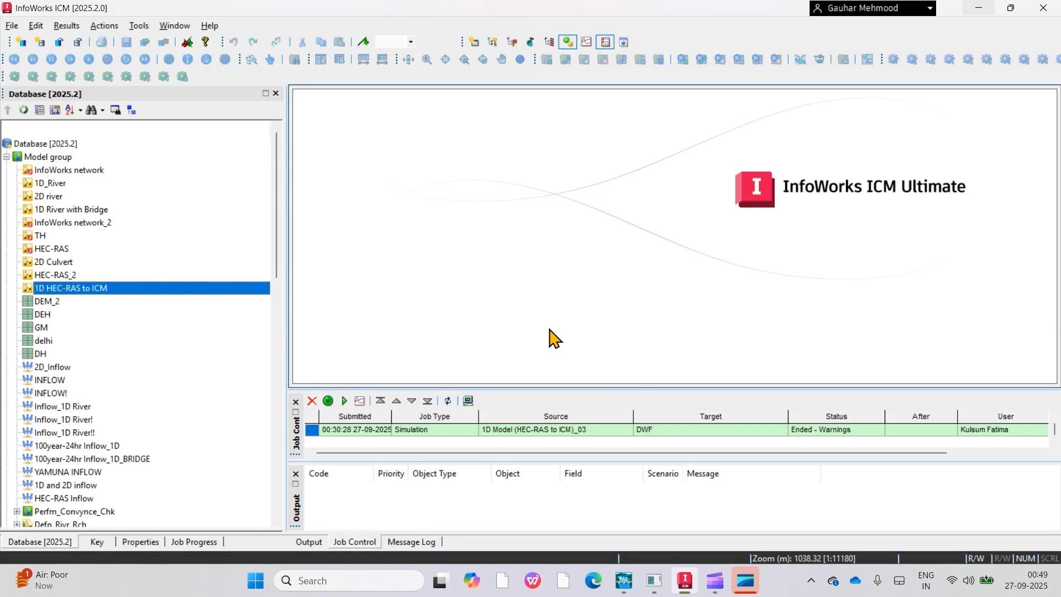
Open the 1D HEC-RAS to ICM network and maximize its GeoPlan window
{"action": "right_click", "coordinate": [99, 291]}
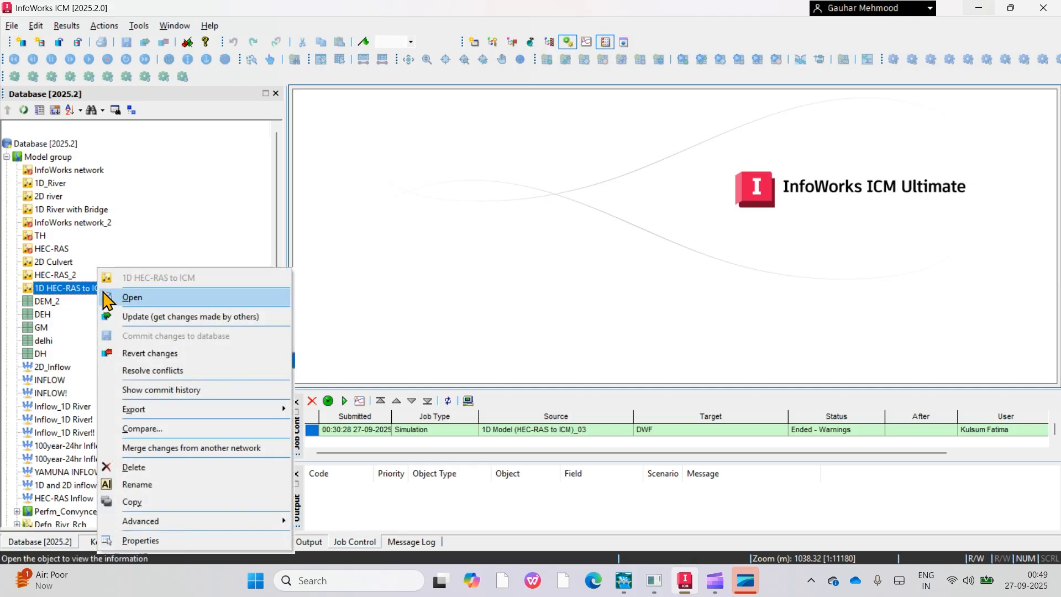
{"action": "left_click", "coordinate": [137, 300]}
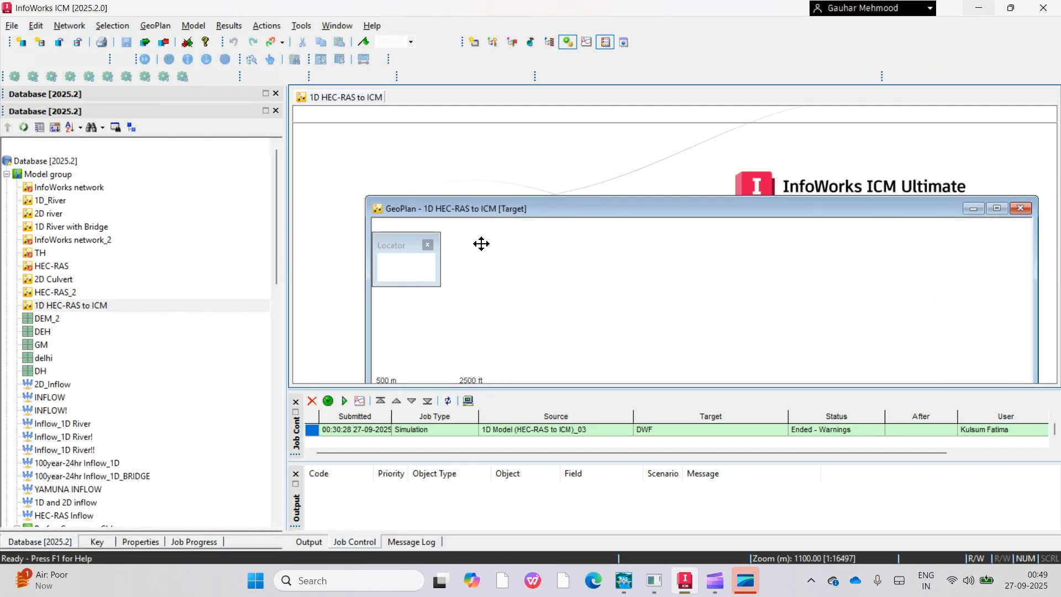
{"action": "left_click", "coordinate": [993, 227]}
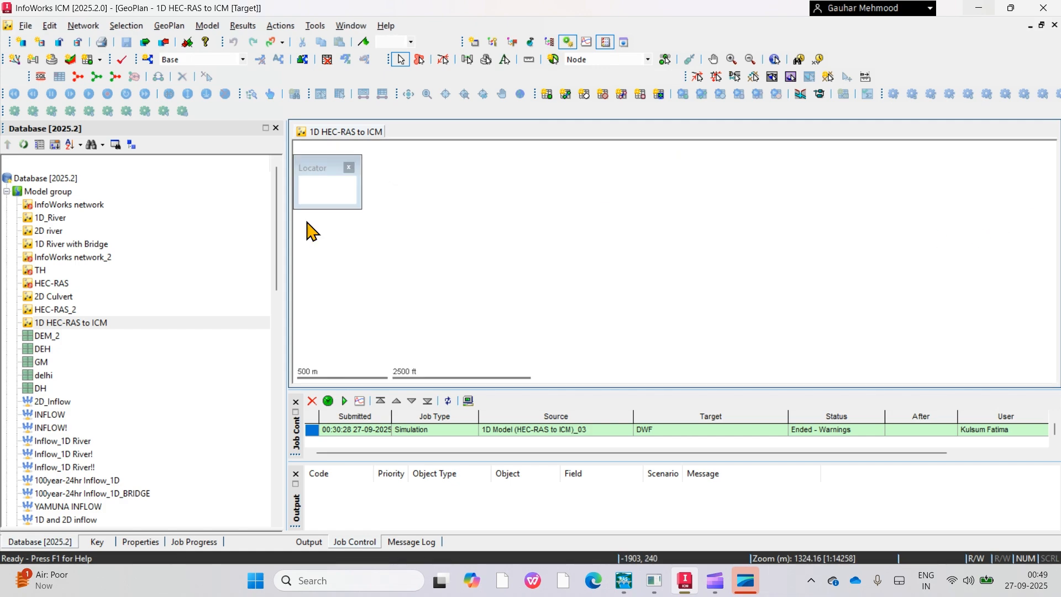
Load the DH ground model into the GeoPlan and zoom to its extent
{"action": "left_click_drag", "start_coordinate": [41, 389], "coordinate": [516, 263]}
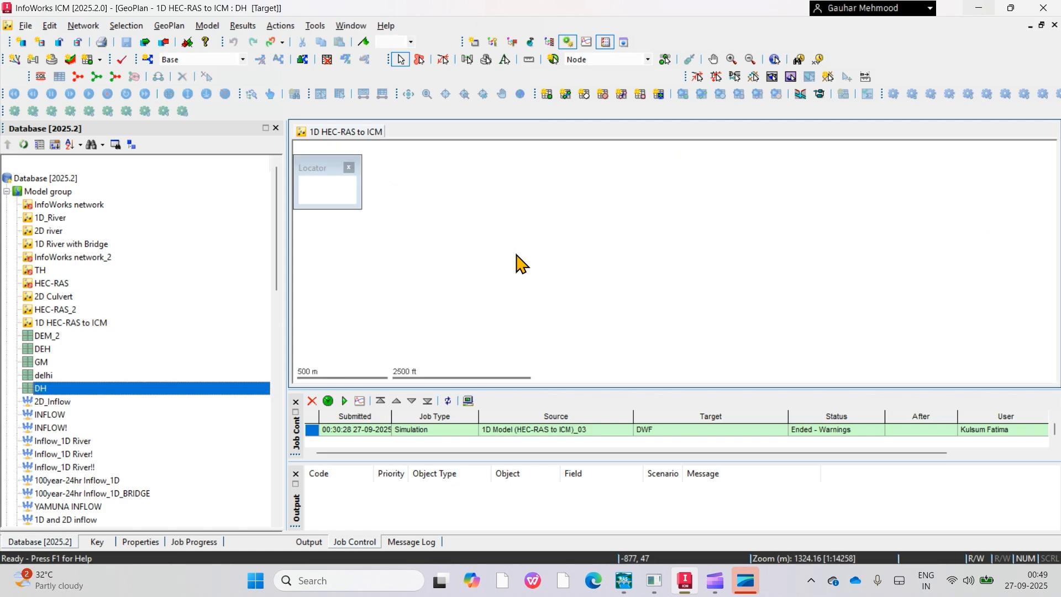
{"action": "right_click", "coordinate": [627, 230]}
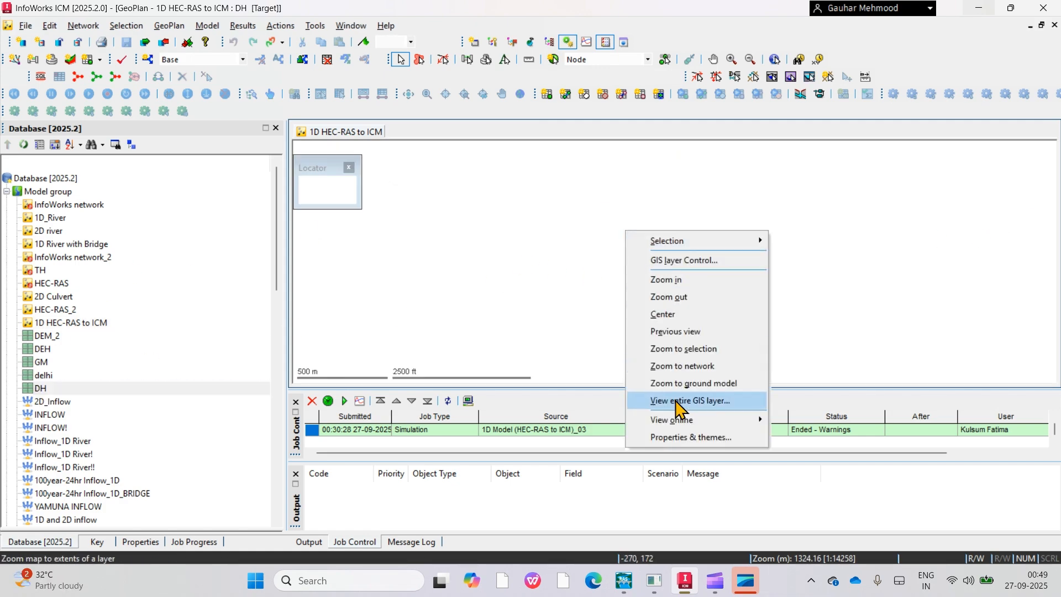
{"action": "left_click", "coordinate": [690, 389]}
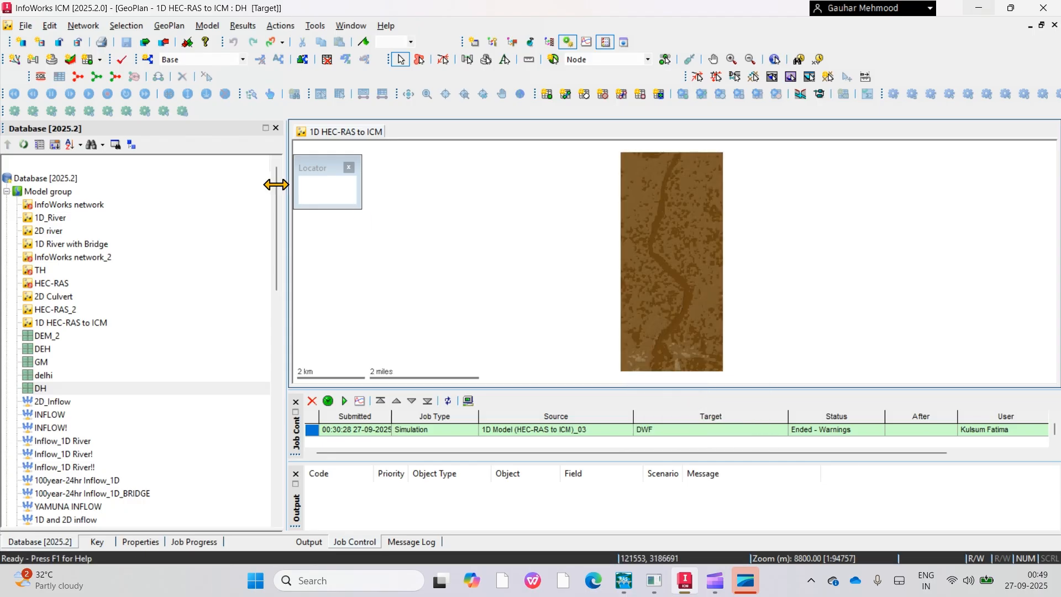
Start a model import from HEC-RAS network data and open the project file Channnel_Modificati.prj, checking its name against the HEC-RAS project window
{"action": "left_click", "coordinate": [93, 27]}
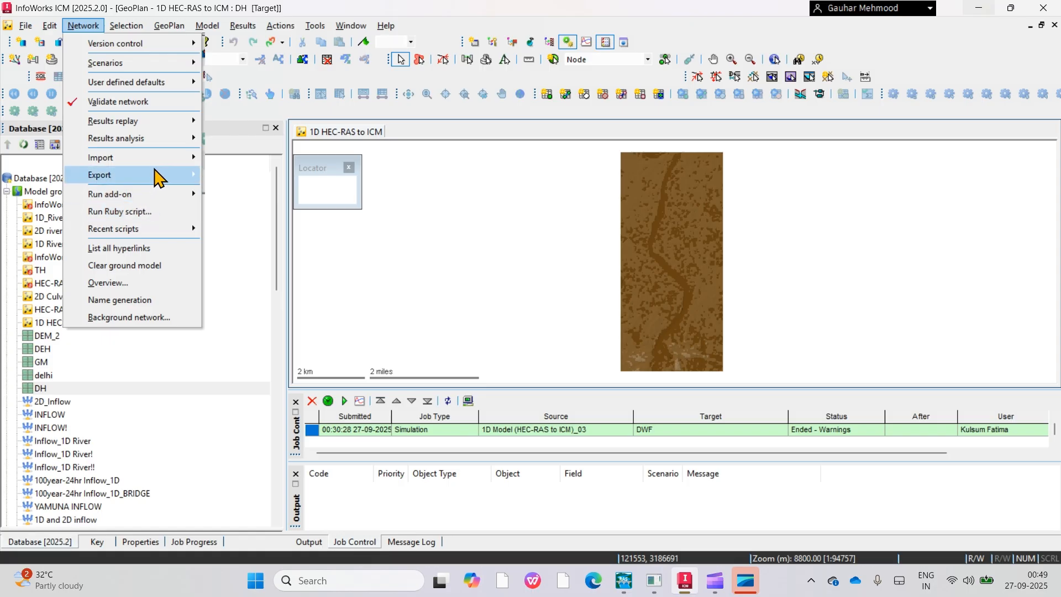
{"action": "mouse_move", "coordinate": [188, 158]}
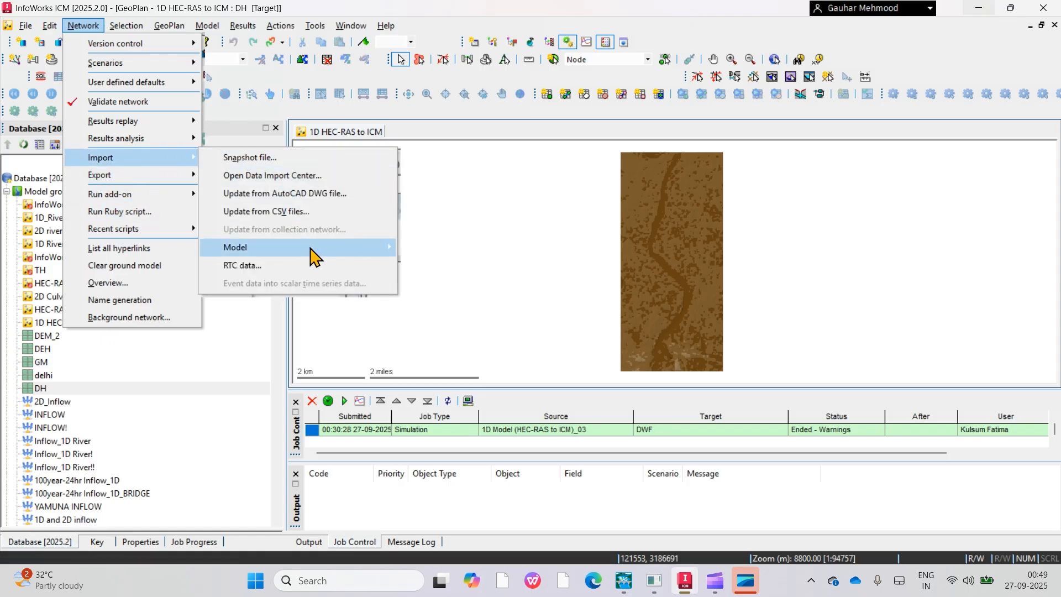
{"action": "mouse_move", "coordinate": [311, 247]}
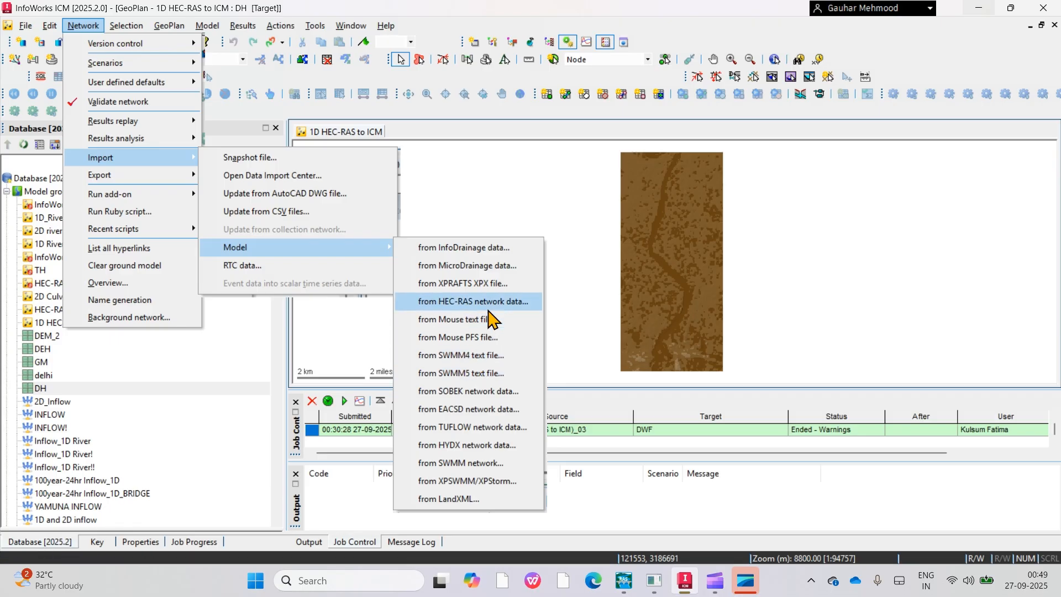
{"action": "left_click", "coordinate": [473, 301]}
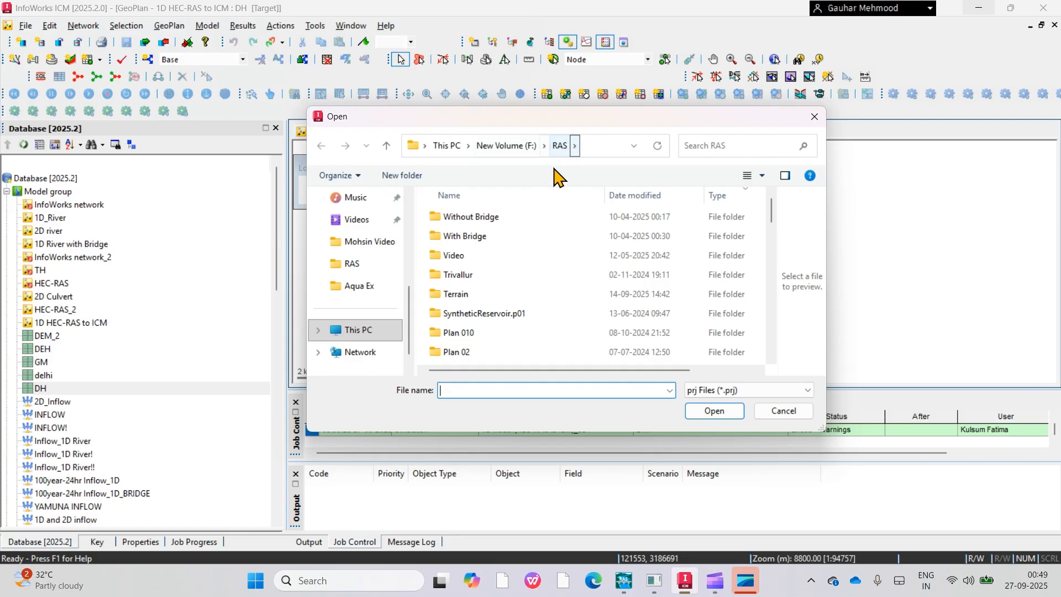
{"action": "scroll", "coordinate": [480, 330], "scroll_direction": "down", "scroll_amount": 10}
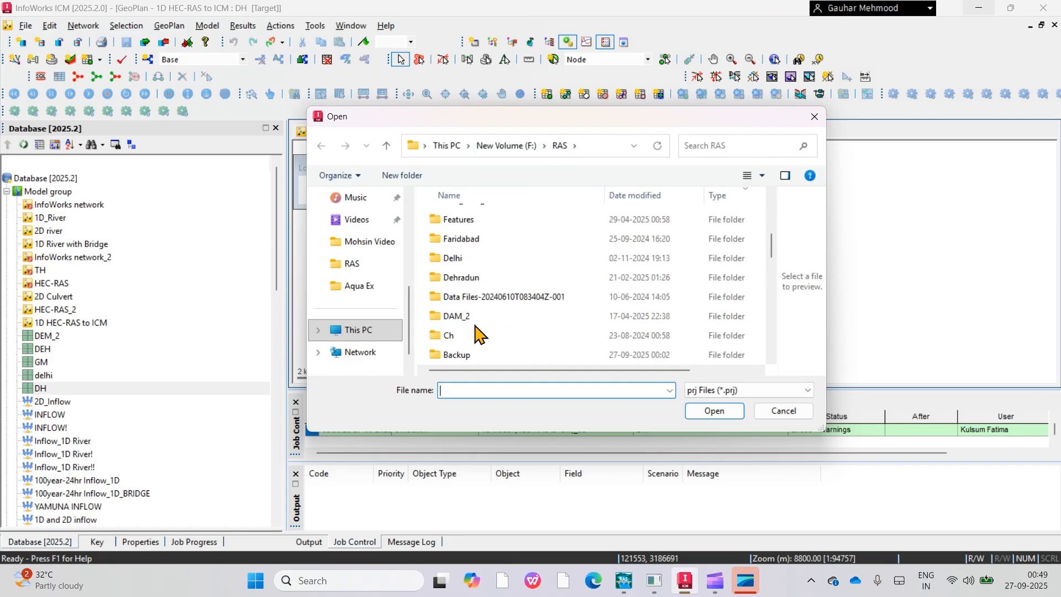
{"action": "scroll", "coordinate": [486, 329], "scroll_direction": "down", "scroll_amount": 8}
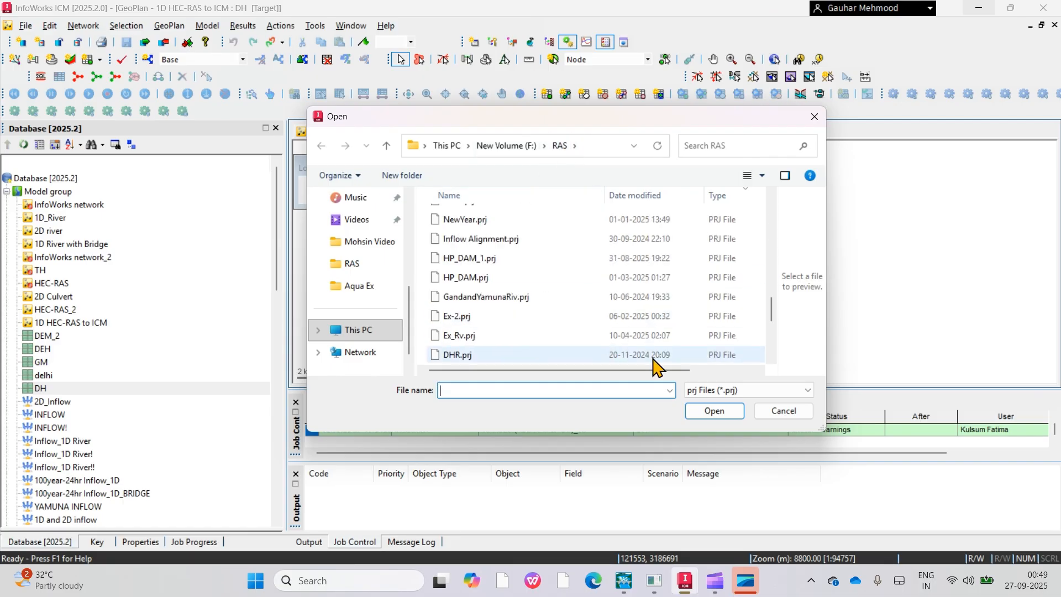
{"action": "scroll", "coordinate": [535, 314], "scroll_direction": "up", "scroll_amount": 3}
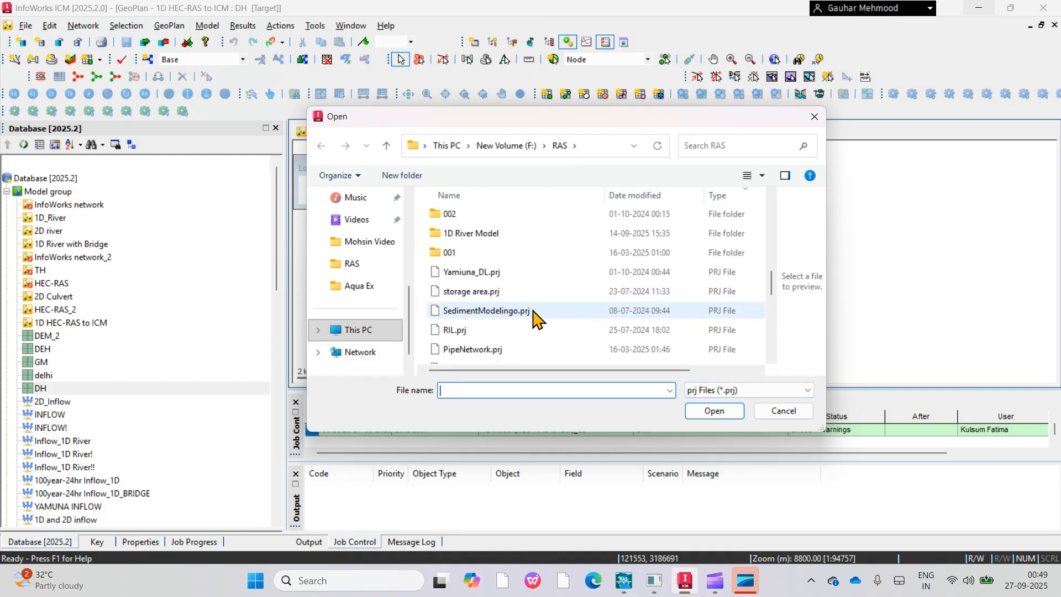
{"action": "scroll", "coordinate": [536, 320], "scroll_direction": "down", "scroll_amount": 5}
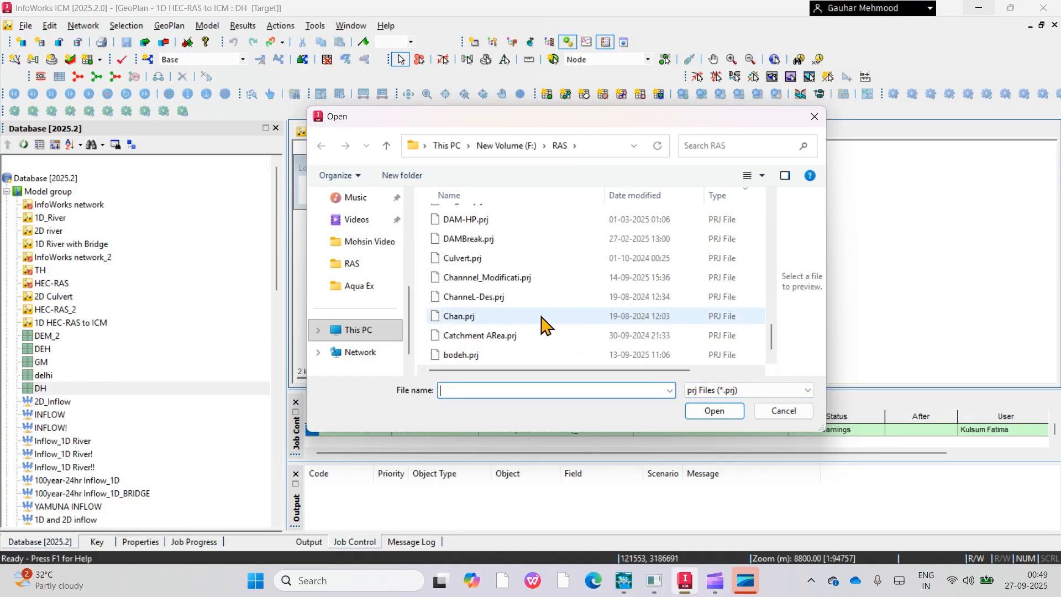
{"action": "left_click", "coordinate": [533, 279]}
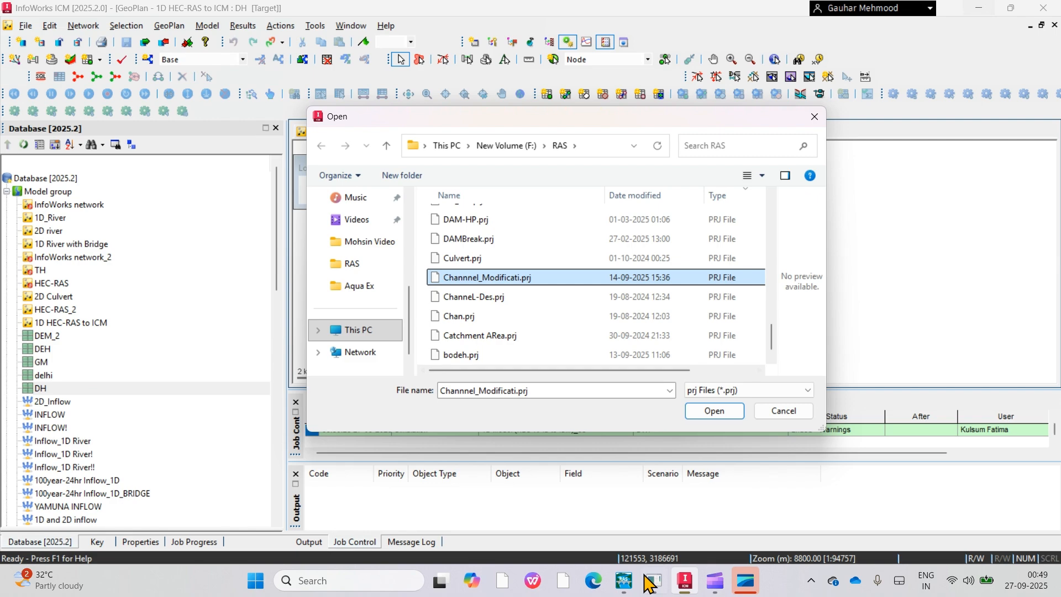
{"action": "mouse_move", "coordinate": [651, 581]}
{"action": "left_click", "coordinate": [653, 502]}
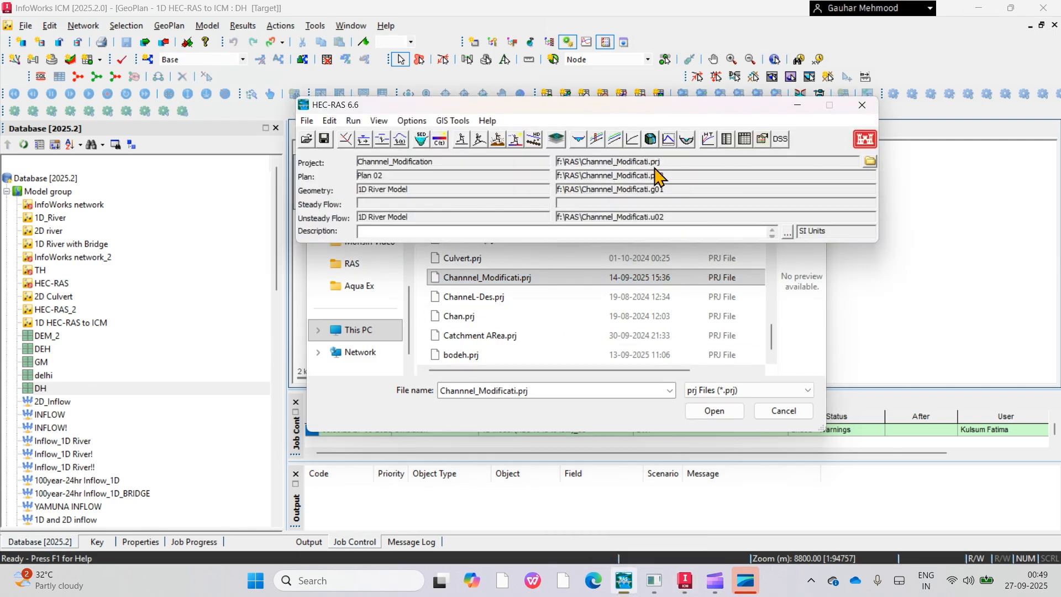
{"action": "left_click", "coordinate": [723, 415]}
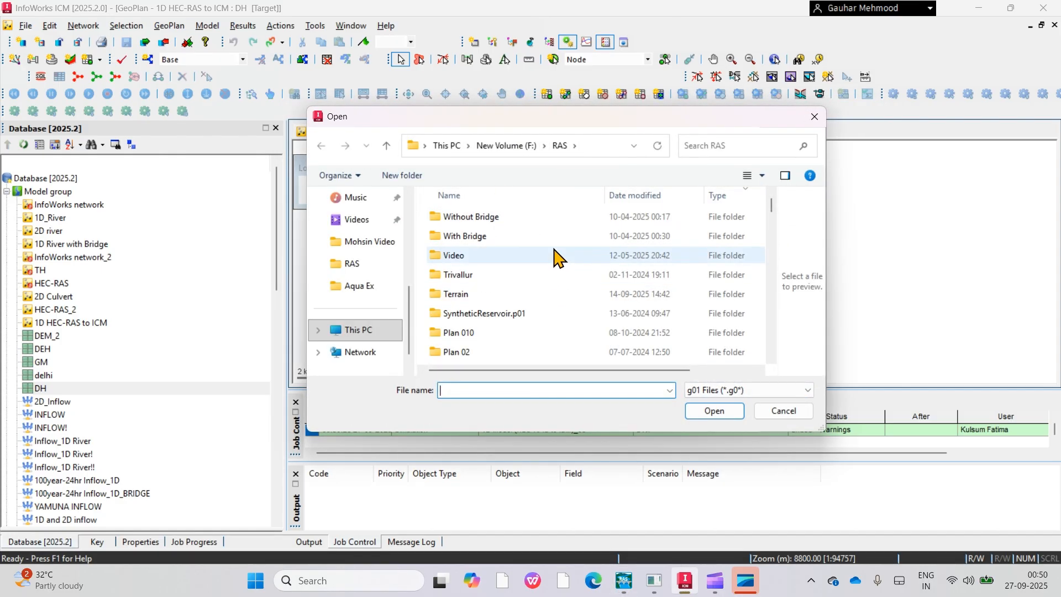
Open the geometry file Channnel_Modificati.g01 for the import after checking its name in HEC-RAS, bringing the river into the network
{"action": "scroll", "coordinate": [543, 296], "scroll_direction": "down", "scroll_amount": 4}
{"action": "scroll", "coordinate": [543, 301], "scroll_direction": "down", "scroll_amount": 3}
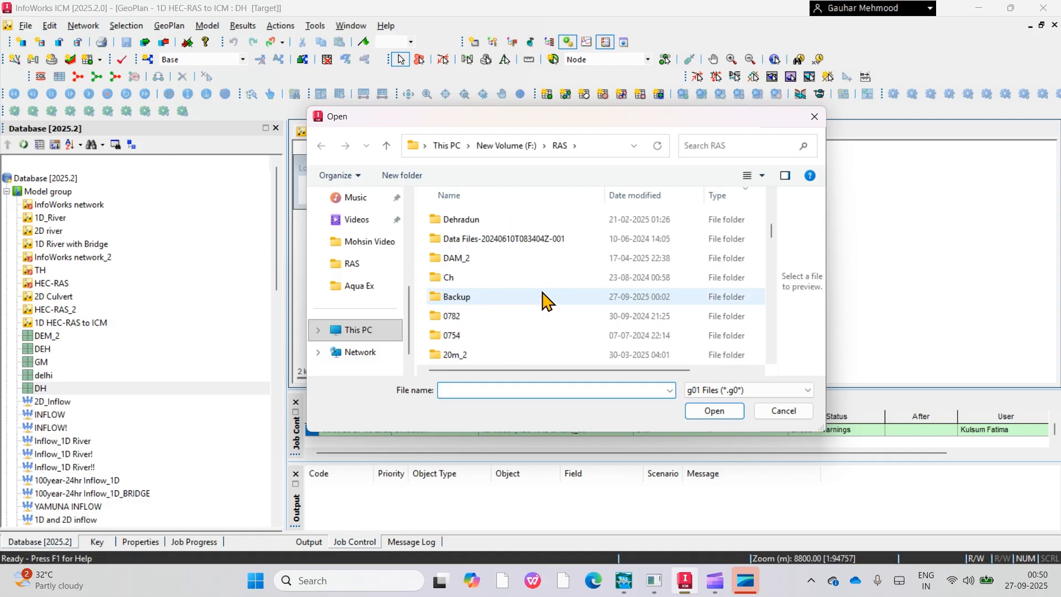
{"action": "scroll", "coordinate": [514, 331], "scroll_direction": "down", "scroll_amount": 6}
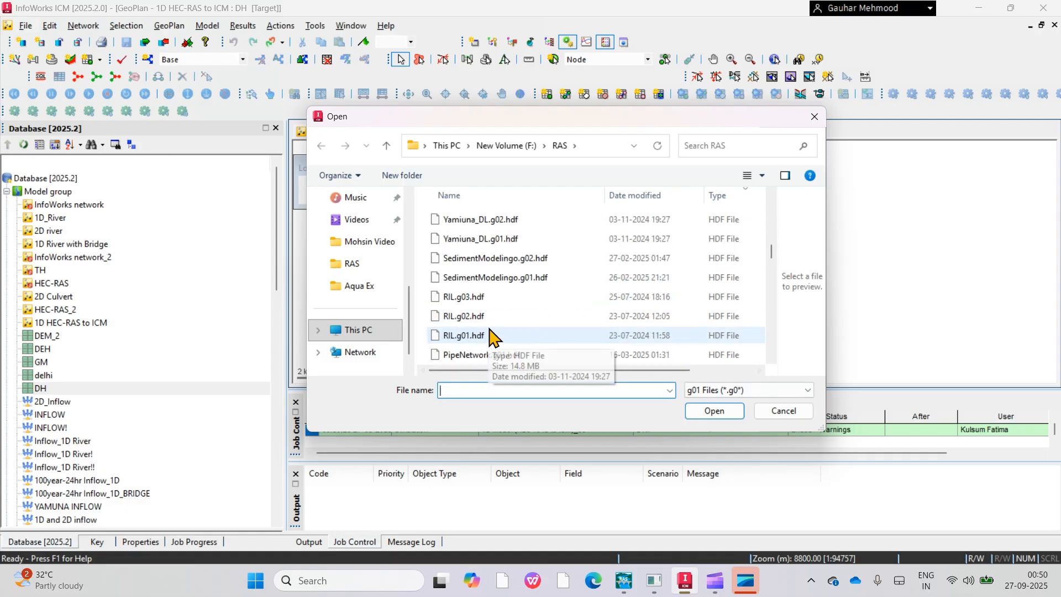
{"action": "scroll", "coordinate": [514, 332], "scroll_direction": "down", "scroll_amount": 6}
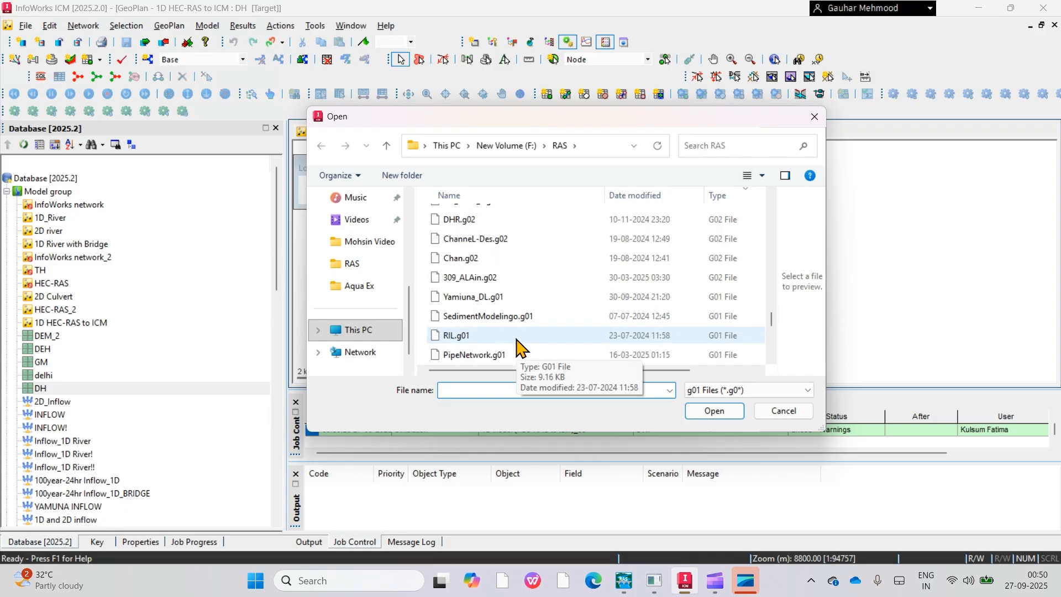
{"action": "left_click", "coordinate": [530, 287]}
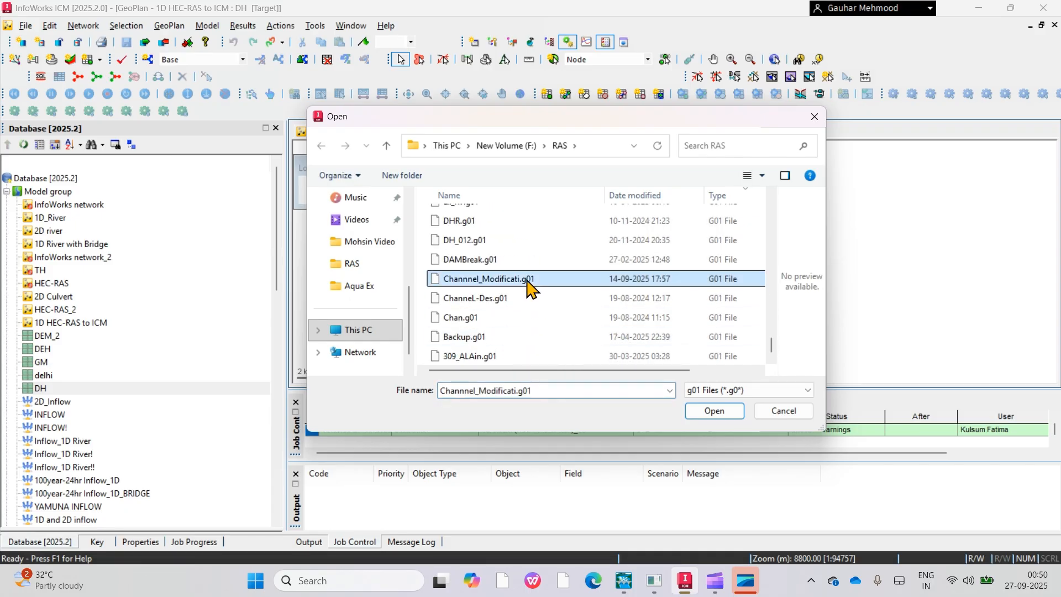
{"action": "left_click", "coordinate": [624, 581]}
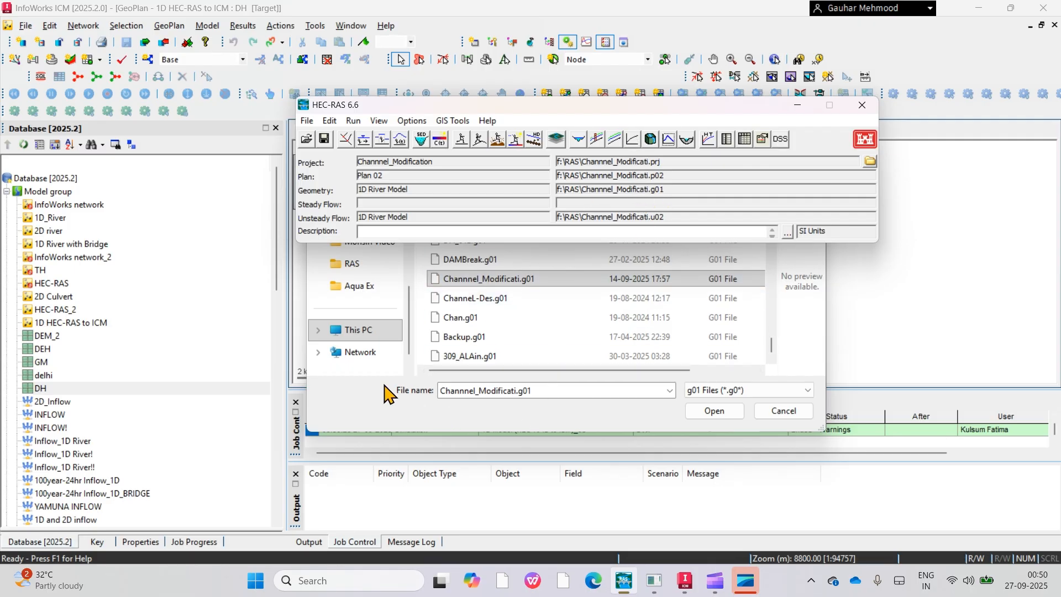
{"action": "left_click", "coordinate": [722, 414]}
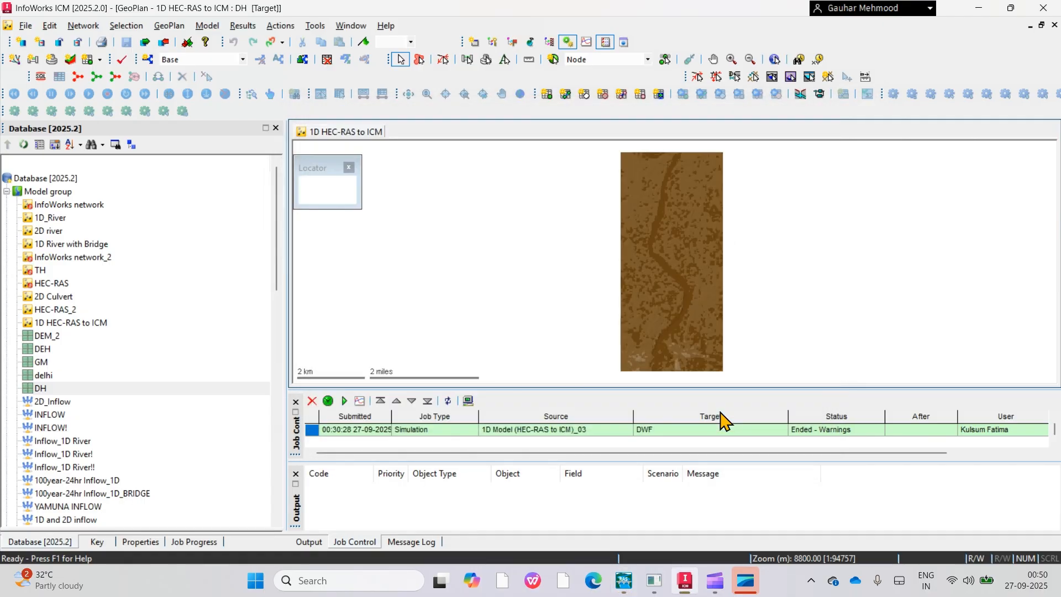
Examine the imported bridge, its neighbouring cross sections and the river reach upstream of it in the GeoPlan
{"action": "scroll", "coordinate": [644, 230], "scroll_direction": "up", "scroll_amount": 5}
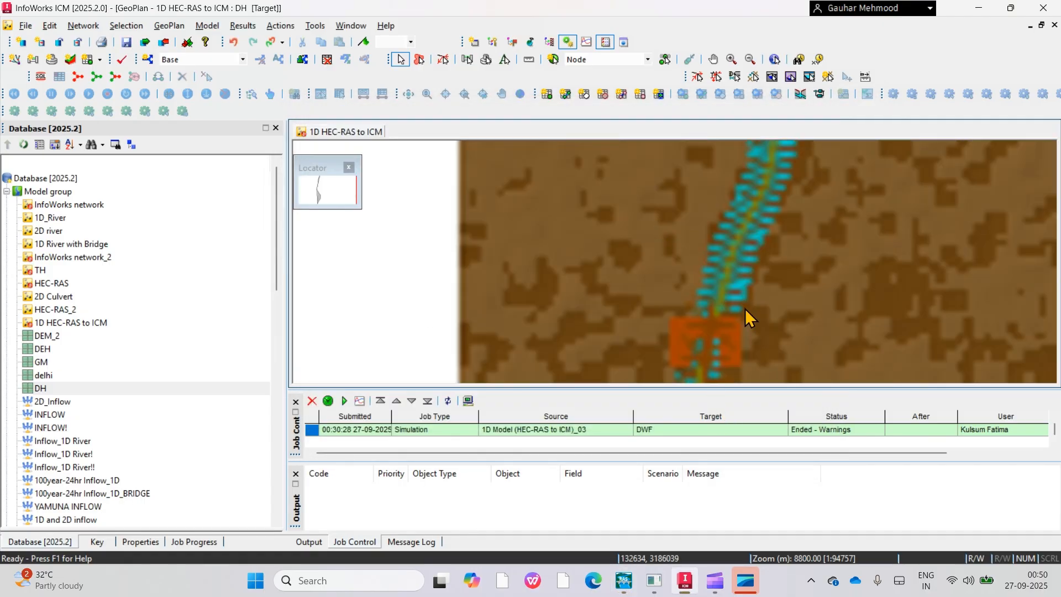
{"action": "scroll", "coordinate": [741, 316], "scroll_direction": "up", "scroll_amount": 5}
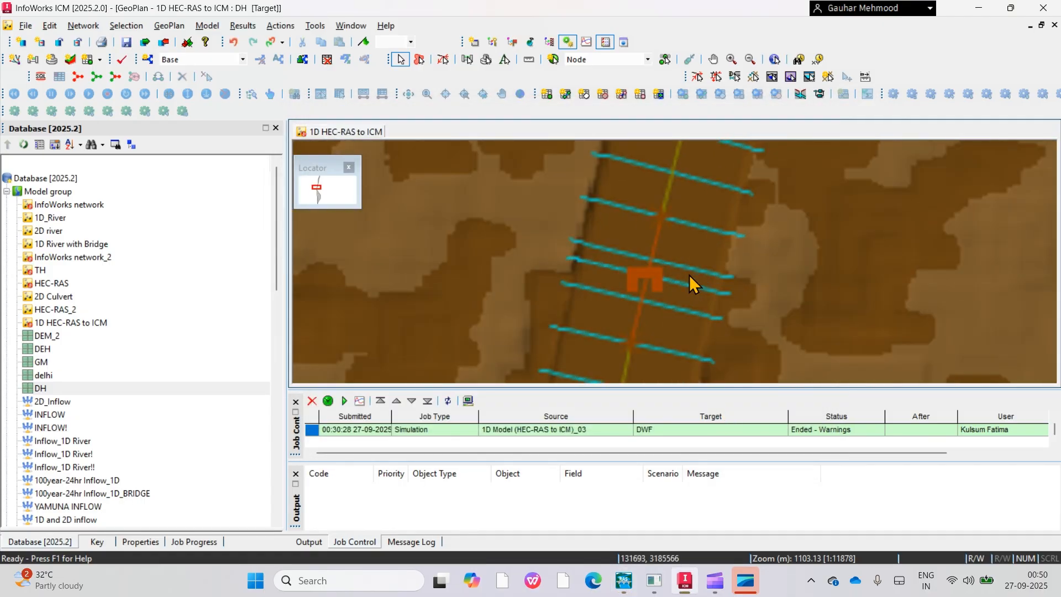
{"action": "scroll", "coordinate": [648, 283], "scroll_direction": "up", "scroll_amount": 3}
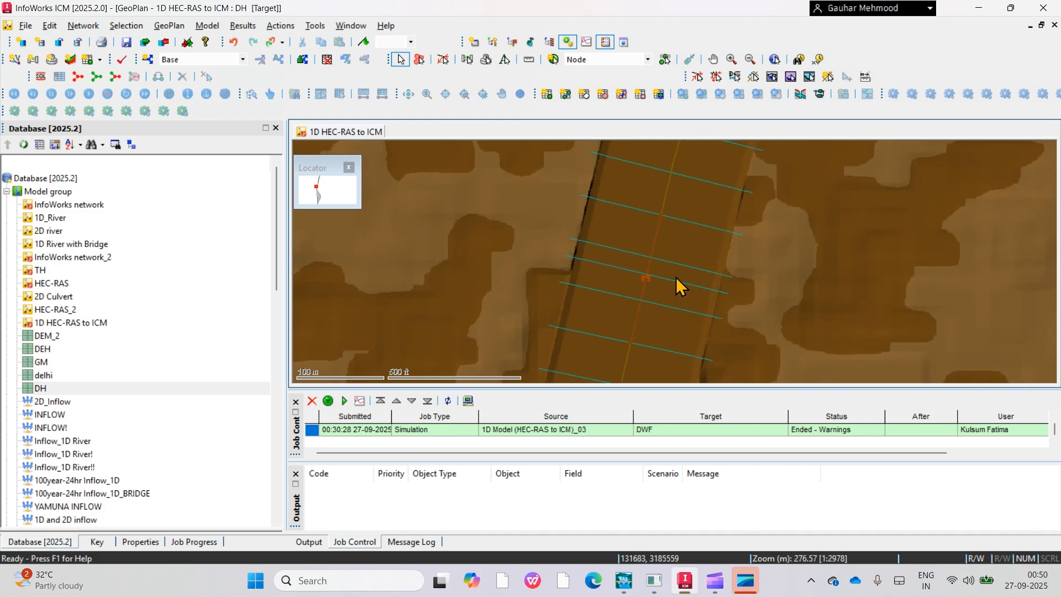
{"action": "scroll", "coordinate": [652, 280], "scroll_direction": "down", "scroll_amount": 2}
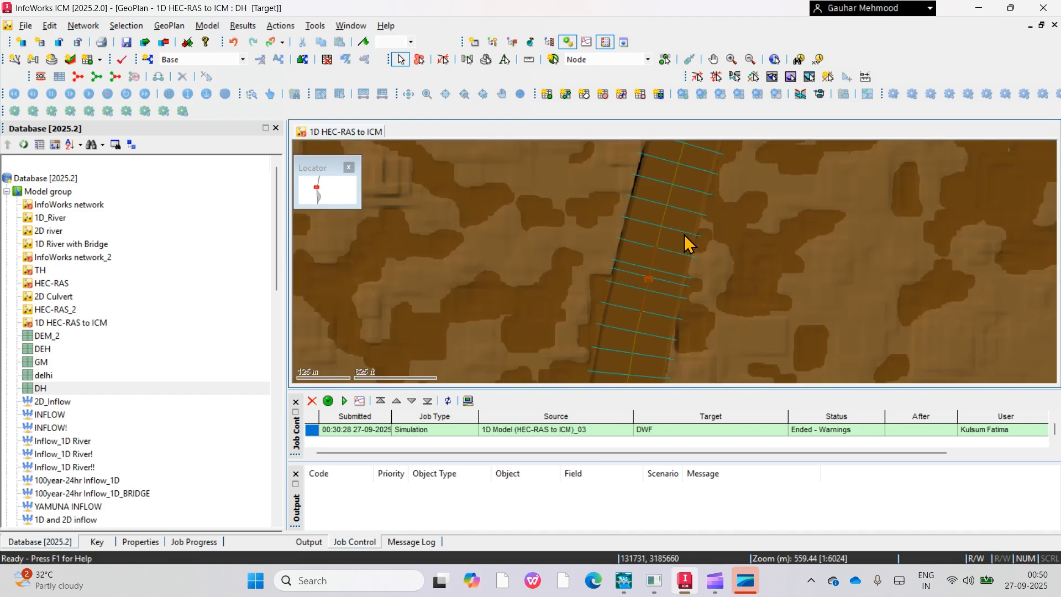
{"action": "left_click_drag", "start_coordinate": [687, 237], "coordinate": [600, 376]}
{"action": "scroll", "coordinate": [602, 332], "scroll_direction": "down", "scroll_amount": 4}
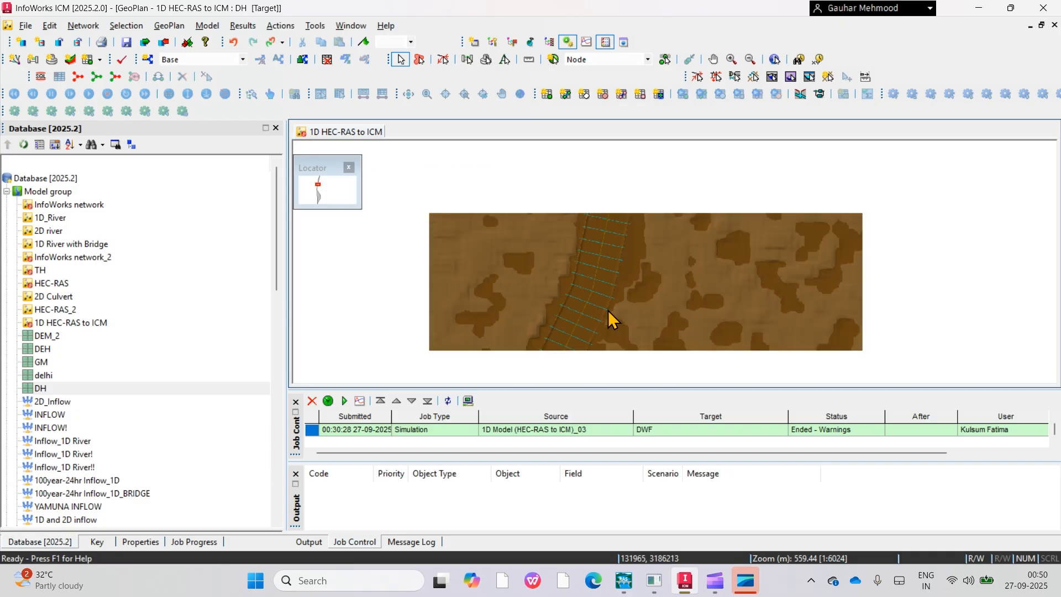
{"action": "scroll", "coordinate": [630, 243], "scroll_direction": "up", "scroll_amount": 3}
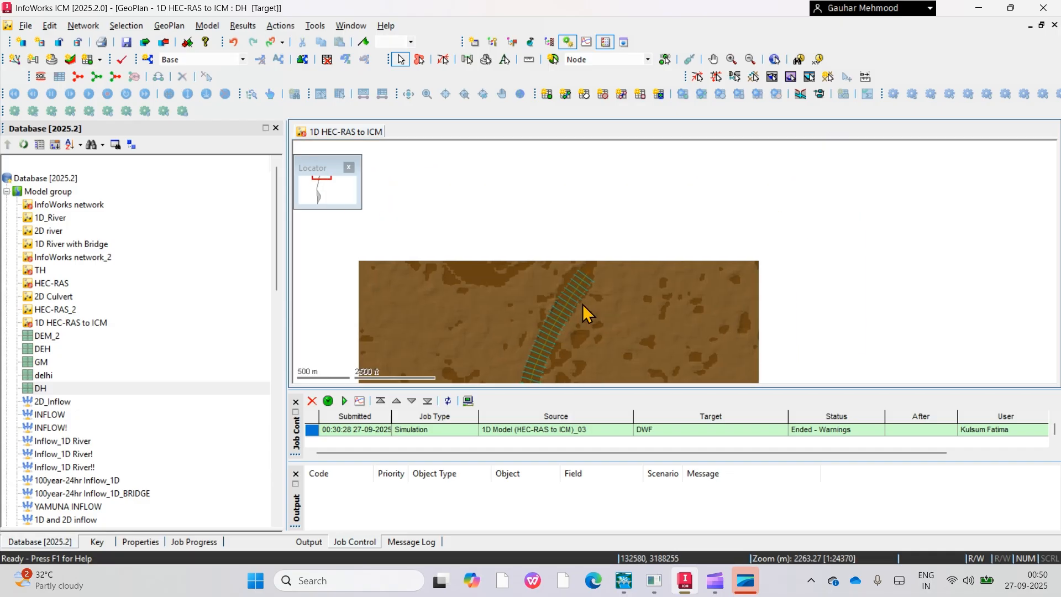
Change the node ID of the break node at the river's upstream end to N-1
{"action": "scroll", "coordinate": [588, 276], "scroll_direction": "up", "scroll_amount": 5}
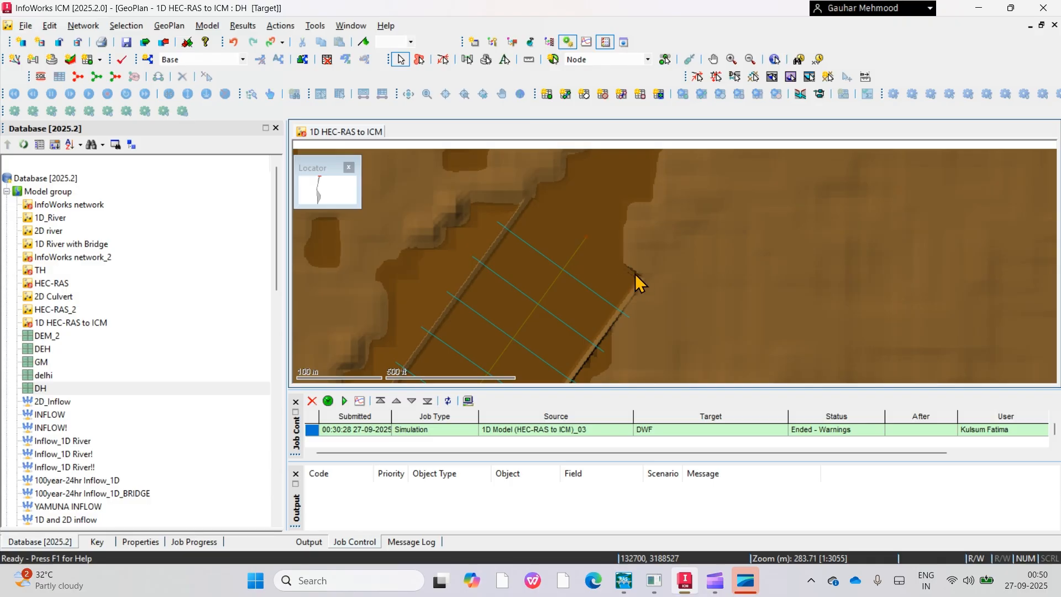
{"action": "double_click", "coordinate": [587, 239]}
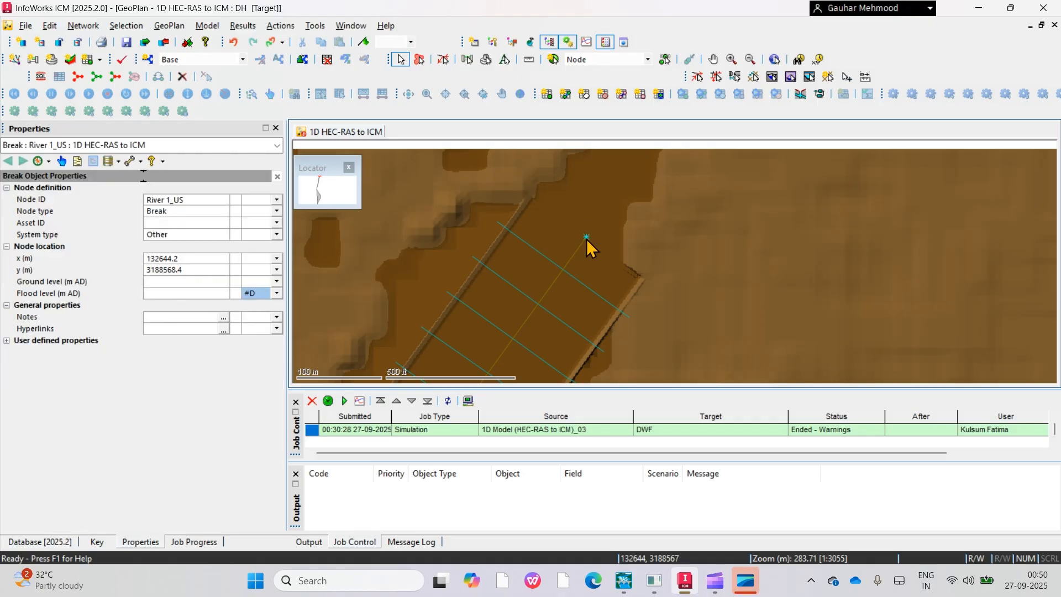
{"action": "left_click", "coordinate": [196, 200]}
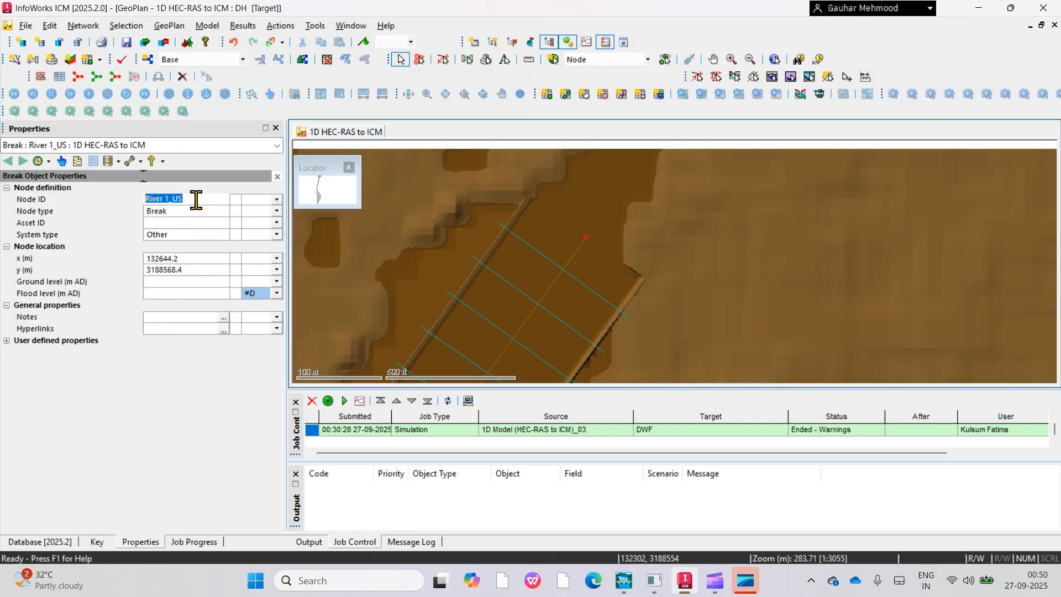
{"action": "type", "text": "N-1"}
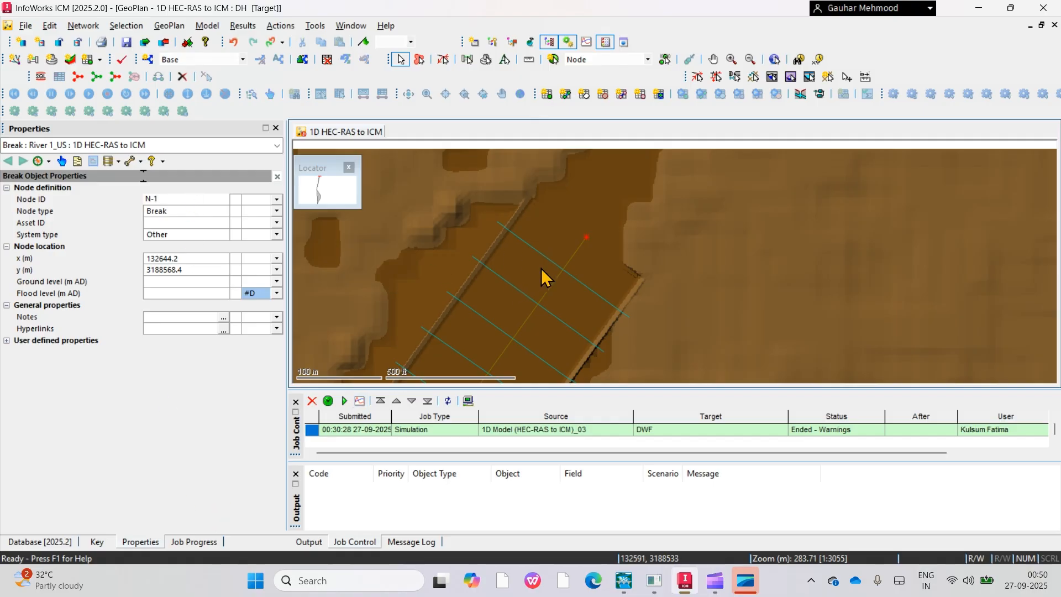
Follow the river downstream to the bridge and set the ID of the break node just upstream of it to N-2
{"action": "left_click_drag", "start_coordinate": [605, 286], "coordinate": [595, 272]}
{"action": "left_click_drag", "start_coordinate": [584, 311], "coordinate": [592, 267]}
{"action": "scroll", "coordinate": [590, 268], "scroll_direction": "down", "scroll_amount": 2}
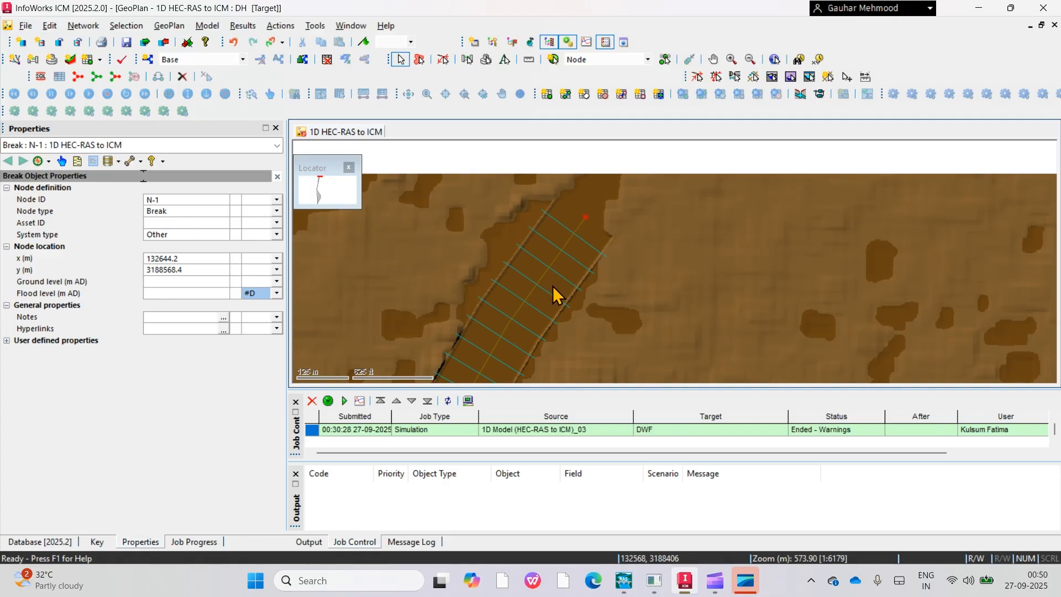
{"action": "left_click_drag", "start_coordinate": [557, 296], "coordinate": [595, 231]}
{"action": "left_click_drag", "start_coordinate": [516, 338], "coordinate": [622, 130]}
{"action": "left_click_drag", "start_coordinate": [587, 251], "coordinate": [597, 75]}
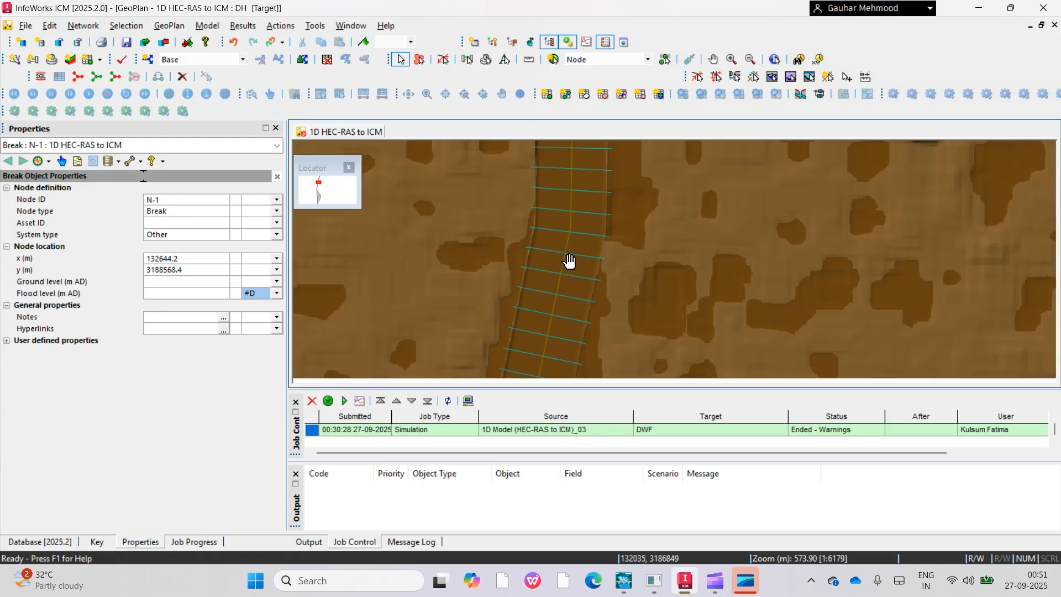
{"action": "scroll", "coordinate": [585, 266], "scroll_direction": "down", "scroll_amount": 3}
{"action": "scroll", "coordinate": [608, 237], "scroll_direction": "down", "scroll_amount": 3}
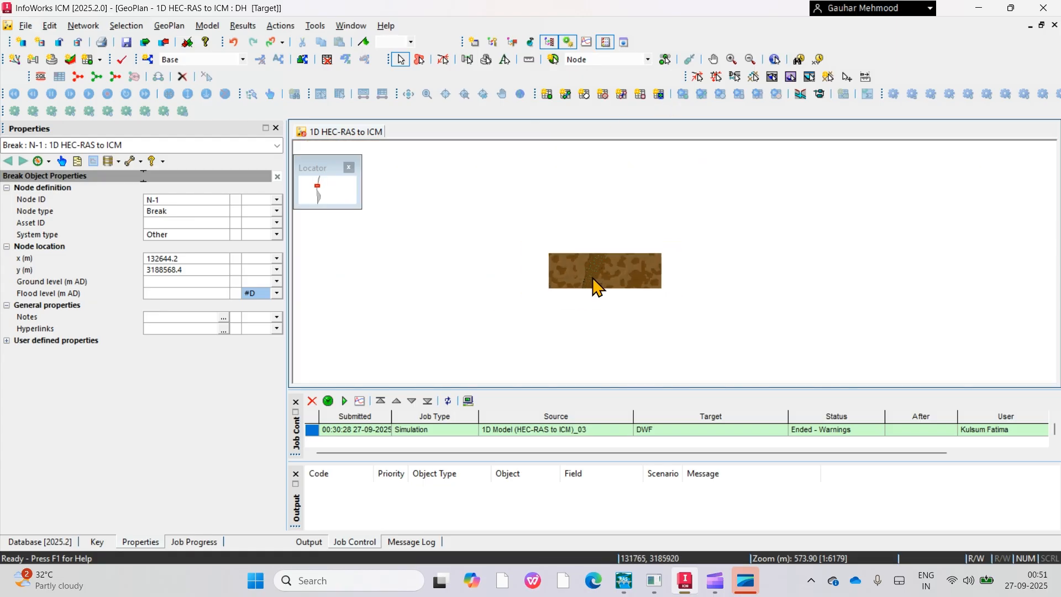
{"action": "scroll", "coordinate": [593, 293], "scroll_direction": "up", "scroll_amount": 6}
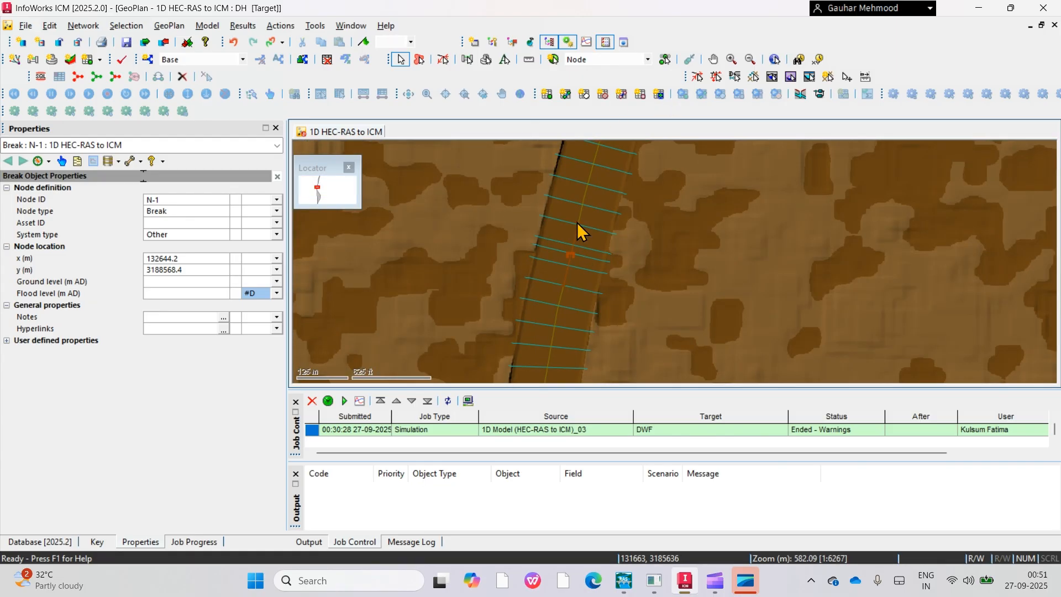
{"action": "left_click", "coordinate": [579, 226]}
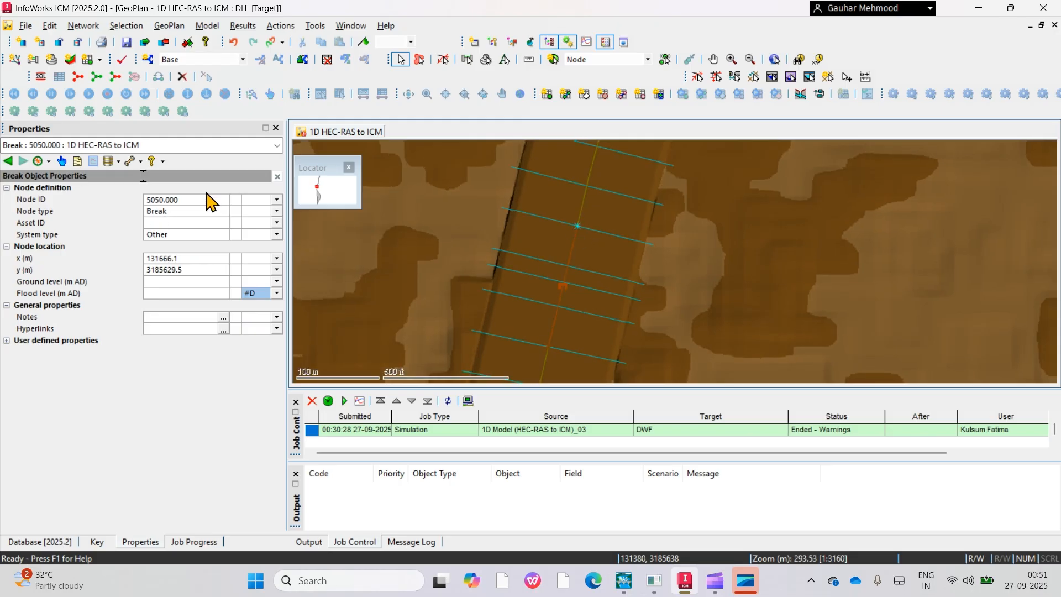
{"action": "left_click", "coordinate": [200, 199]}
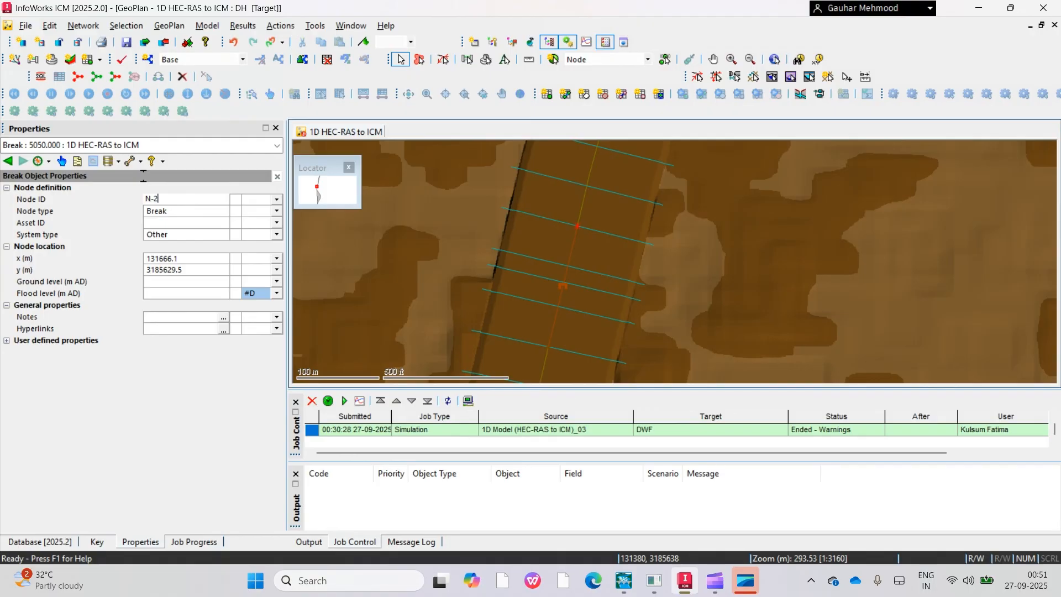
Set the node ID of the break node just downstream of the bridge to N-3
{"action": "left_click", "coordinate": [548, 348]}
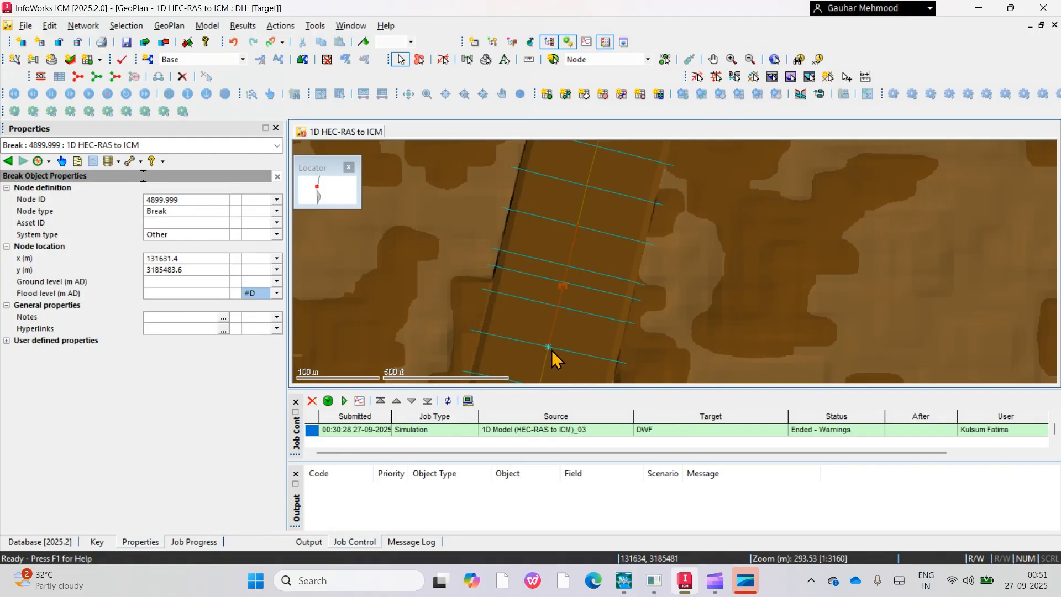
{"action": "left_click", "coordinate": [182, 199]}
{"action": "type", "text": "N-3"}
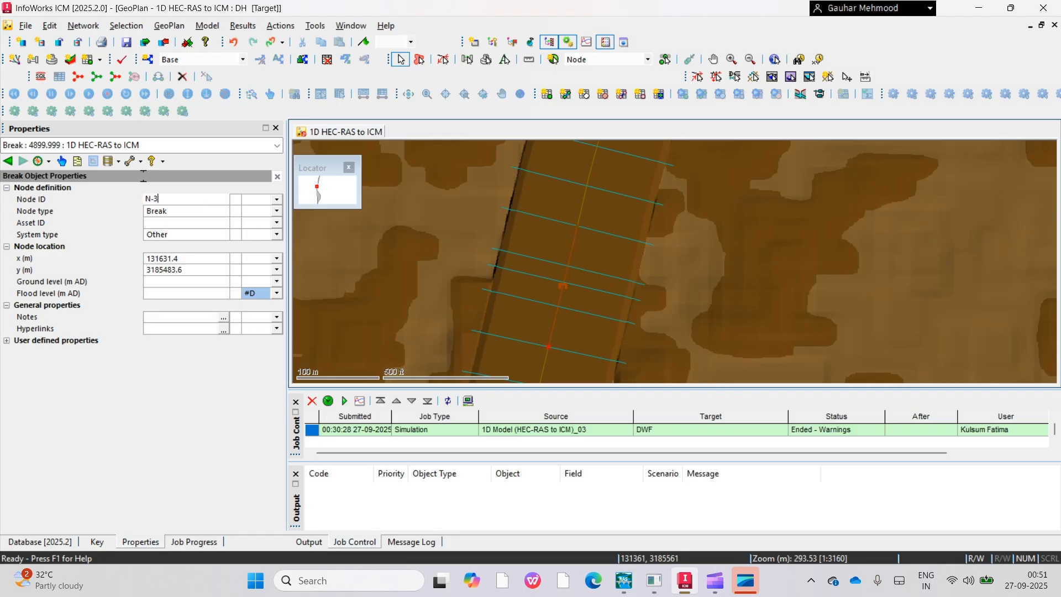
Set the ID of the break node at the river's downstream end to O and change its node type to Outfall
{"action": "key", "text": "Return"}
{"action": "scroll", "coordinate": [658, 308], "scroll_direction": "down", "scroll_amount": 4}
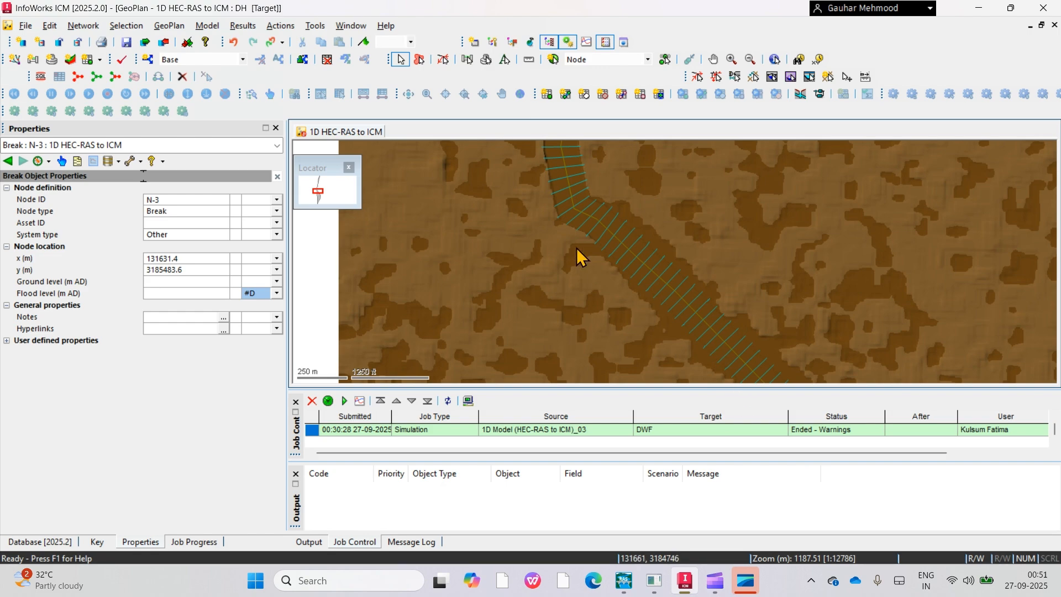
{"action": "left_click_drag", "start_coordinate": [606, 327], "coordinate": [602, 99]}
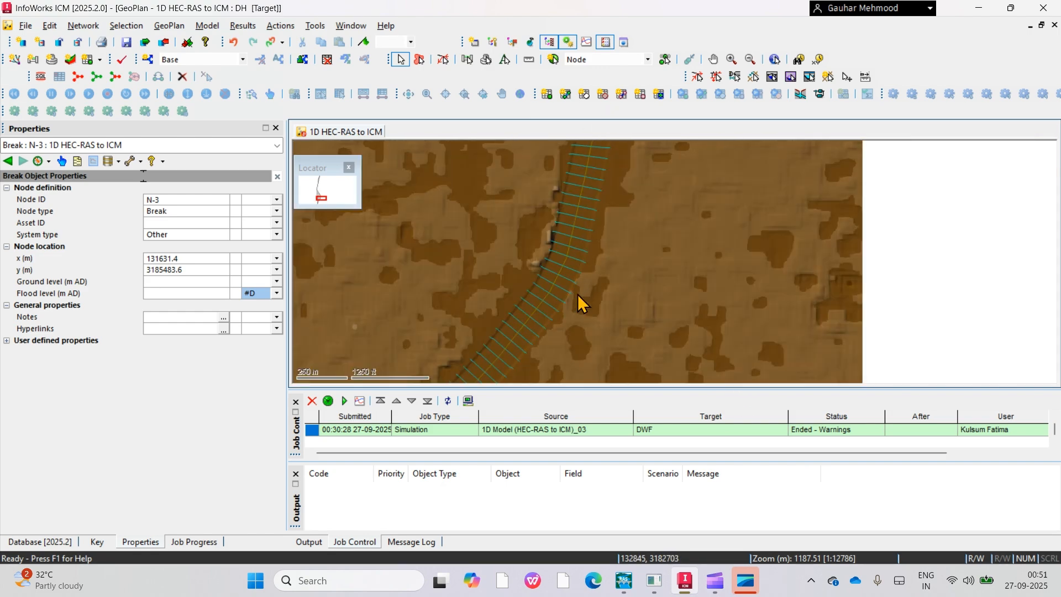
{"action": "left_click_drag", "start_coordinate": [578, 294], "coordinate": [678, 129]}
{"action": "scroll", "coordinate": [640, 240], "scroll_direction": "up", "scroll_amount": 4}
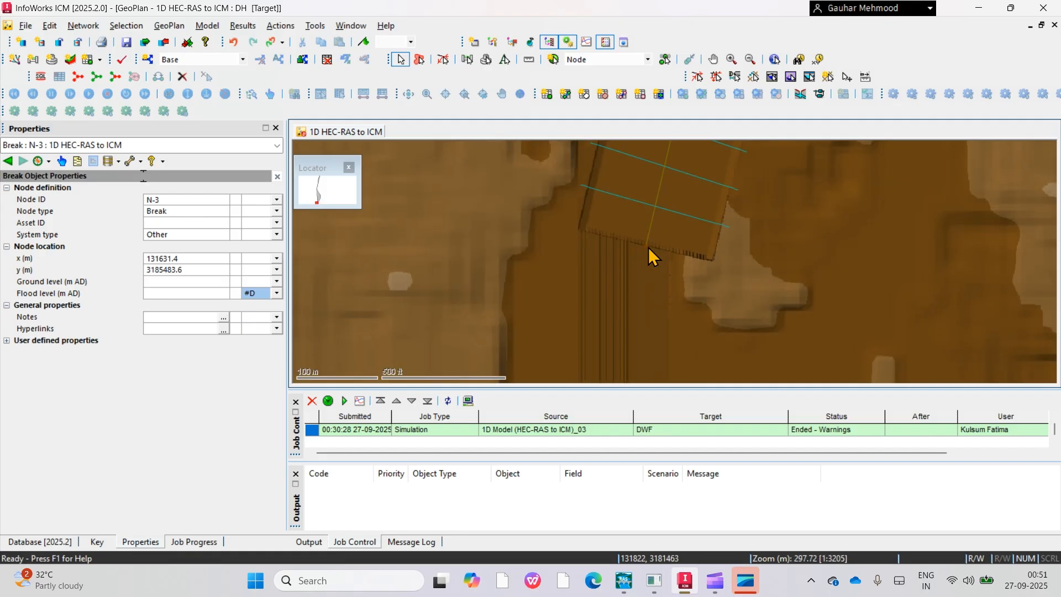
{"action": "left_click", "coordinate": [647, 246]}
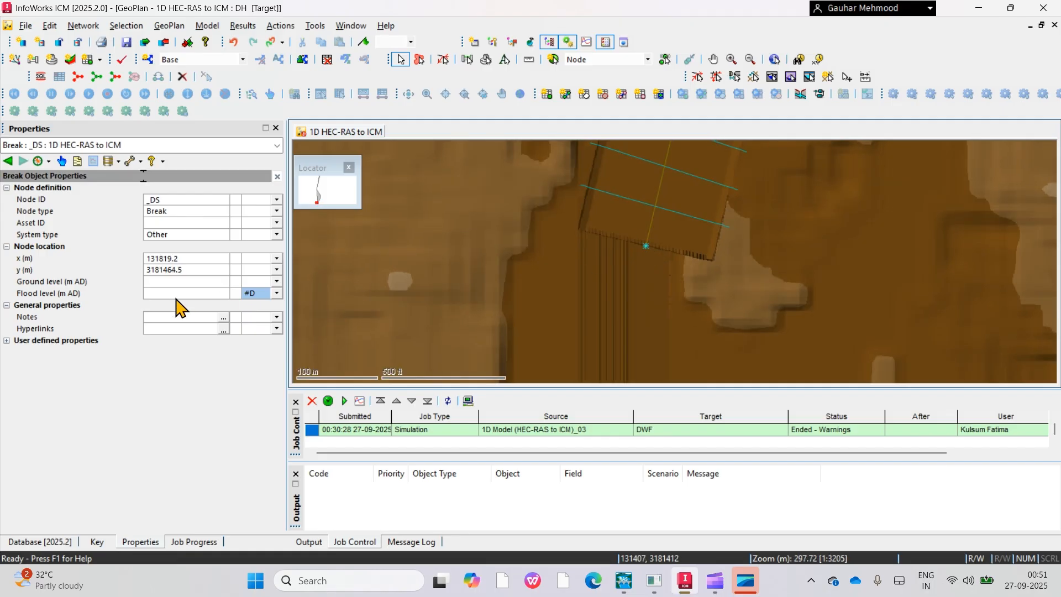
{"action": "left_click", "coordinate": [182, 202]}
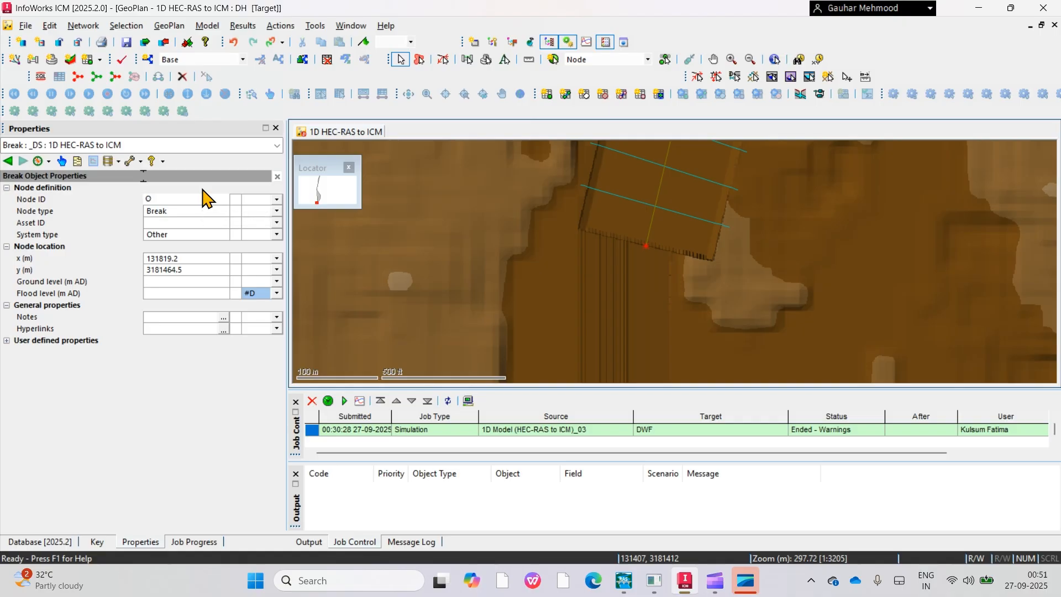
{"action": "left_click", "coordinate": [193, 215]}
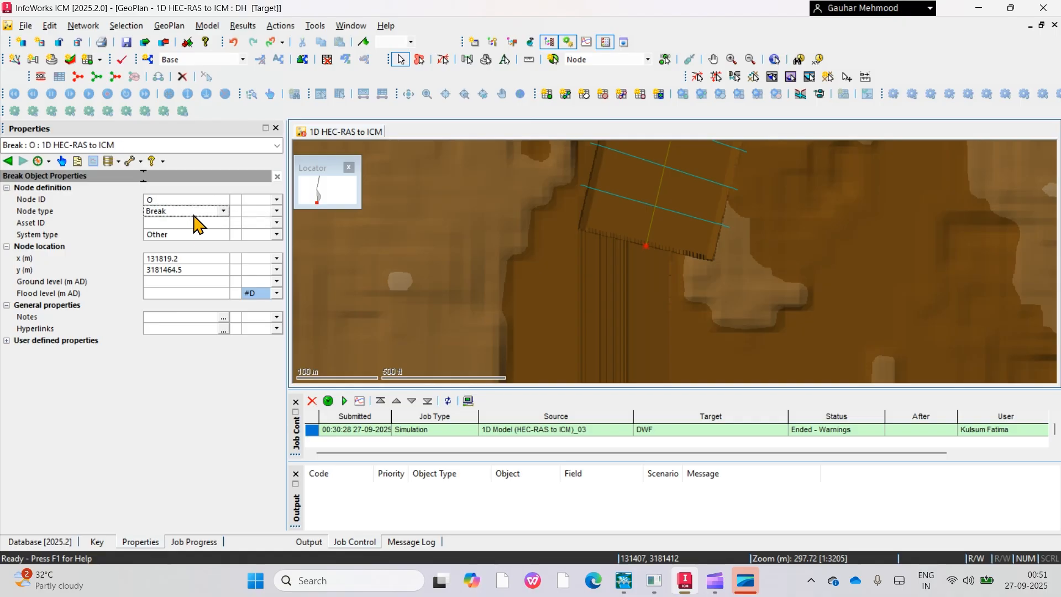
{"action": "left_click", "coordinate": [224, 211]}
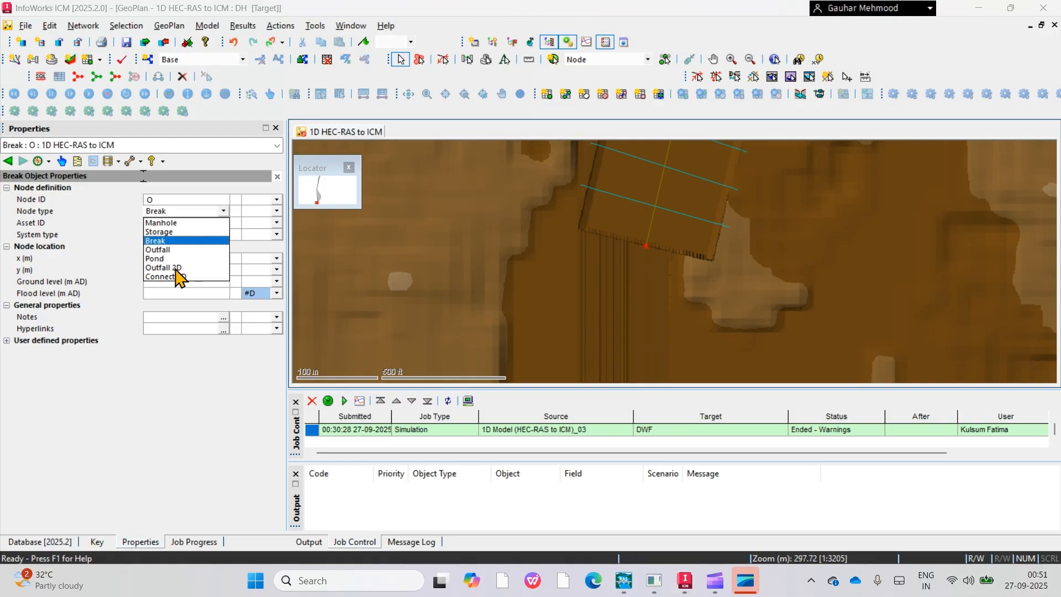
{"action": "left_click", "coordinate": [166, 250]}
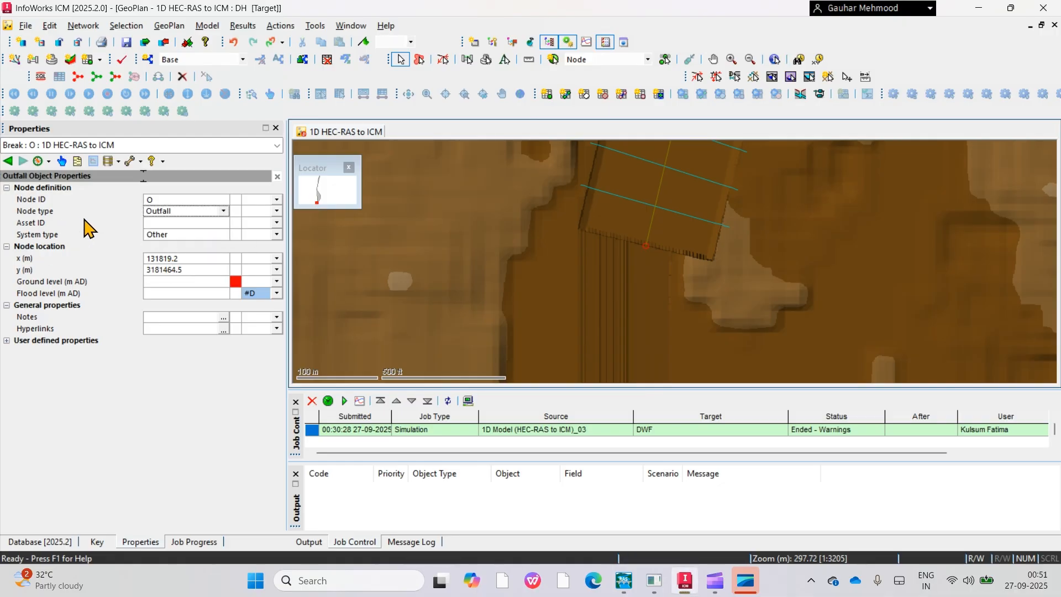
Draw a line about 204 m long across the river's downstream end, passing through outfall node O
{"action": "left_click_drag", "start_coordinate": [666, 255], "coordinate": [641, 278]}
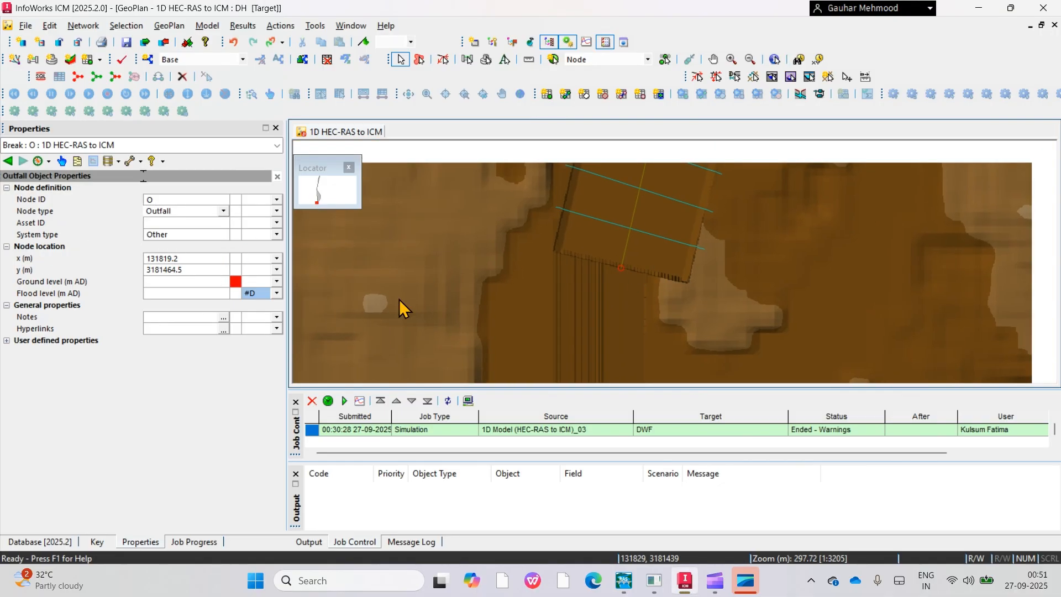
{"action": "scroll", "coordinate": [594, 276], "scroll_direction": "down", "scroll_amount": 2}
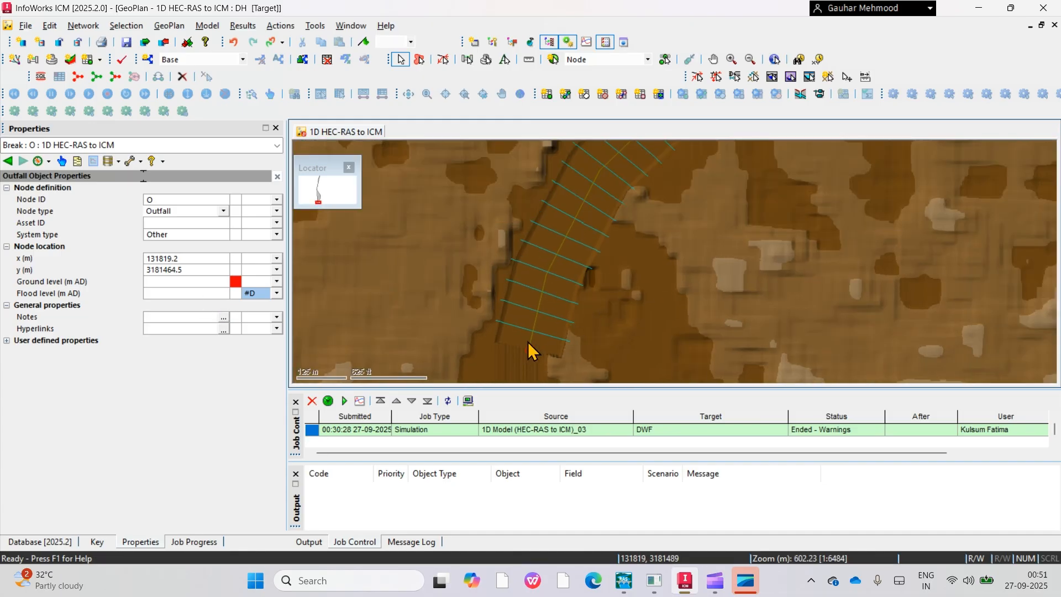
{"action": "scroll", "coordinate": [544, 346], "scroll_direction": "up", "scroll_amount": 2}
{"action": "left_click_drag", "start_coordinate": [570, 334], "coordinate": [613, 227]}
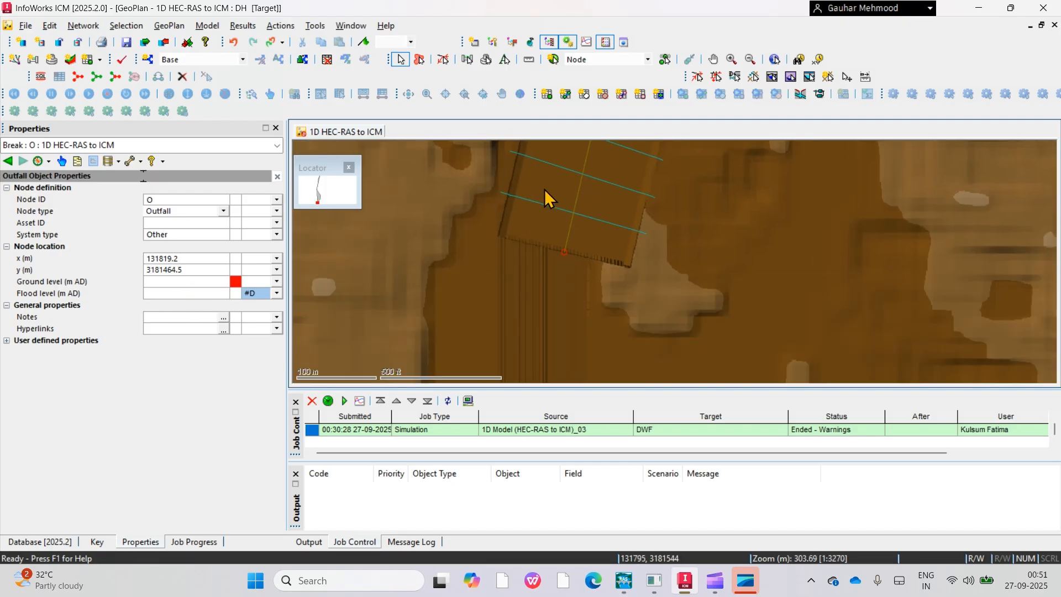
{"action": "left_click", "coordinate": [649, 59]}
{"action": "left_click", "coordinate": [585, 117]}
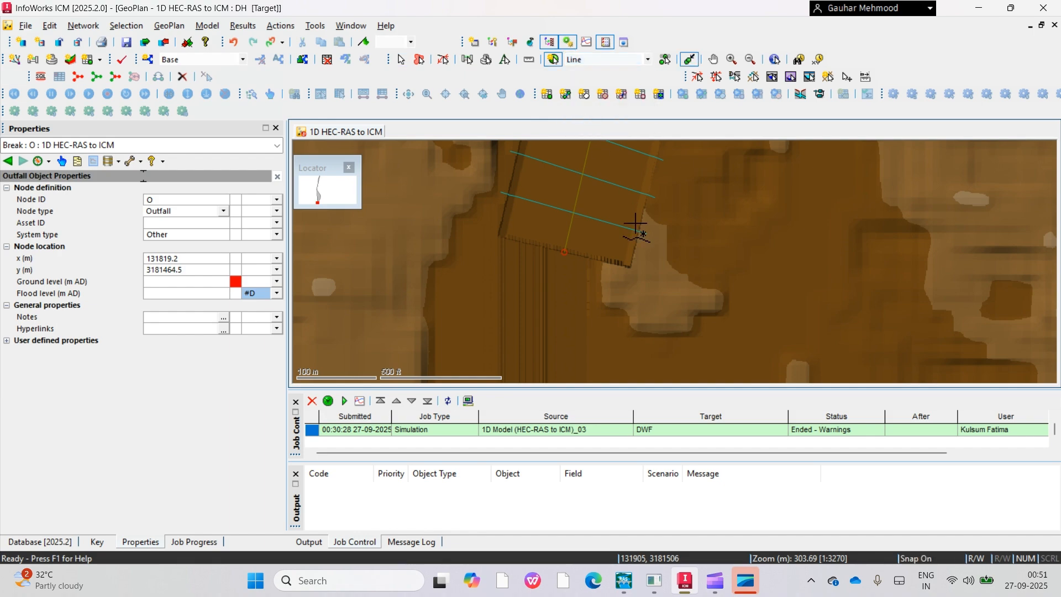
{"action": "scroll", "coordinate": [635, 273], "scroll_direction": "up", "scroll_amount": 2}
{"action": "left_click_drag", "start_coordinate": [635, 273], "coordinate": [720, 308]}
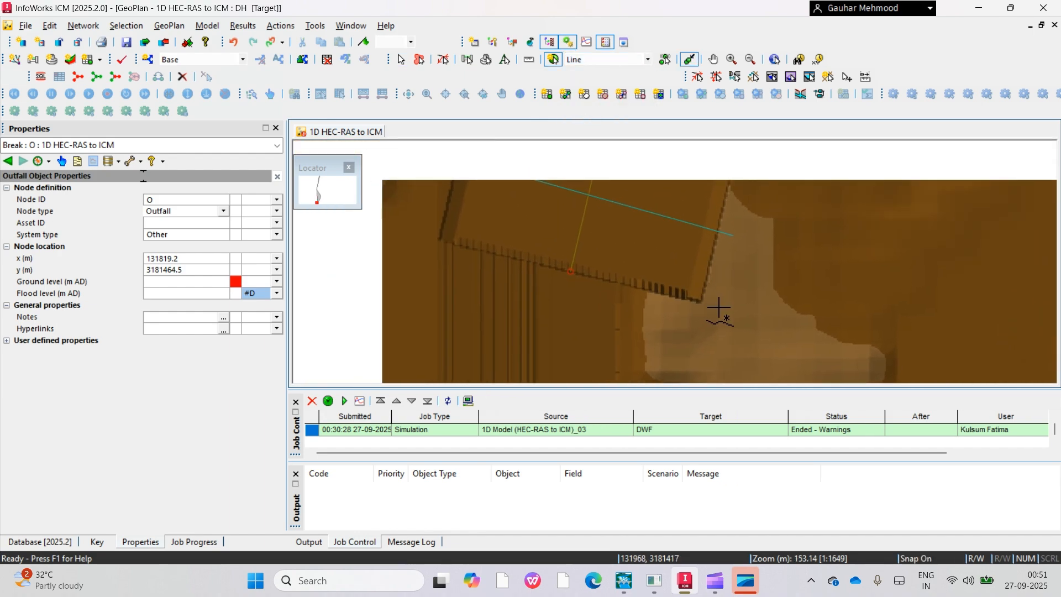
{"action": "left_click", "coordinate": [719, 308]}
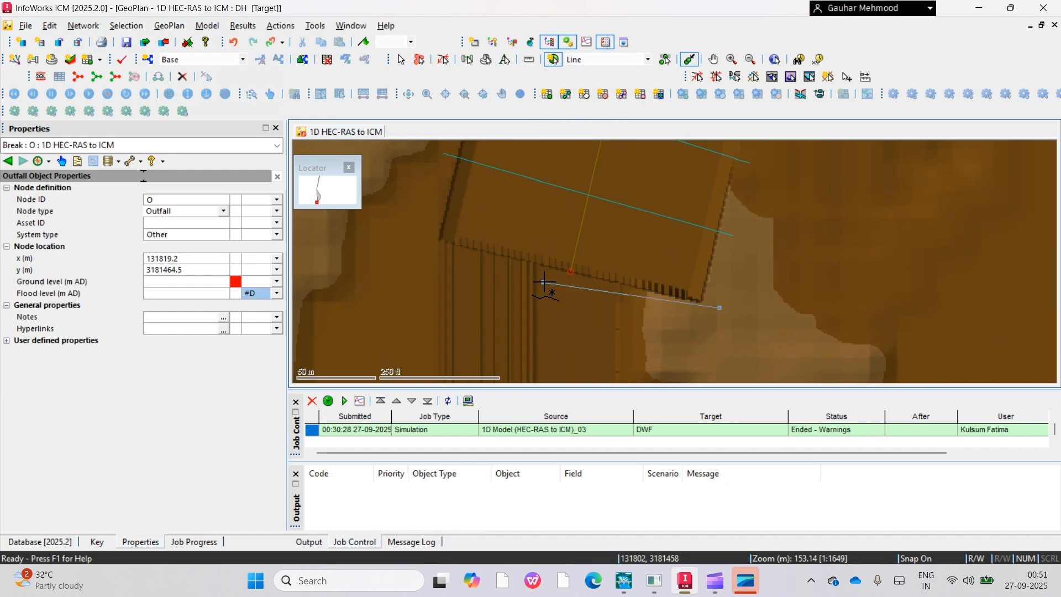
{"action": "left_click", "coordinate": [571, 271]}
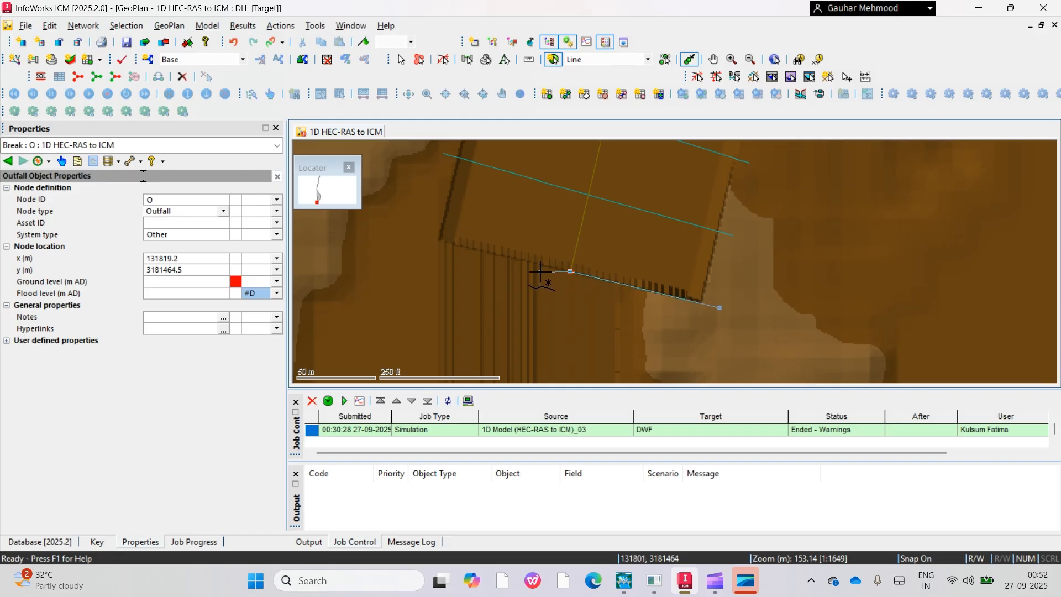
{"action": "left_click_drag", "start_coordinate": [481, 255], "coordinate": [592, 303]}
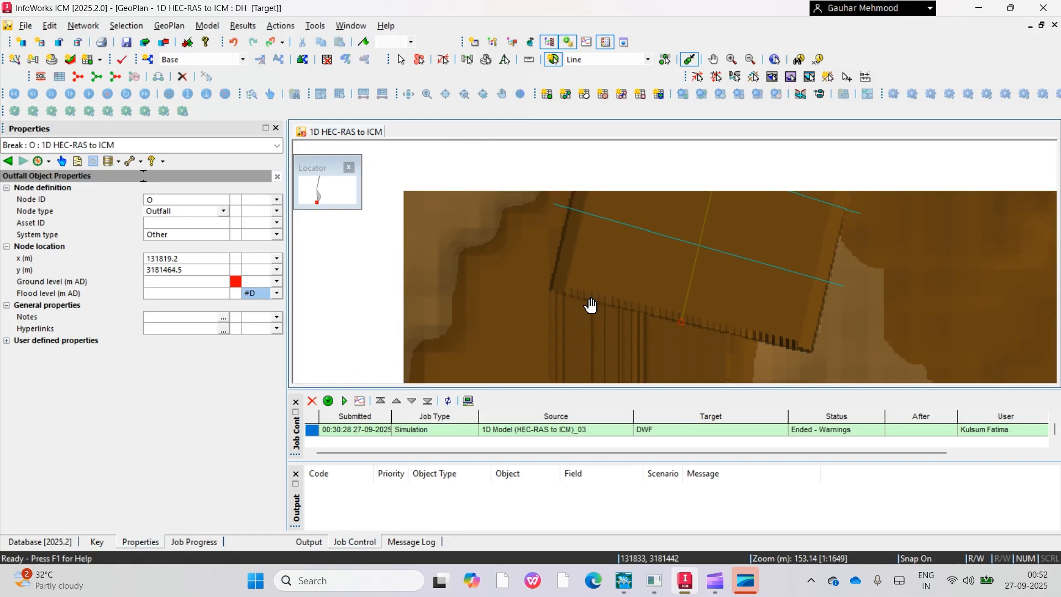
{"action": "left_click", "coordinate": [516, 275]}
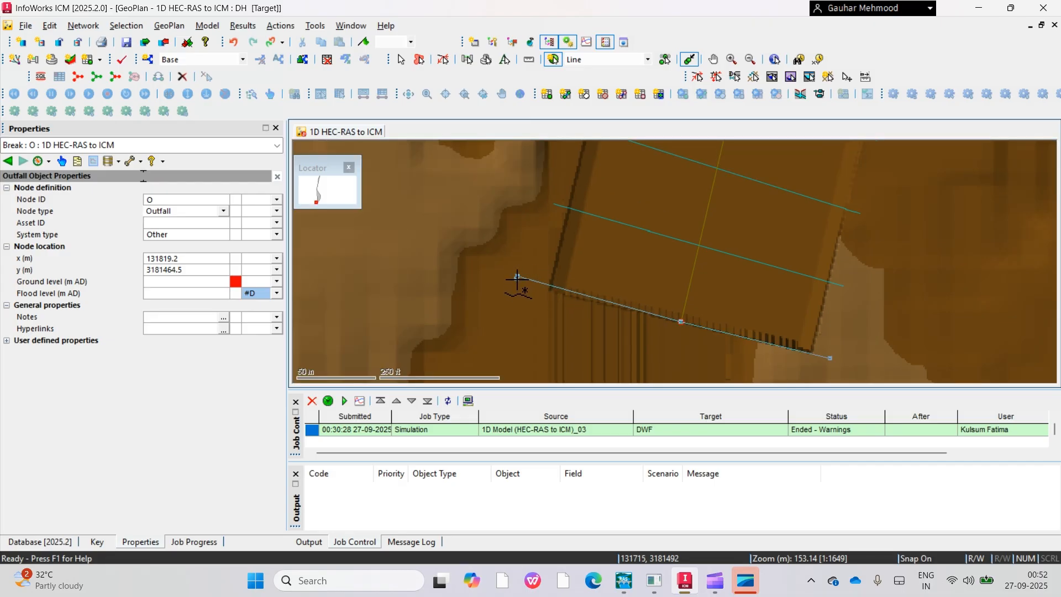
{"action": "double_click", "coordinate": [517, 275]}
Create the drawn line as a cross section line named DS and view its section data
{"action": "left_click", "coordinate": [528, 257]}
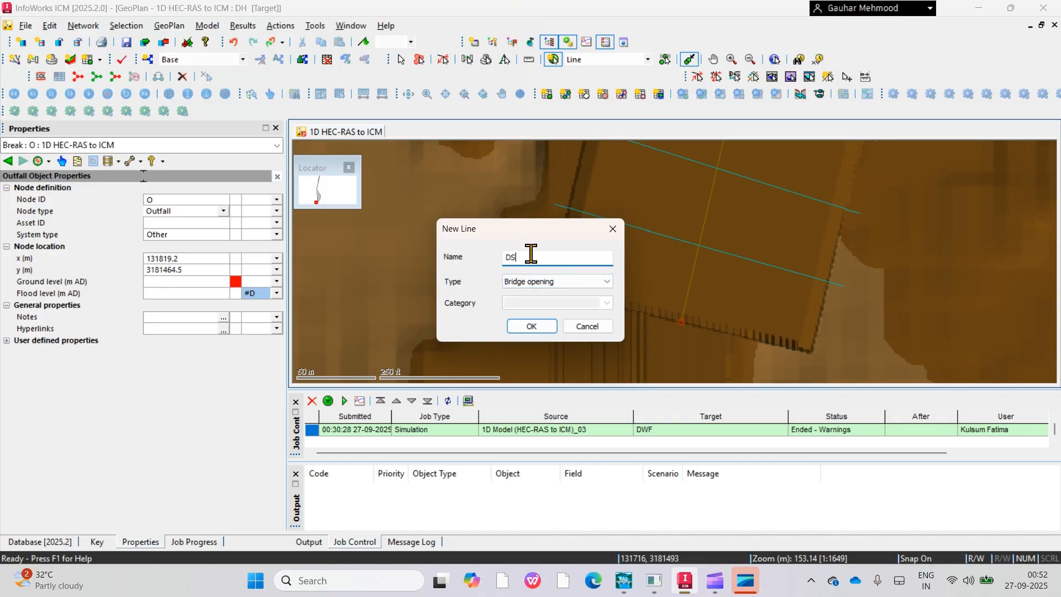
{"action": "left_click", "coordinate": [535, 283]}
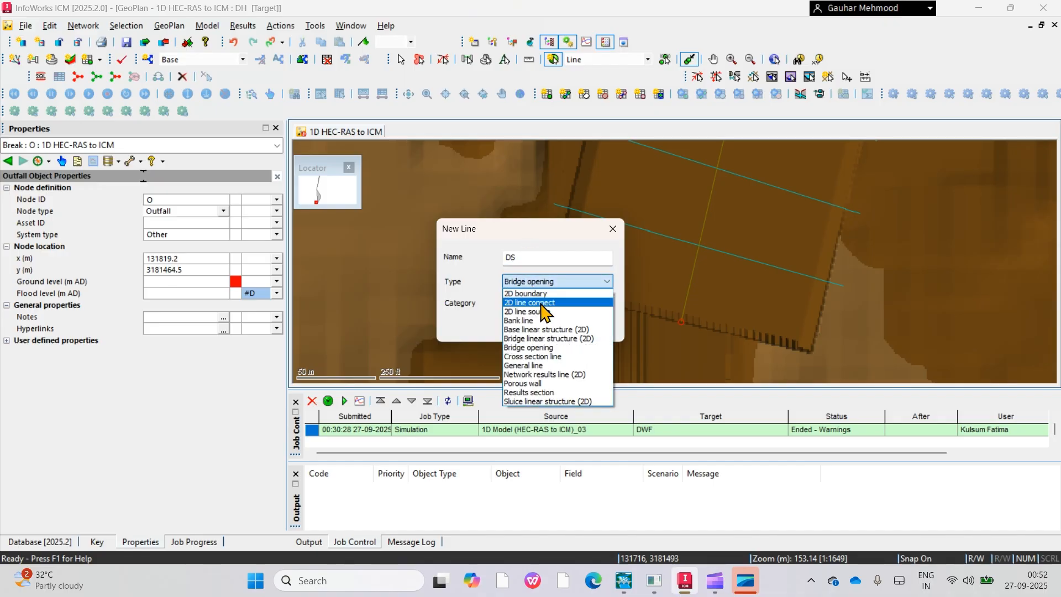
{"action": "left_click", "coordinate": [560, 358]}
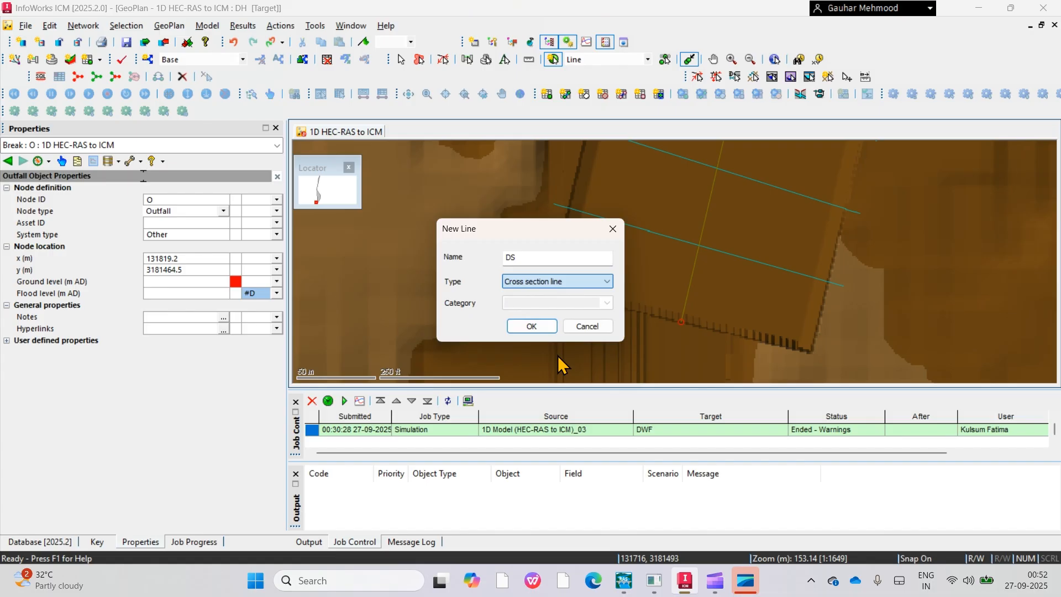
{"action": "left_click", "coordinate": [532, 326]}
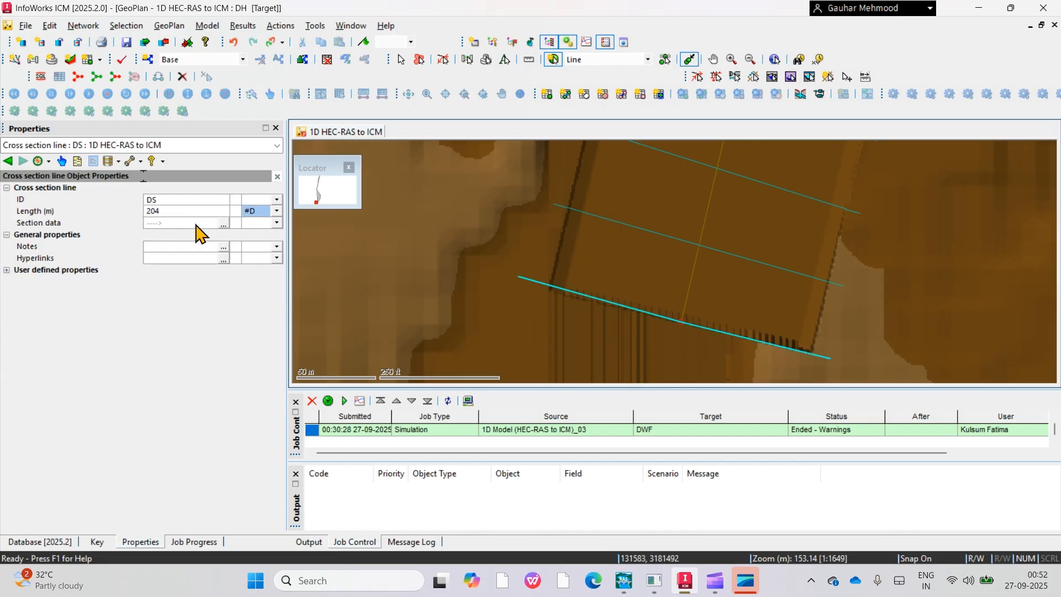
{"action": "left_click", "coordinate": [223, 224]}
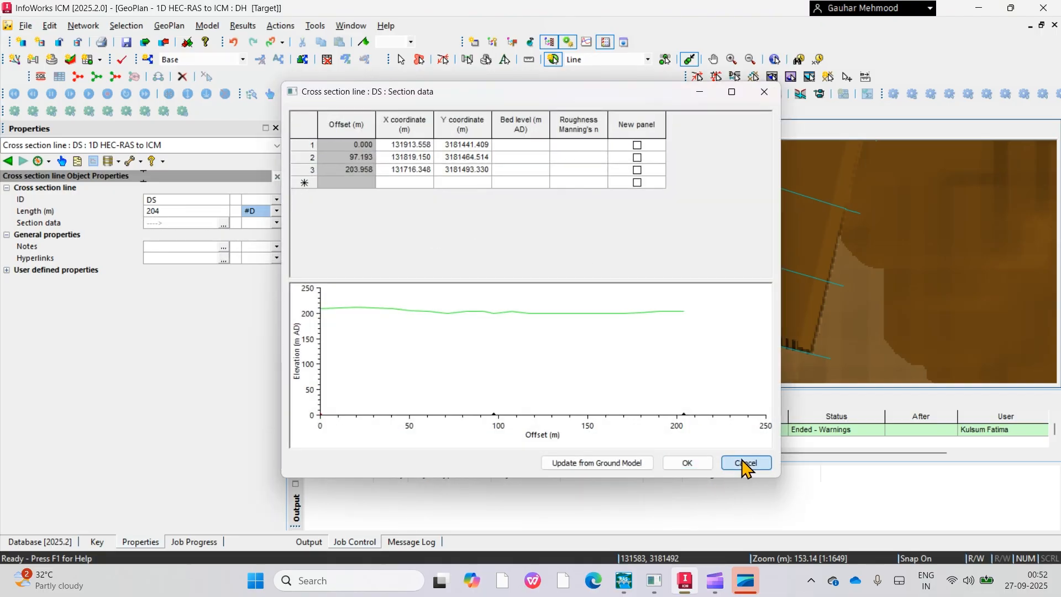
{"action": "left_click", "coordinate": [746, 463]}
Draw a cross section line named US, about 194 m long, across the river's upstream end through its break node
{"action": "scroll", "coordinate": [754, 264], "scroll_direction": "down", "scroll_amount": 4}
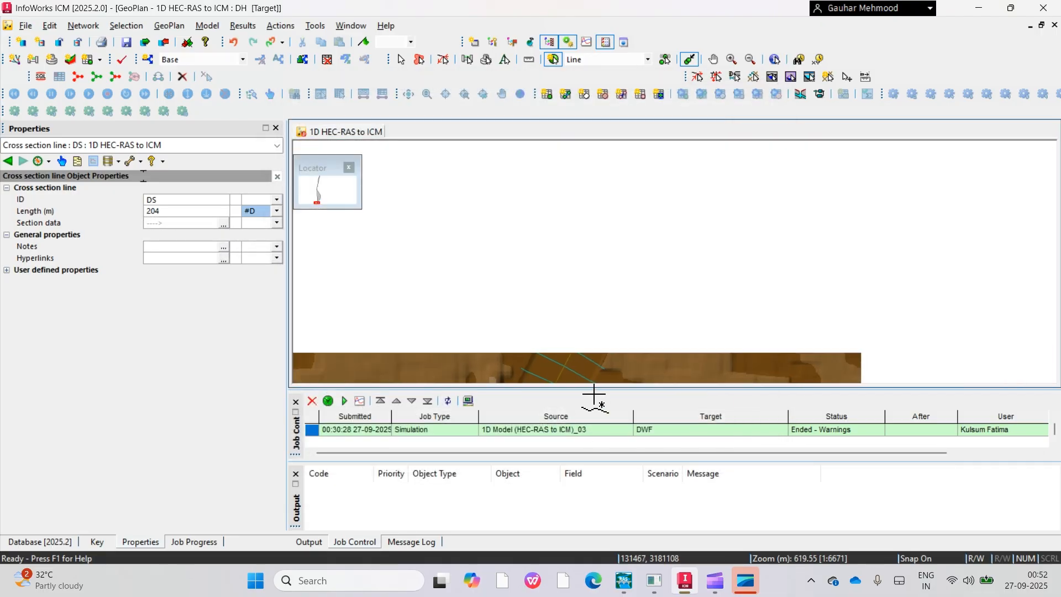
{"action": "left_click_drag", "start_coordinate": [751, 199], "coordinate": [562, 368]}
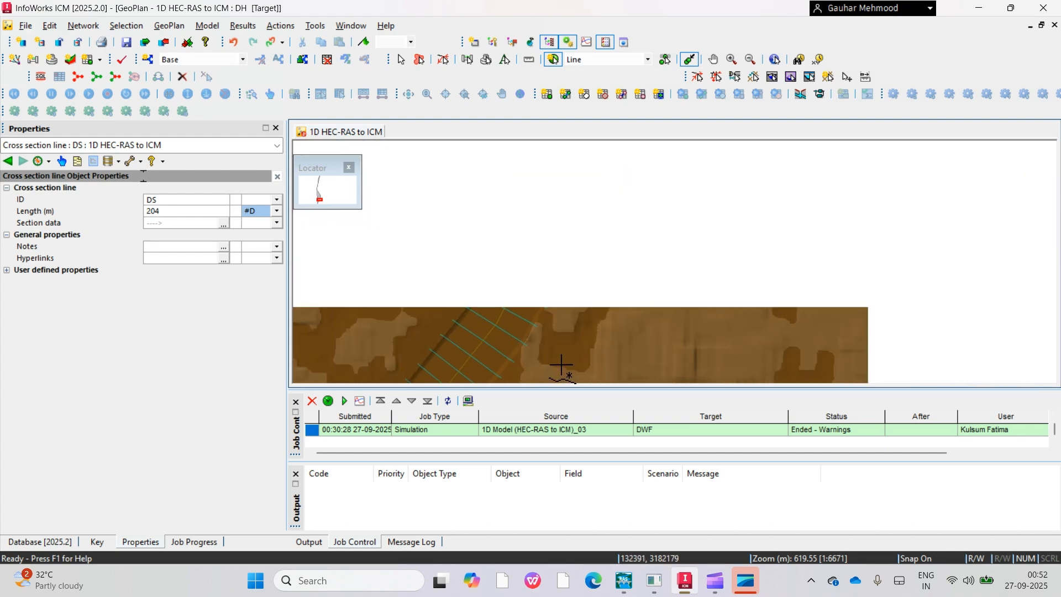
{"action": "left_click_drag", "start_coordinate": [677, 213], "coordinate": [618, 326]}
{"action": "left_click_drag", "start_coordinate": [616, 169], "coordinate": [666, 355]}
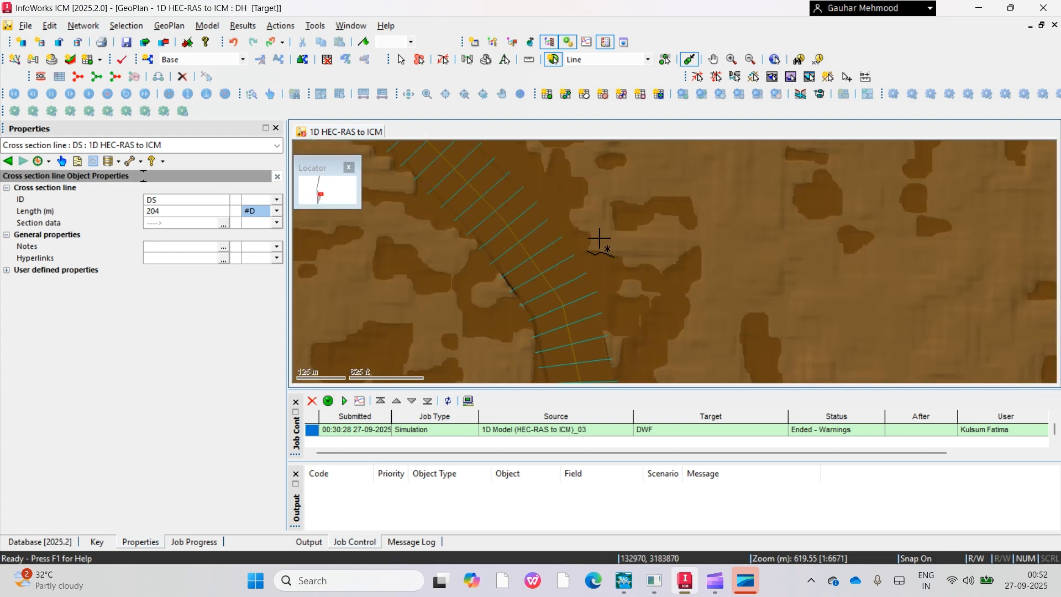
{"action": "left_click_drag", "start_coordinate": [605, 209], "coordinate": [741, 377]}
{"action": "scroll", "coordinate": [481, 185], "scroll_direction": "down", "scroll_amount": 4}
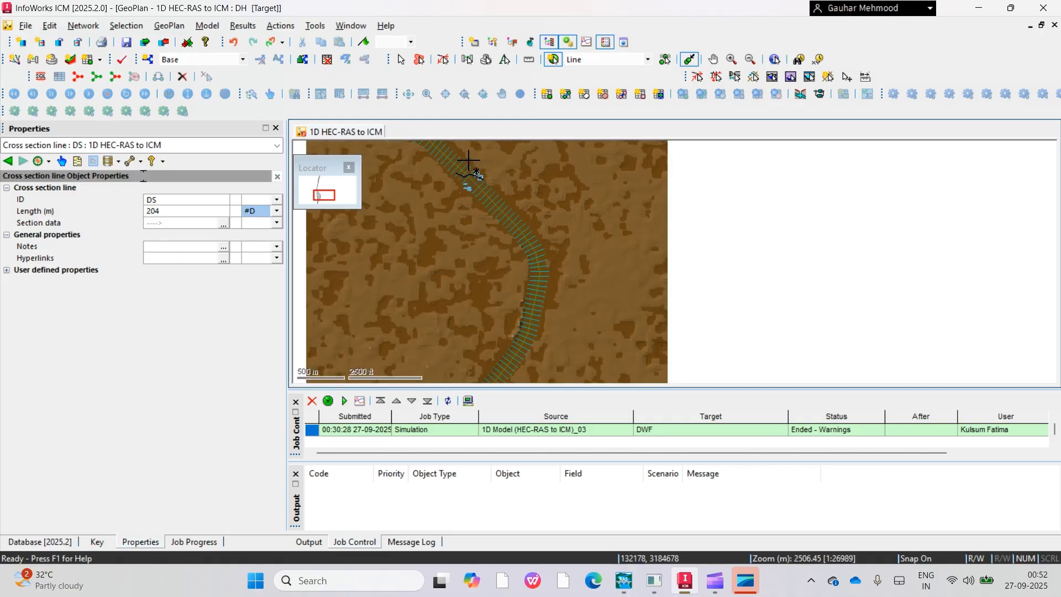
{"action": "left_click_drag", "start_coordinate": [468, 169], "coordinate": [762, 476]}
{"action": "left_click_drag", "start_coordinate": [828, 178], "coordinate": [698, 331]}
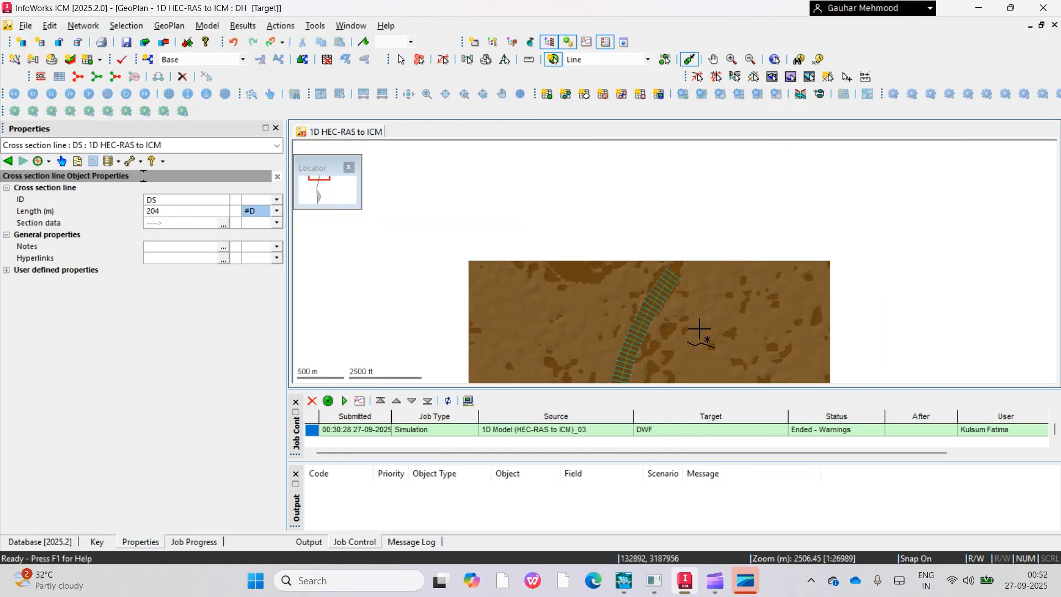
{"action": "scroll", "coordinate": [700, 285], "scroll_direction": "up", "scroll_amount": 6}
{"action": "left_click_drag", "start_coordinate": [570, 194], "coordinate": [665, 266]}
{"action": "scroll", "coordinate": [648, 343], "scroll_direction": "up", "scroll_amount": 2}
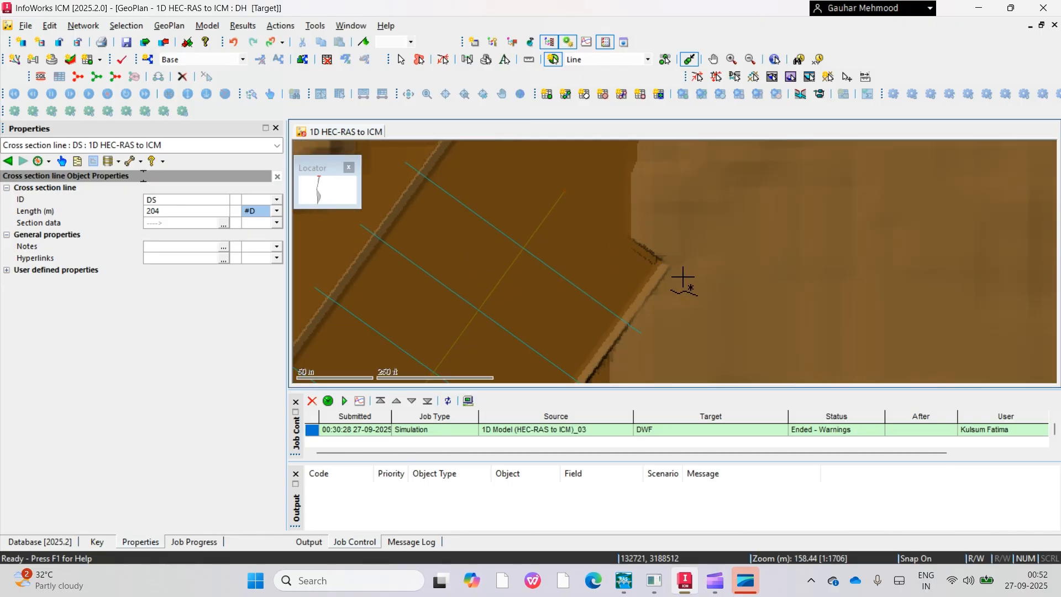
{"action": "left_click", "coordinate": [683, 275]}
{"action": "left_click", "coordinate": [564, 191]}
{"action": "left_click_drag", "start_coordinate": [540, 165], "coordinate": [679, 329]}
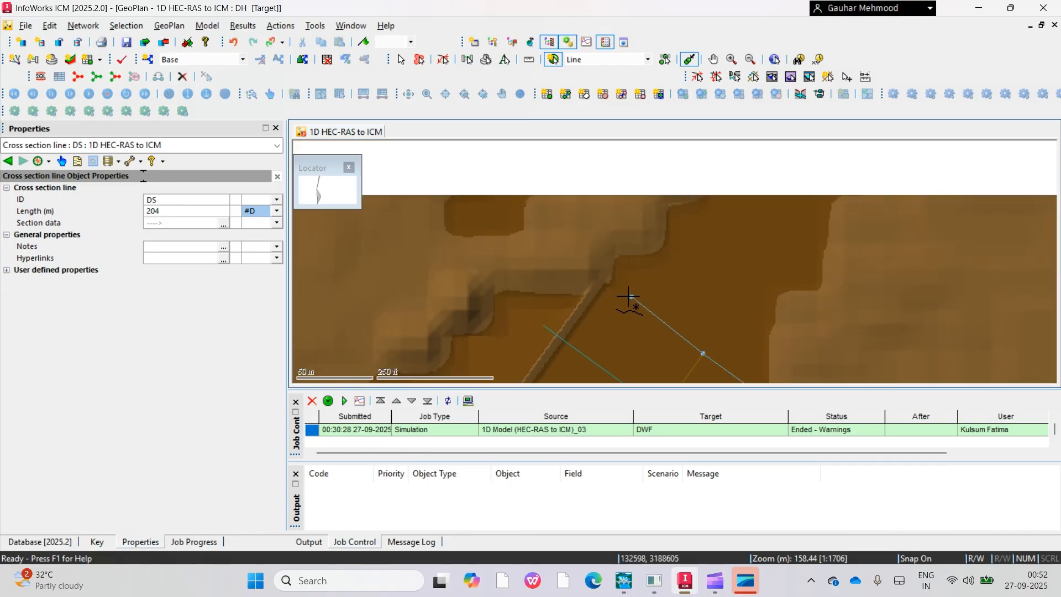
{"action": "left_click", "coordinate": [575, 273]}
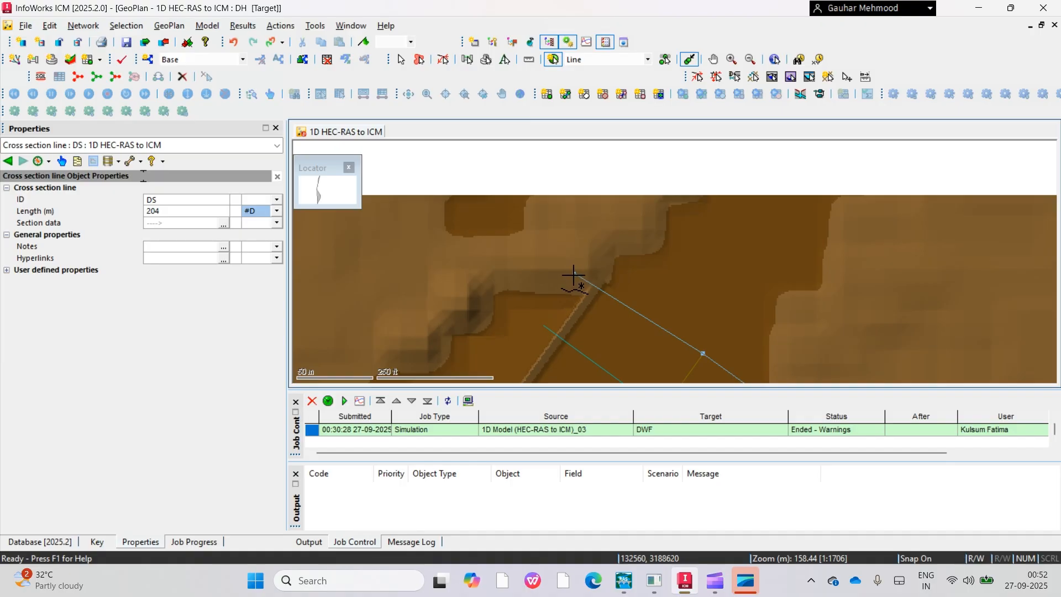
{"action": "double_click", "coordinate": [574, 275]}
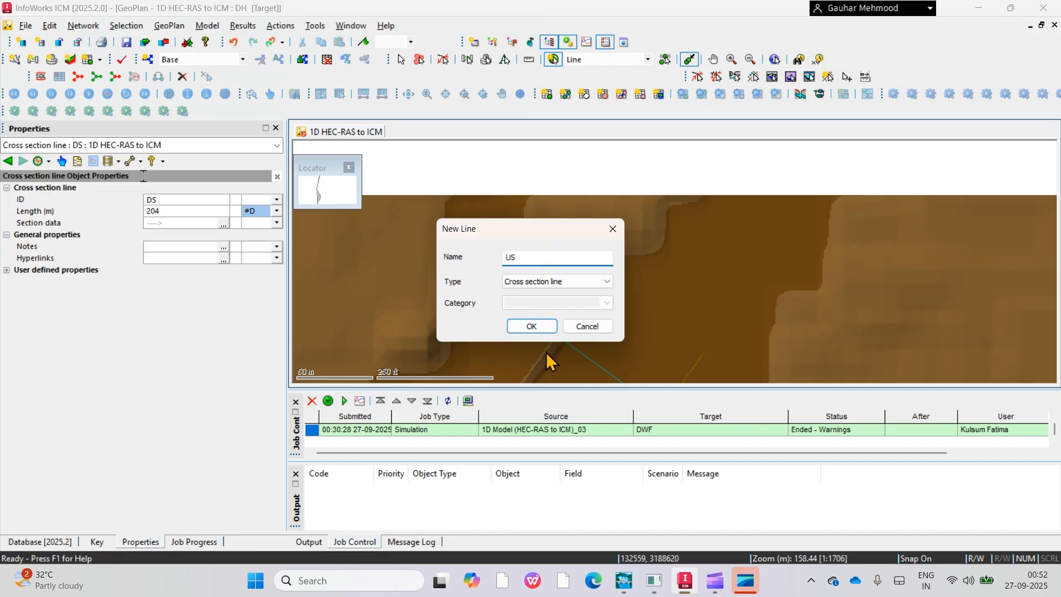
{"action": "left_click", "coordinate": [532, 326]}
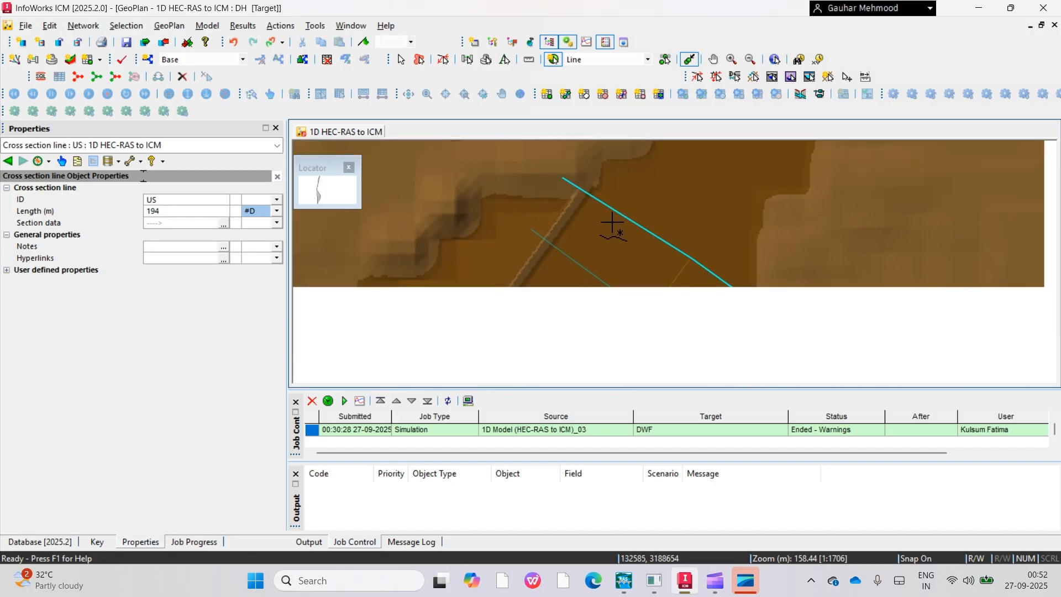
Update all network objects from ground model DH, inserting vertices at a maximum spacing of 10 m and overwriting existing elevations, and close the report
{"action": "scroll", "coordinate": [613, 223], "scroll_direction": "down", "scroll_amount": 5}
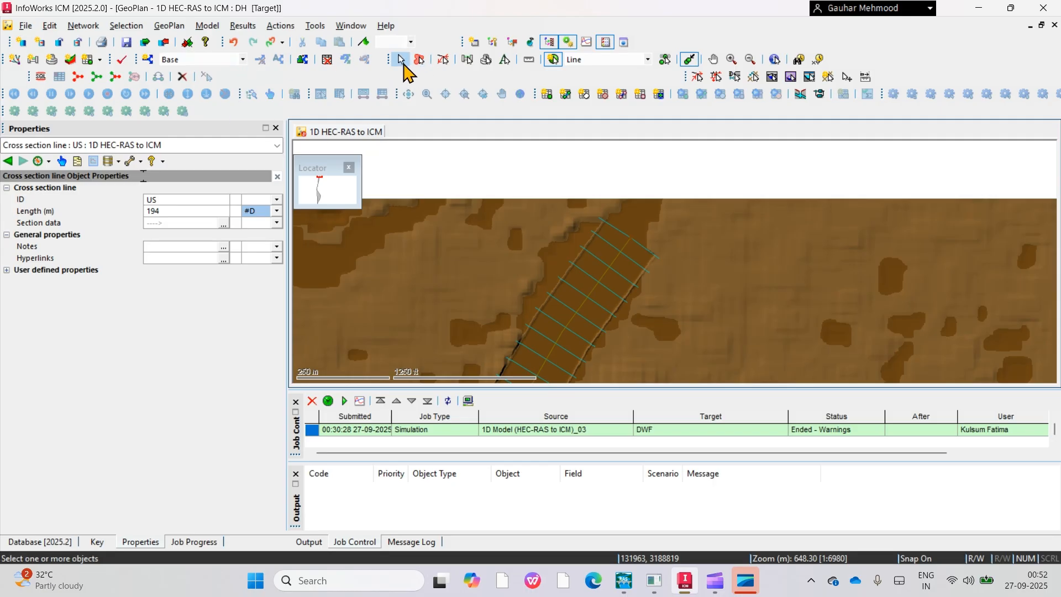
{"action": "left_click", "coordinate": [81, 77]}
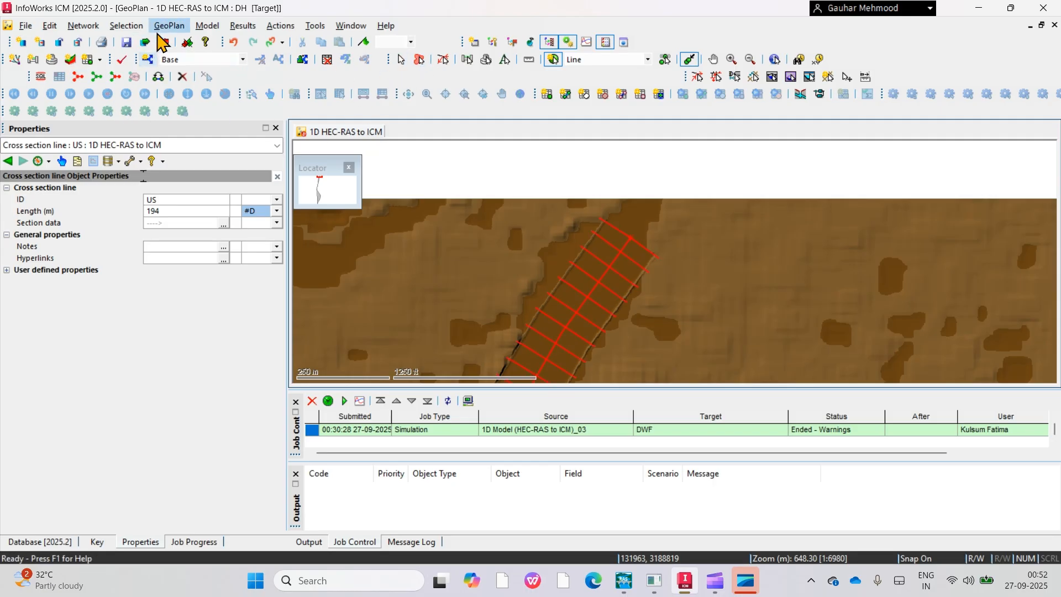
{"action": "left_click", "coordinate": [204, 26]}
{"action": "left_click", "coordinate": [349, 133]}
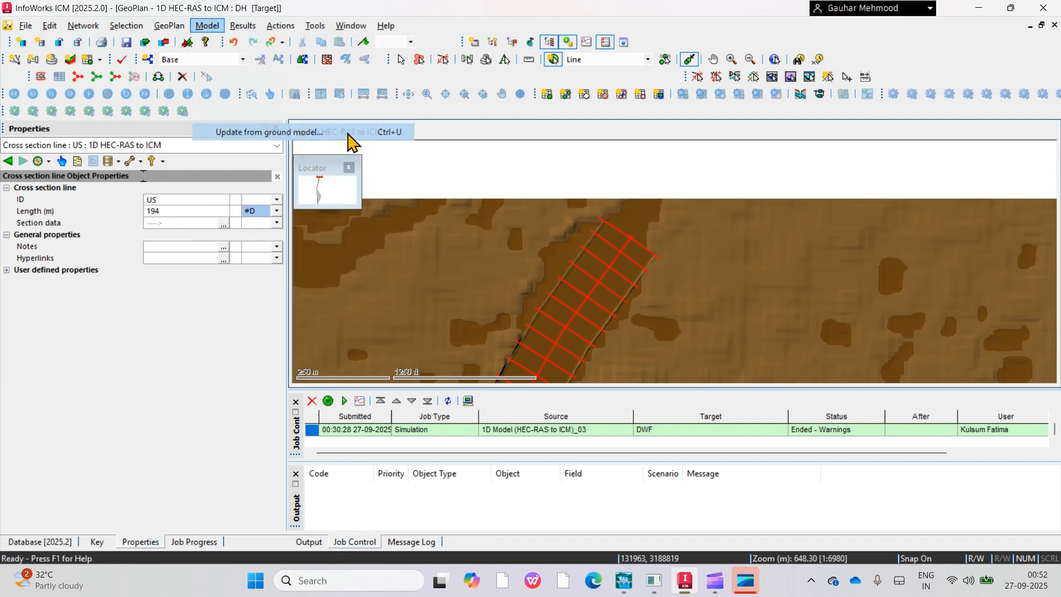
{"action": "left_click", "coordinate": [455, 164]}
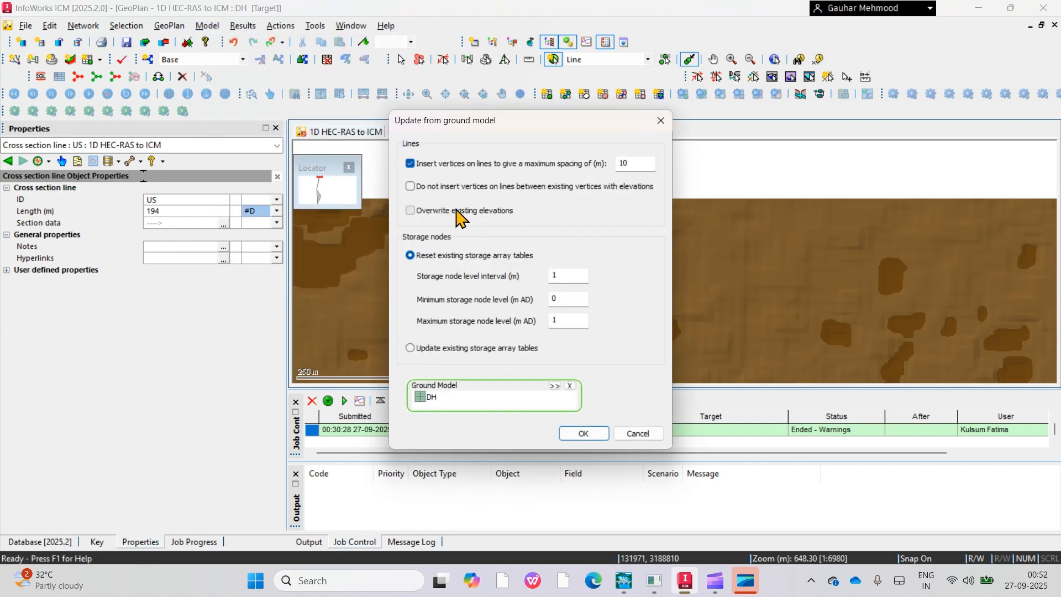
{"action": "left_click", "coordinate": [457, 211]}
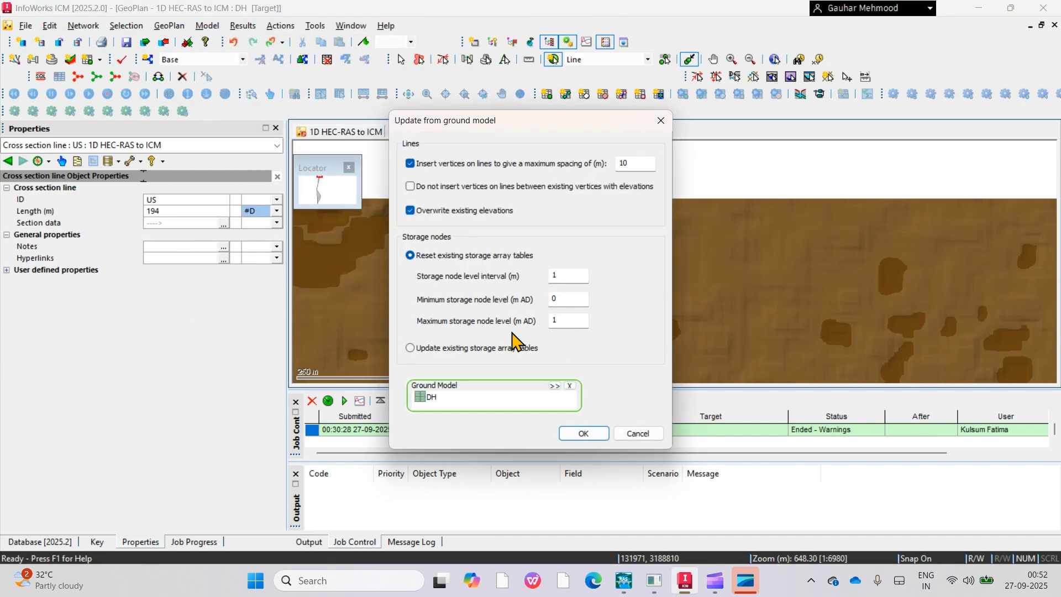
{"action": "left_click", "coordinate": [584, 434]}
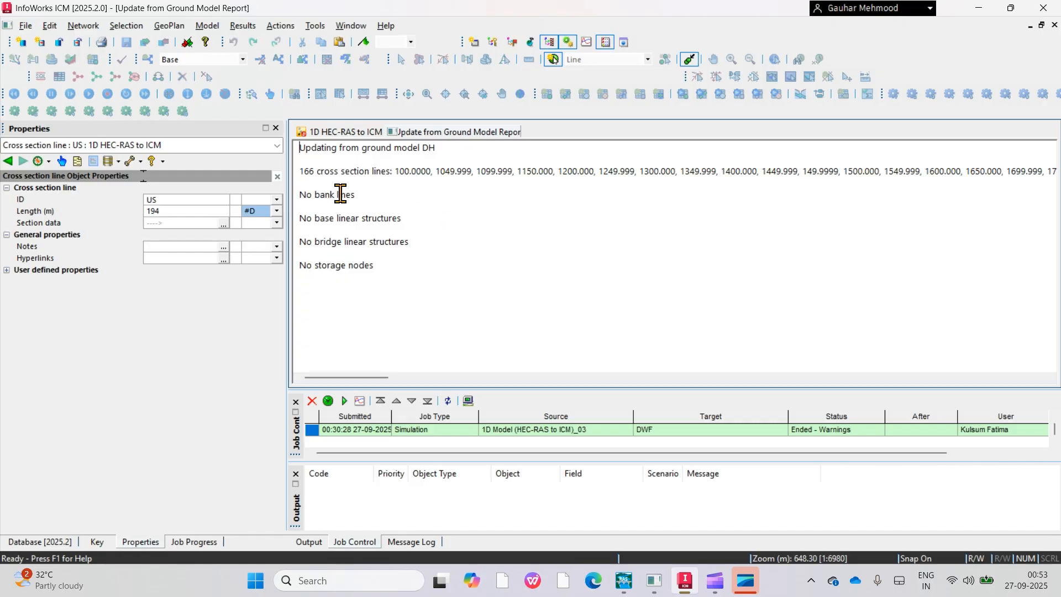
{"action": "right_click", "coordinate": [468, 138]}
{"action": "left_click", "coordinate": [498, 138]}
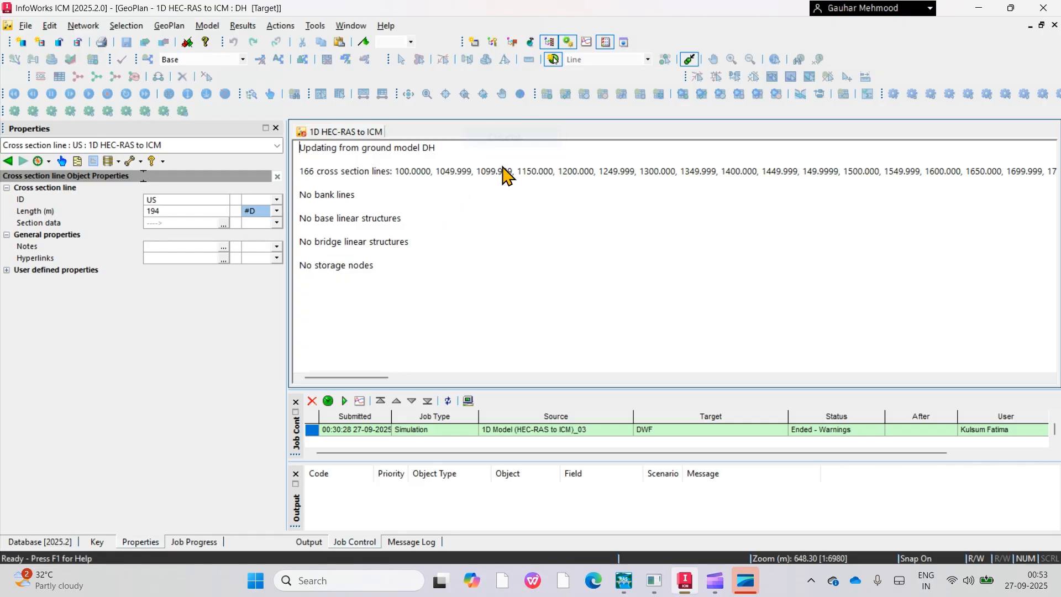
Inspect the section data of cross section line DS at the river's downstream end for its bed levels
{"action": "scroll", "coordinate": [615, 194], "scroll_direction": "down", "scroll_amount": 4}
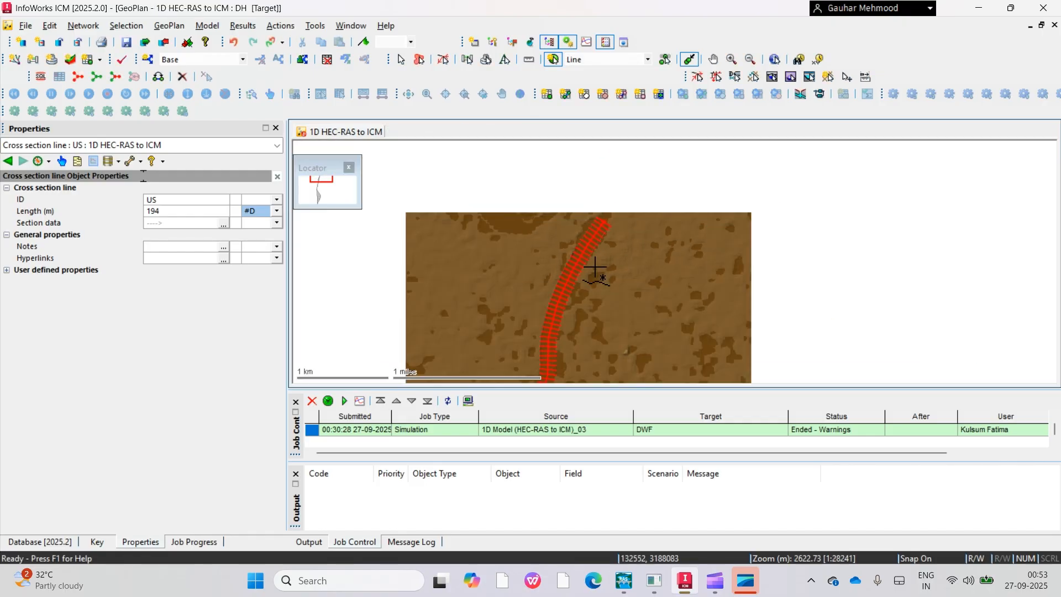
{"action": "left_click", "coordinate": [402, 61]}
{"action": "scroll", "coordinate": [540, 227], "scroll_direction": "up", "scroll_amount": 2}
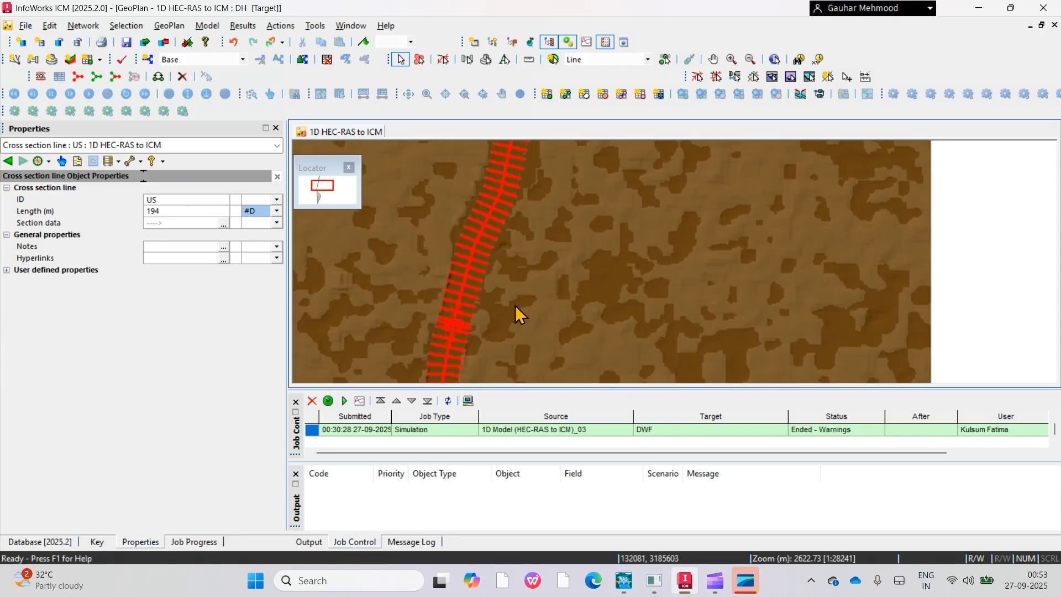
{"action": "scroll", "coordinate": [557, 256], "scroll_direction": "down", "scroll_amount": 4}
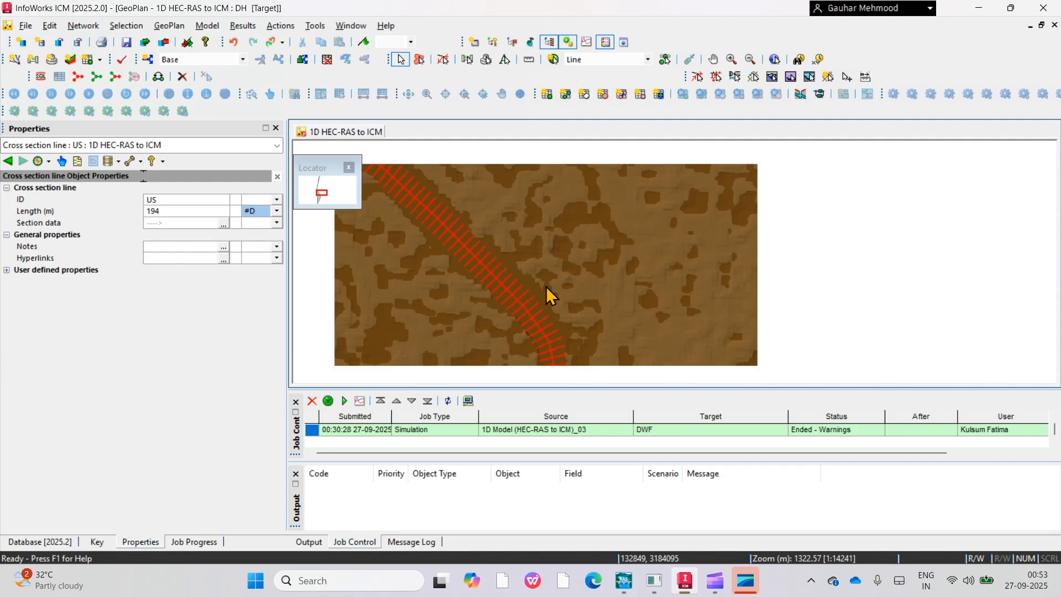
{"action": "scroll", "coordinate": [529, 196], "scroll_direction": "up", "scroll_amount": 3}
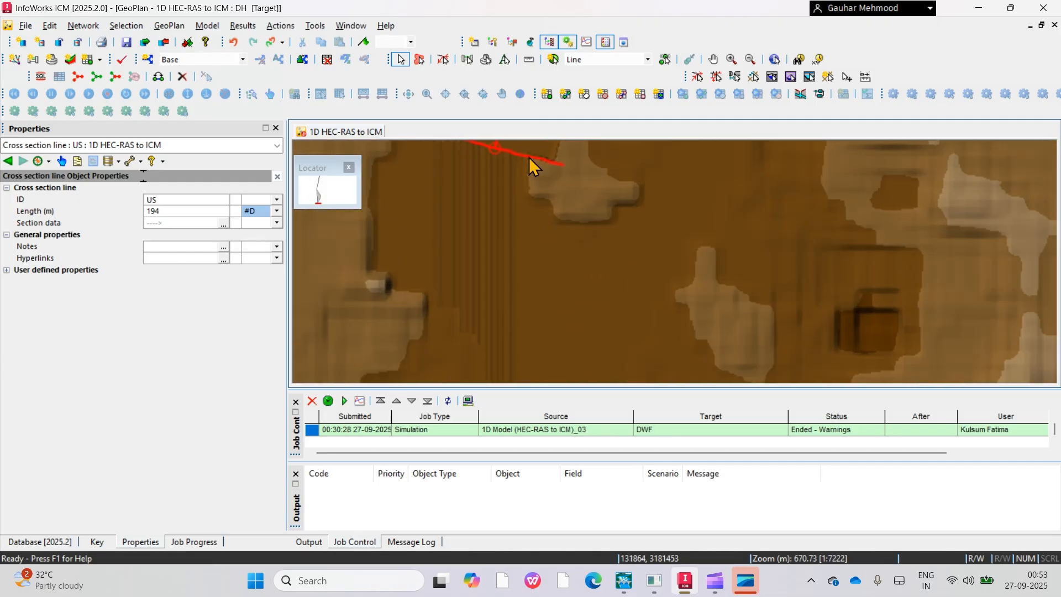
{"action": "scroll", "coordinate": [529, 166], "scroll_direction": "up", "scroll_amount": 1}
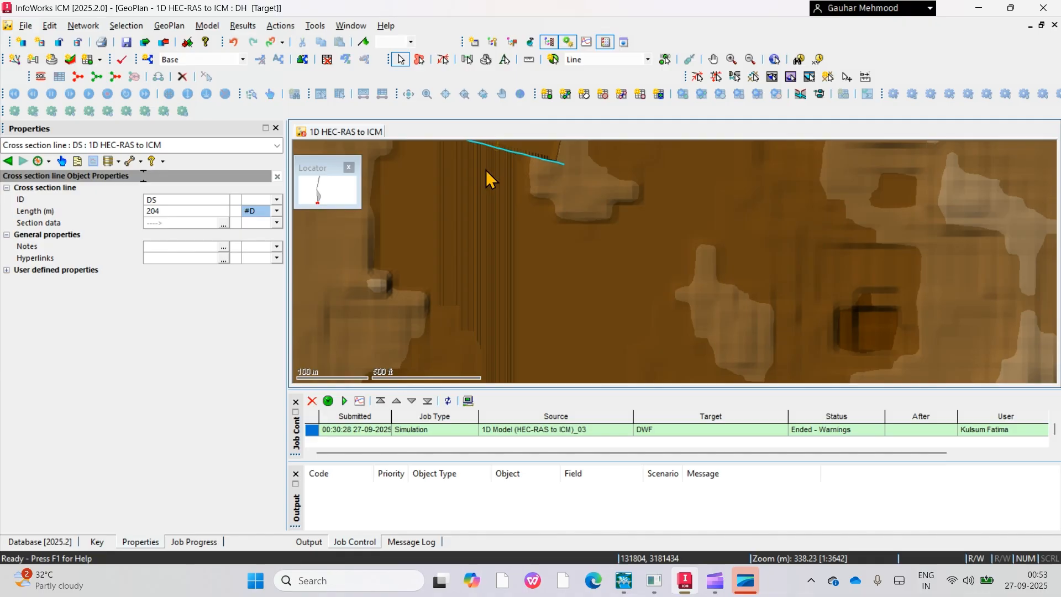
{"action": "left_click", "coordinate": [223, 224]}
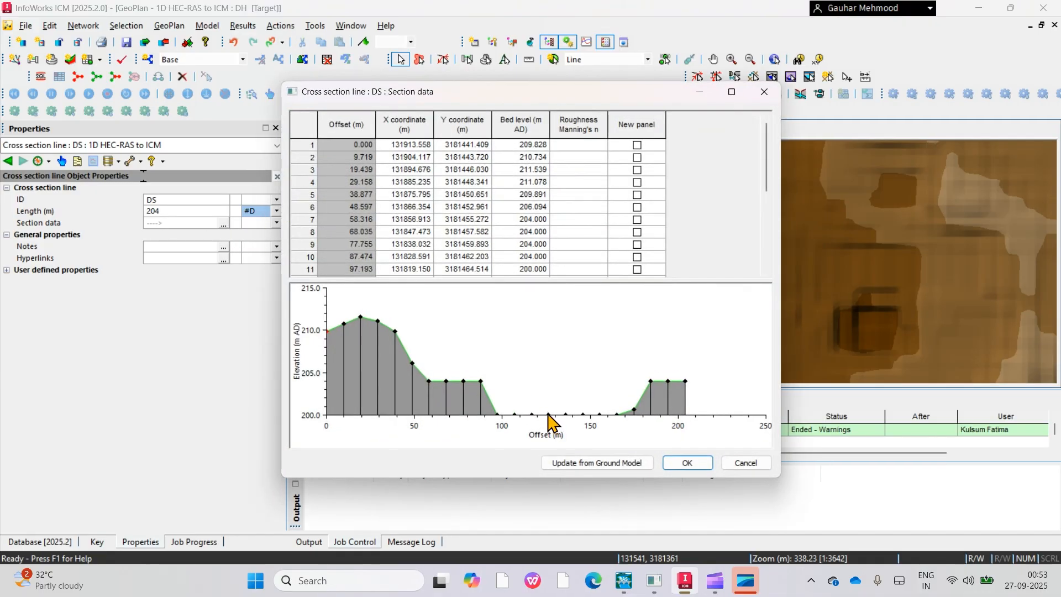
{"action": "left_click", "coordinate": [745, 463]}
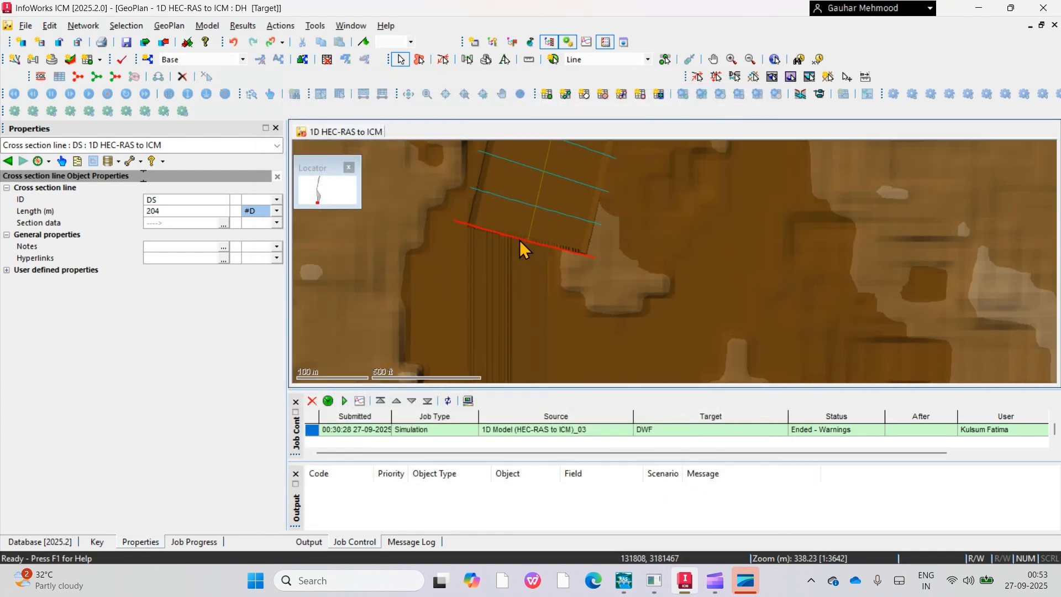
Set the ground level of outfall node O to 200 m AD
{"action": "left_click", "coordinate": [528, 243]}
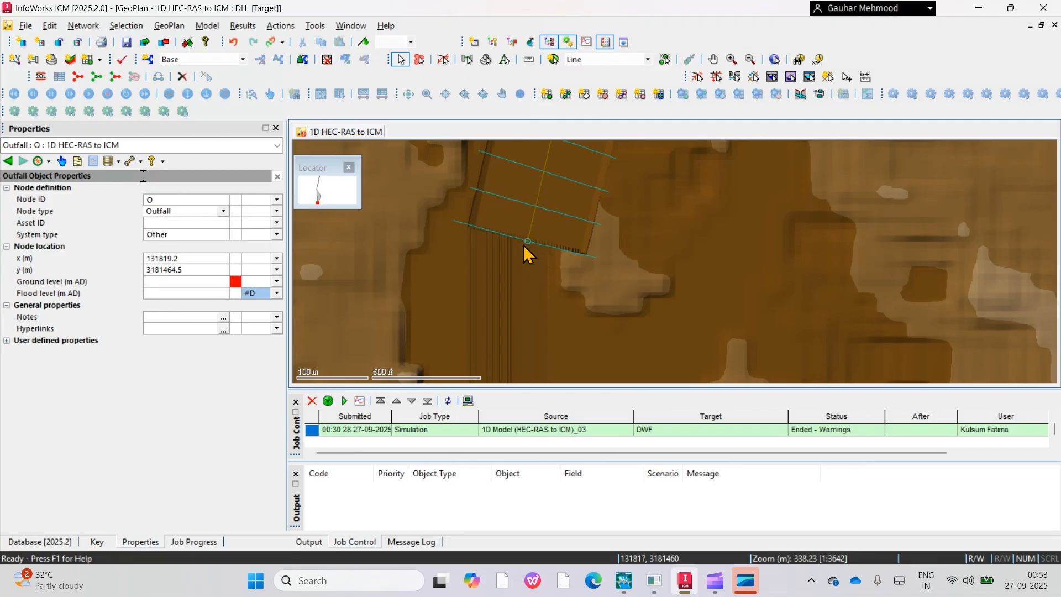
{"action": "left_click", "coordinate": [218, 281]}
{"action": "type", "text": "2"}
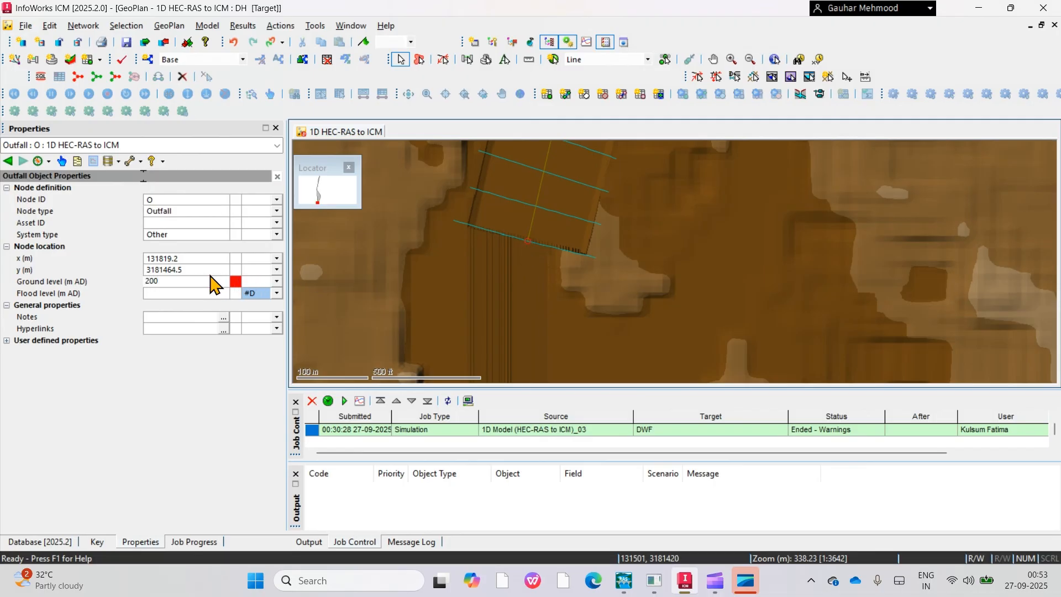
{"action": "type", "text": "00"}
{"action": "key", "text": "Return"}
Set the Manning's n roughness to 0.045 for all points in the section data of cross section line DS
{"action": "scroll", "coordinate": [581, 268], "scroll_direction": "down", "scroll_amount": 2}
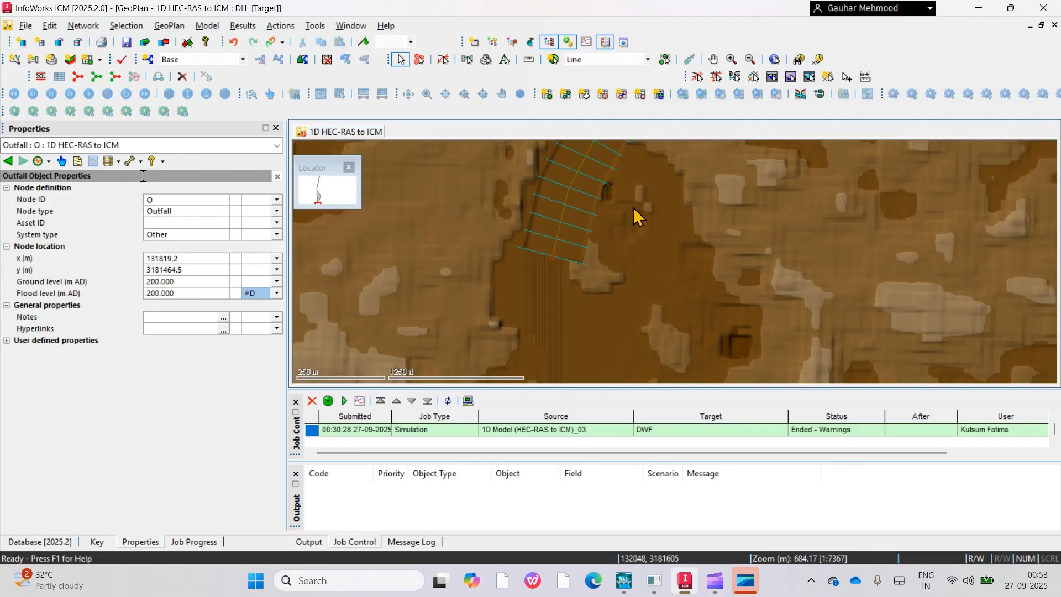
{"action": "left_click_drag", "start_coordinate": [633, 207], "coordinate": [606, 271]}
{"action": "left_click", "coordinate": [540, 324]}
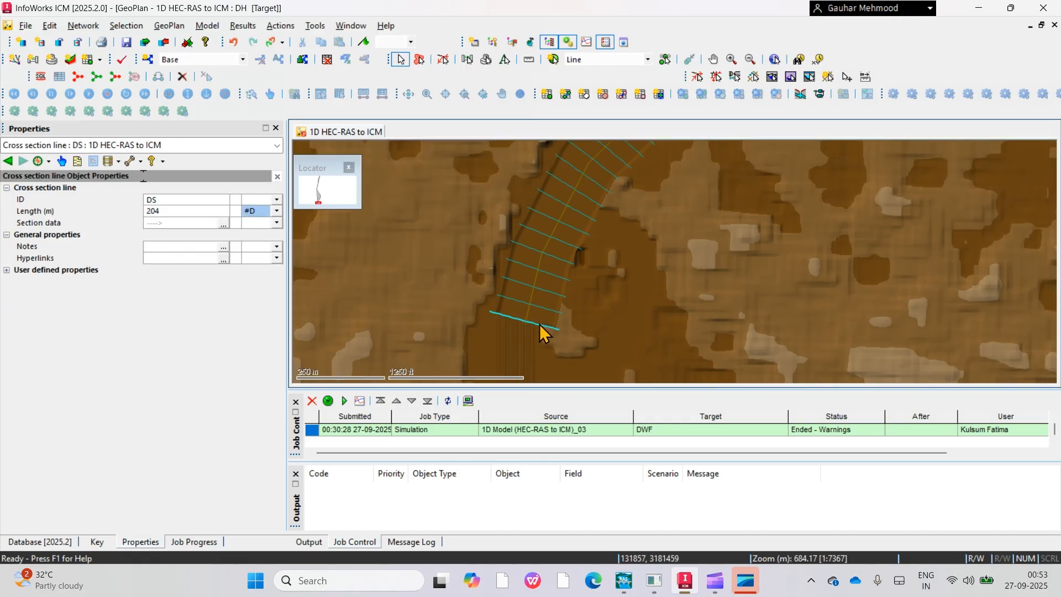
{"action": "left_click", "coordinate": [224, 224]}
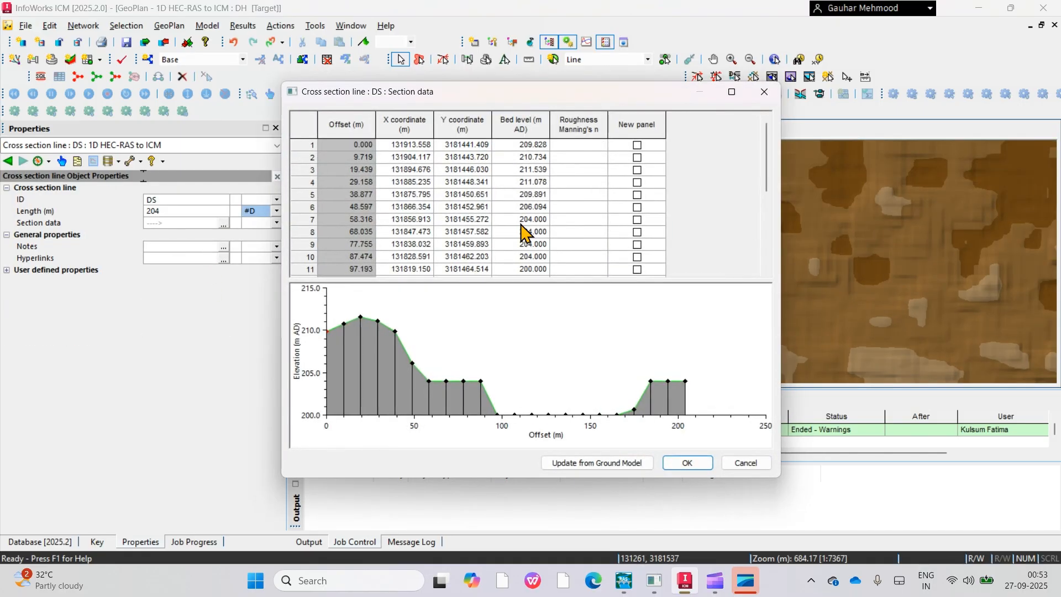
{"action": "left_click", "coordinate": [575, 129]}
{"action": "right_click", "coordinate": [569, 145]}
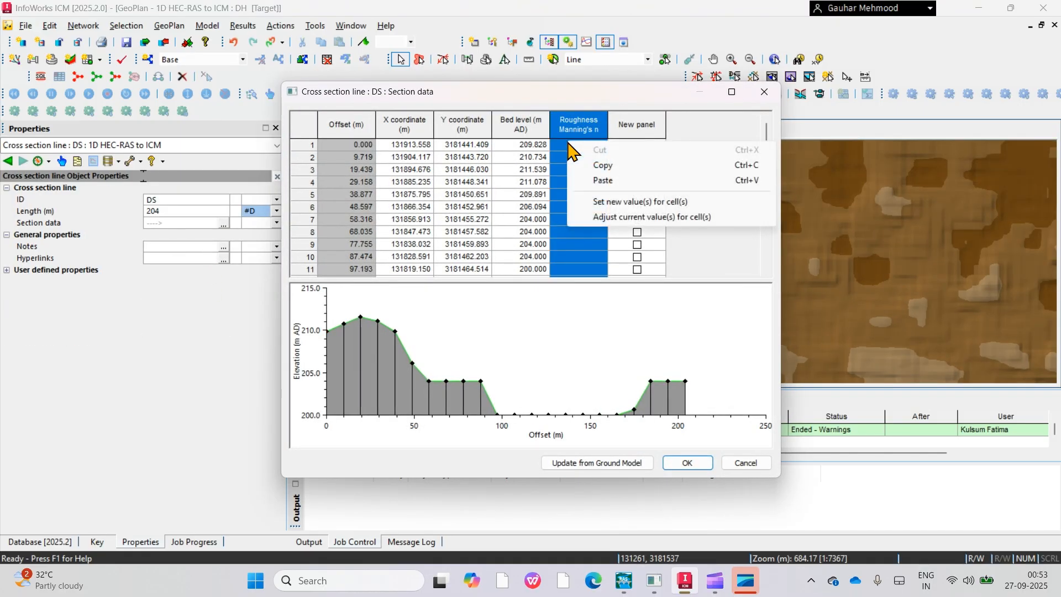
{"action": "left_click", "coordinate": [630, 201]}
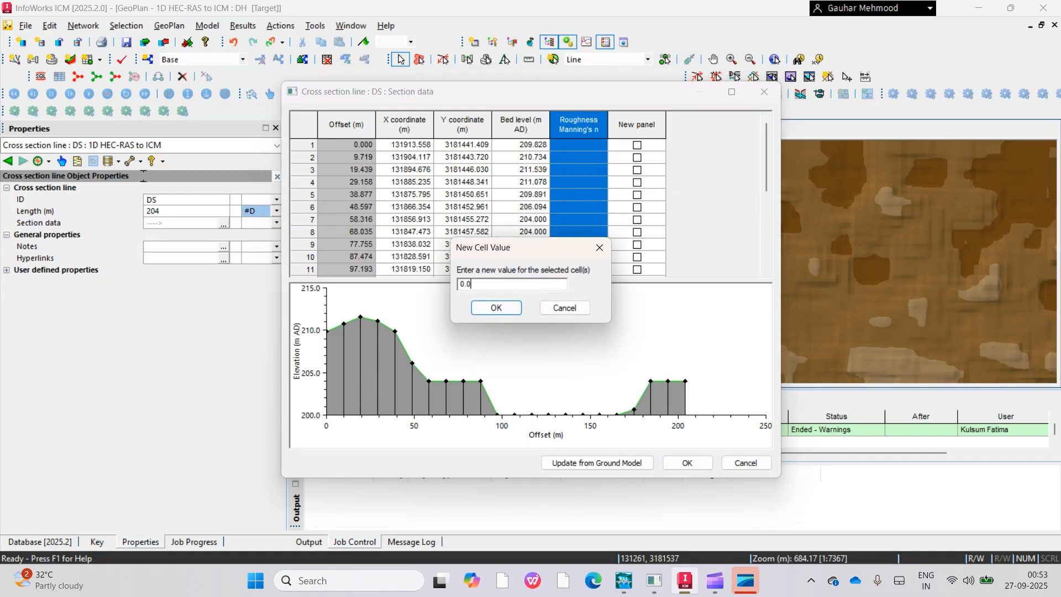
{"action": "left_click", "coordinate": [501, 310]}
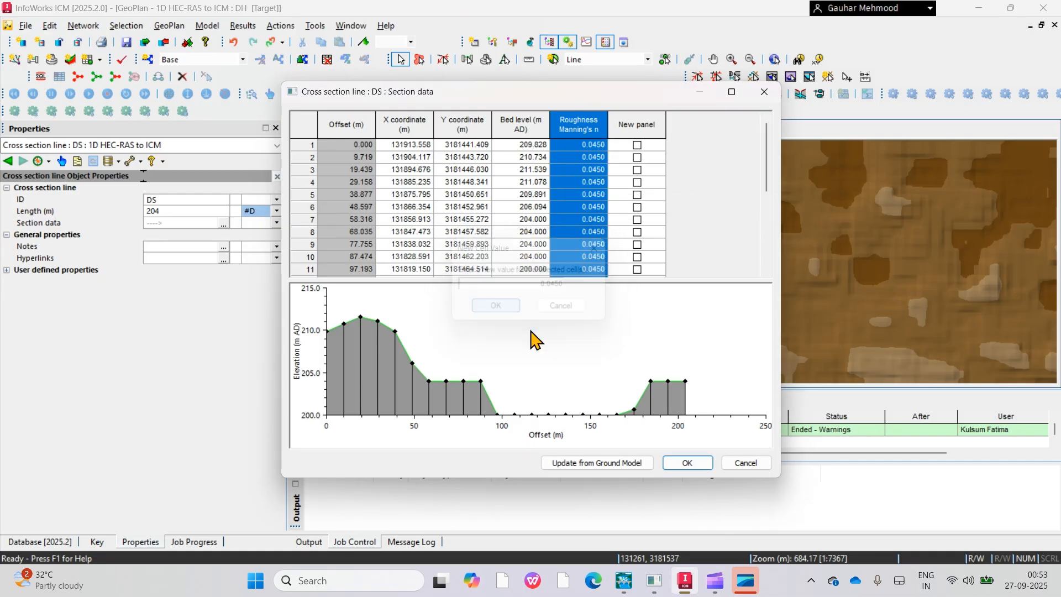
{"action": "left_click", "coordinate": [691, 464]}
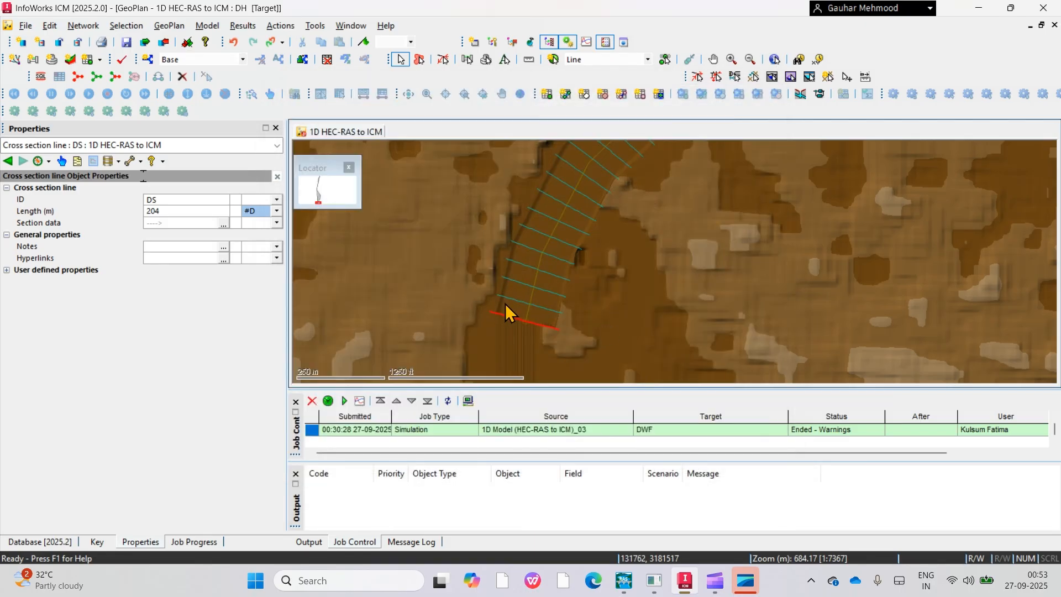
Check the roughness values in the section data of the cross section line just upstream of DS
{"action": "left_click", "coordinate": [505, 299]}
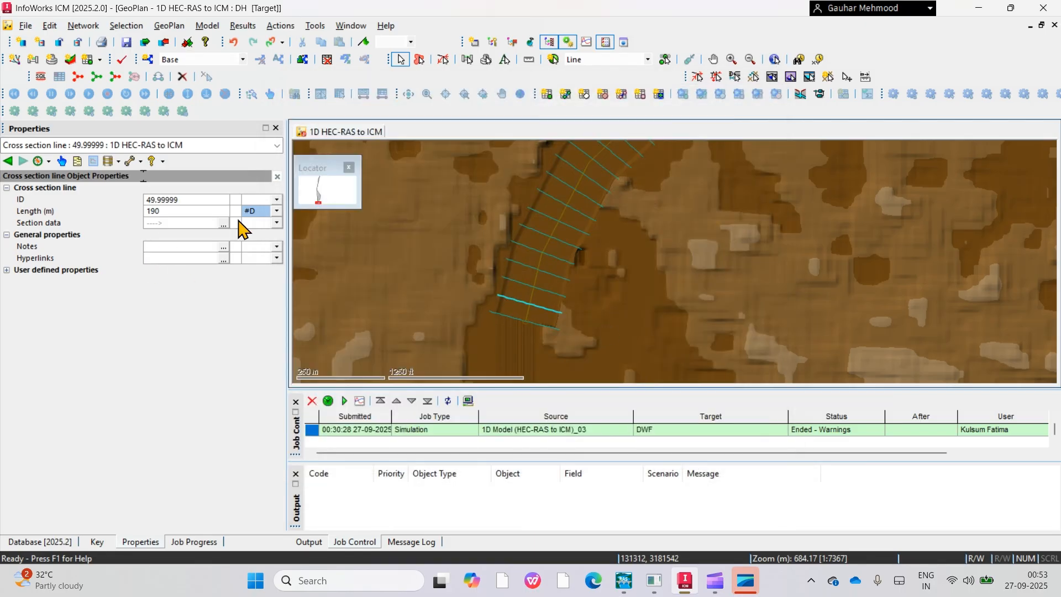
{"action": "left_click", "coordinate": [224, 224]}
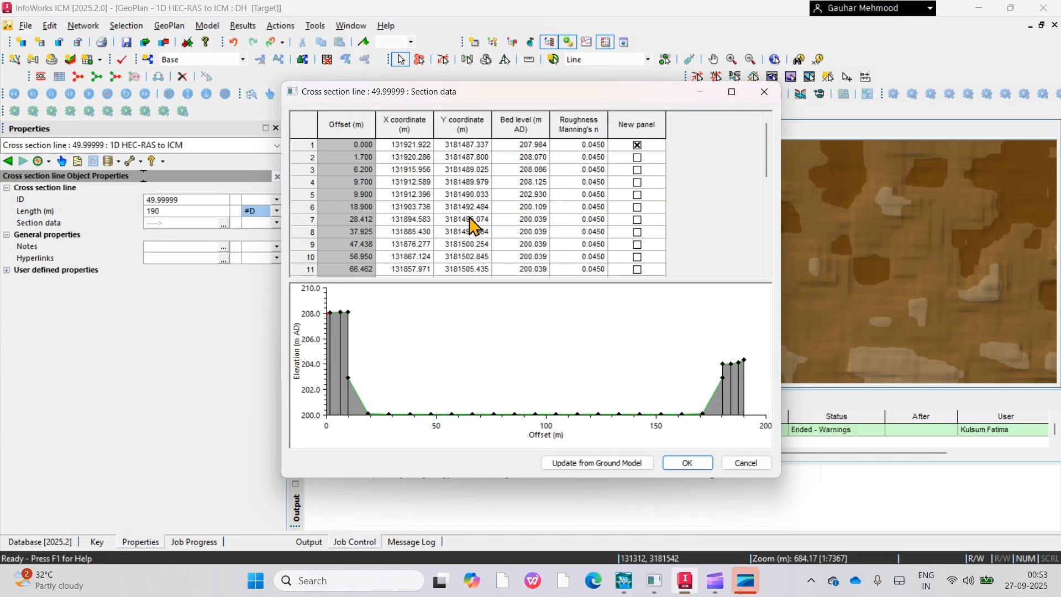
{"action": "left_click", "coordinate": [685, 467]}
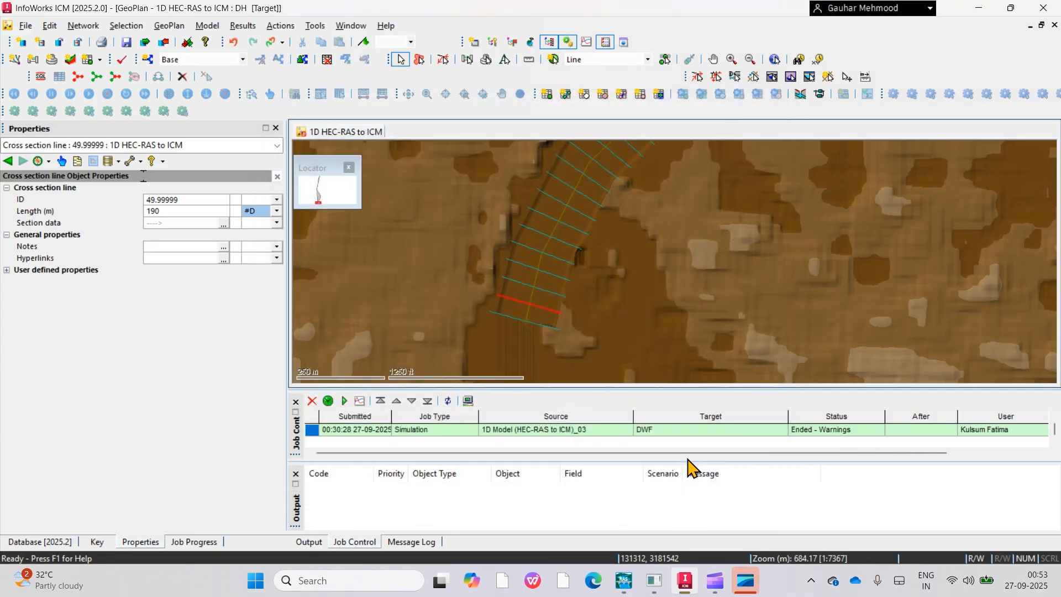
Set the Manning's n roughness to 0.045 for all points of the upstream cross section line US and reopen its section data
{"action": "scroll", "coordinate": [588, 247], "scroll_direction": "down", "scroll_amount": 3}
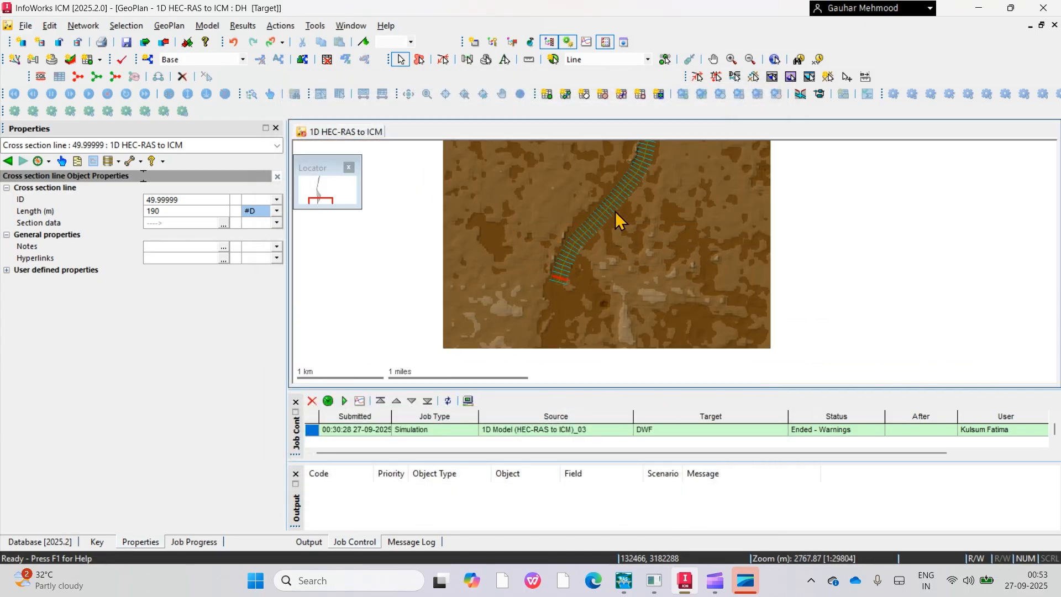
{"action": "left_click_drag", "start_coordinate": [538, 230], "coordinate": [631, 366]}
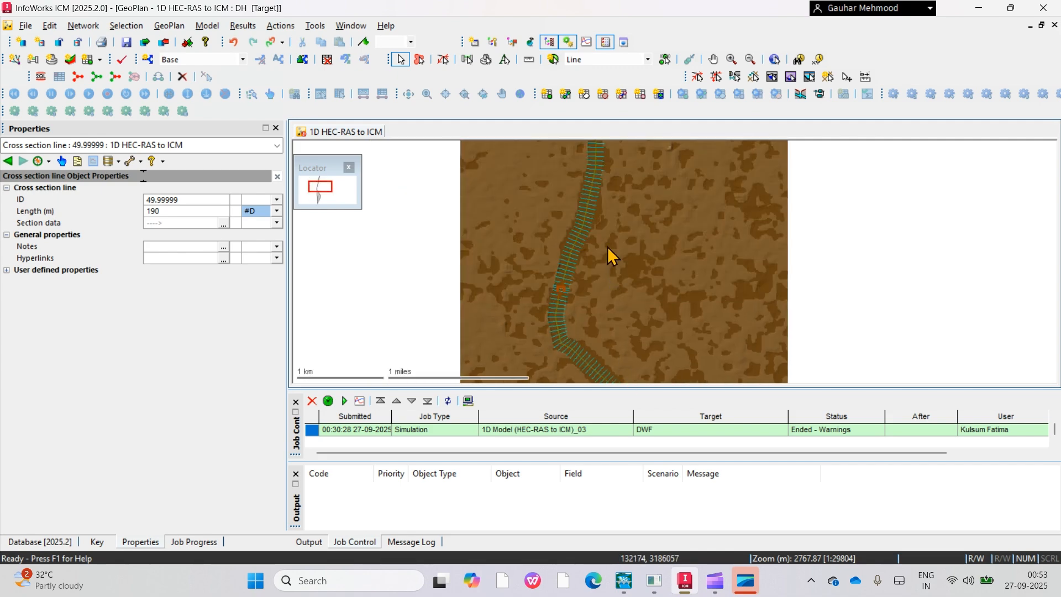
{"action": "left_click_drag", "start_coordinate": [612, 193], "coordinate": [571, 354]}
{"action": "left_click_drag", "start_coordinate": [574, 236], "coordinate": [521, 338]}
{"action": "scroll", "coordinate": [557, 270], "scroll_direction": "up", "scroll_amount": 3}
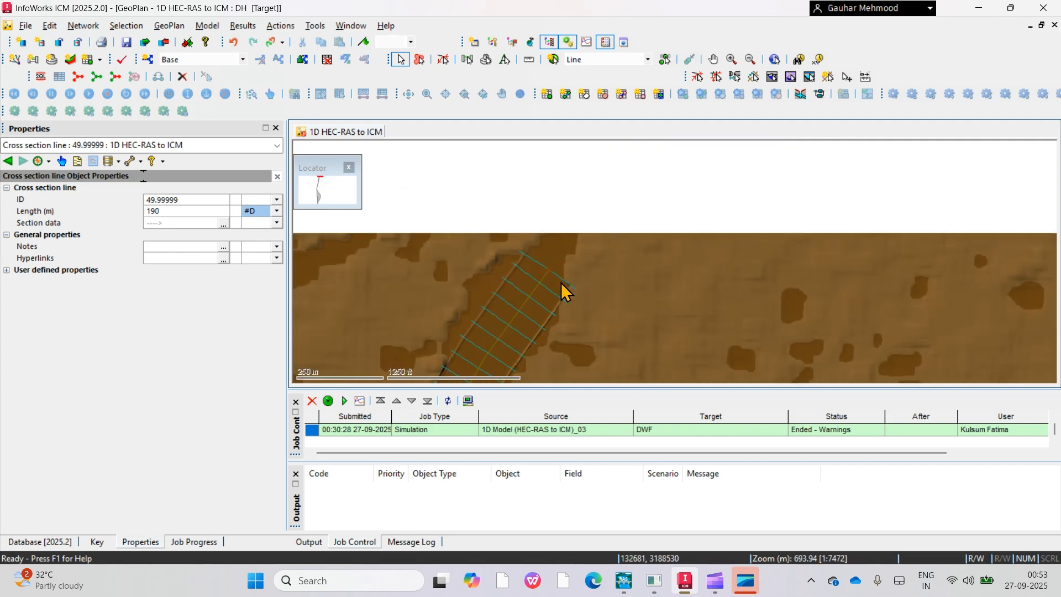
{"action": "left_click", "coordinate": [561, 277]}
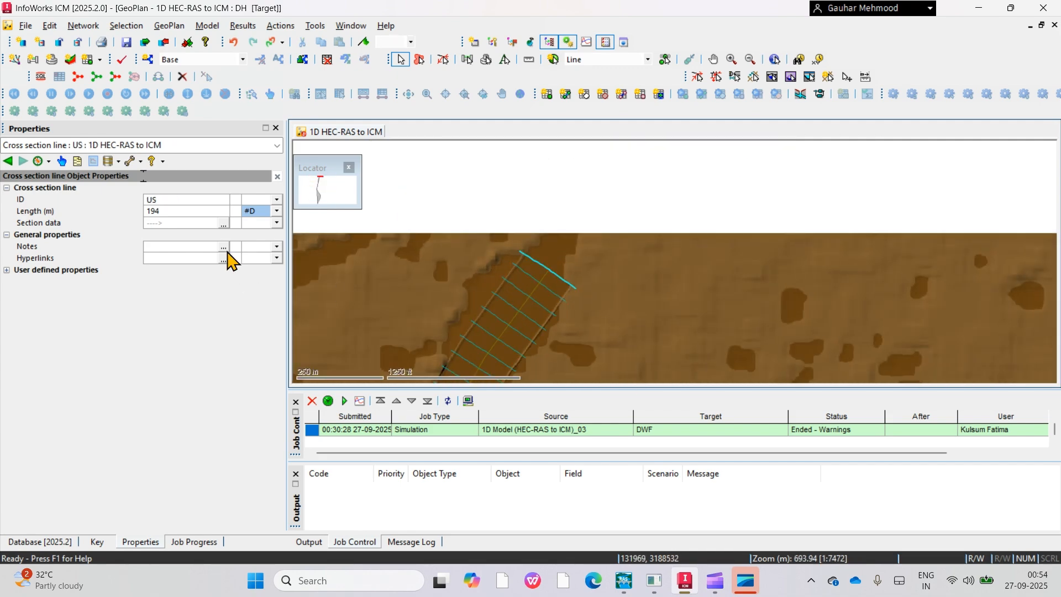
{"action": "left_click", "coordinate": [223, 224]}
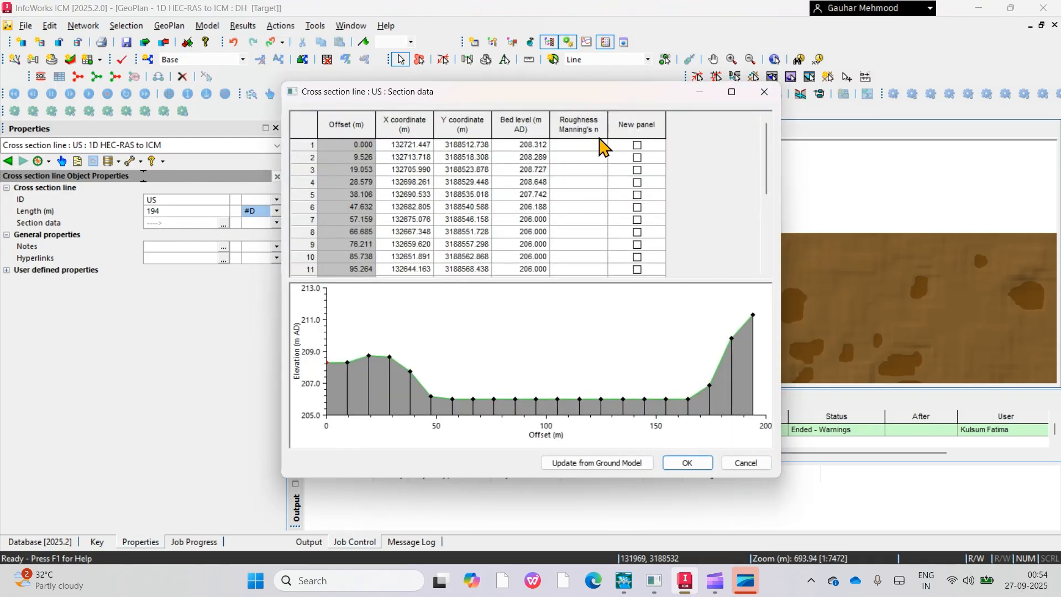
{"action": "left_click", "coordinate": [590, 135]}
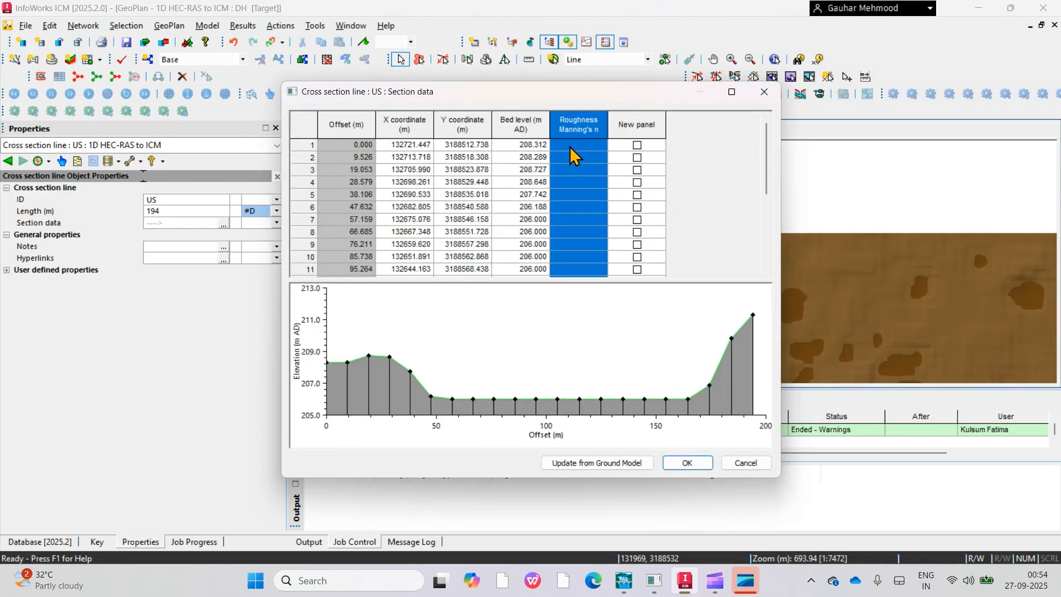
{"action": "right_click", "coordinate": [570, 148]}
{"action": "left_click", "coordinate": [606, 202]}
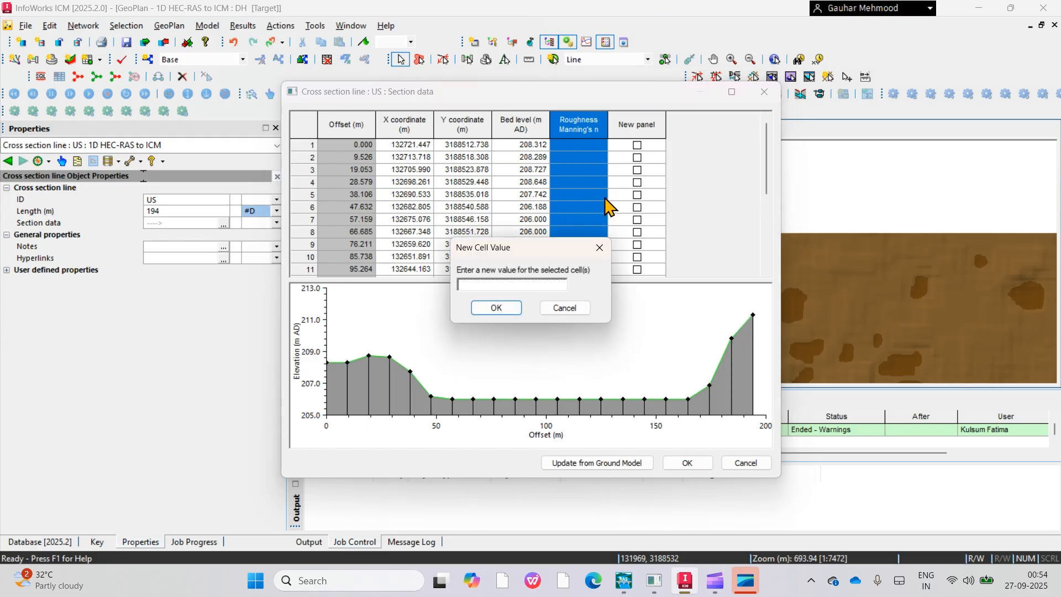
{"action": "type", "text": "0.045"}
{"action": "left_click", "coordinate": [497, 308]}
{"action": "left_click", "coordinate": [687, 462]}
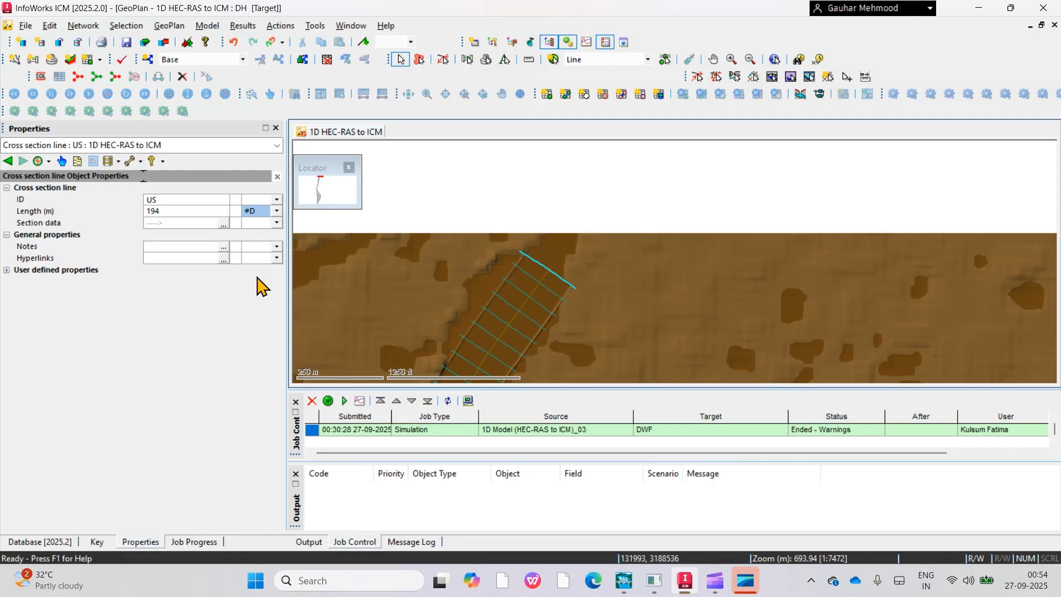
{"action": "left_click", "coordinate": [221, 226]}
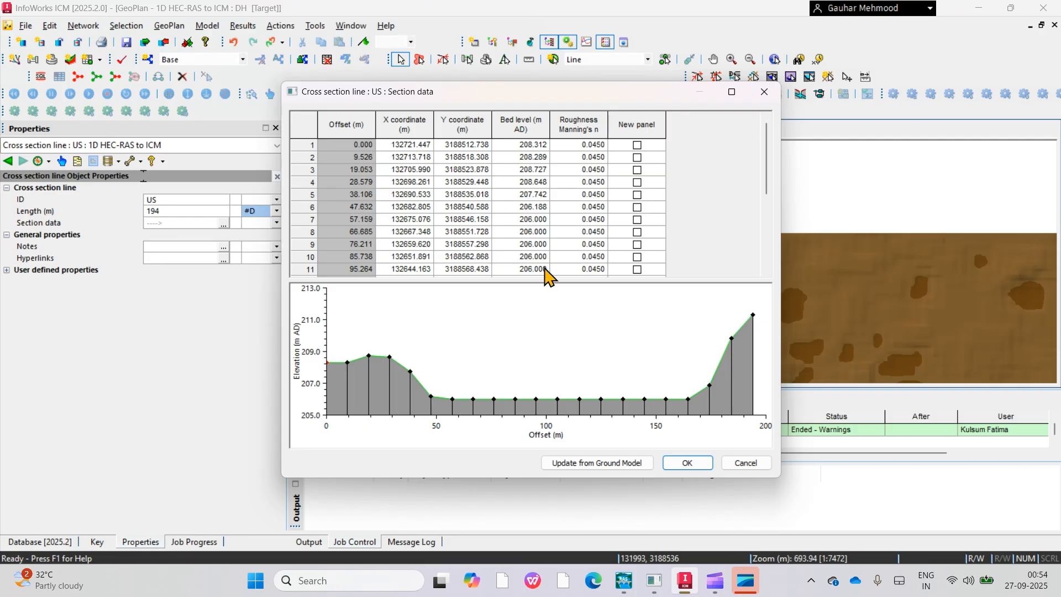
Accept the section data of cross section line US and set the ground level of break node N-1 to 206 m AD
{"action": "left_click", "coordinate": [697, 464]}
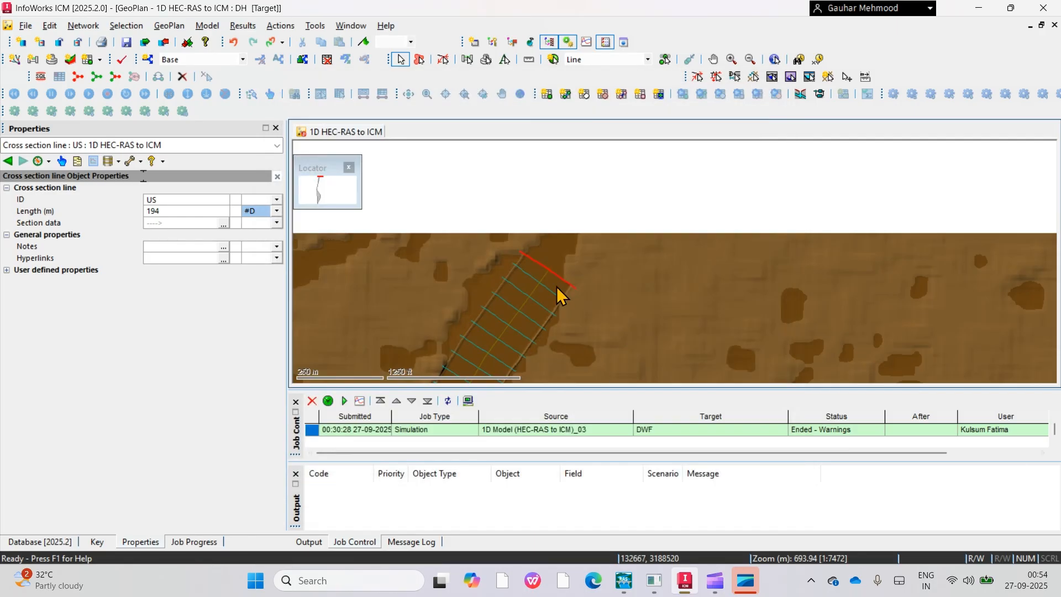
{"action": "left_click", "coordinate": [548, 272]}
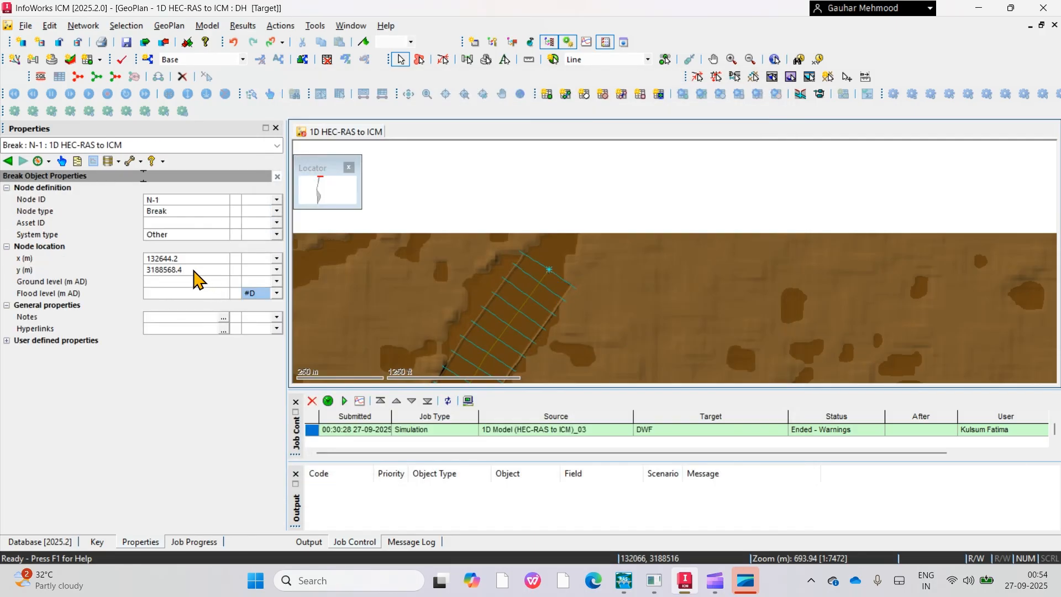
{"action": "left_click", "coordinate": [174, 282]}
Read the channel bed level of cross section line 5050.000 and set the ground level of break node N-2 to 203.695 m AD
{"action": "scroll", "coordinate": [544, 307], "scroll_direction": "down", "scroll_amount": 2}
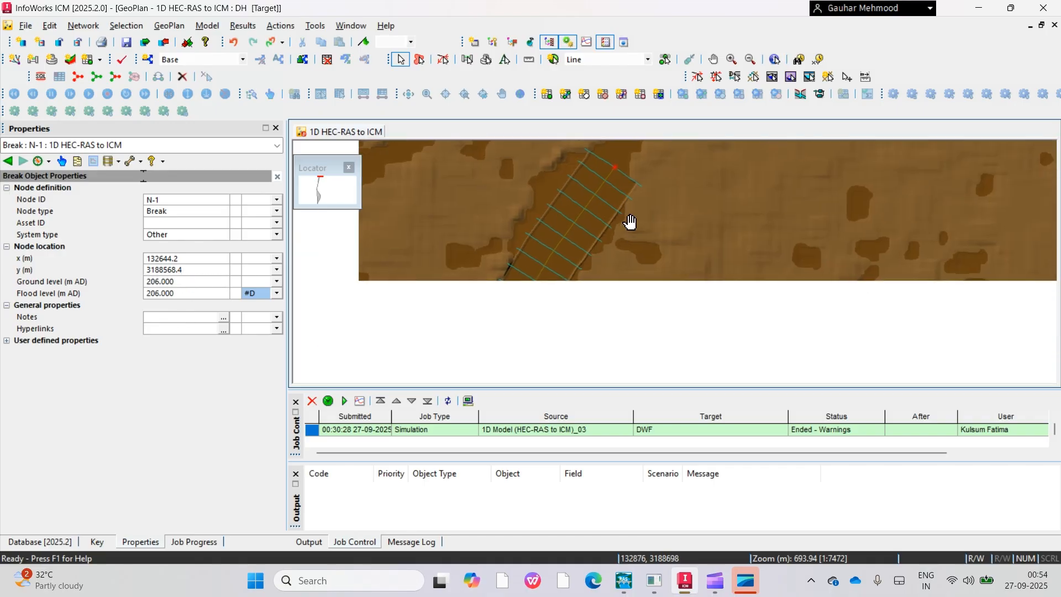
{"action": "left_click_drag", "start_coordinate": [568, 316], "coordinate": [626, 192]}
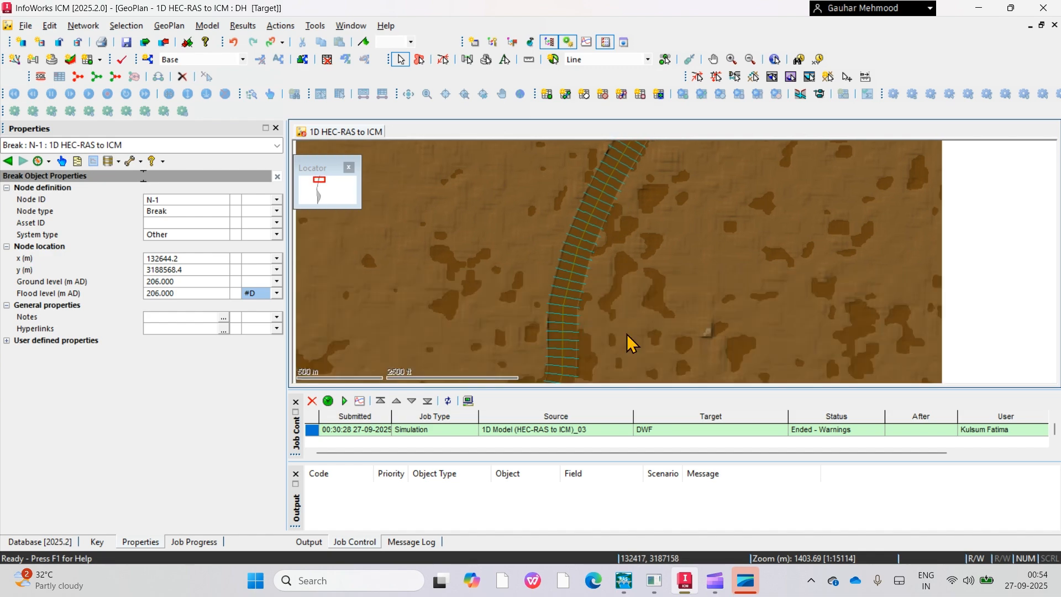
{"action": "left_click_drag", "start_coordinate": [628, 350], "coordinate": [609, 204]}
{"action": "left_click_drag", "start_coordinate": [575, 268], "coordinate": [690, 105]}
{"action": "scroll", "coordinate": [603, 250], "scroll_direction": "up", "scroll_amount": 2}
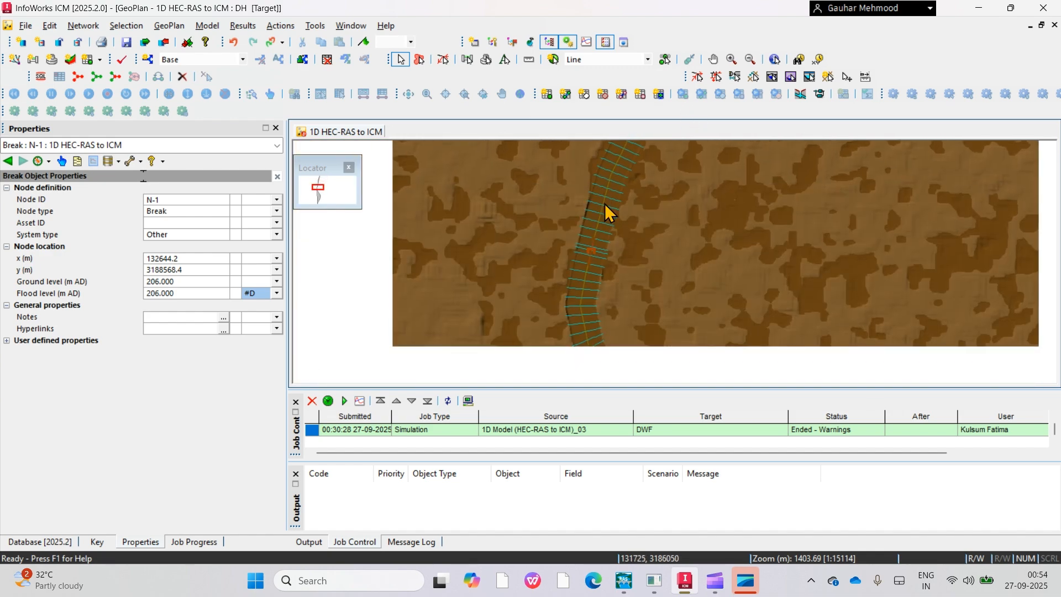
{"action": "left_click", "coordinate": [595, 248]}
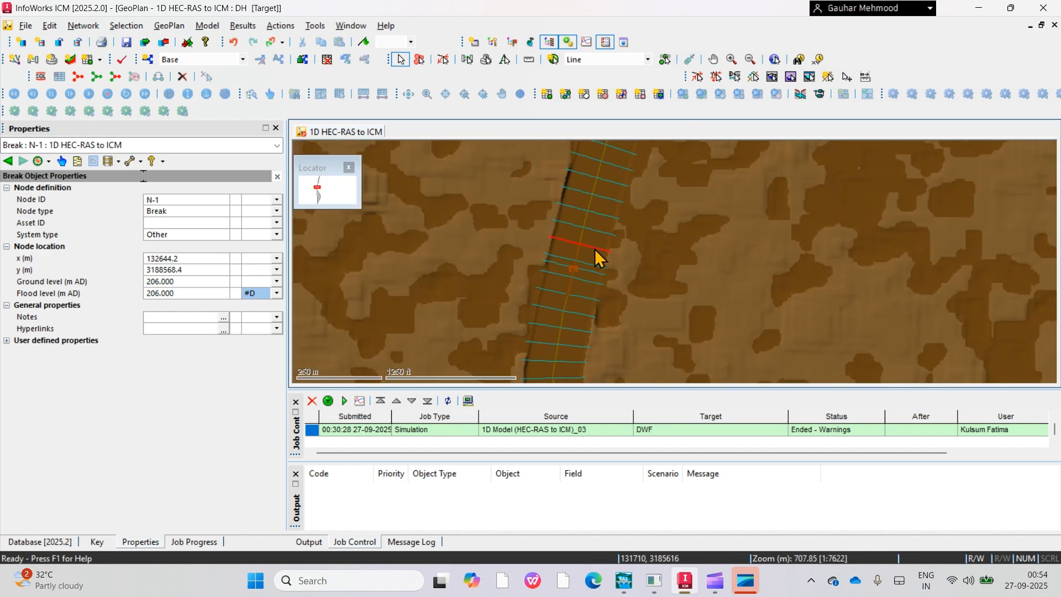
{"action": "left_click", "coordinate": [223, 223]}
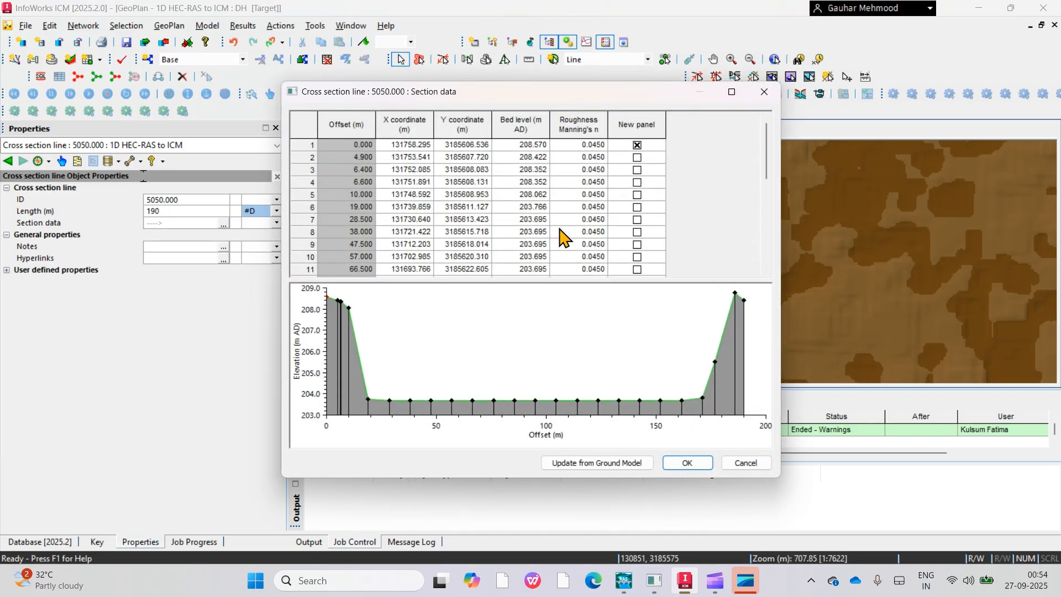
{"action": "left_click", "coordinate": [535, 236]}
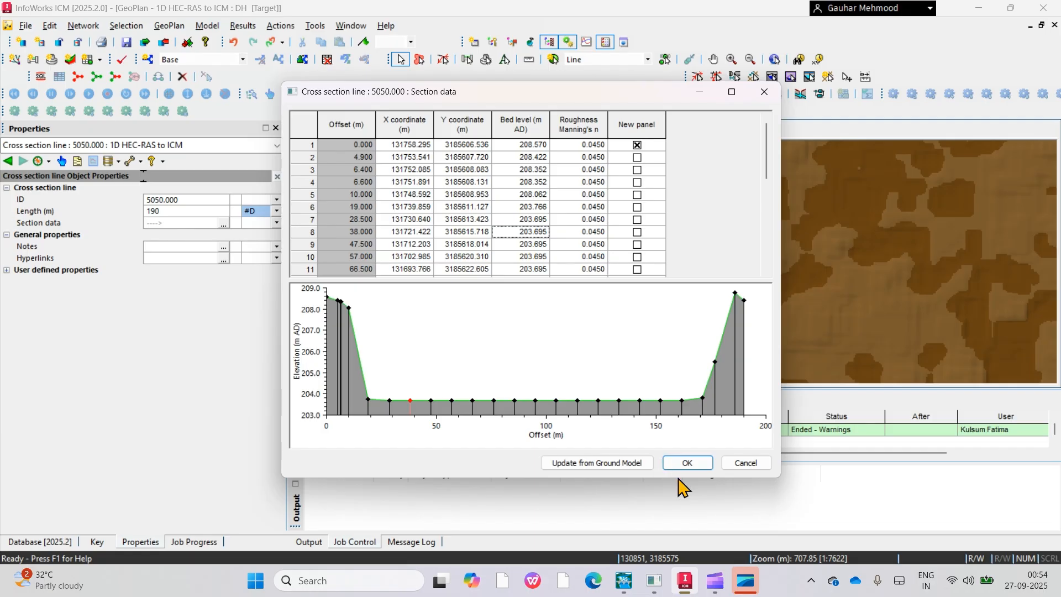
{"action": "left_click", "coordinate": [687, 463]}
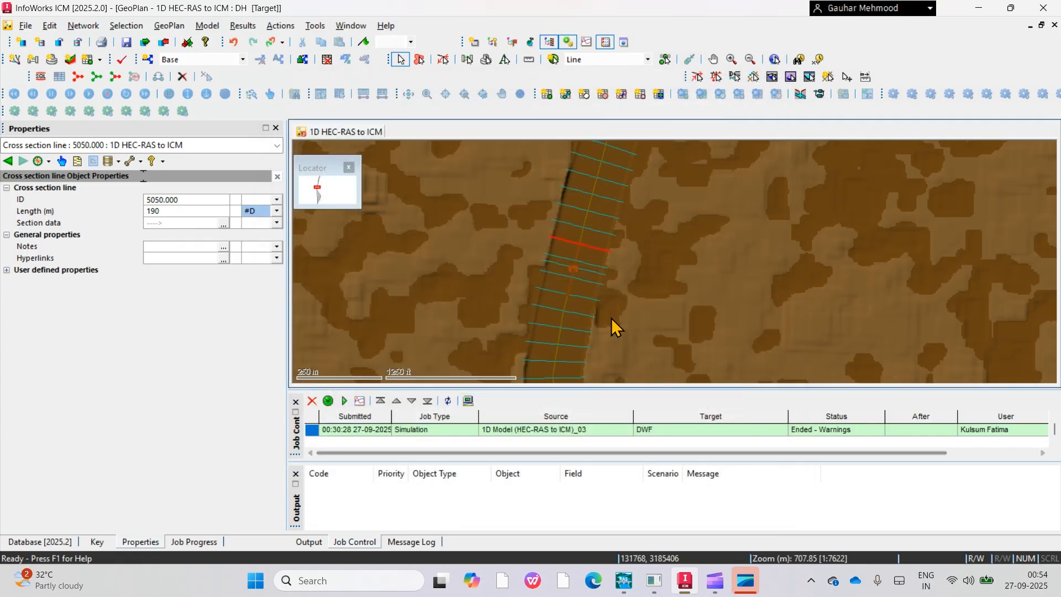
{"action": "left_click", "coordinate": [580, 246]}
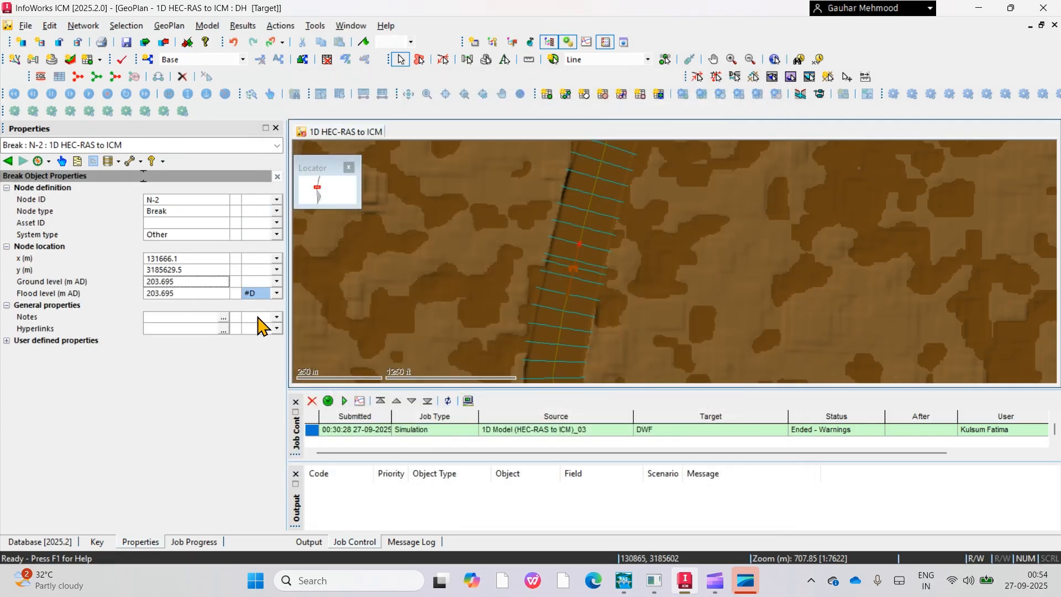
Read the channel bed level of cross section line 4899.999 and set the ground level of break node N-3 to 203.586 m AD
{"action": "left_click", "coordinate": [577, 296]}
{"action": "left_click", "coordinate": [224, 223]}
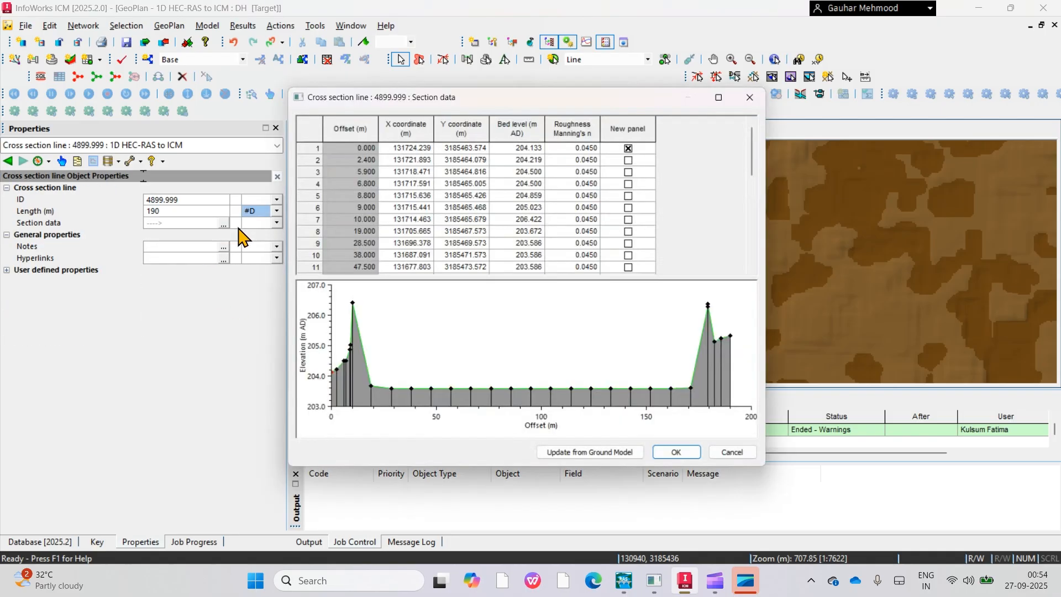
{"action": "left_click", "coordinate": [527, 234]}
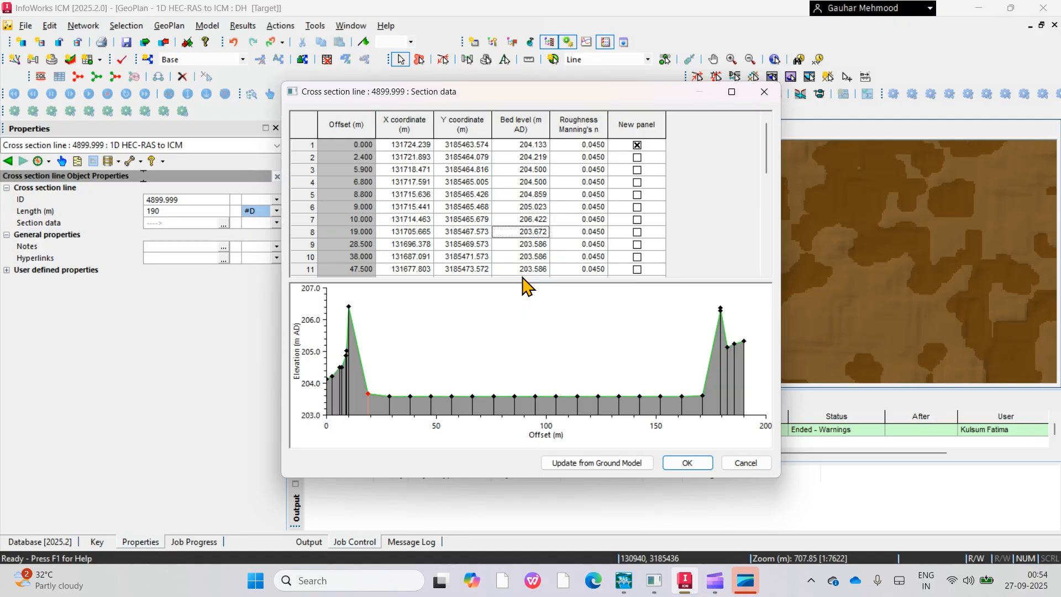
{"action": "left_click", "coordinate": [533, 243]}
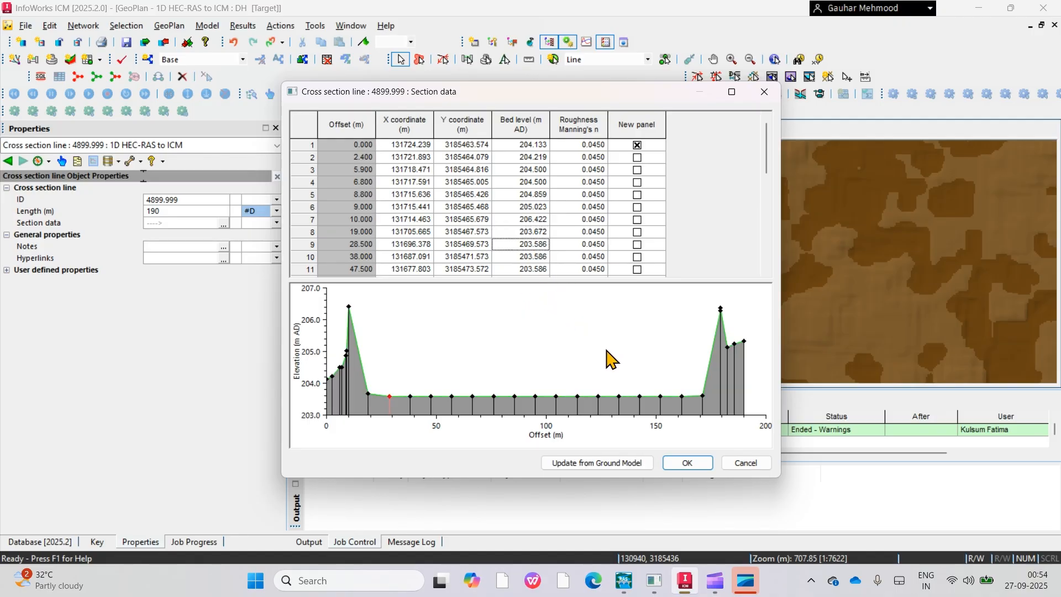
{"action": "left_click", "coordinate": [688, 465]}
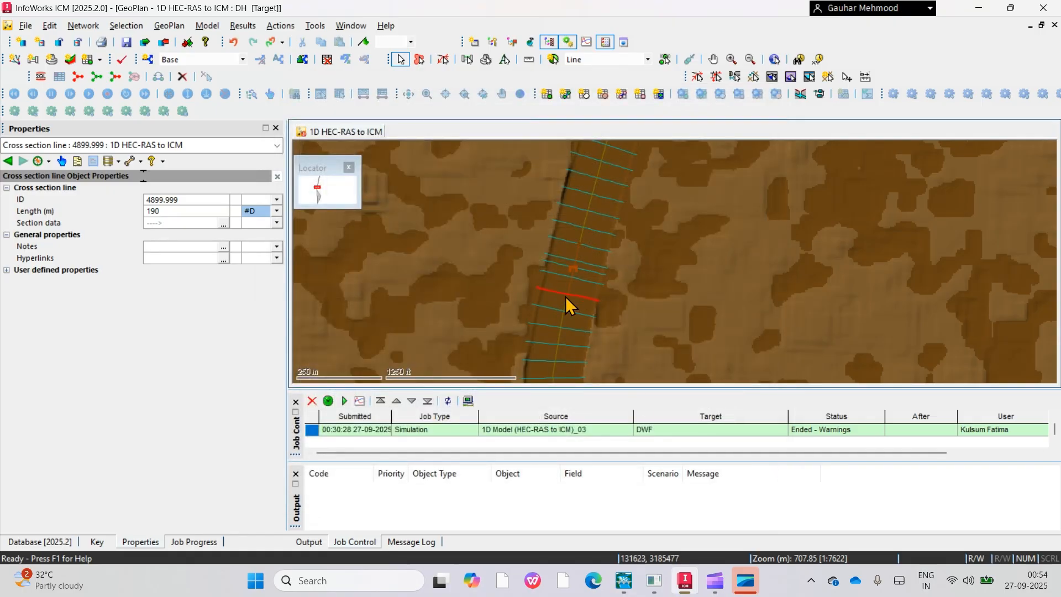
{"action": "left_click", "coordinate": [568, 294]}
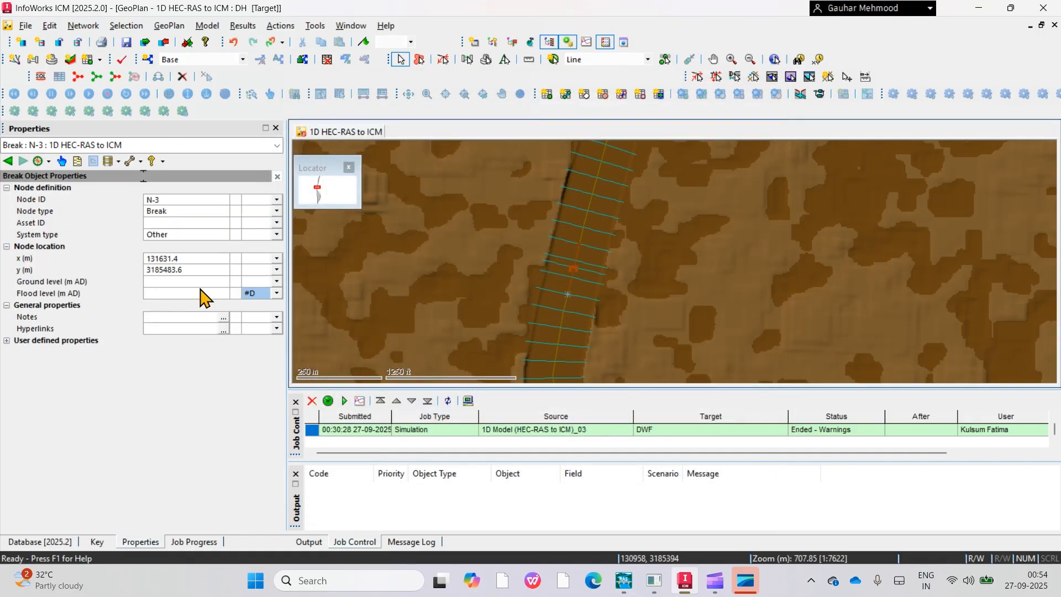
{"action": "type", "text": "203.586"}
Select the whole network except the bridge and the three cross section lines around it
{"action": "left_click_drag", "start_coordinate": [668, 272], "coordinate": [615, 293]}
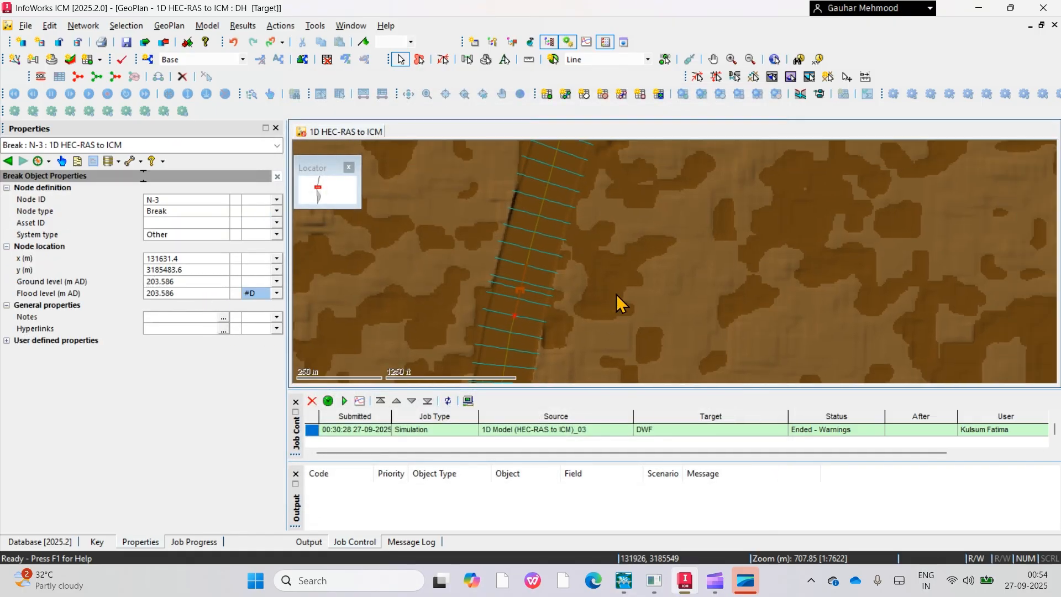
{"action": "scroll", "coordinate": [552, 289], "scroll_direction": "down", "scroll_amount": 1}
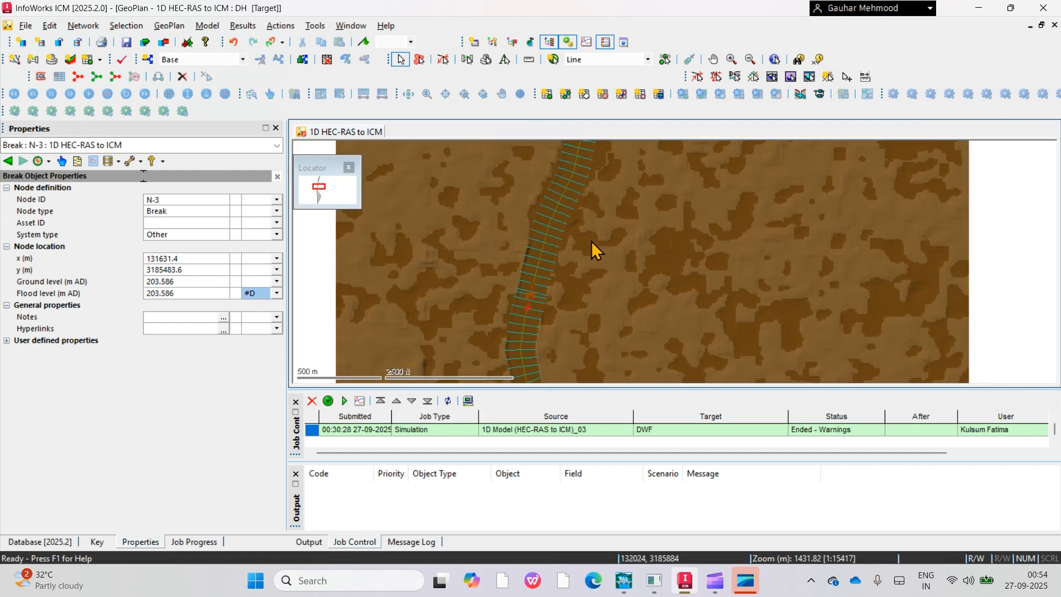
{"action": "left_click", "coordinate": [79, 78]}
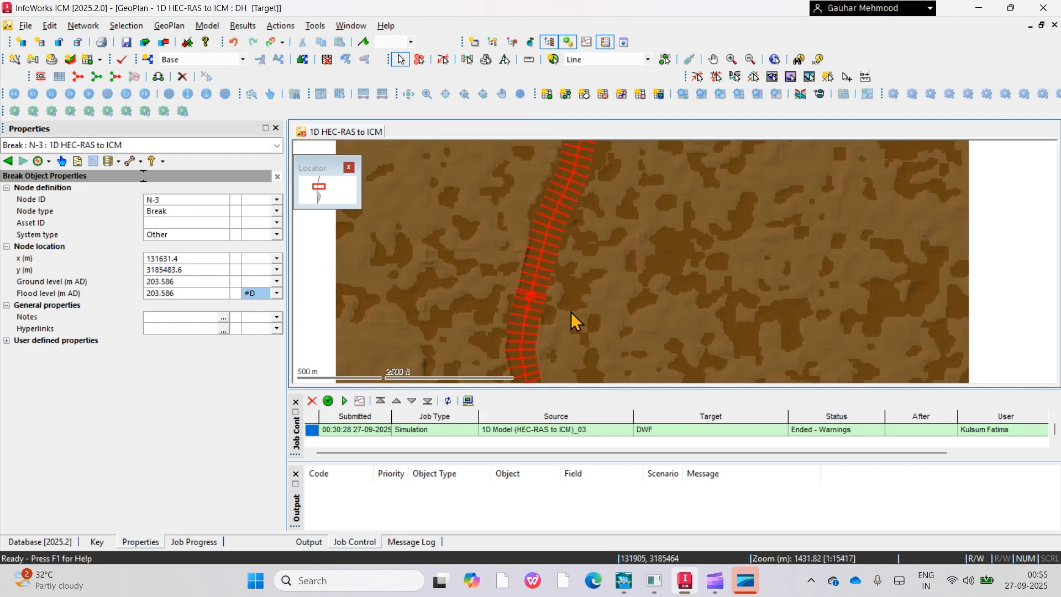
{"action": "scroll", "coordinate": [553, 307], "scroll_direction": "up", "scroll_amount": 1}
{"action": "scroll", "coordinate": [539, 299], "scroll_direction": "up", "scroll_amount": 2}
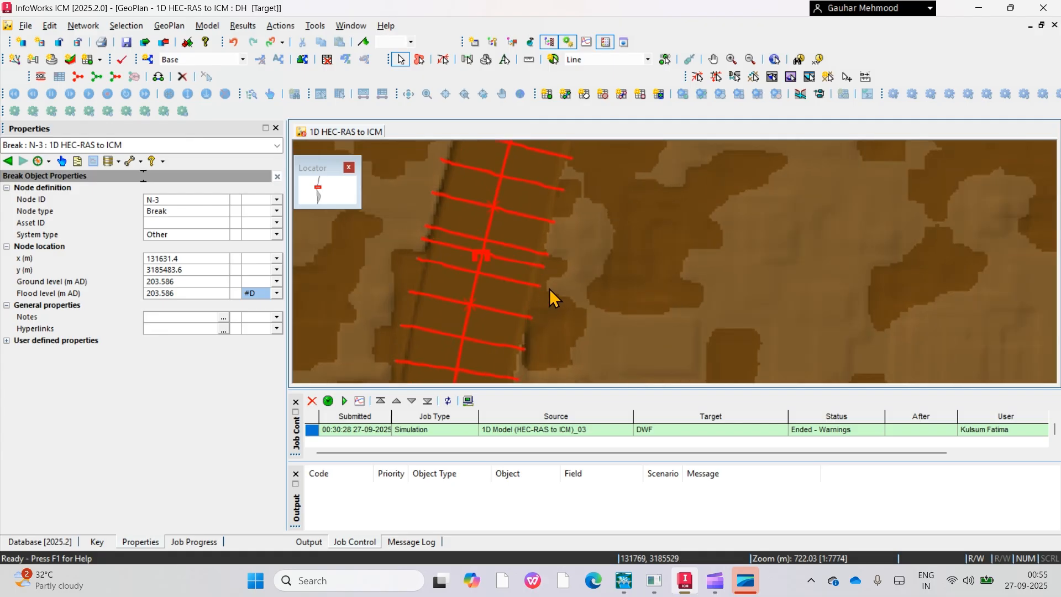
{"action": "left_click", "coordinate": [522, 248], "text": "ctrl"}
{"action": "left_click", "coordinate": [521, 261], "text": "ctrl"}
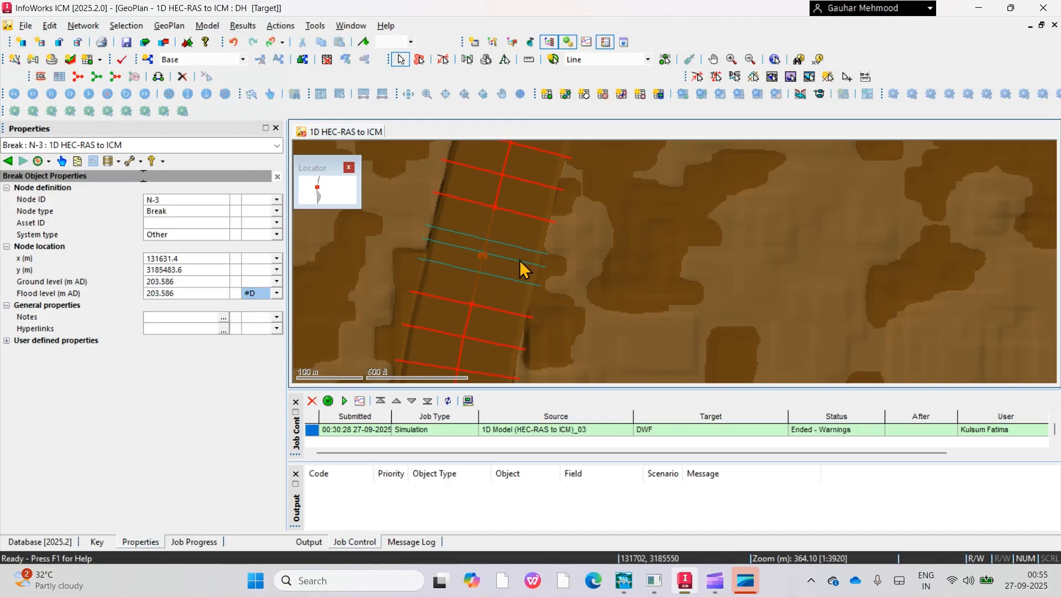
Run the river reach Build all operation on the selected objects and close its report
{"action": "scroll", "coordinate": [569, 240], "scroll_direction": "down", "scroll_amount": 2}
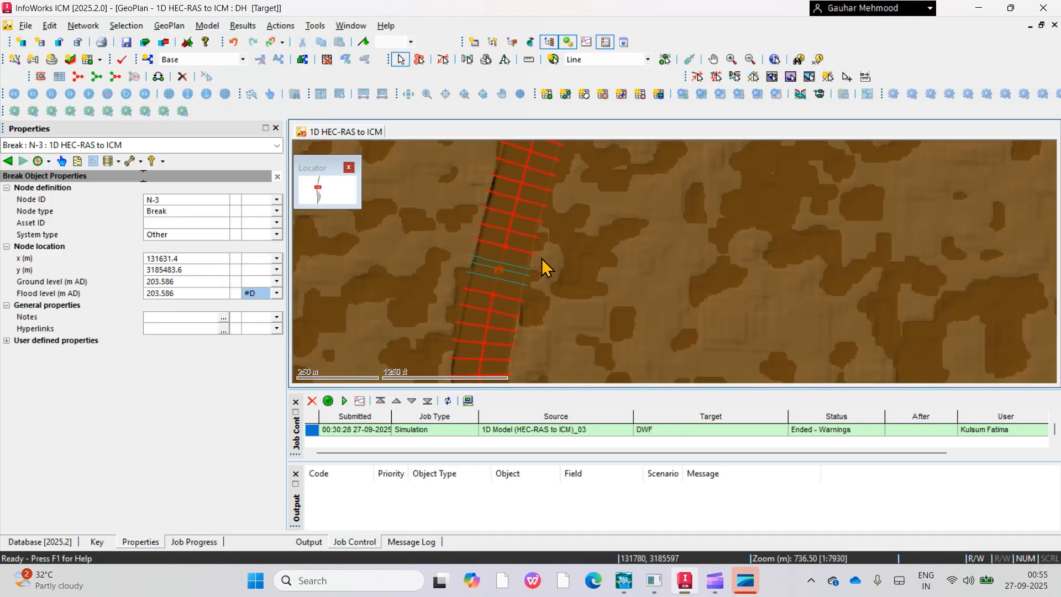
{"action": "scroll", "coordinate": [550, 263], "scroll_direction": "down", "scroll_amount": 4}
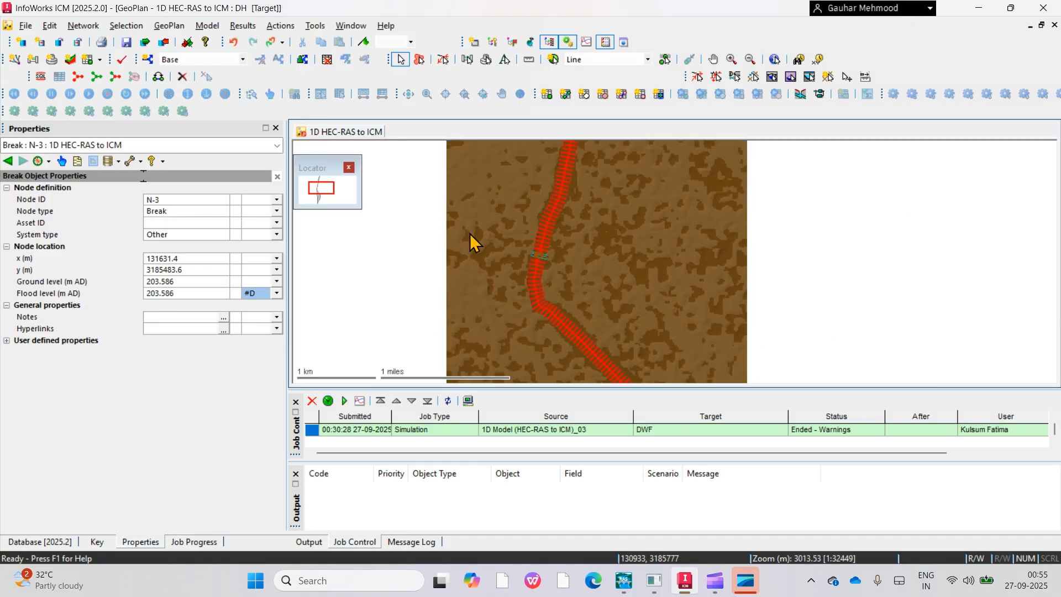
{"action": "left_click", "coordinate": [208, 25]}
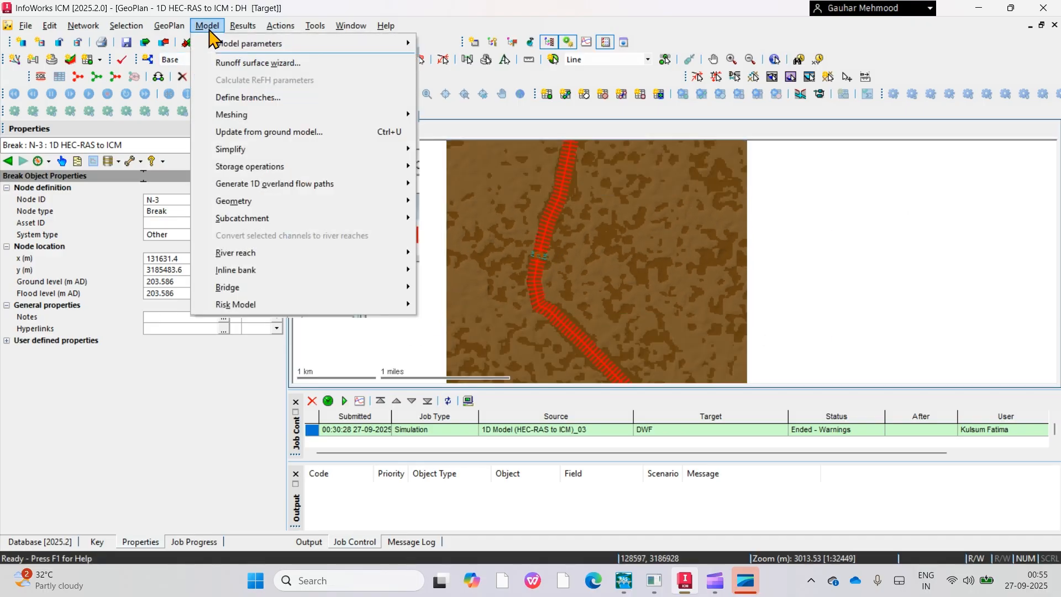
{"action": "mouse_move", "coordinate": [339, 251]}
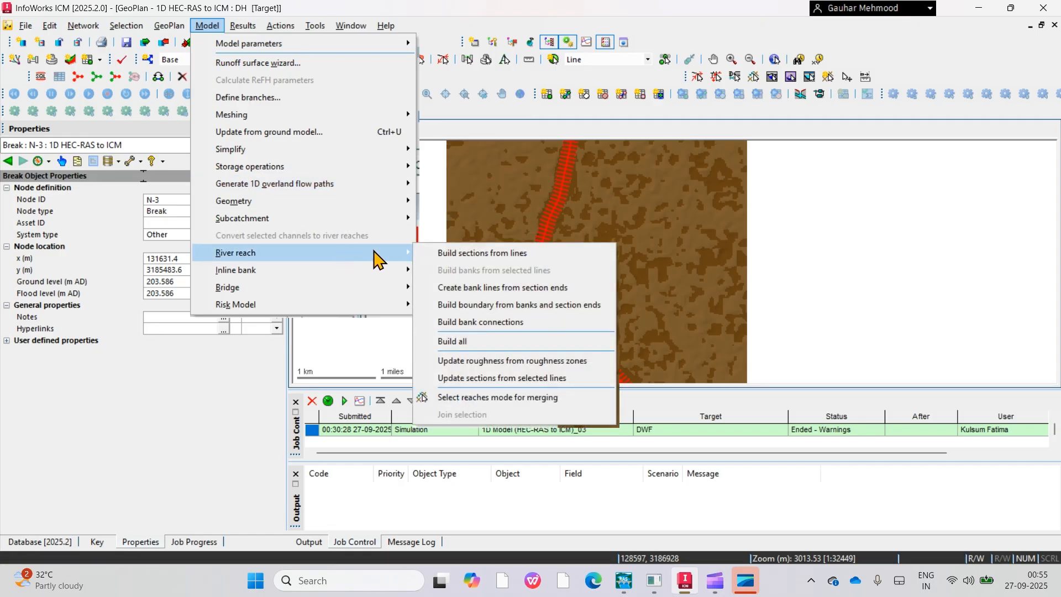
{"action": "left_click", "coordinate": [494, 343]}
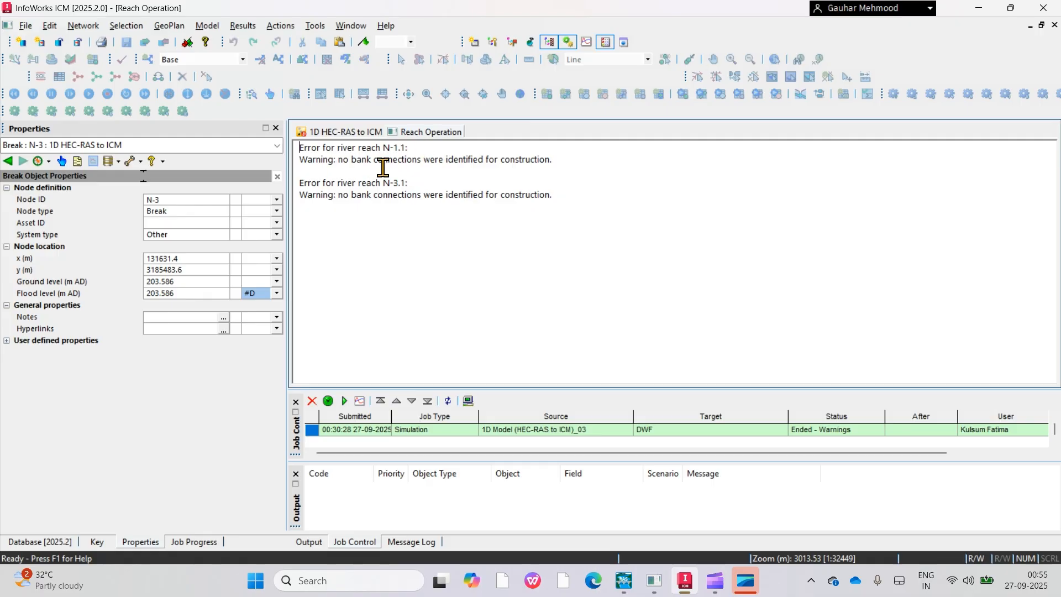
{"action": "right_click", "coordinate": [445, 135]}
{"action": "left_click", "coordinate": [465, 140]}
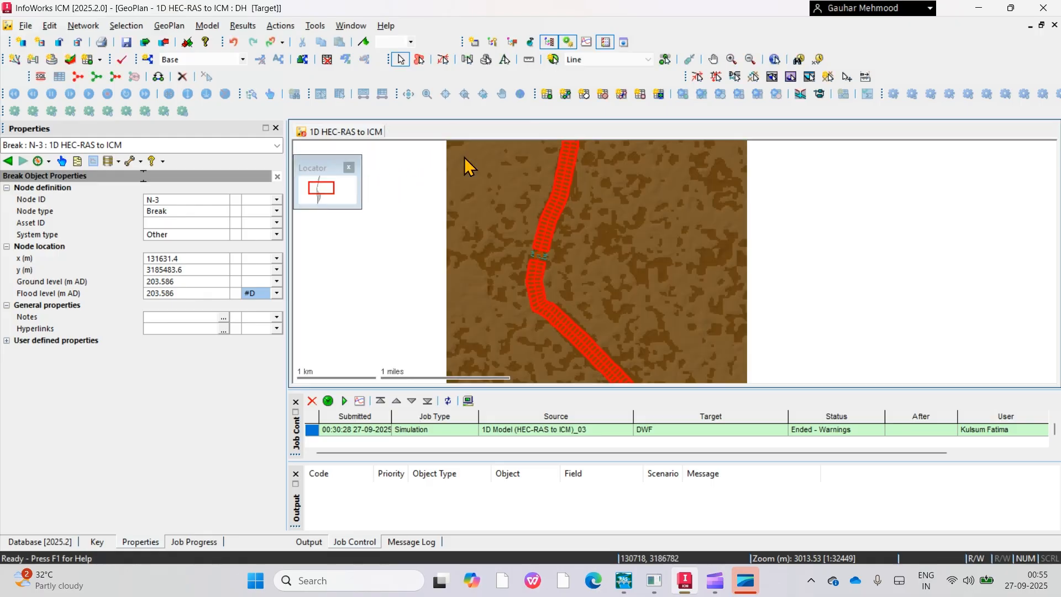
Open the section data of the middle cross section line at the bridge, 4960
{"action": "mouse_move", "coordinate": [559, 254]}
{"action": "left_mouse_down"}
{"action": "mouse_move", "coordinate": [525, 278]}
{"action": "mouse_move", "coordinate": [551, 250]}
{"action": "left_mouse_up"}
{"action": "left_click_drag", "start_coordinate": [555, 335], "coordinate": [529, 283]}
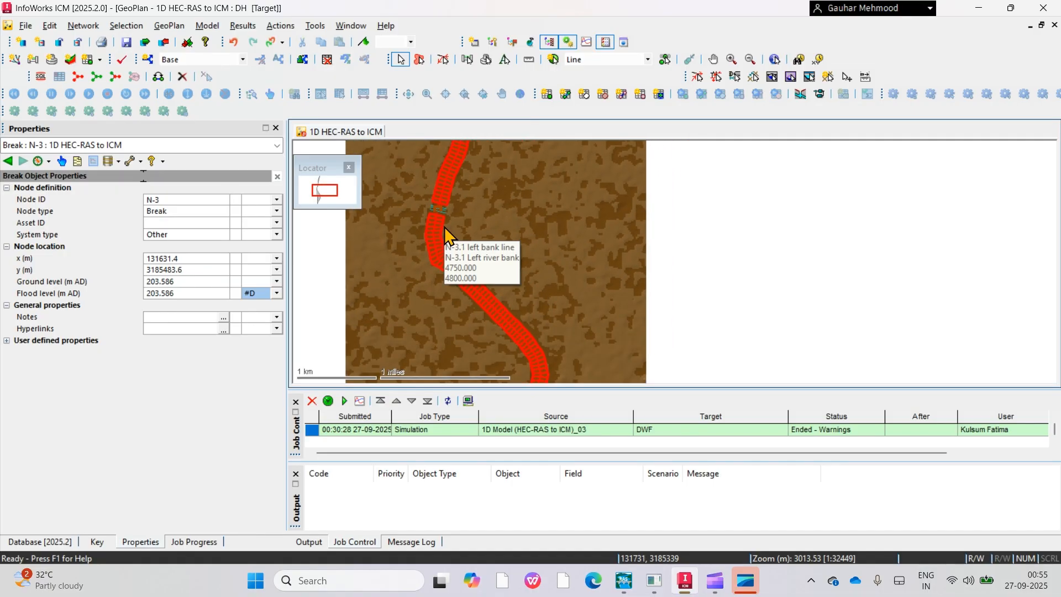
{"action": "scroll", "coordinate": [443, 227], "scroll_direction": "up", "scroll_amount": 2}
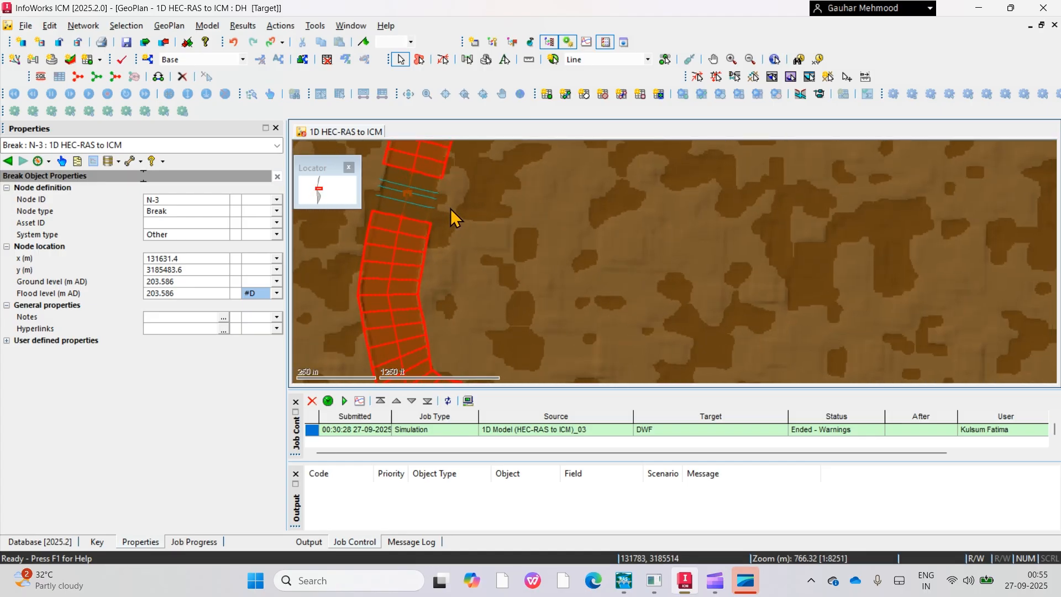
{"action": "scroll", "coordinate": [450, 208], "scroll_direction": "up", "scroll_amount": 4}
{"action": "scroll", "coordinate": [477, 243], "scroll_direction": "up", "scroll_amount": 2}
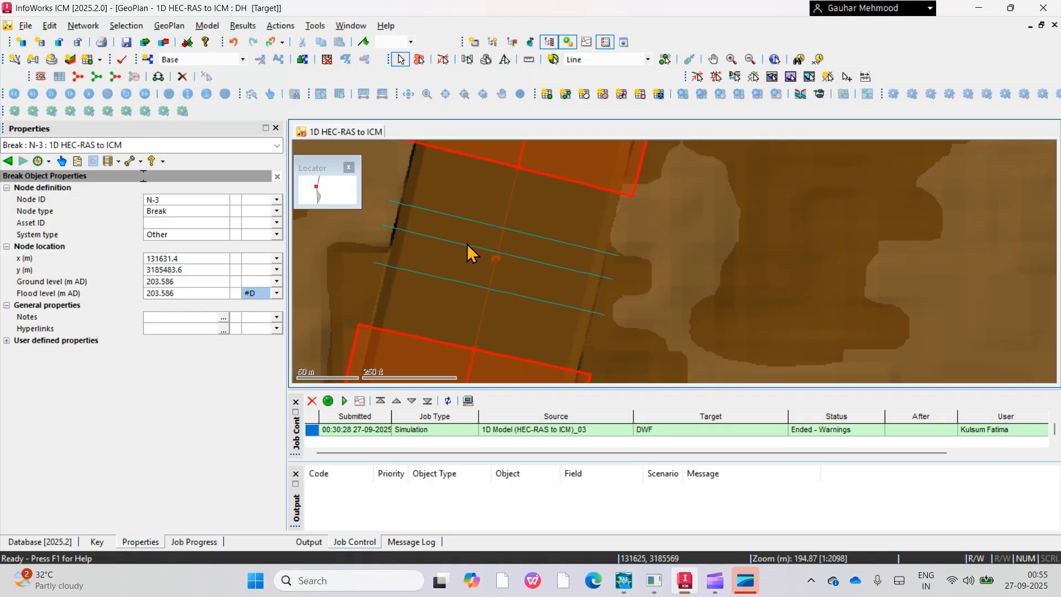
{"action": "left_click", "coordinate": [468, 247]}
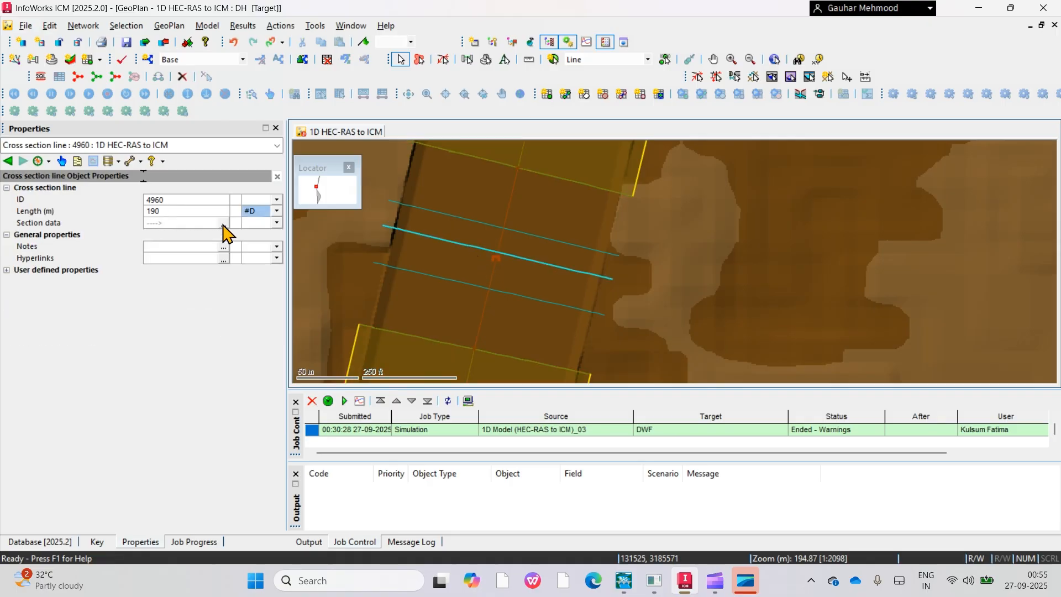
{"action": "left_click", "coordinate": [224, 224]}
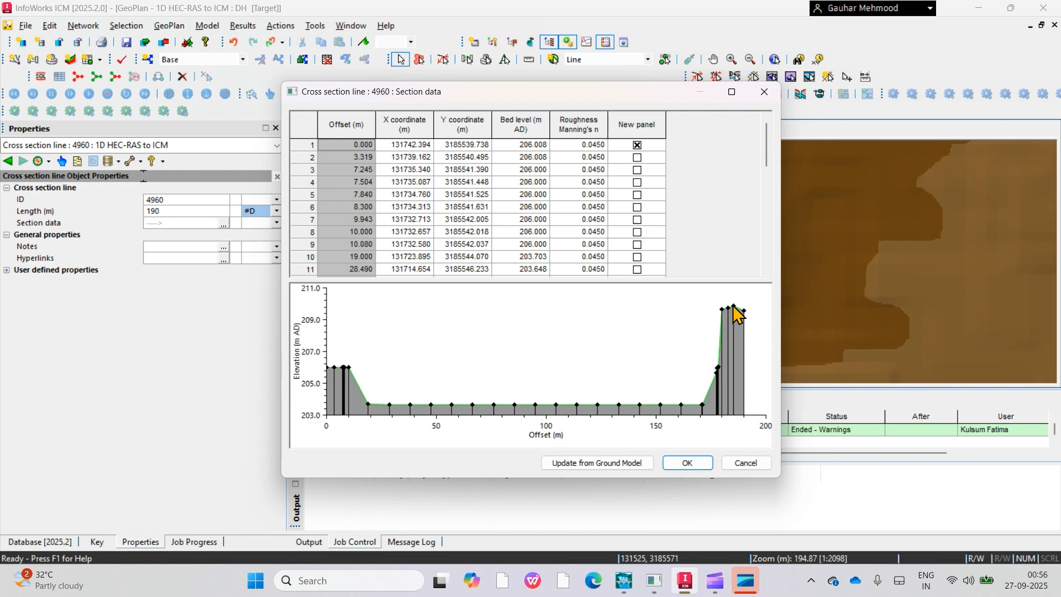
Check the highest point of cross section line 4960 and set the bed level of all its points to 210 m AD
{"action": "left_click", "coordinate": [734, 306]}
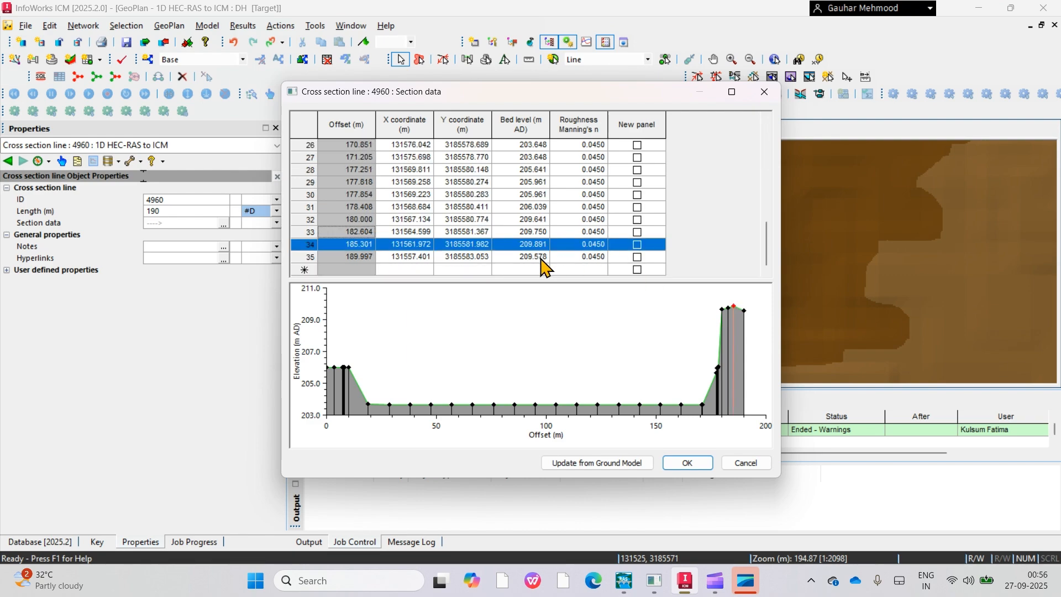
{"action": "scroll", "coordinate": [535, 232], "scroll_direction": "up", "scroll_amount": 3}
{"action": "scroll", "coordinate": [539, 239], "scroll_direction": "up", "scroll_amount": 5}
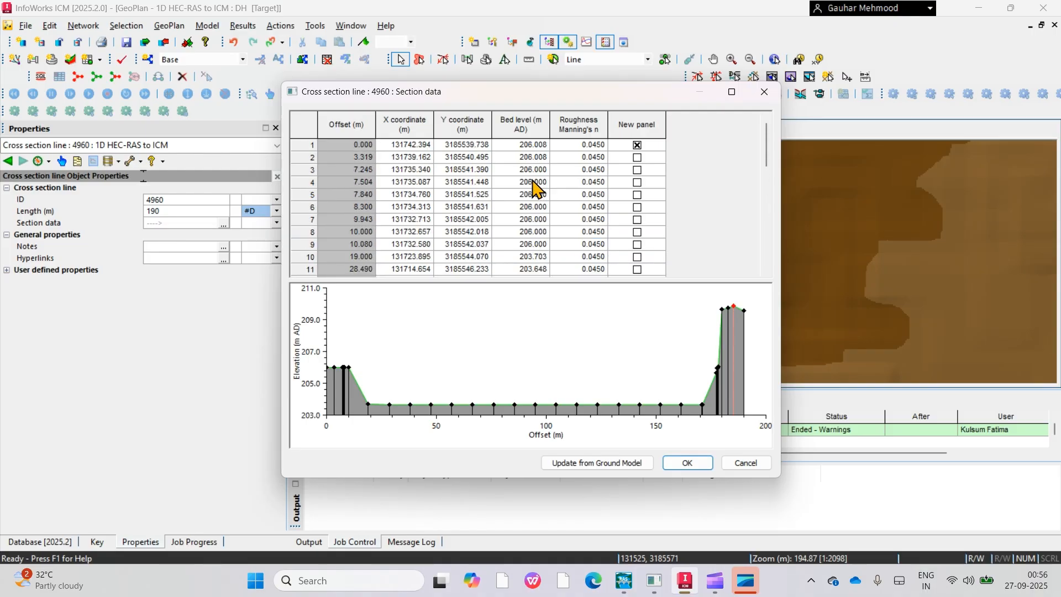
{"action": "left_click", "coordinate": [535, 150]}
{"action": "left_click", "coordinate": [530, 131]}
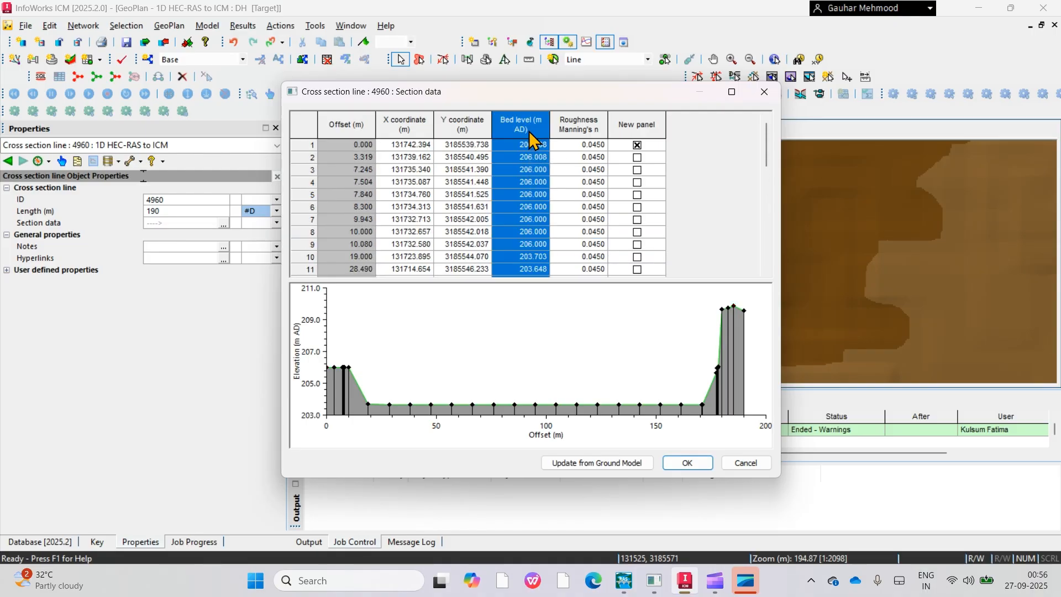
{"action": "right_click", "coordinate": [523, 146]}
{"action": "left_click", "coordinate": [564, 206]}
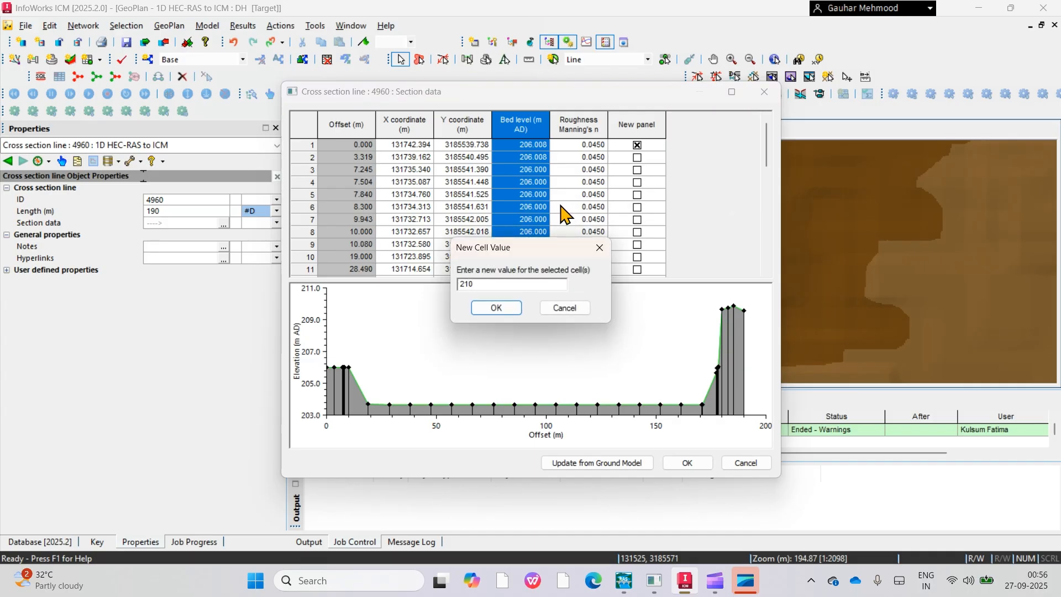
{"action": "left_click", "coordinate": [500, 307]}
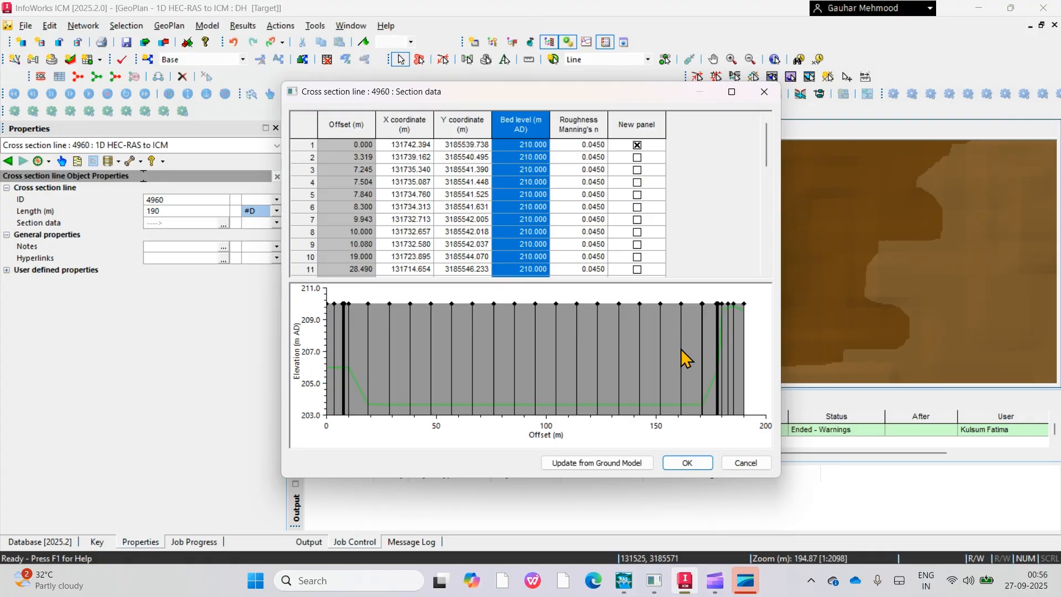
{"action": "left_click", "coordinate": [688, 464]}
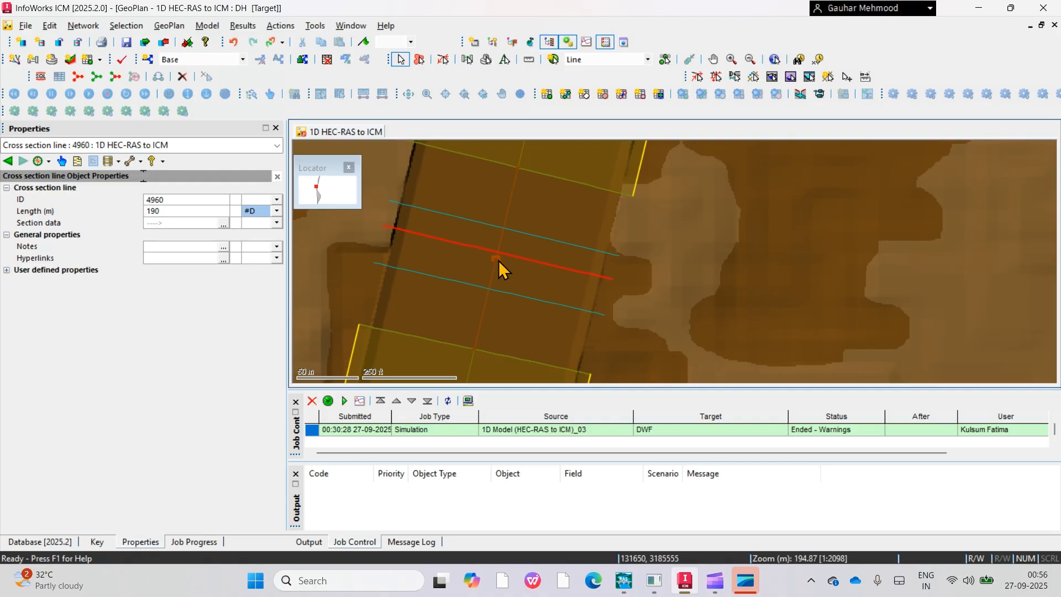
Draw a line about 73 m long across the three cross section lines at the bridge and create it as a bridge opening named Opening
{"action": "left_click_drag", "start_coordinate": [497, 260], "coordinate": [523, 256]}
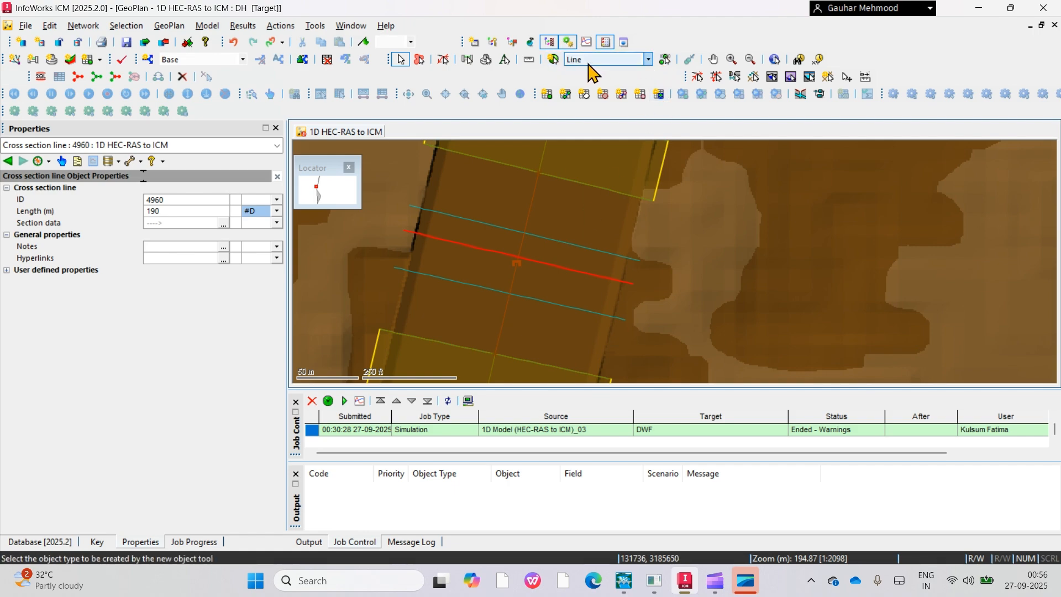
{"action": "left_click", "coordinate": [553, 59]}
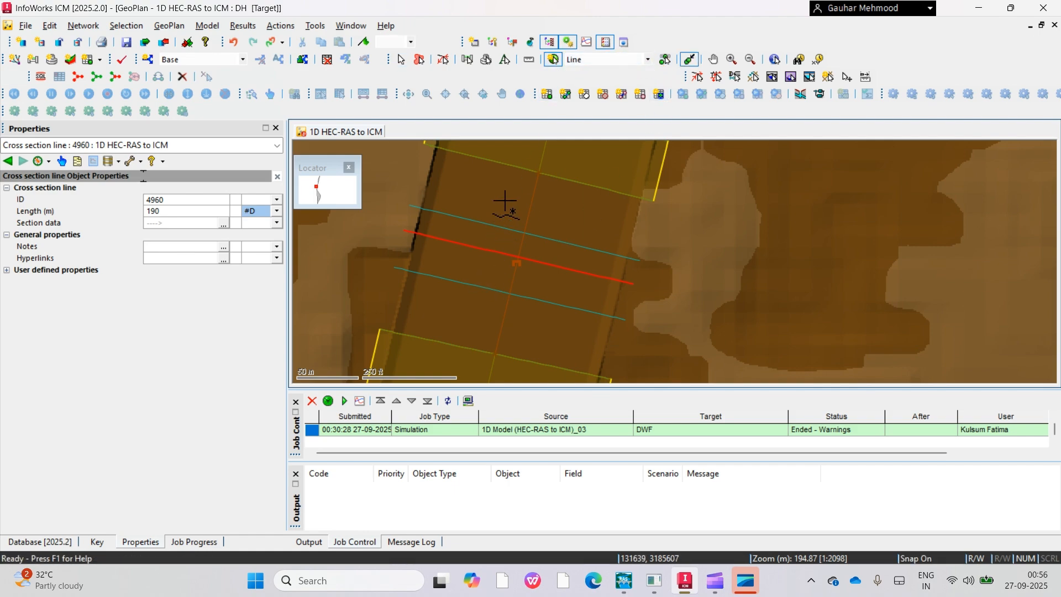
{"action": "left_click", "coordinate": [515, 215]}
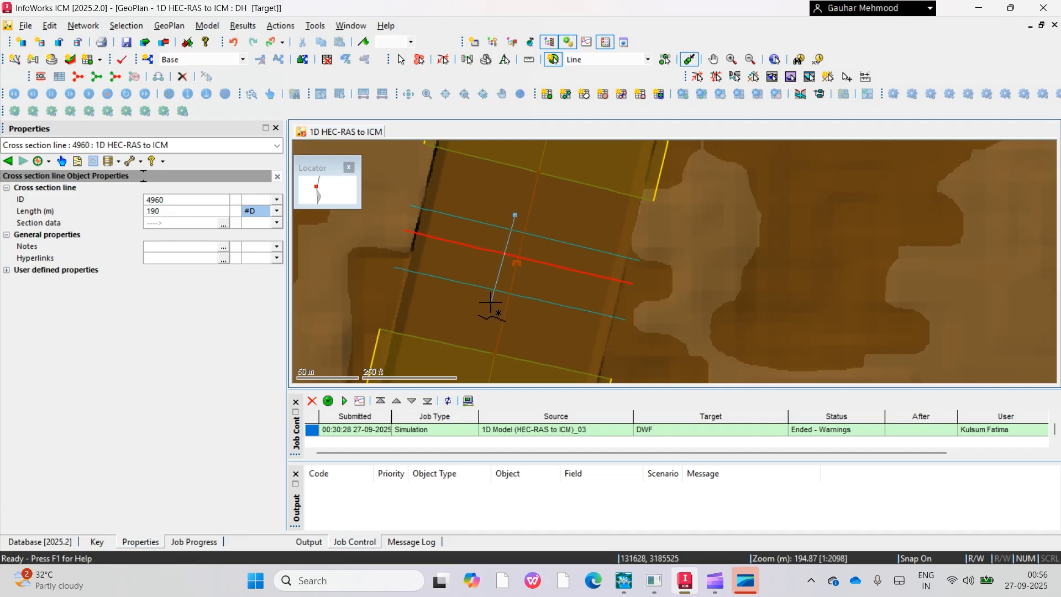
{"action": "left_click", "coordinate": [490, 303]}
{"action": "double_click", "coordinate": [491, 304]}
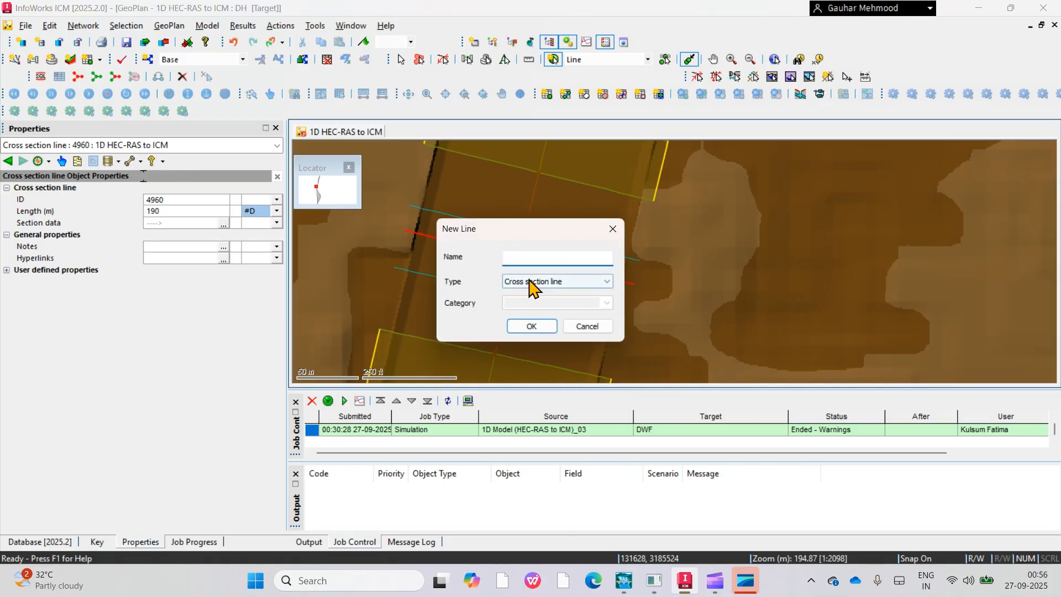
{"action": "left_click", "coordinate": [529, 280]}
{"action": "left_click", "coordinate": [544, 354]}
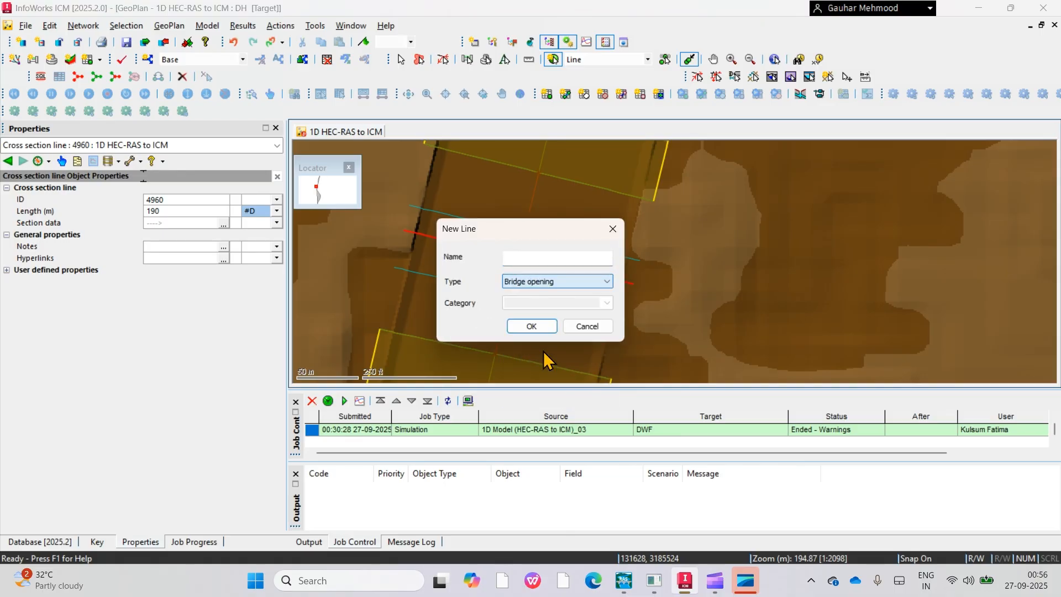
{"action": "left_click", "coordinate": [560, 258]}
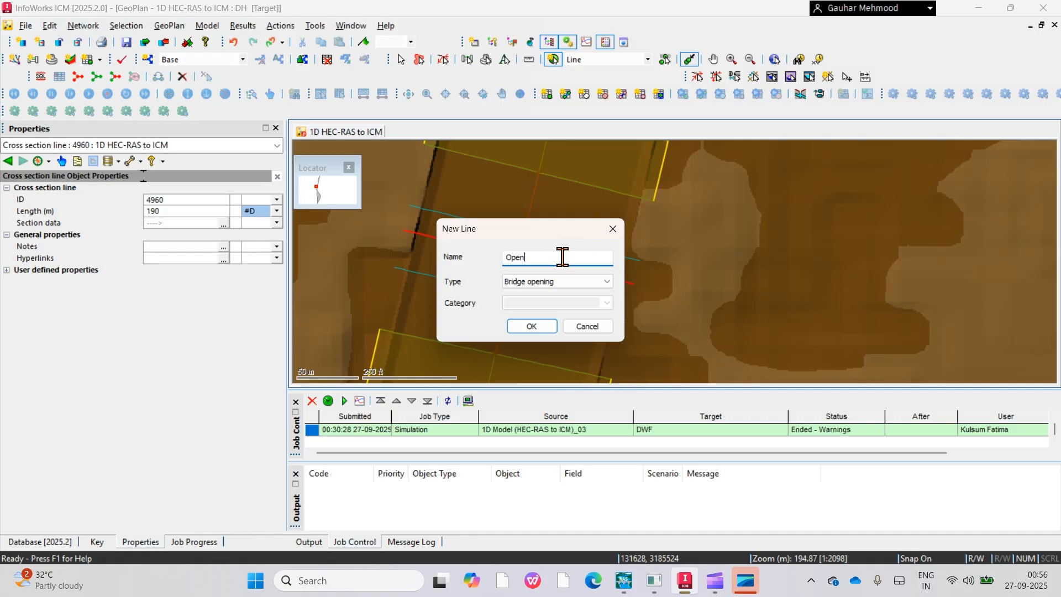
{"action": "left_click", "coordinate": [527, 330]}
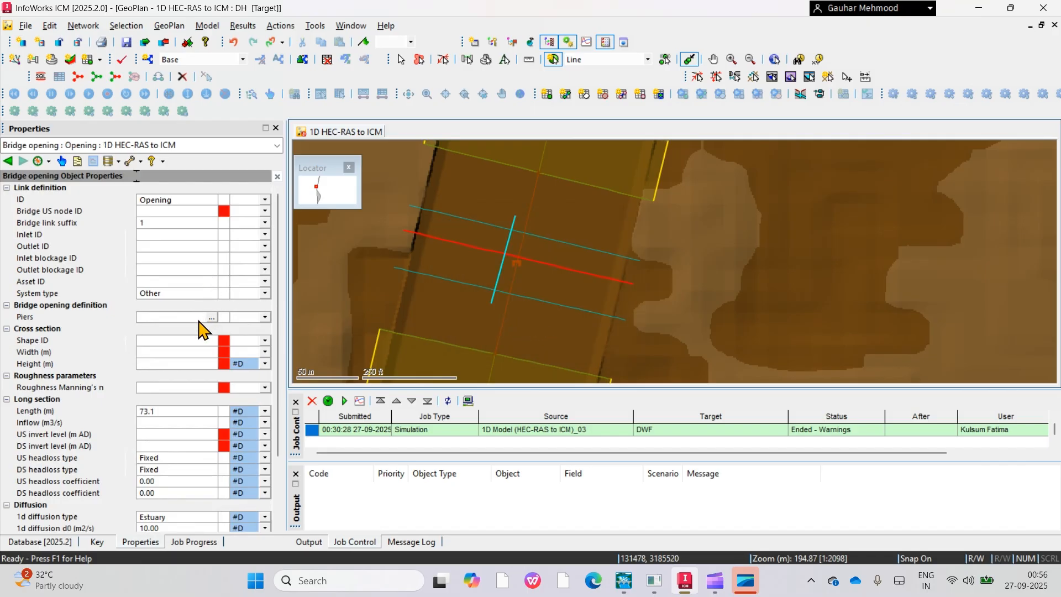
Set the bridge opening's cross section shape to RECT
{"action": "left_click", "coordinate": [180, 340]}
{"action": "left_click", "coordinate": [212, 341]}
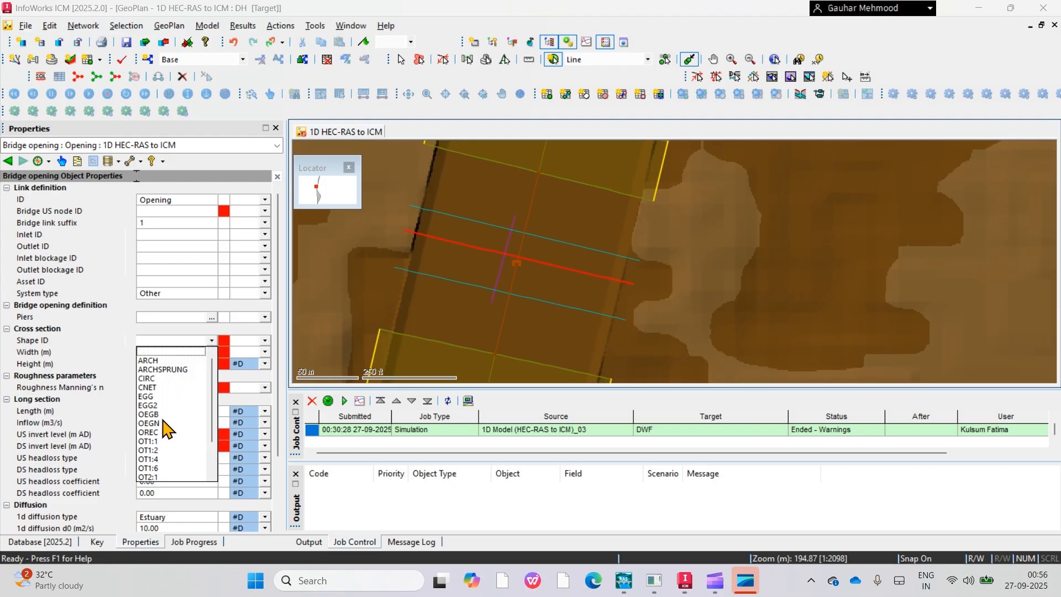
{"action": "scroll", "coordinate": [163, 437], "scroll_direction": "down", "scroll_amount": 3}
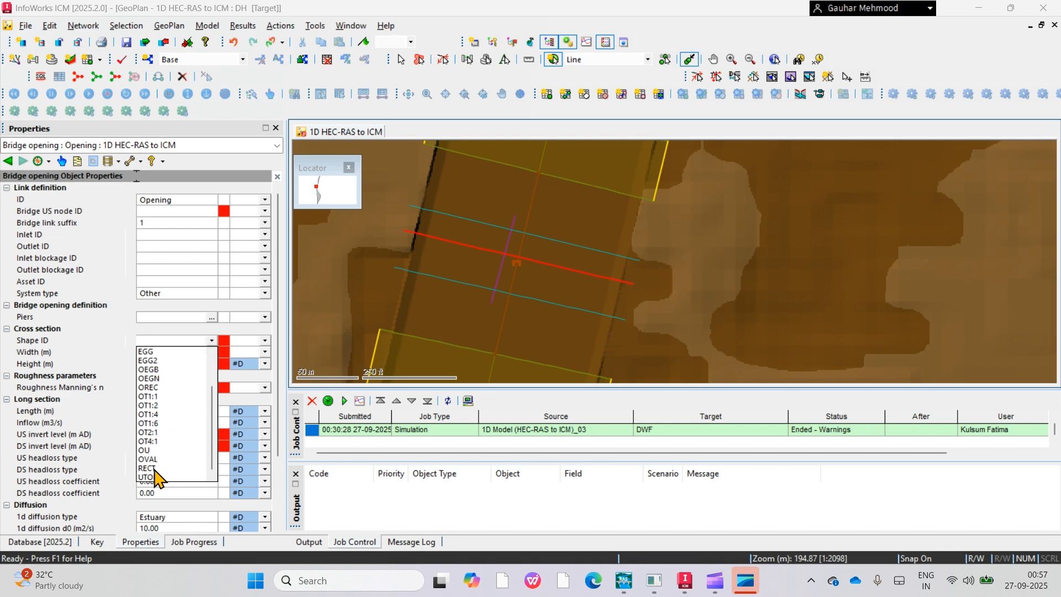
{"action": "left_click", "coordinate": [160, 471]}
{"action": "left_click", "coordinate": [180, 356]}
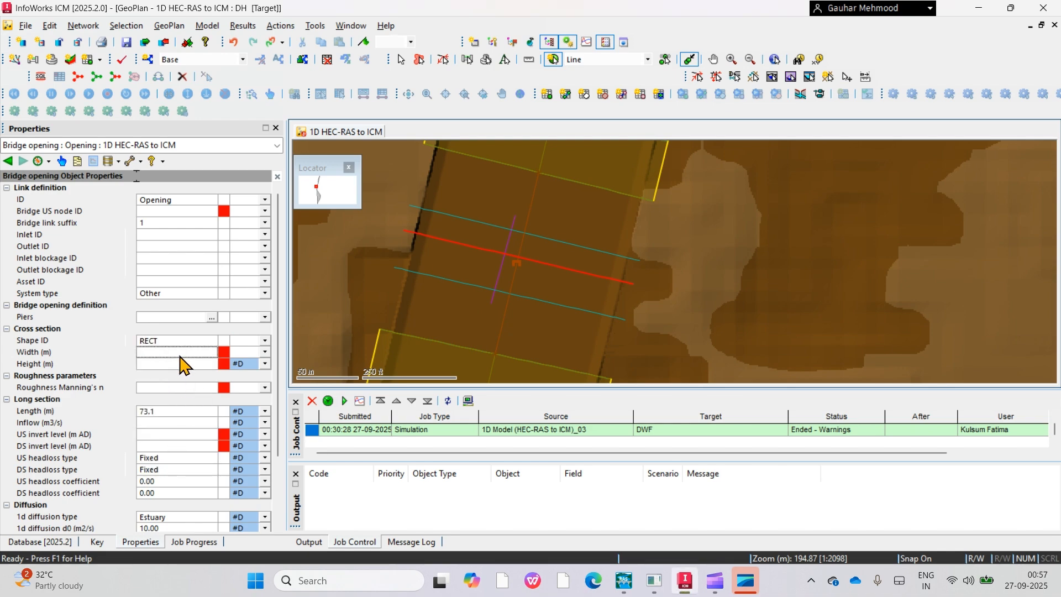
Inspect each of the three cross section lines around the bridge opening to identify them
{"action": "left_click", "coordinate": [401, 59]}
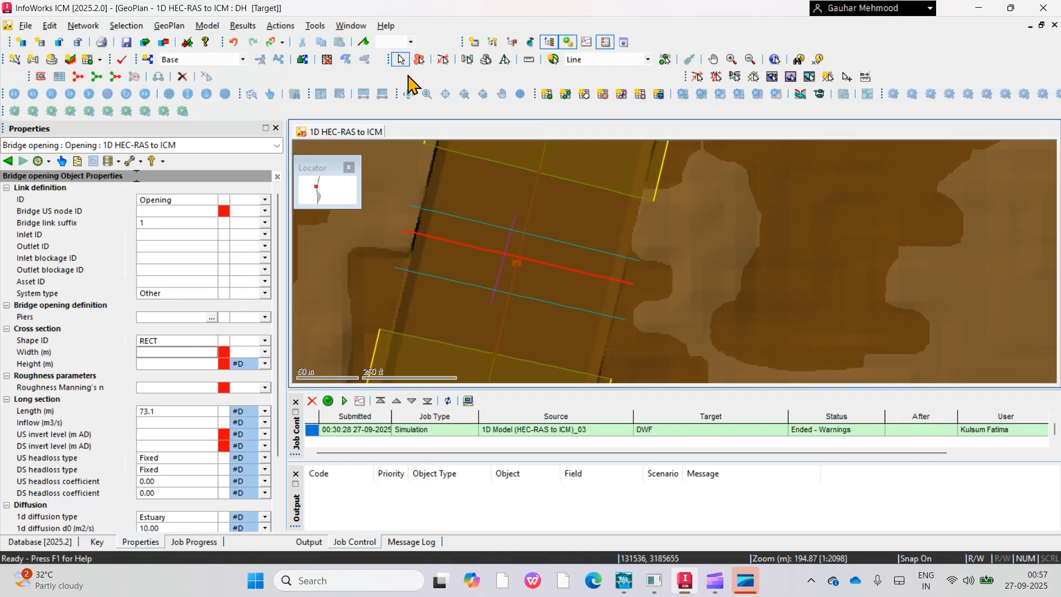
{"action": "left_click", "coordinate": [467, 244]}
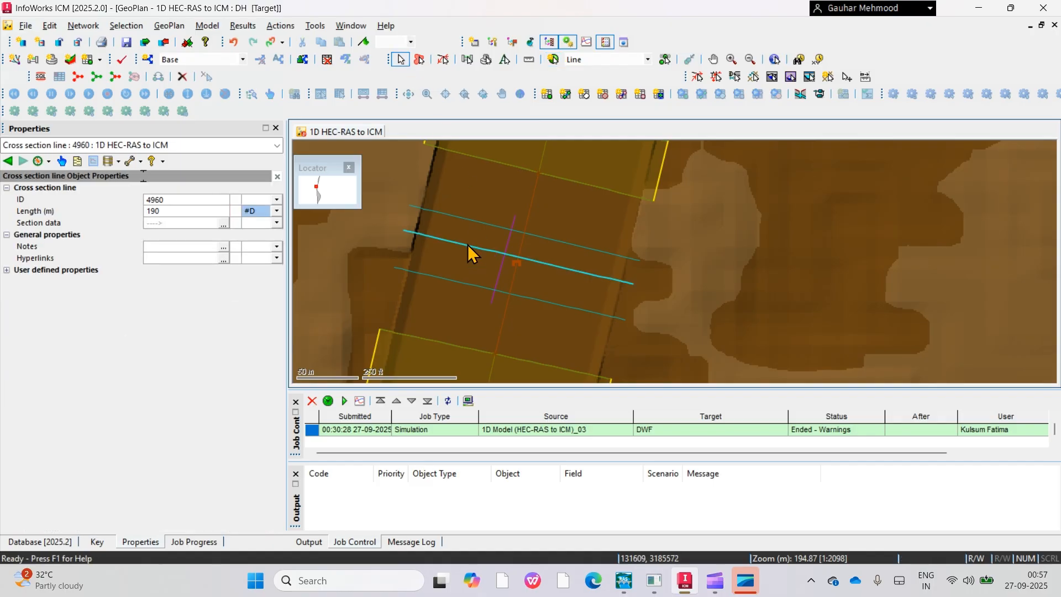
{"action": "left_click", "coordinate": [490, 227]}
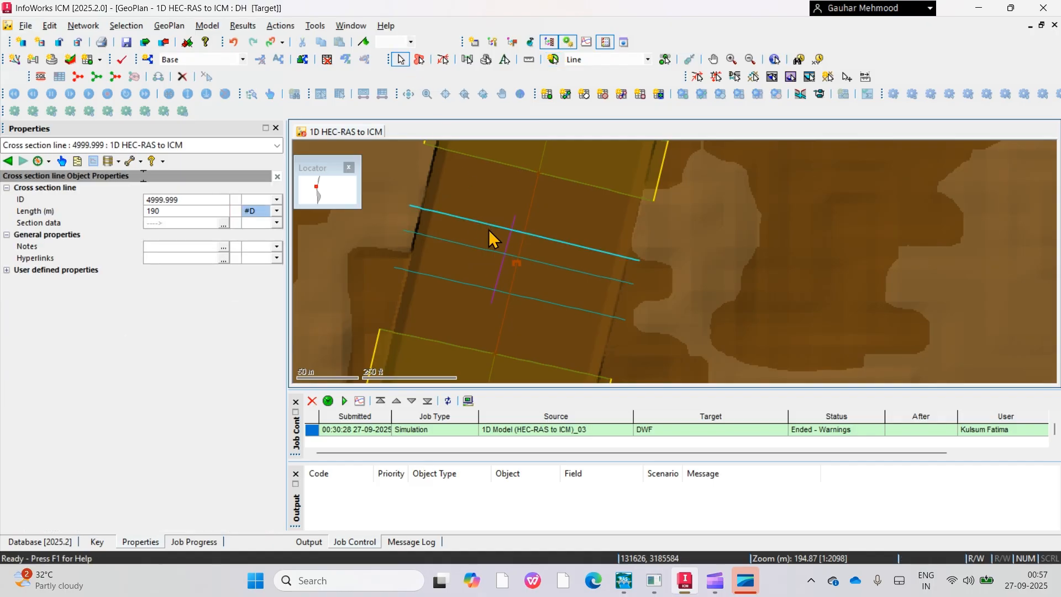
{"action": "left_click", "coordinate": [480, 284]}
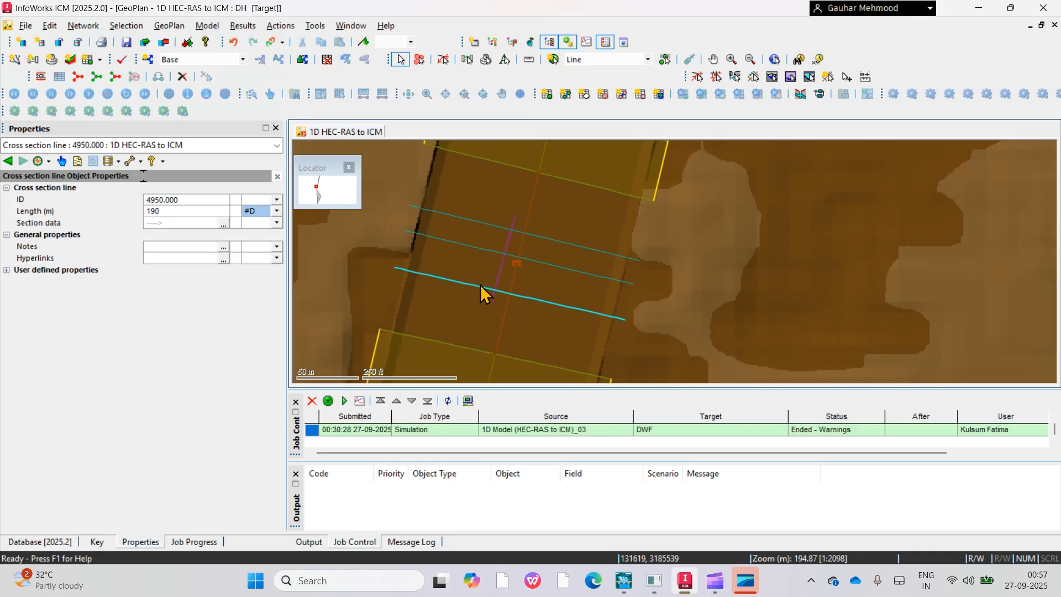
{"action": "left_click", "coordinate": [485, 249]}
Set the bridge opening's width to 170 m, its height to 6 m and its Manning's n roughness to 0.013
{"action": "left_click", "coordinate": [502, 267]}
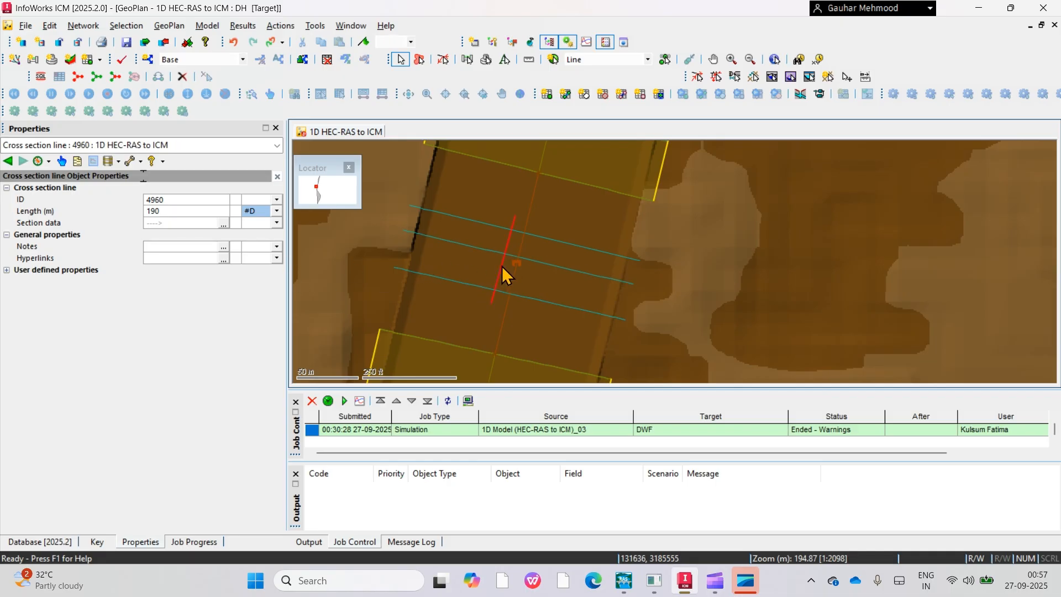
{"action": "left_click", "coordinate": [186, 356]}
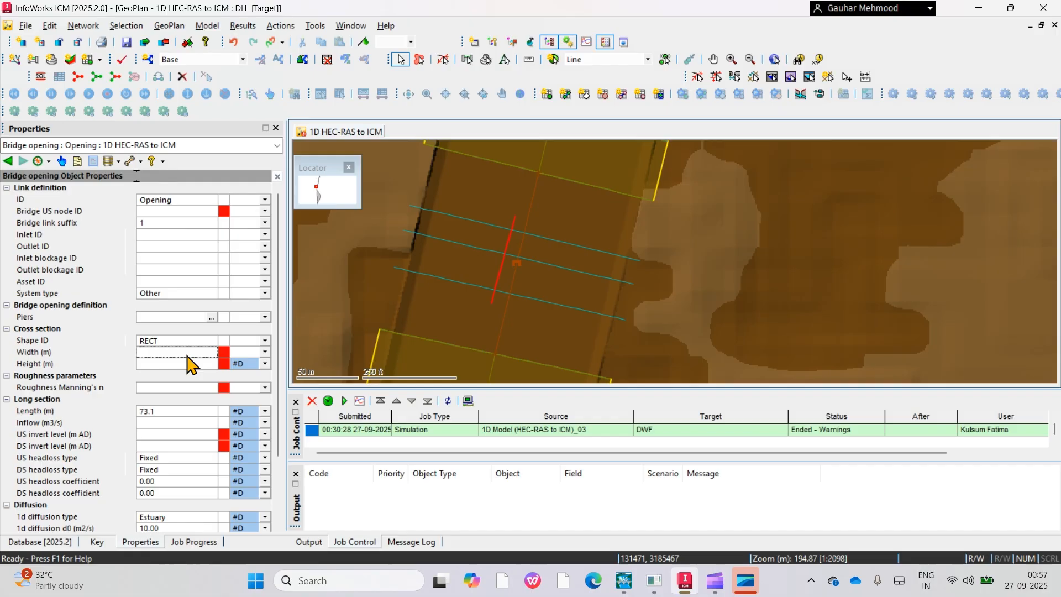
{"action": "type", "text": "170"}
{"action": "left_click", "coordinate": [187, 363]}
{"action": "type", "text": "6"}
{"action": "left_click", "coordinate": [173, 389]}
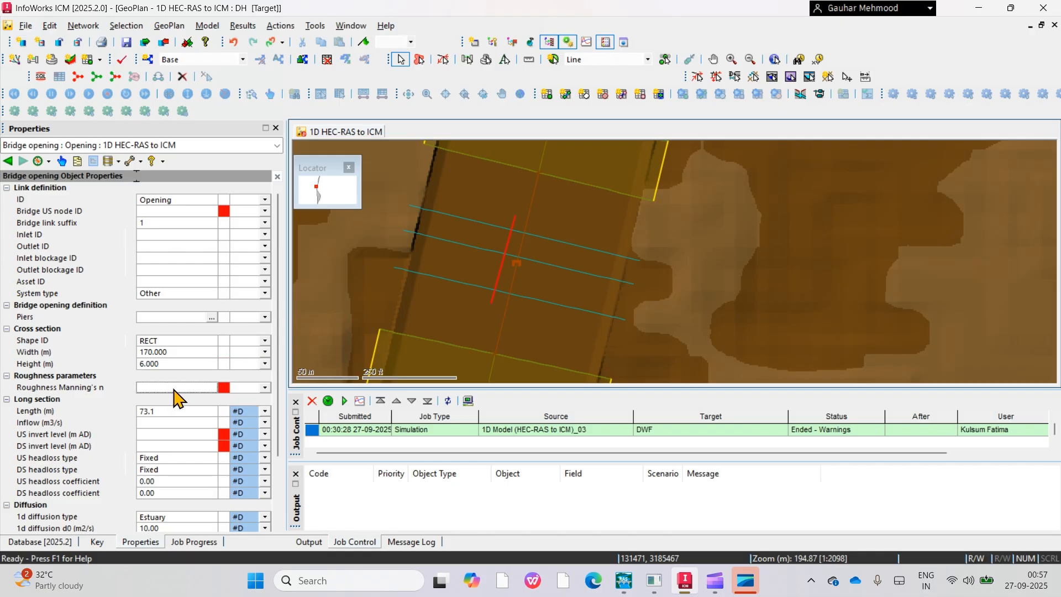
{"action": "type", "text": "0.013"}
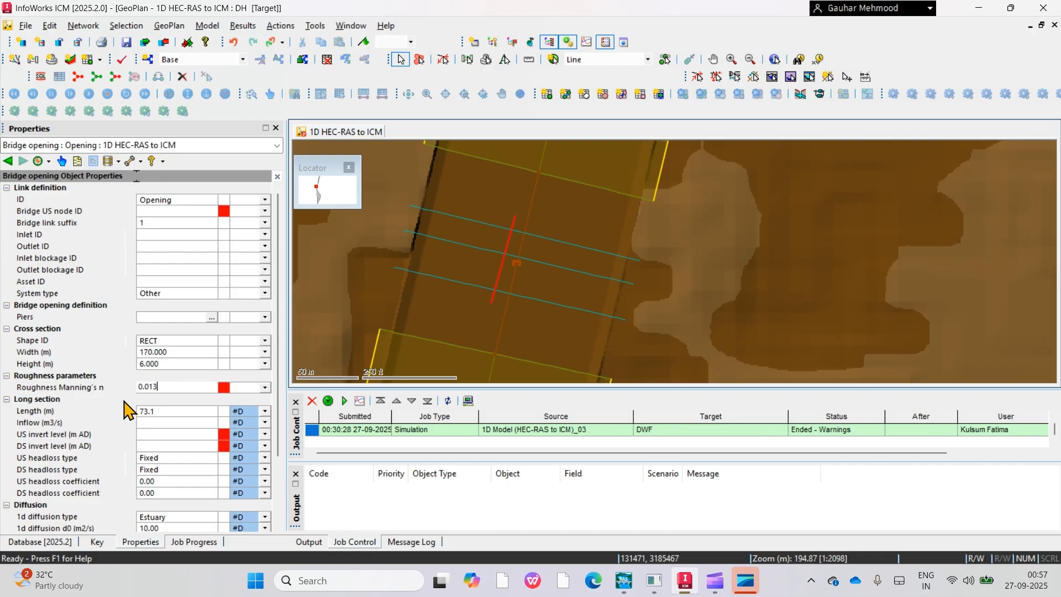
{"action": "left_click", "coordinate": [124, 401]}
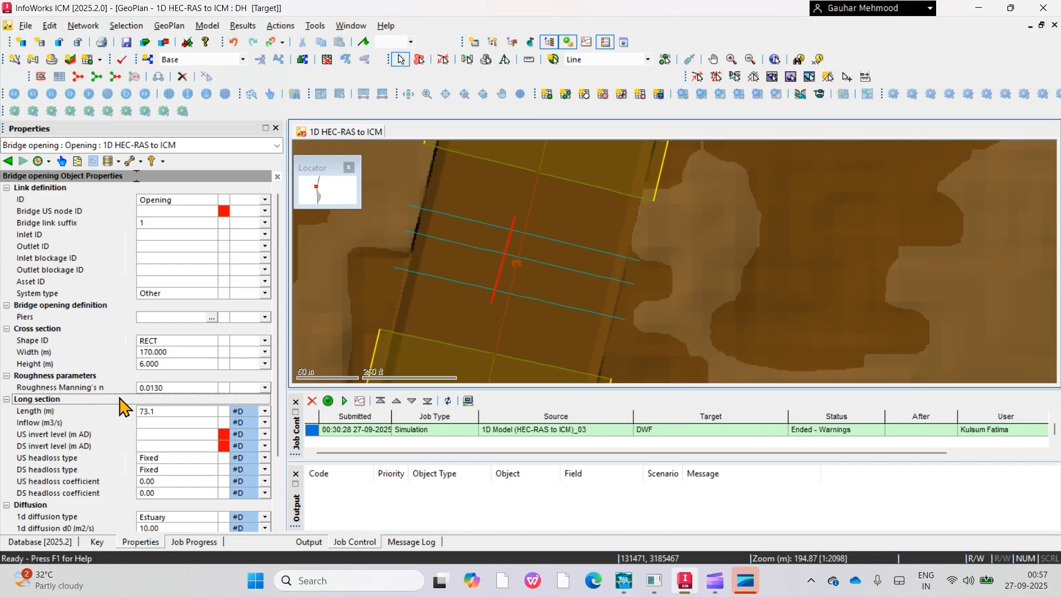
Read the channel bed level of cross section line 4999.999 and set the bridge opening's upstream invert level to 203.656 m AD
{"action": "left_click", "coordinate": [171, 437]}
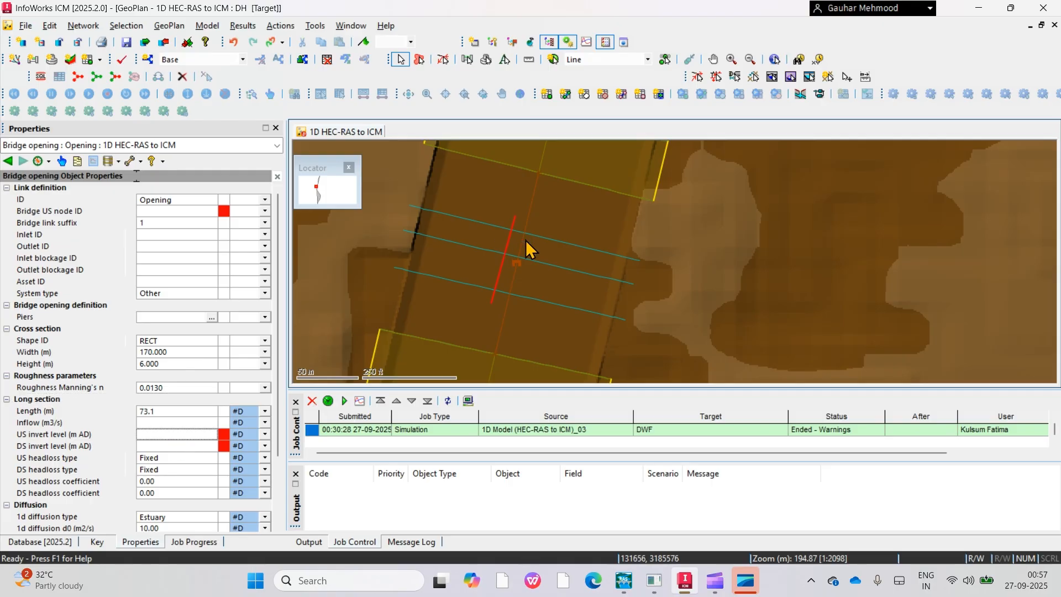
{"action": "mouse_move", "coordinate": [528, 237]}
{"action": "left_click", "coordinate": [534, 238]}
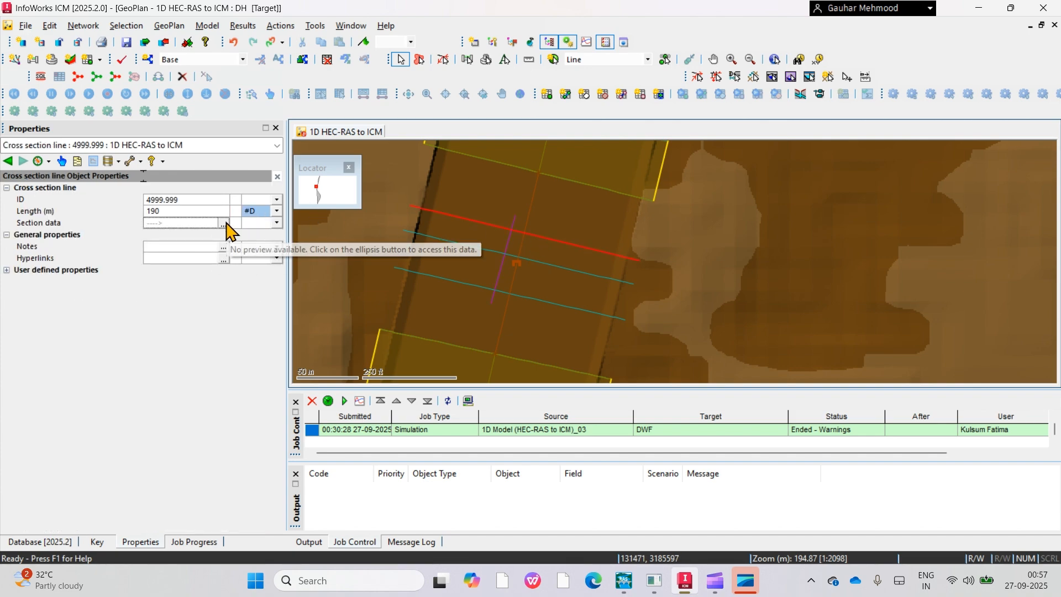
{"action": "left_click", "coordinate": [223, 223]}
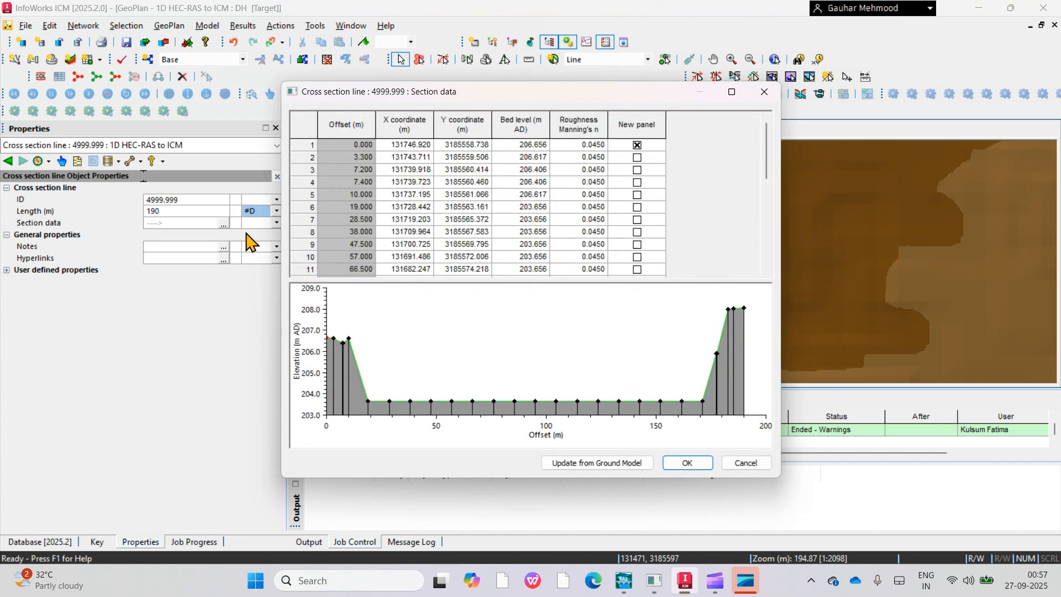
{"action": "left_click", "coordinate": [526, 233]}
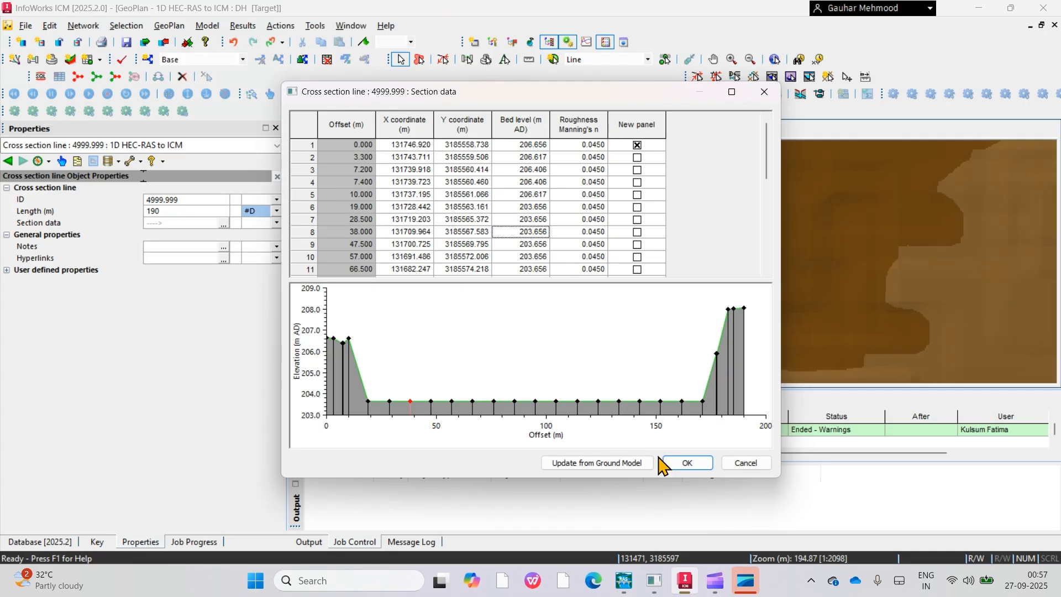
{"action": "left_click", "coordinate": [685, 463]}
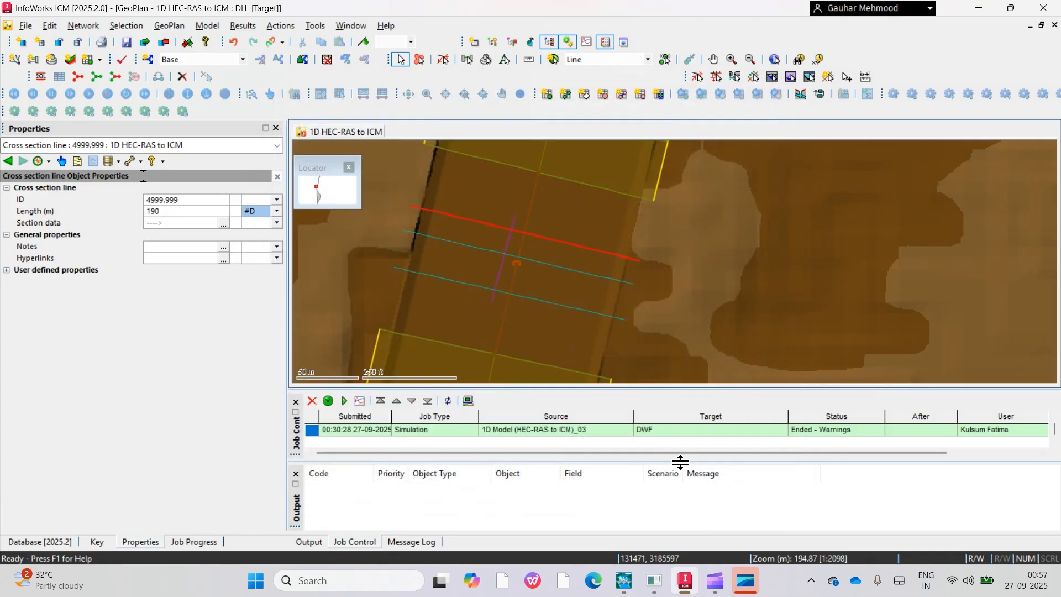
{"action": "left_click", "coordinate": [503, 265]}
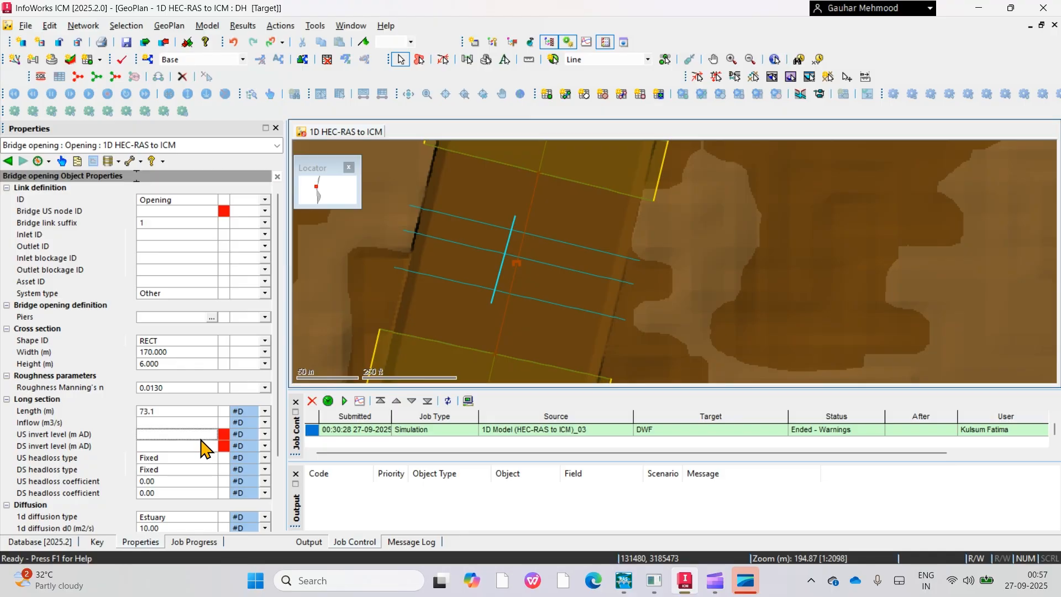
Read the channel bed level of cross section line 4950.000 and set the bridge opening's downstream invert level to 203.625 m AD
{"action": "left_click", "coordinate": [478, 286]}
{"action": "left_click", "coordinate": [223, 223]}
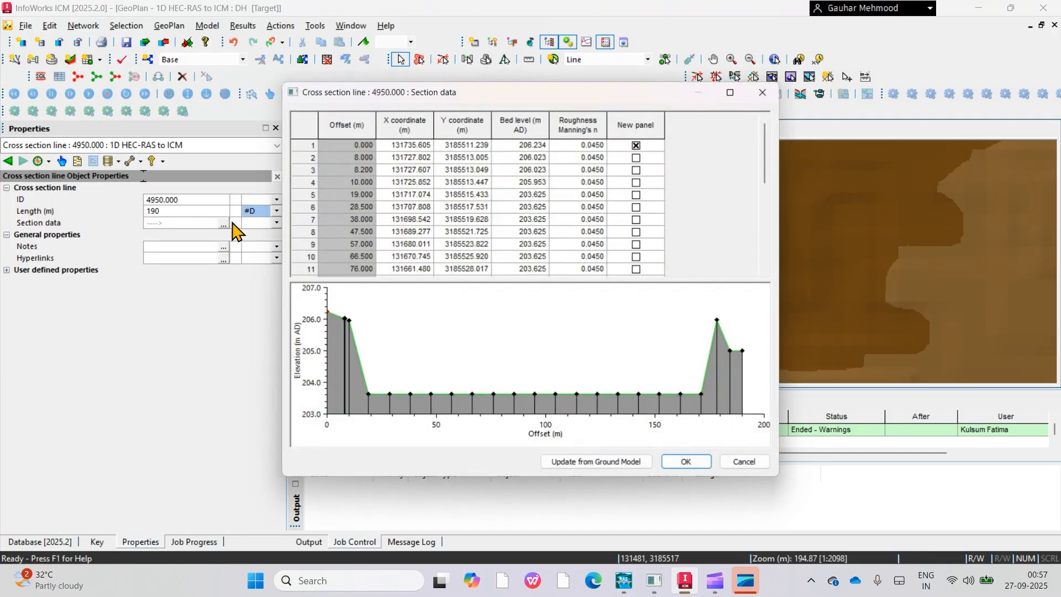
{"action": "left_click", "coordinate": [523, 232]}
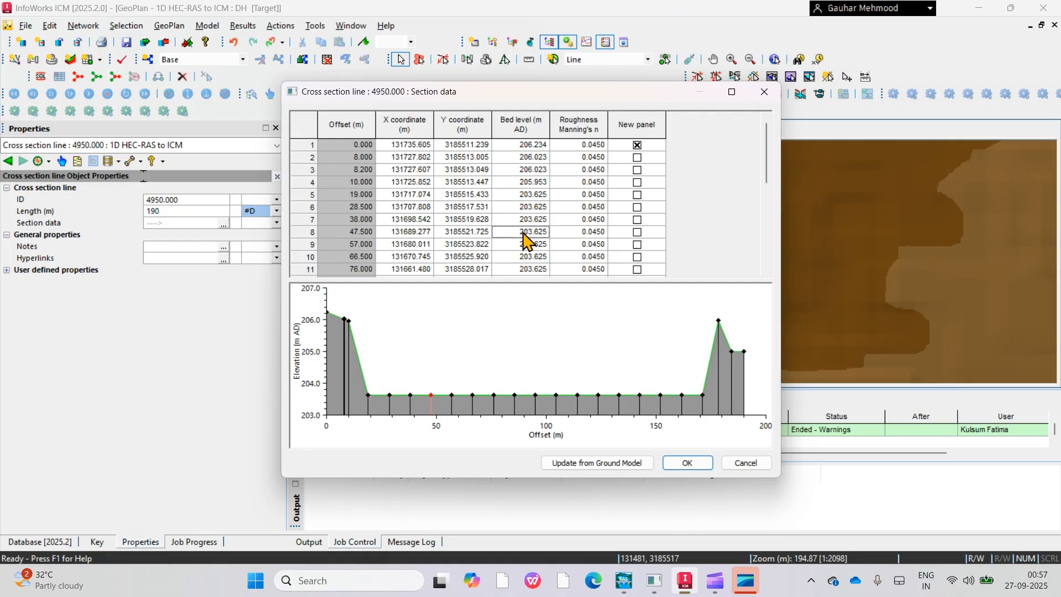
{"action": "left_click", "coordinate": [687, 463]}
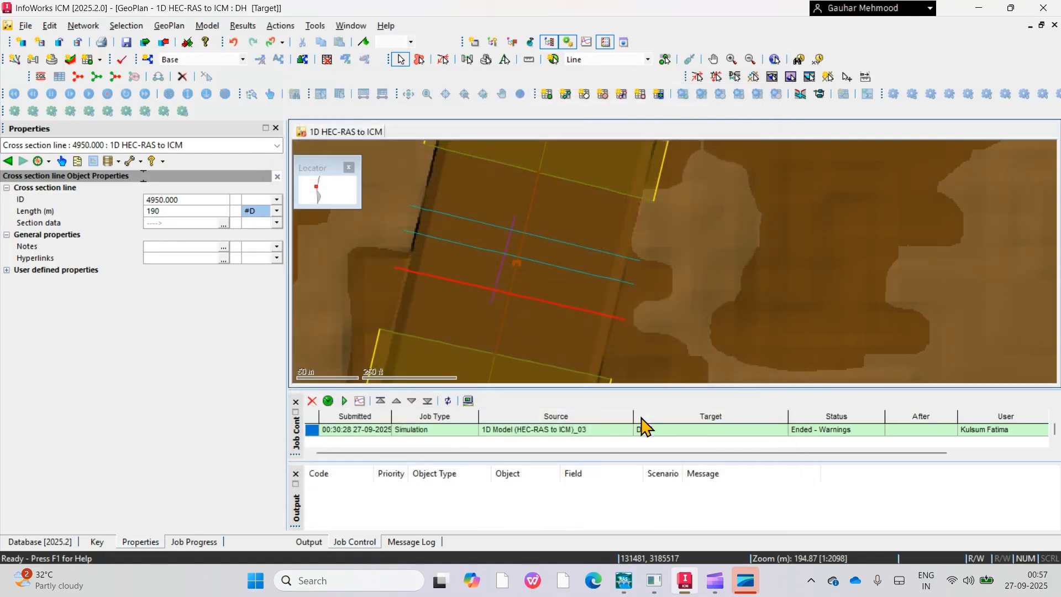
{"action": "left_click", "coordinate": [497, 279]}
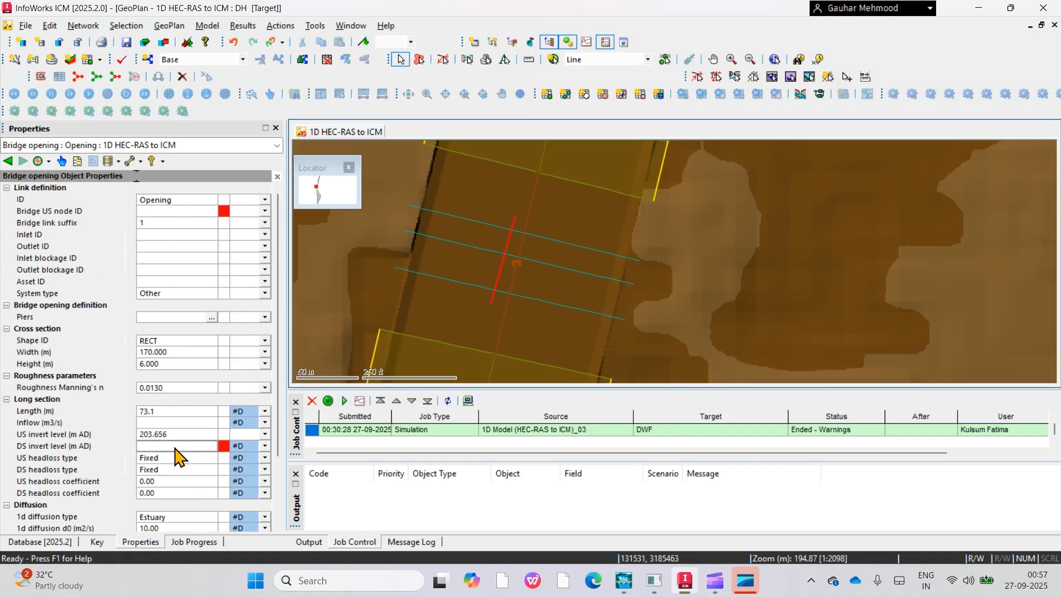
{"action": "type", "text": "203.625"}
{"action": "left_click", "coordinate": [187, 436]}
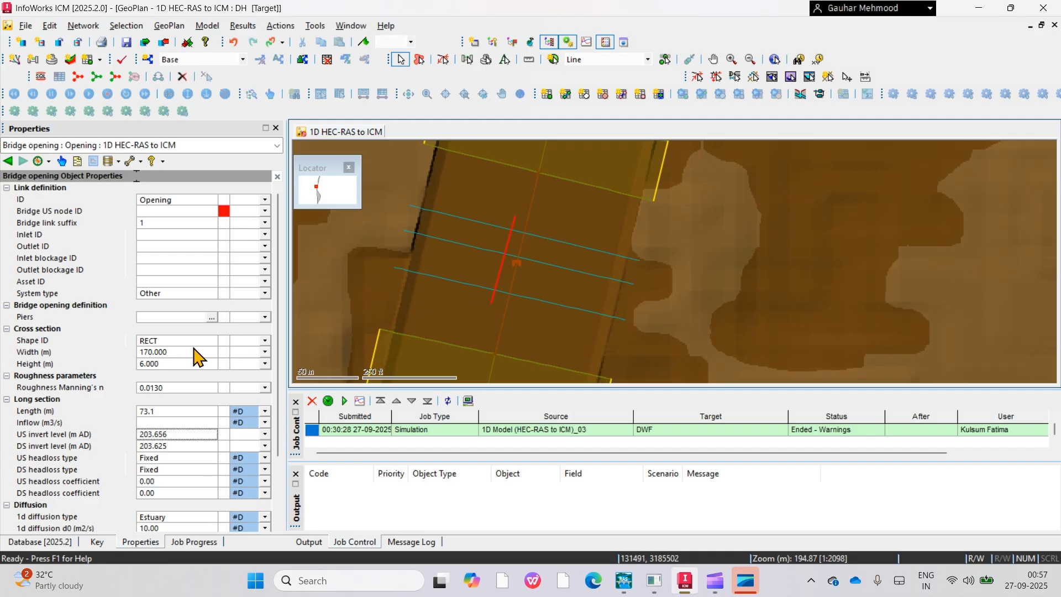
Open the bridge opening's pier definition and add pier 1 at an offset of -60 m from the center
{"action": "scroll", "coordinate": [198, 397], "scroll_direction": "down", "scroll_amount": 2}
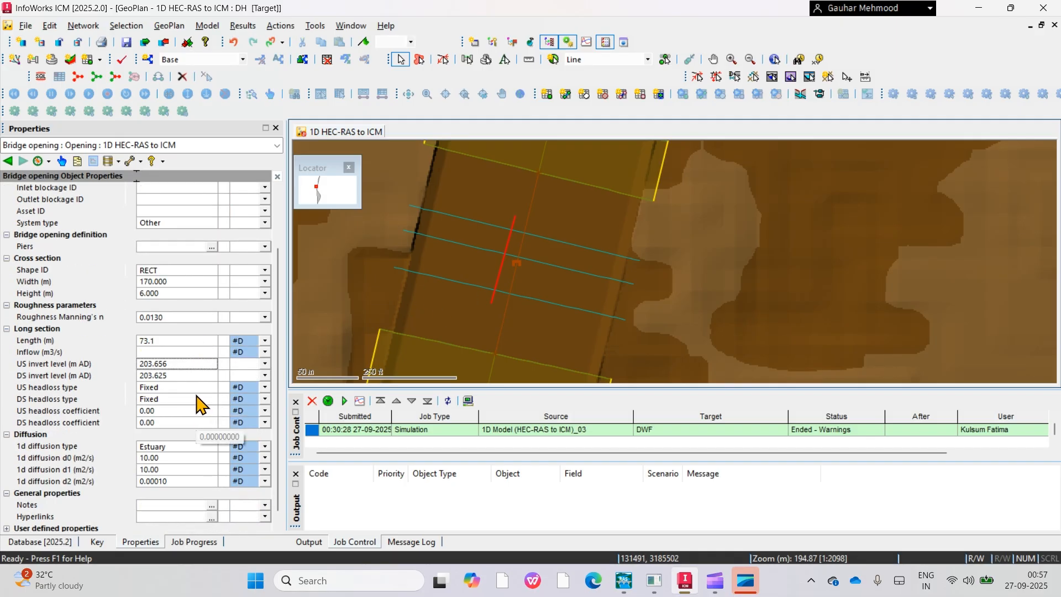
{"action": "scroll", "coordinate": [201, 338], "scroll_direction": "up", "scroll_amount": 2}
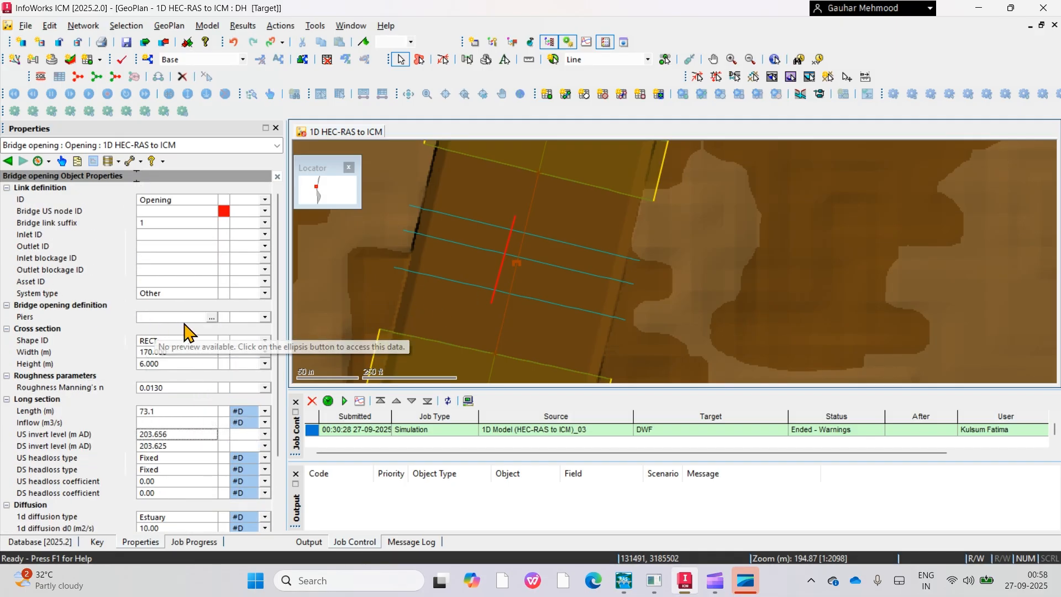
{"action": "left_click", "coordinate": [212, 318]}
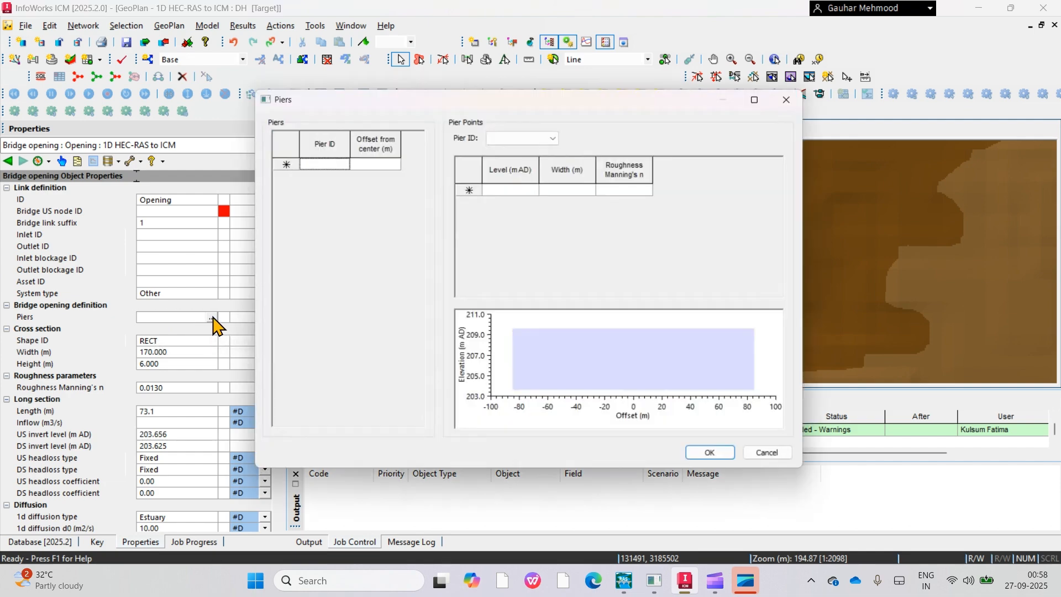
{"action": "left_click", "coordinate": [525, 138]}
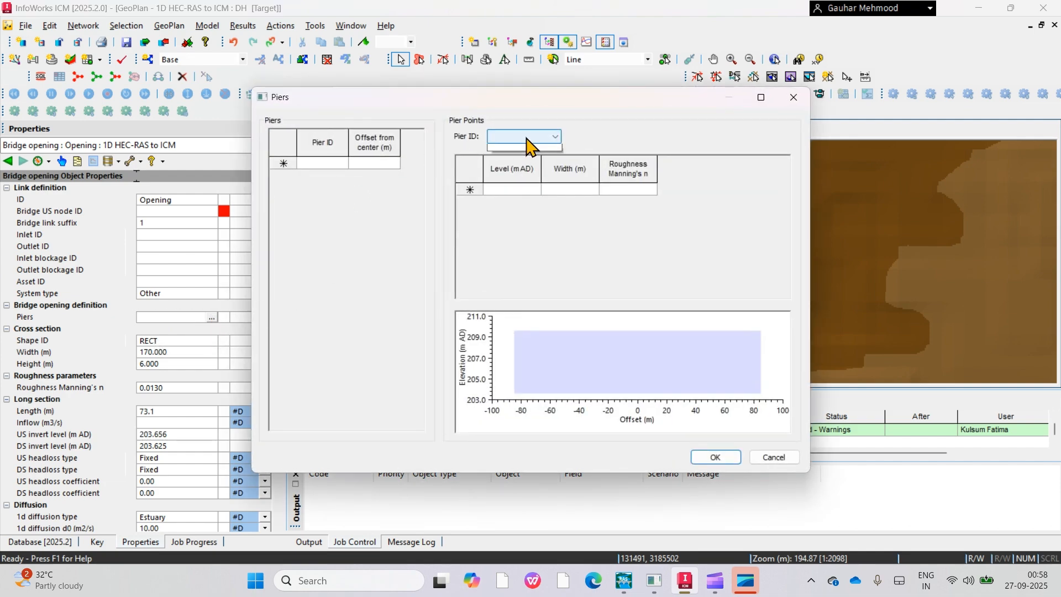
{"action": "left_click", "coordinate": [321, 168]}
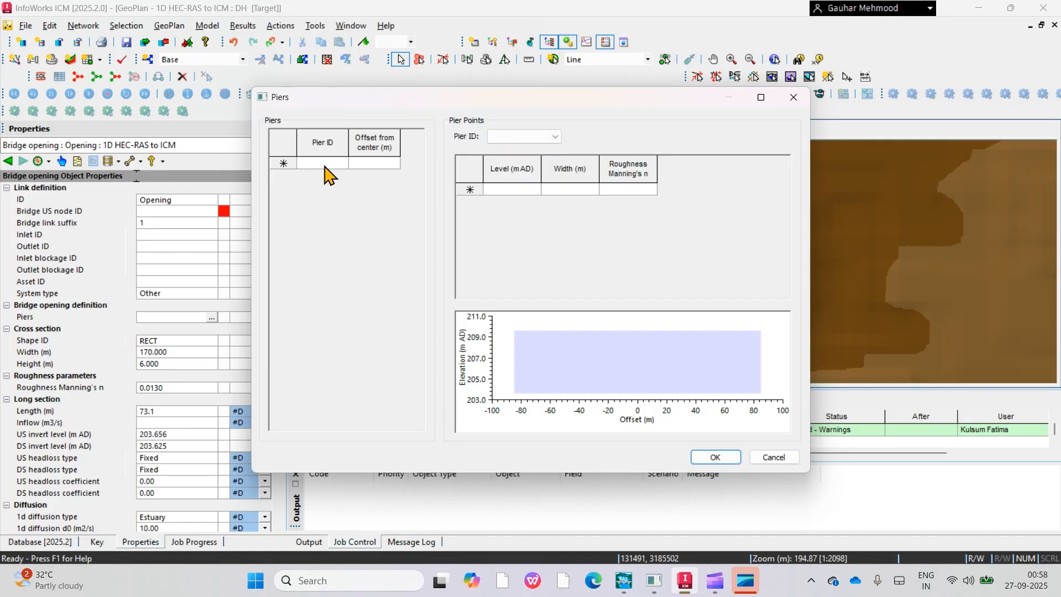
{"action": "type", "text": "1"}
{"action": "key", "text": "Tab"}
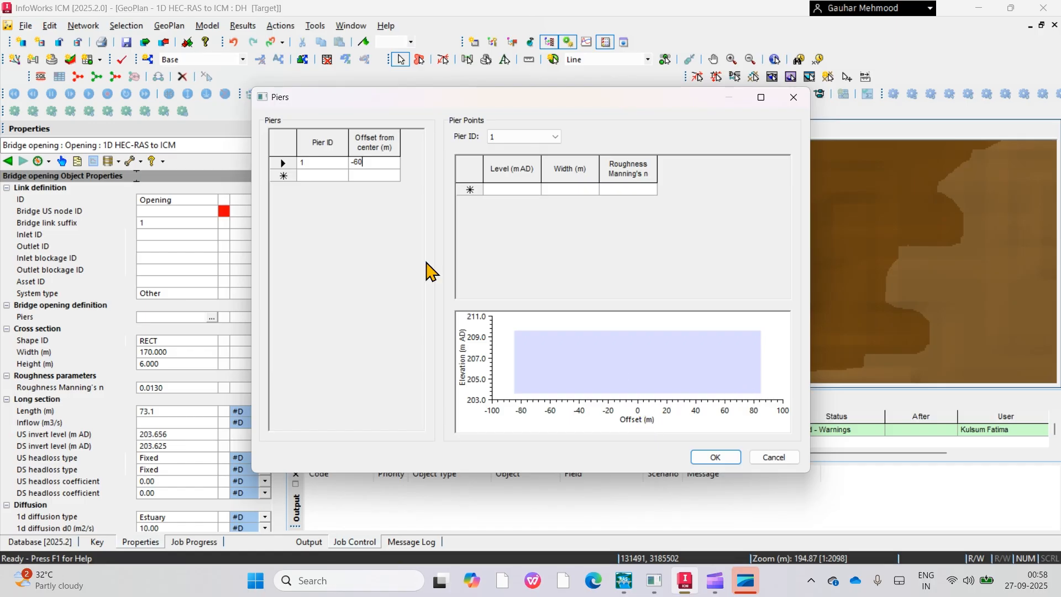
Add pier 2 at an offset of -40 m and pier 3 at -20 m from the center
{"action": "left_click", "coordinate": [322, 175]}
{"action": "type", "text": "2"}
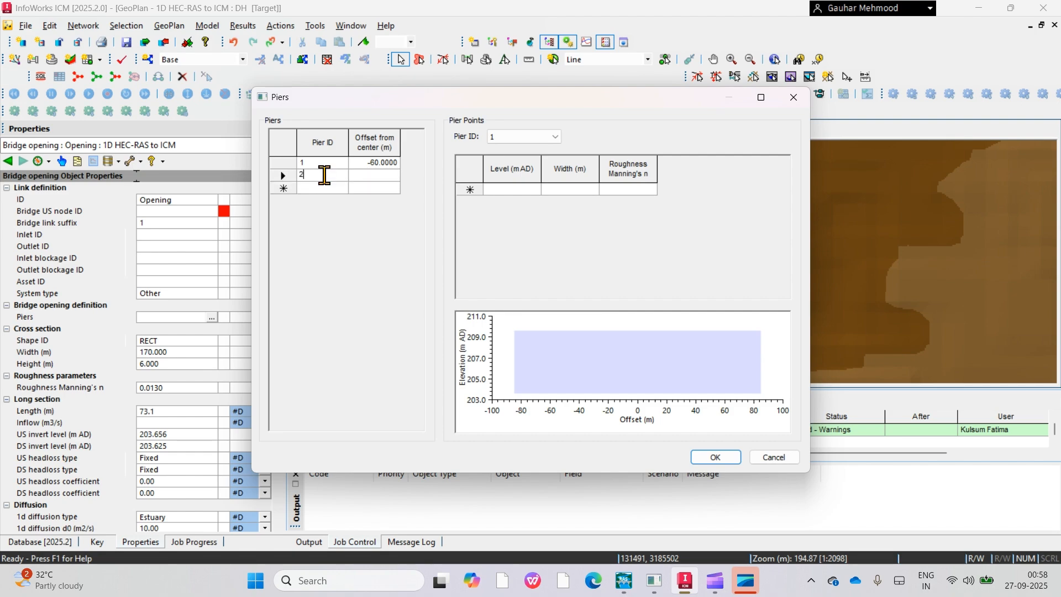
{"action": "key", "text": "Tab"}
{"action": "key", "text": "Return"}
{"action": "left_click", "coordinate": [326, 188]}
{"action": "type", "text": "3"}
{"action": "key", "text": "Tab"}
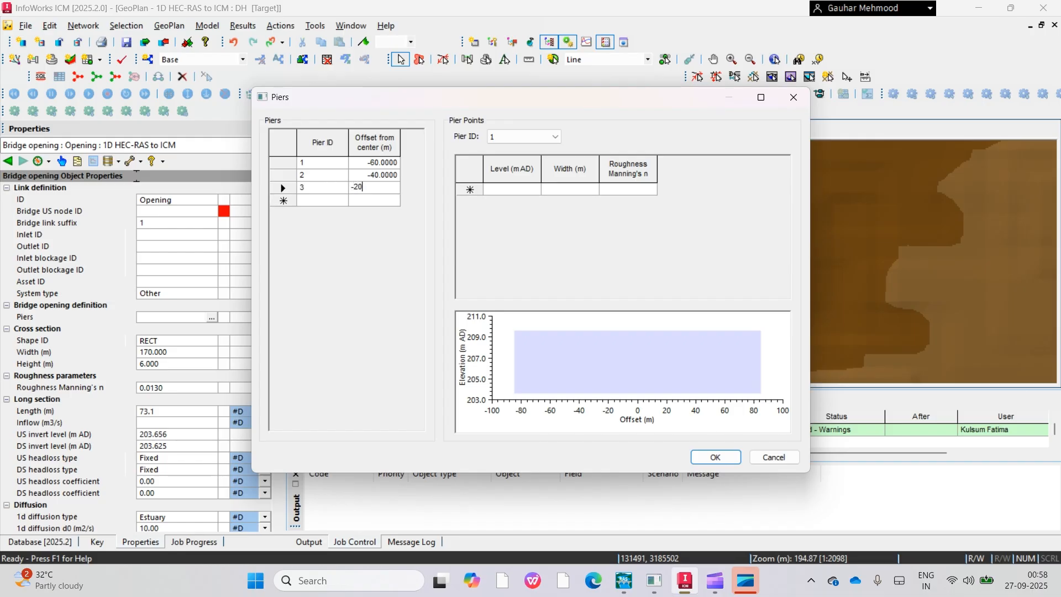
{"action": "key", "text": "Tab"}
Add pier 4 at an offset of 0 m and pier 5 at 20 m from the center
{"action": "type", "text": "4"}
{"action": "key", "text": "Tab"}
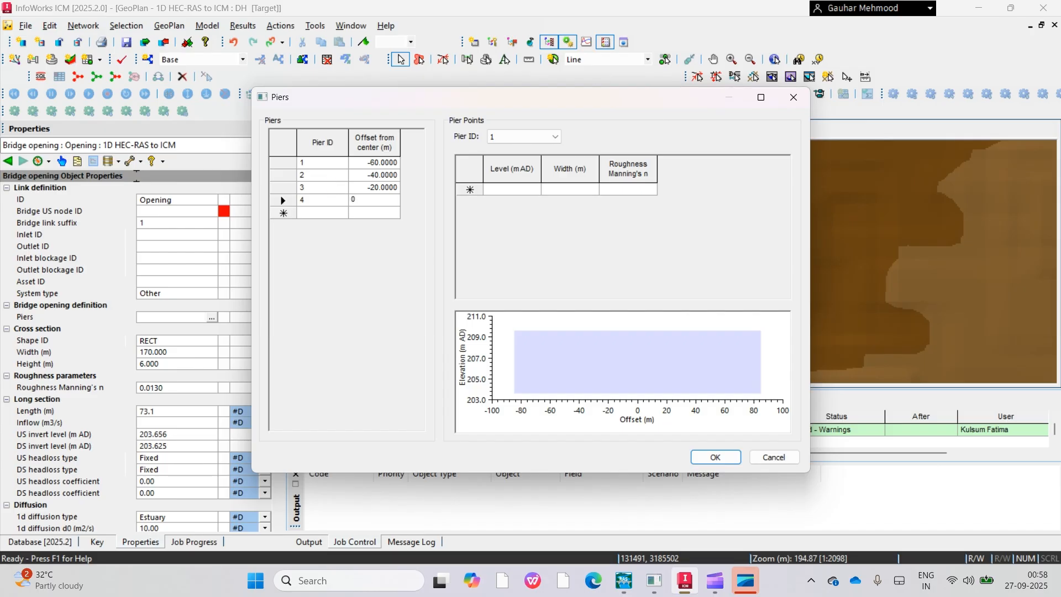
{"action": "key", "text": "Tab"}
{"action": "type", "text": "5"}
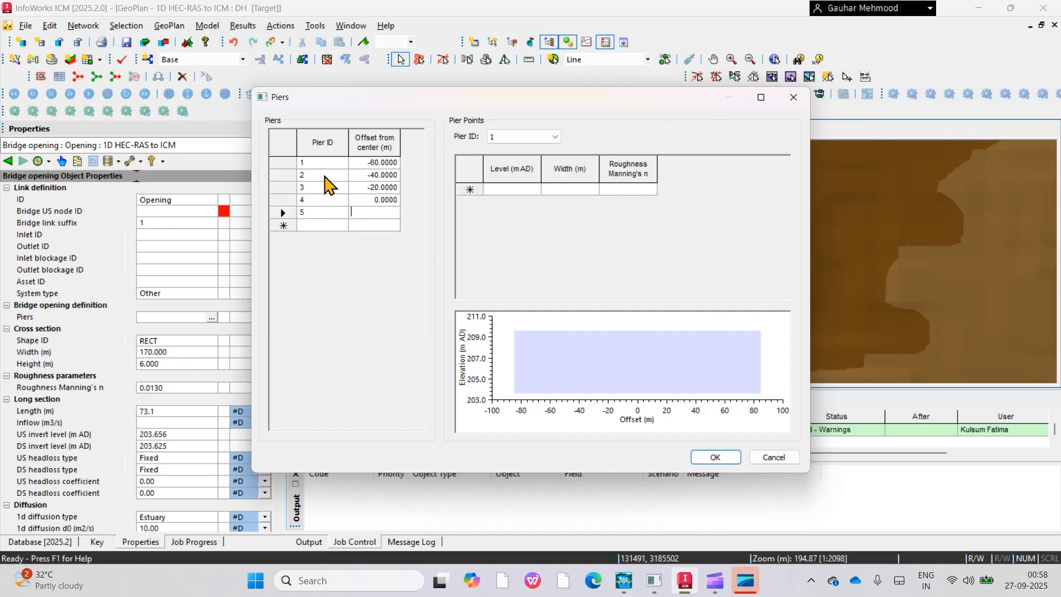
{"action": "type", "text": "20"}
{"action": "key", "text": "Return"}
Add pier 6 at an offset of 40 m and pier 7 at 60 m from the center
{"action": "key", "text": "shift+Tab"}
{"action": "type", "text": "6"}
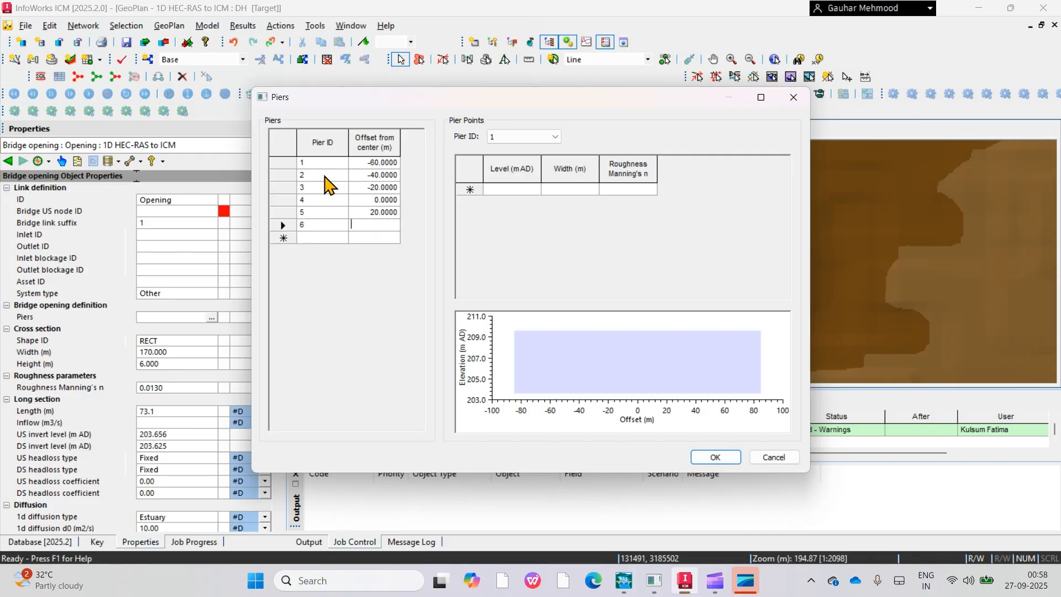
{"action": "type", "text": "40"}
{"action": "key", "text": "Return"}
{"action": "key", "text": "shift+Tab"}
{"action": "type", "text": "7"}
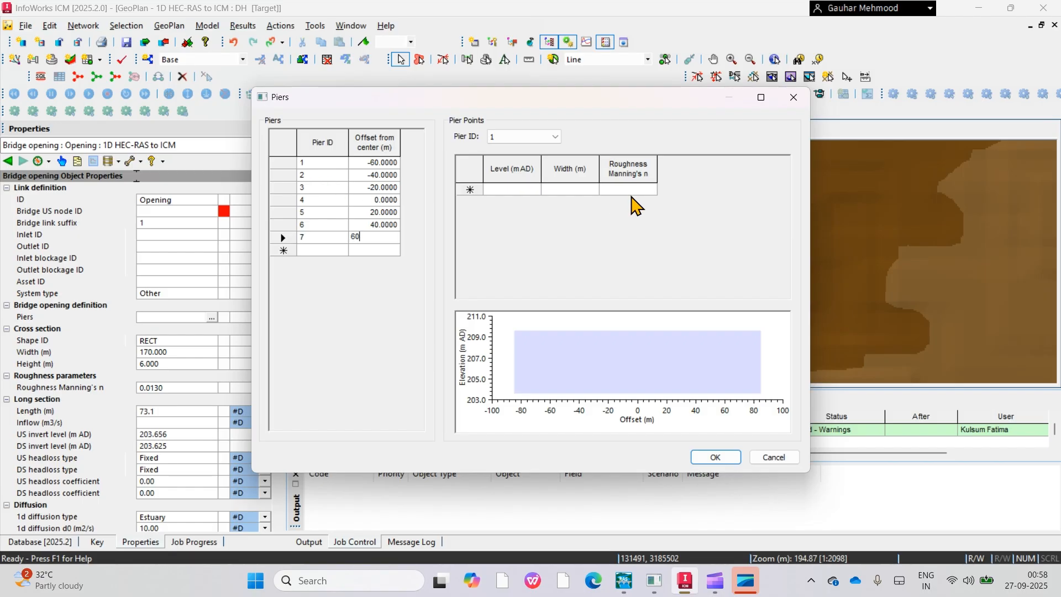
Define pier 1's point with level 203.63 m AD, width 2 m and Manning's n roughness 0.013
{"action": "left_click", "coordinate": [496, 190]}
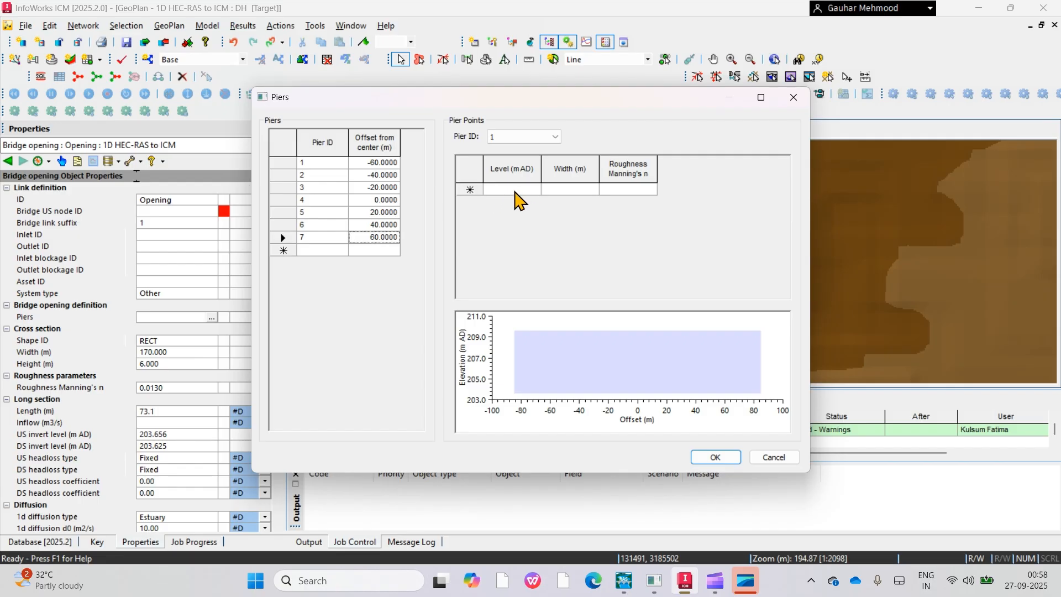
{"action": "left_click", "coordinate": [514, 190]}
{"action": "type", "text": "203.6"}
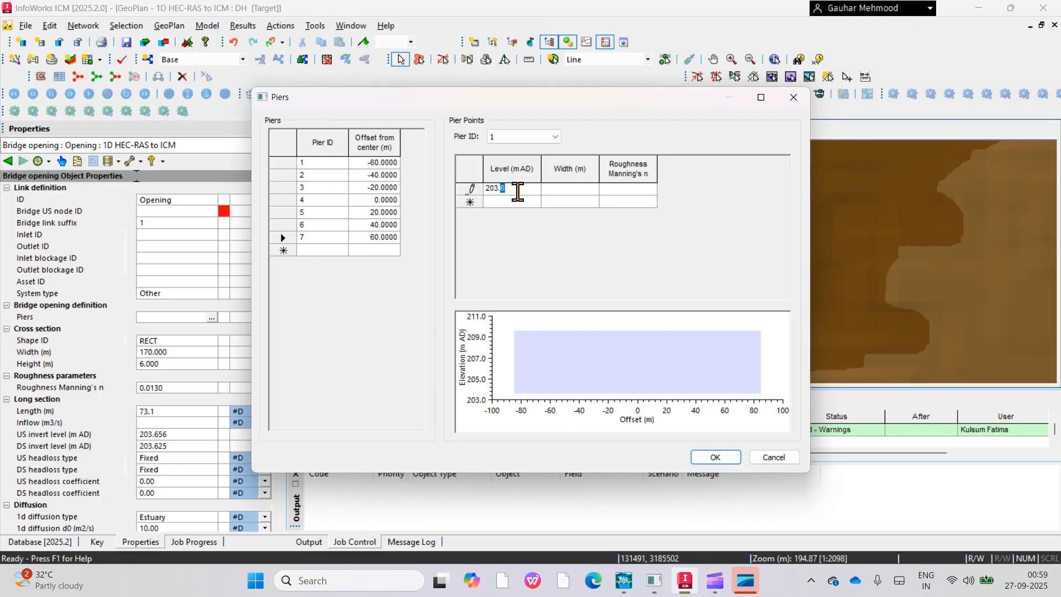
{"action": "left_click", "coordinate": [559, 189]}
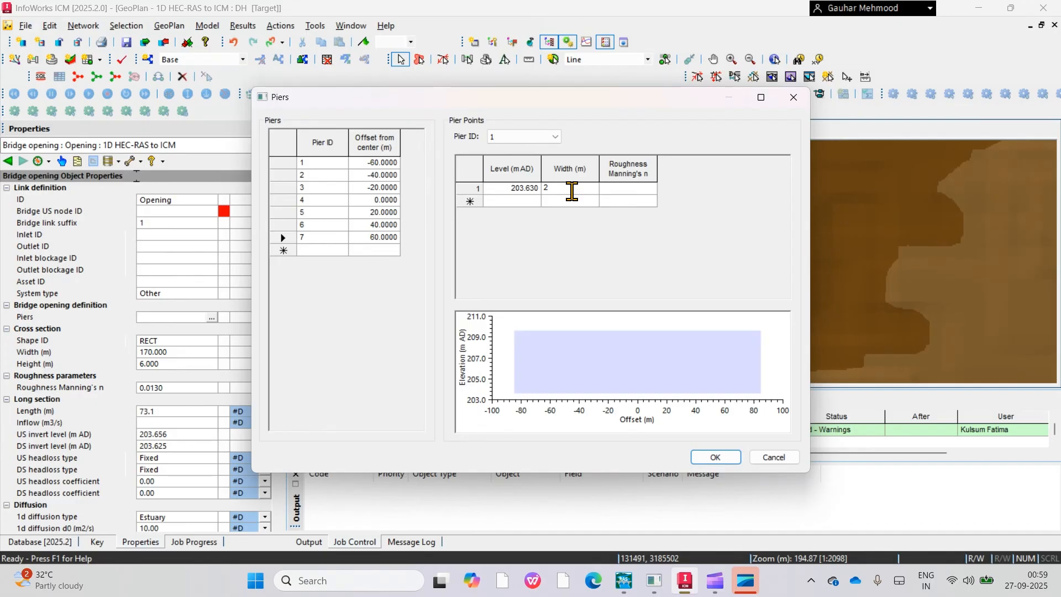
{"action": "left_click", "coordinate": [621, 189]}
{"action": "type", "text": "0.013"}
Copy pier 1's point values (level 203.63 m AD, width 2 m, roughness 0.013) to pier 2
{"action": "left_click_drag", "start_coordinate": [504, 191], "coordinate": [631, 192]}
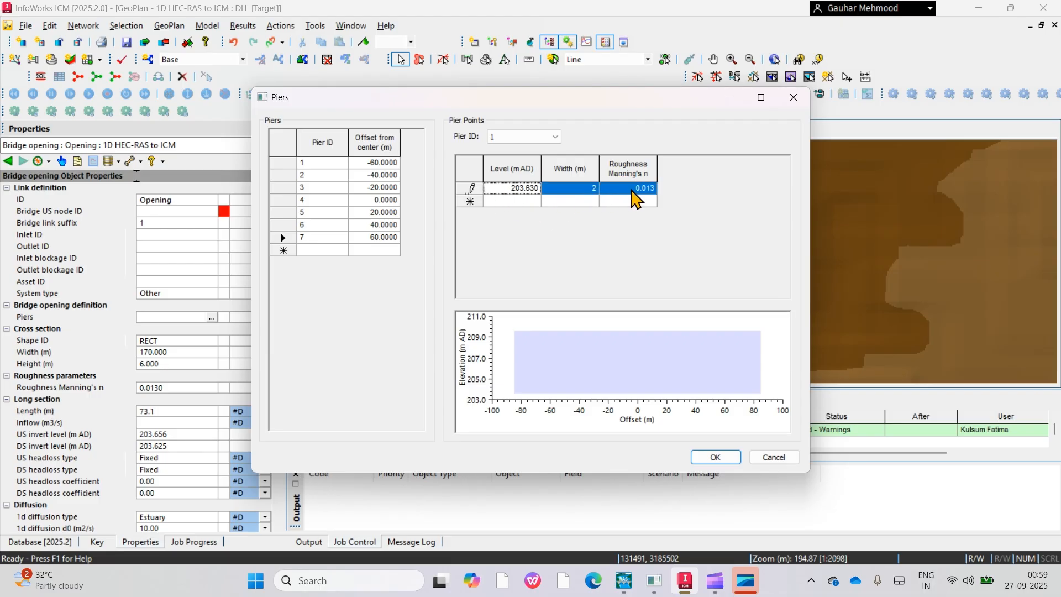
{"action": "left_click", "coordinate": [555, 137]}
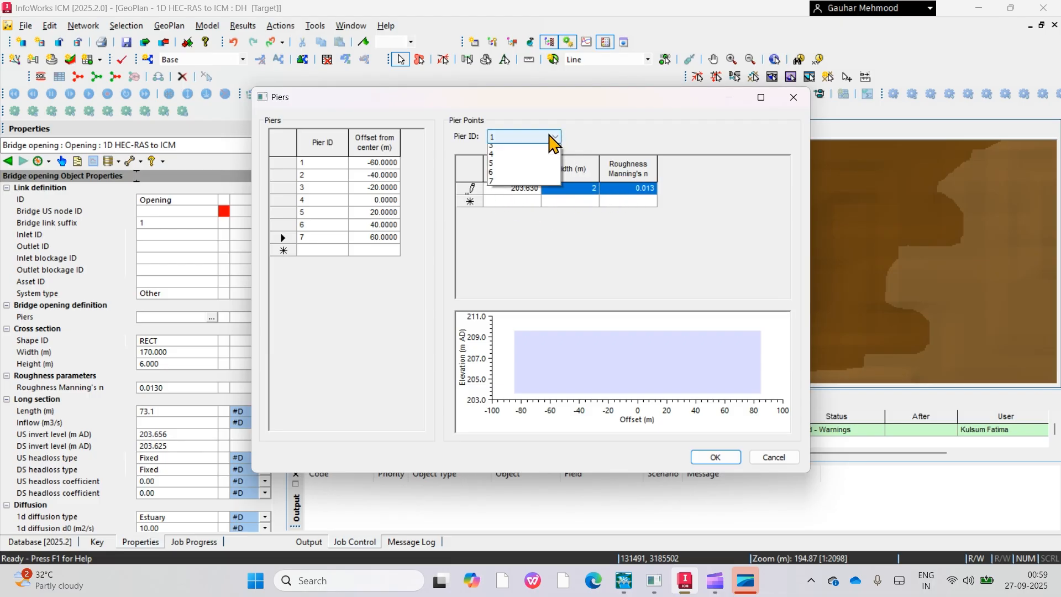
{"action": "left_click", "coordinate": [525, 159]}
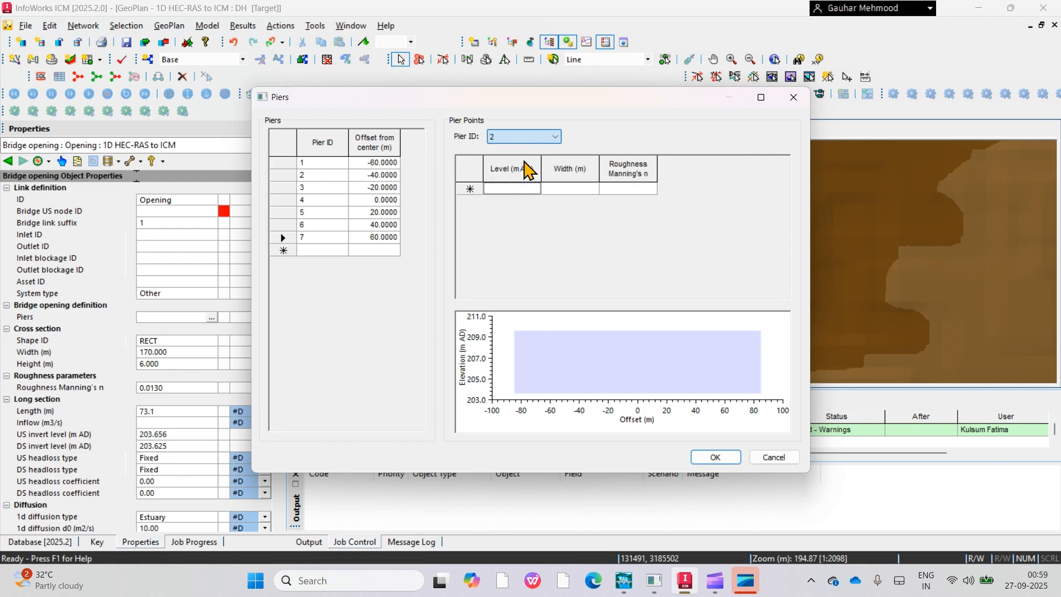
{"action": "left_click_drag", "start_coordinate": [604, 182], "coordinate": [625, 185]}
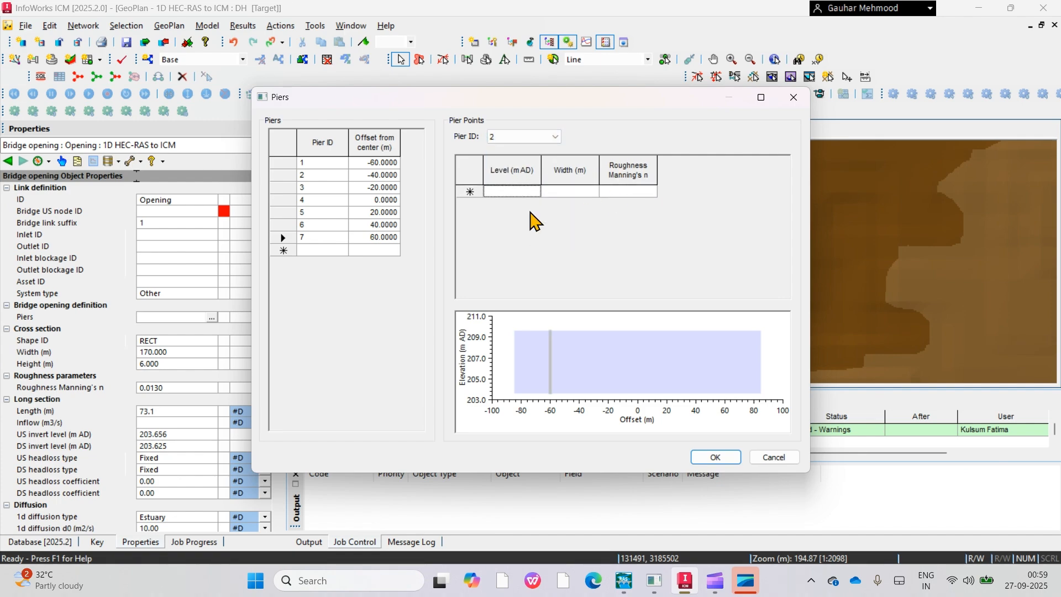
{"action": "left_click", "coordinate": [474, 192]}
{"action": "left_click", "coordinate": [491, 195]}
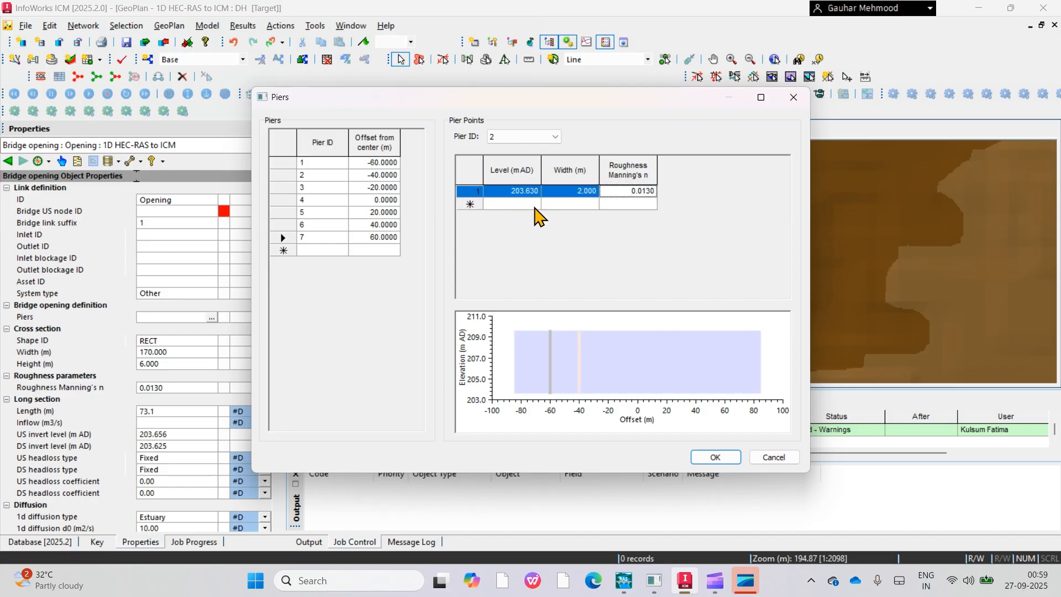
Paste the same level, width and roughness point into piers 3 and 4
{"action": "left_click", "coordinate": [553, 137]}
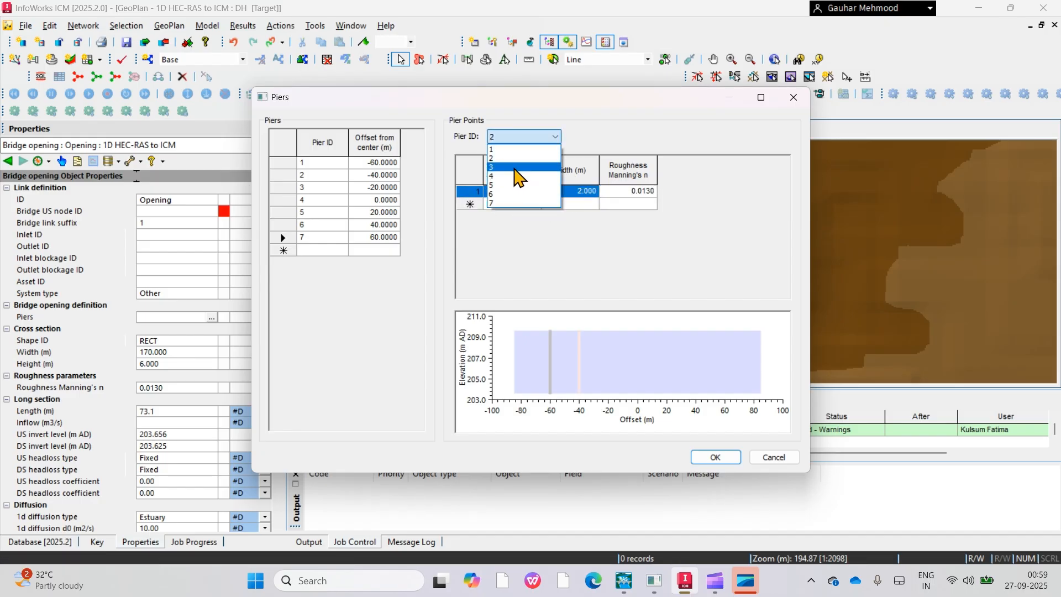
{"action": "left_click", "coordinate": [517, 167]}
{"action": "left_click", "coordinate": [472, 193]}
{"action": "left_click", "coordinate": [494, 192]}
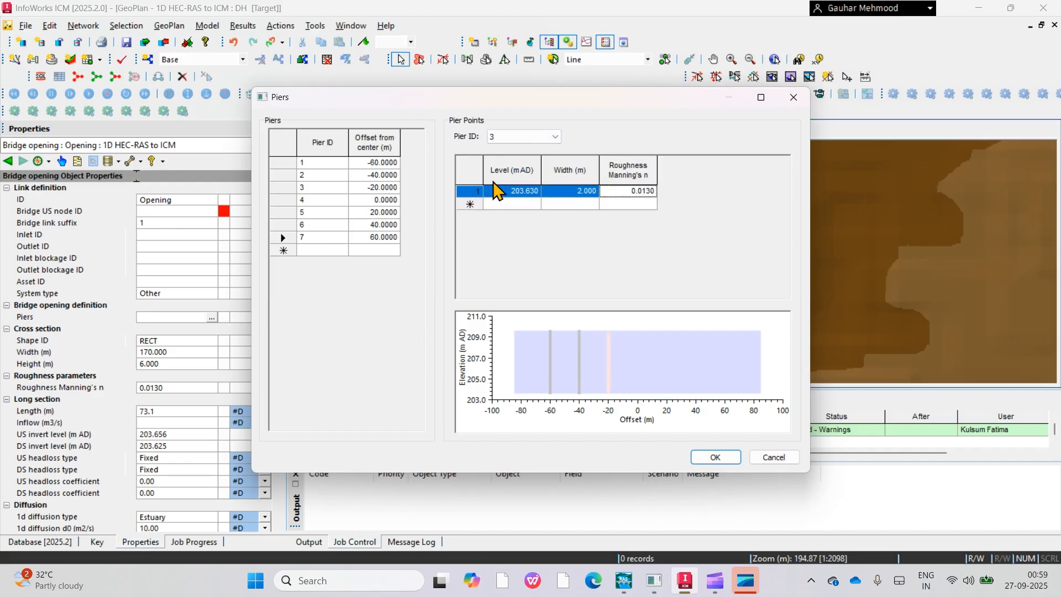
{"action": "left_click", "coordinate": [534, 137]}
{"action": "left_click", "coordinate": [510, 177]}
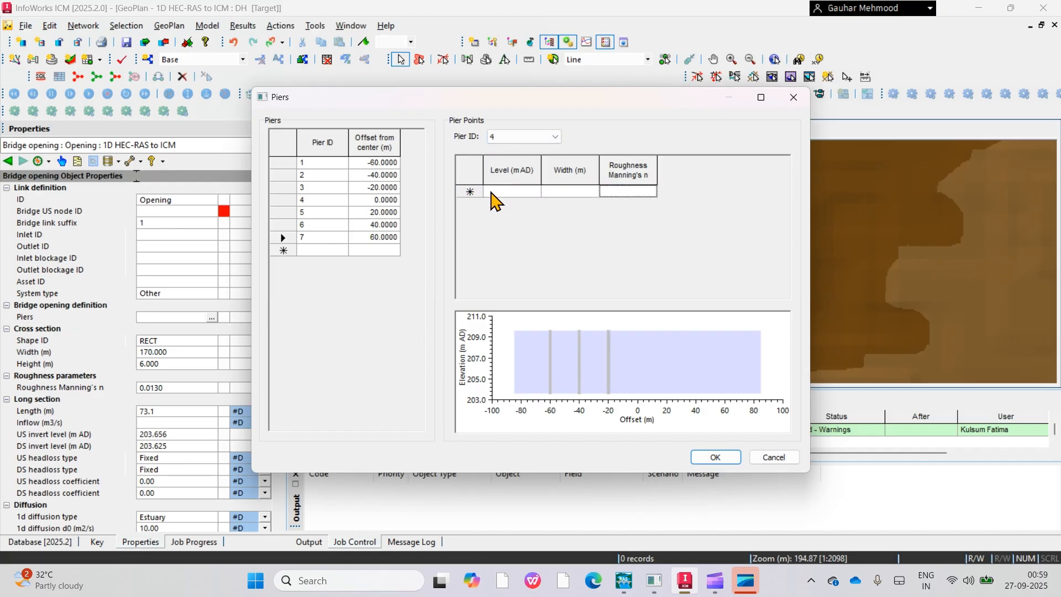
{"action": "left_click", "coordinate": [470, 194]}
{"action": "left_click", "coordinate": [470, 195]}
Paste the same level, width and roughness point into piers 5 and 6
{"action": "left_click", "coordinate": [525, 141]}
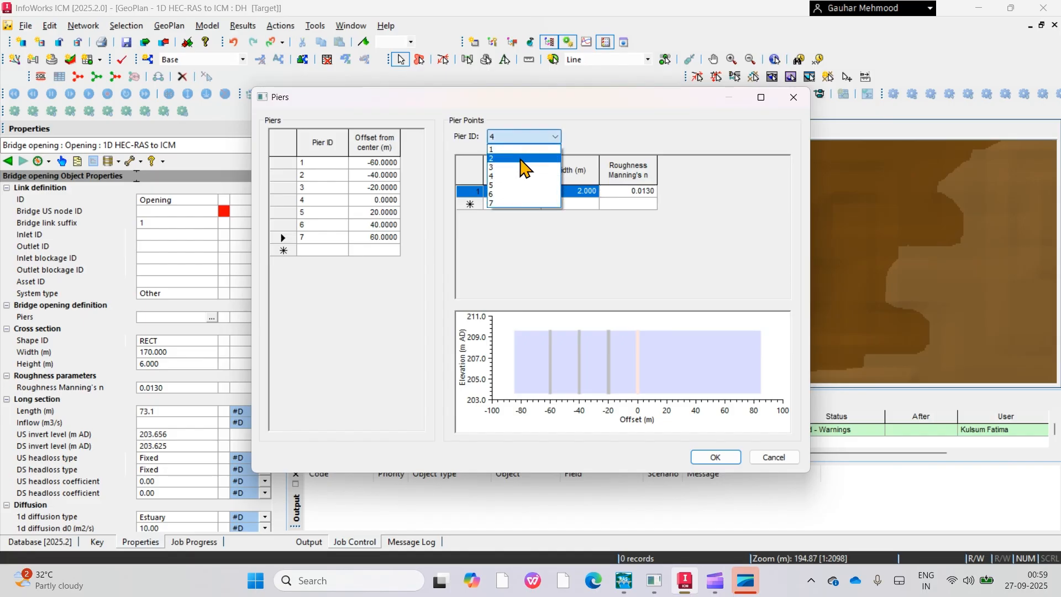
{"action": "left_click", "coordinate": [507, 187]}
{"action": "left_click", "coordinate": [471, 192]}
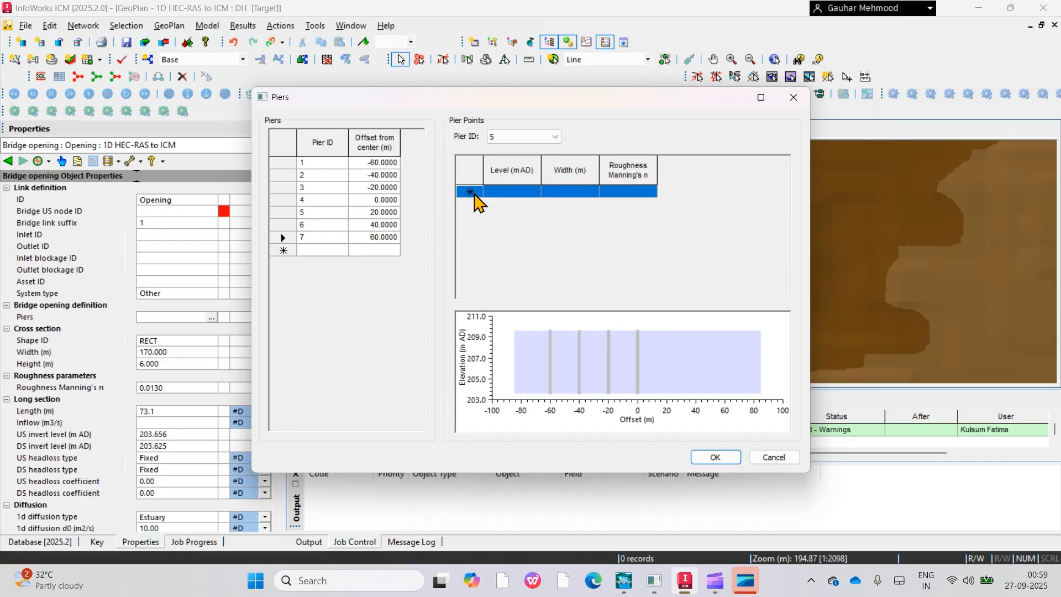
{"action": "left_click", "coordinate": [475, 194]}
{"action": "left_click", "coordinate": [514, 139]}
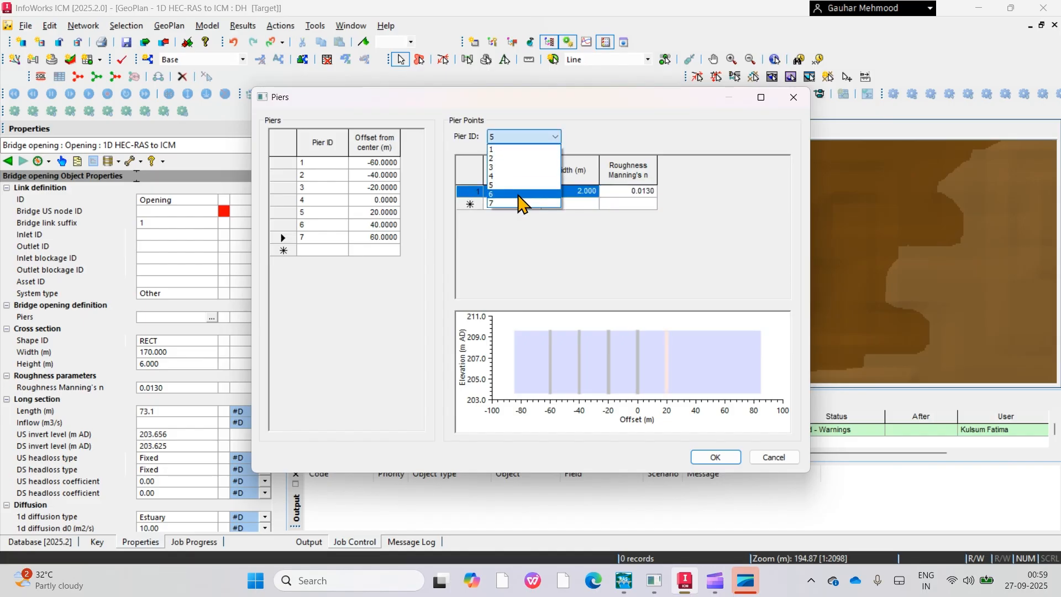
{"action": "left_click", "coordinate": [511, 197]}
{"action": "left_click", "coordinate": [471, 192]}
{"action": "left_click", "coordinate": [471, 192]}
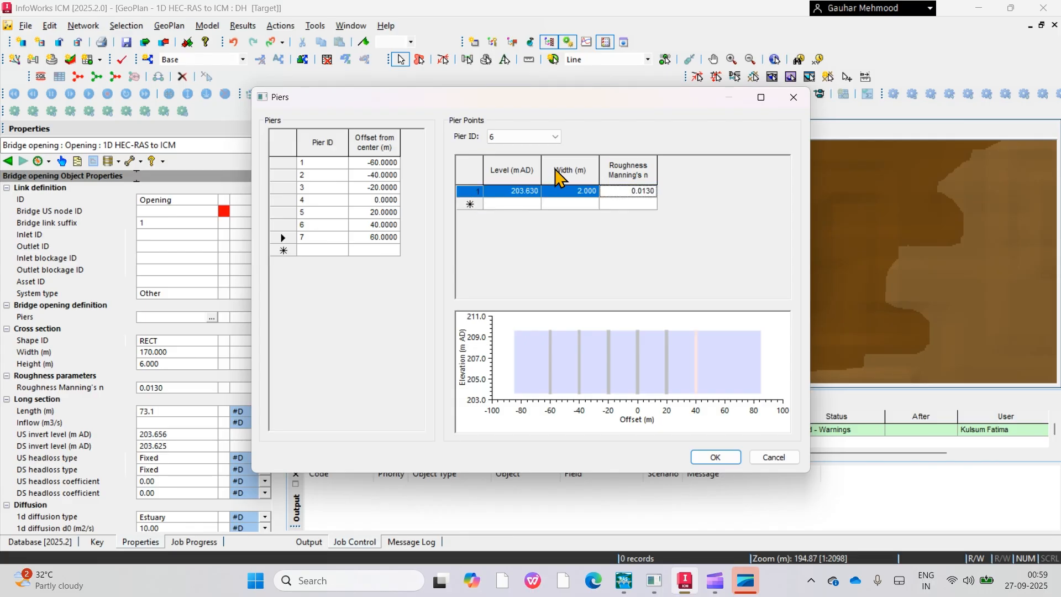
Paste the same point values into pier 7 and save the bridge opening's pier definitions
{"action": "left_click", "coordinate": [555, 142]}
{"action": "left_click", "coordinate": [518, 206]}
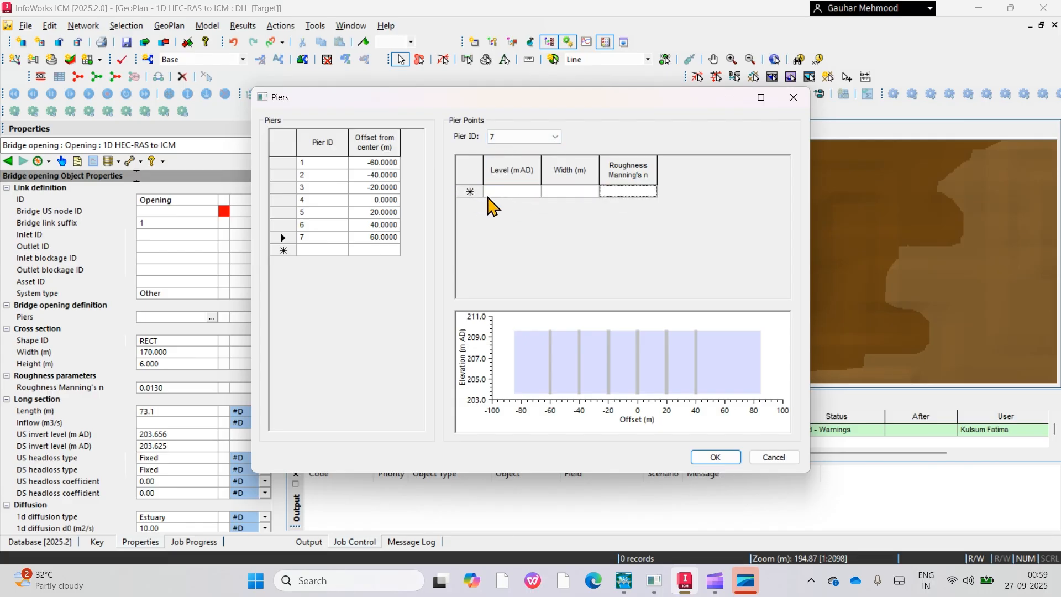
{"action": "left_click", "coordinate": [470, 194]}
{"action": "left_click", "coordinate": [469, 194]}
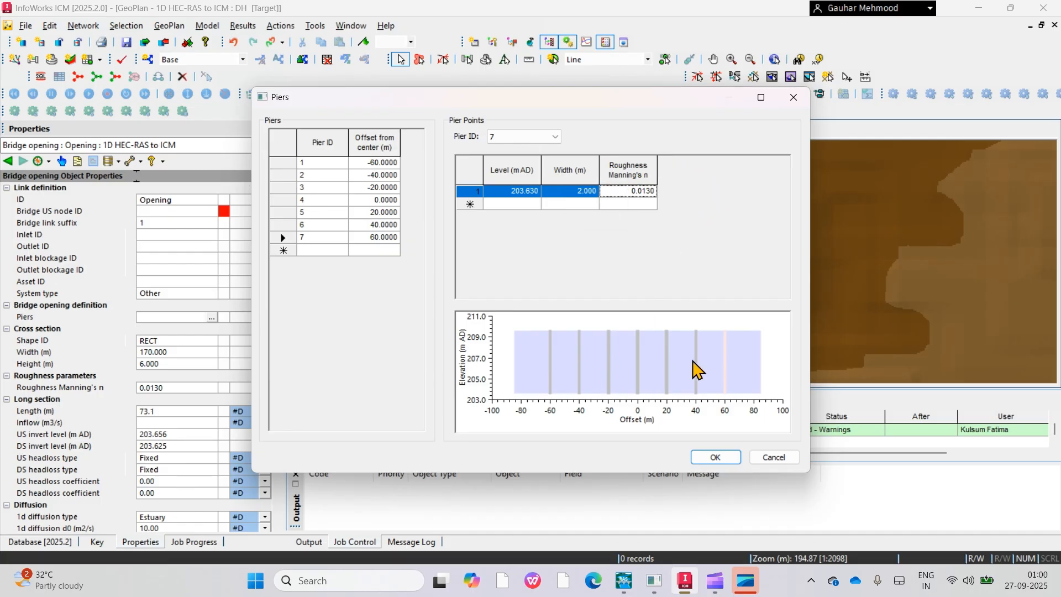
{"action": "left_click", "coordinate": [716, 459]}
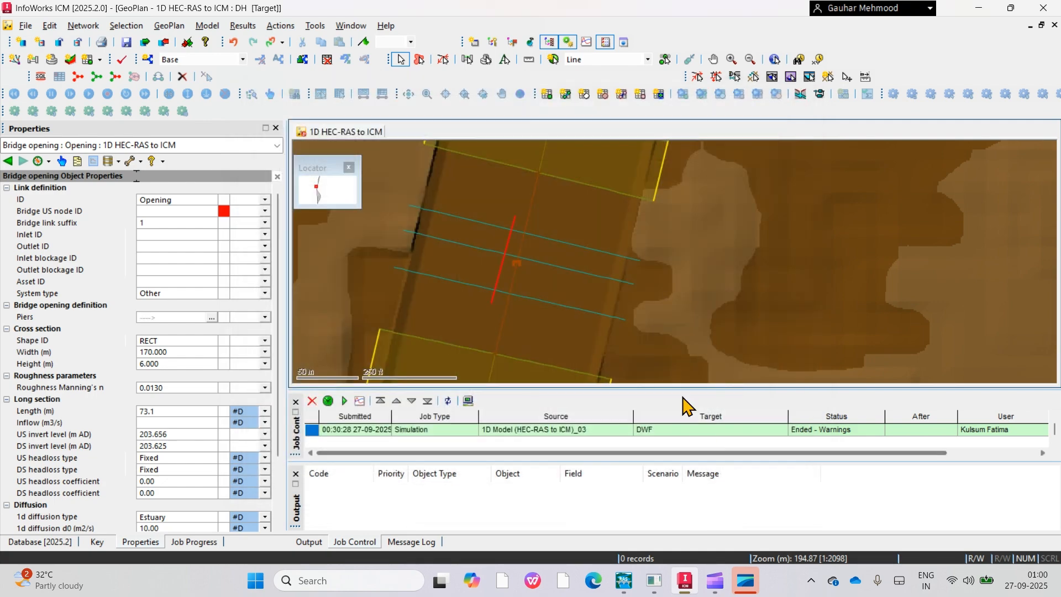
Select the bridge with its cross section lines, build the bridge sections from the lines, and close the build log
{"action": "scroll", "coordinate": [549, 237], "scroll_direction": "down", "scroll_amount": 3}
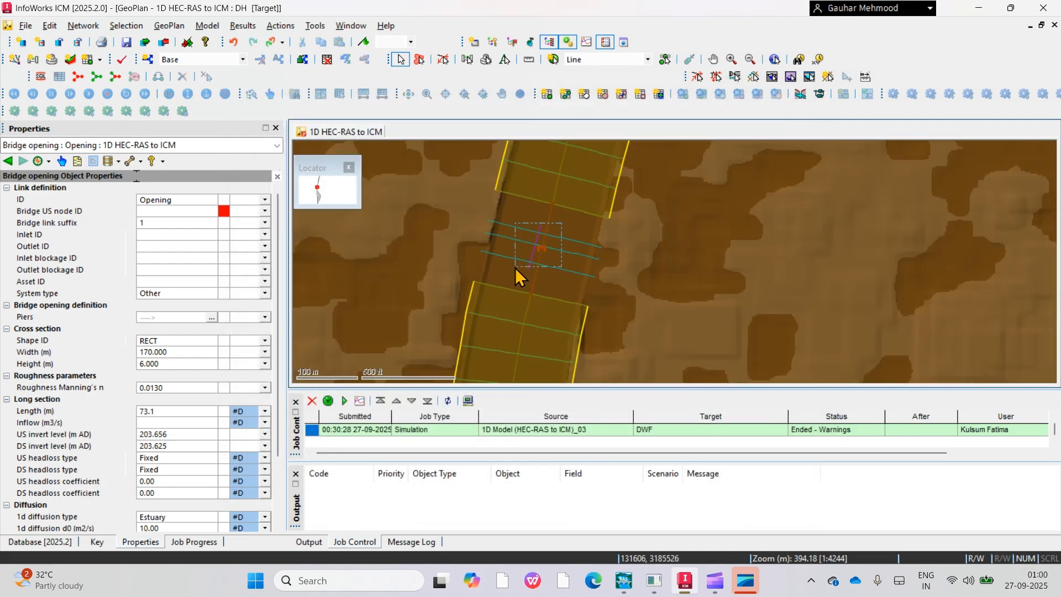
{"action": "left_click", "coordinate": [511, 279]}
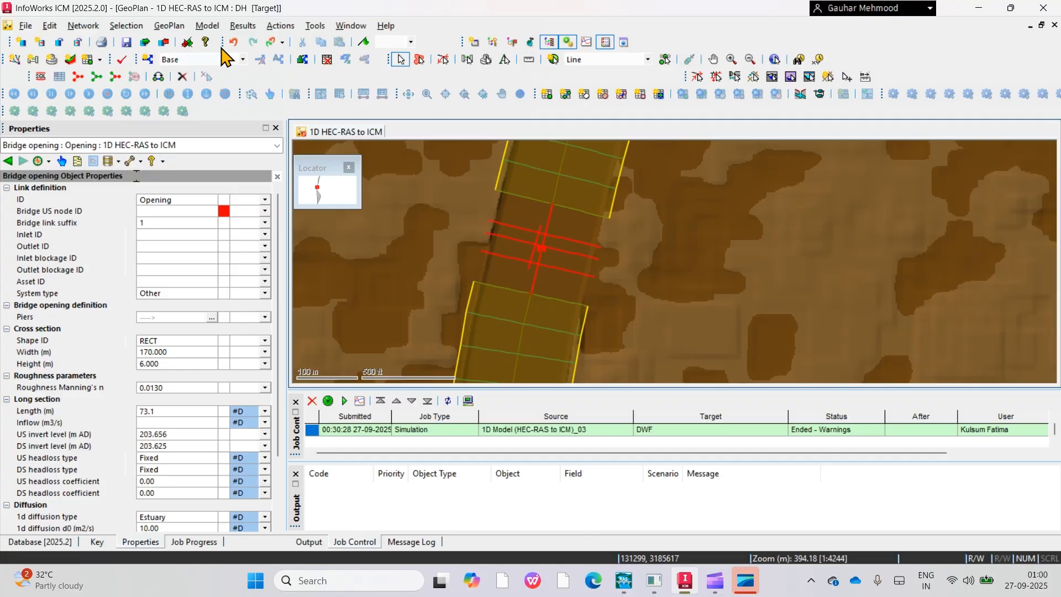
{"action": "left_click", "coordinate": [207, 26]}
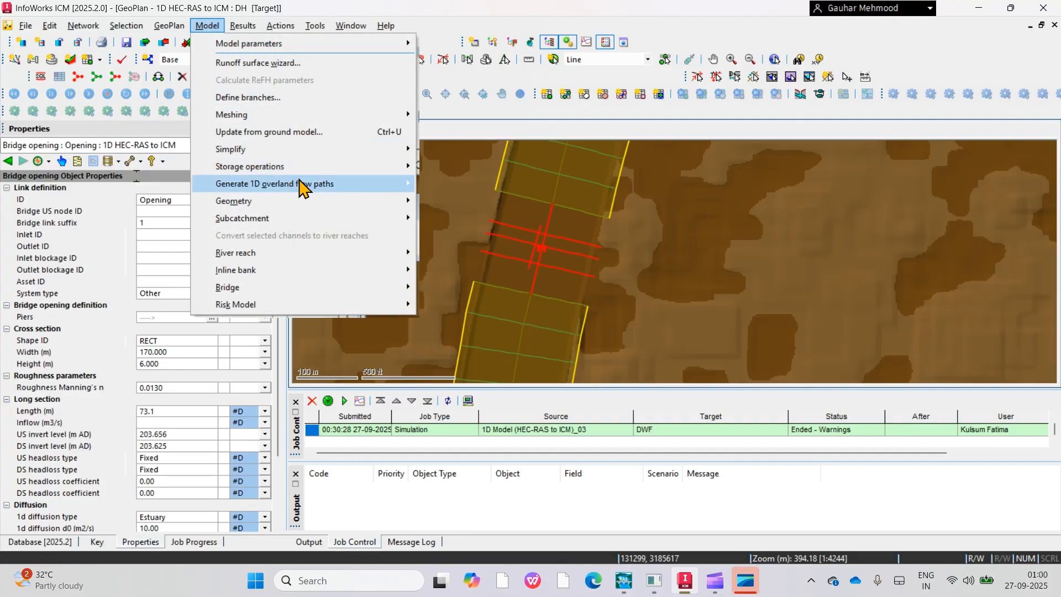
{"action": "mouse_move", "coordinate": [354, 293]}
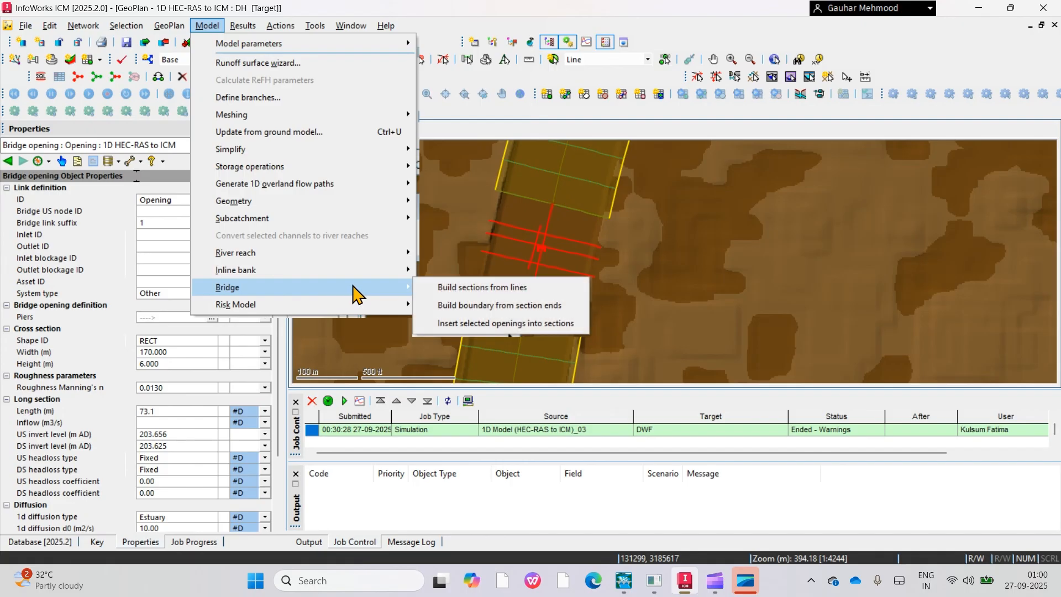
{"action": "left_click", "coordinate": [484, 288]}
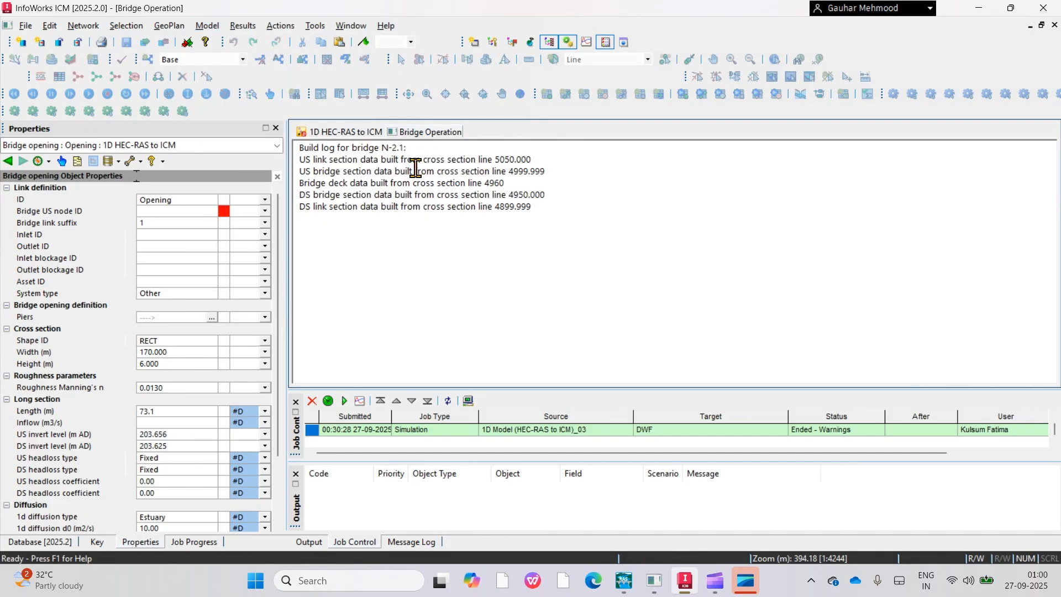
{"action": "right_click", "coordinate": [437, 132]}
{"action": "left_click", "coordinate": [467, 143]}
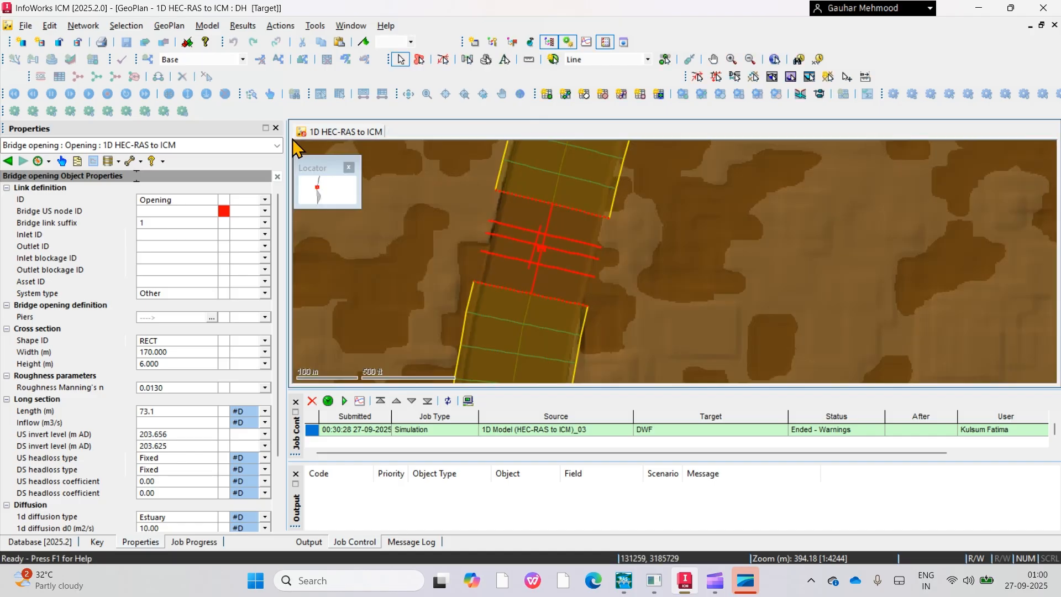
Try to insert the selected bridge opening into the bridge sections
{"action": "left_click", "coordinate": [215, 28]}
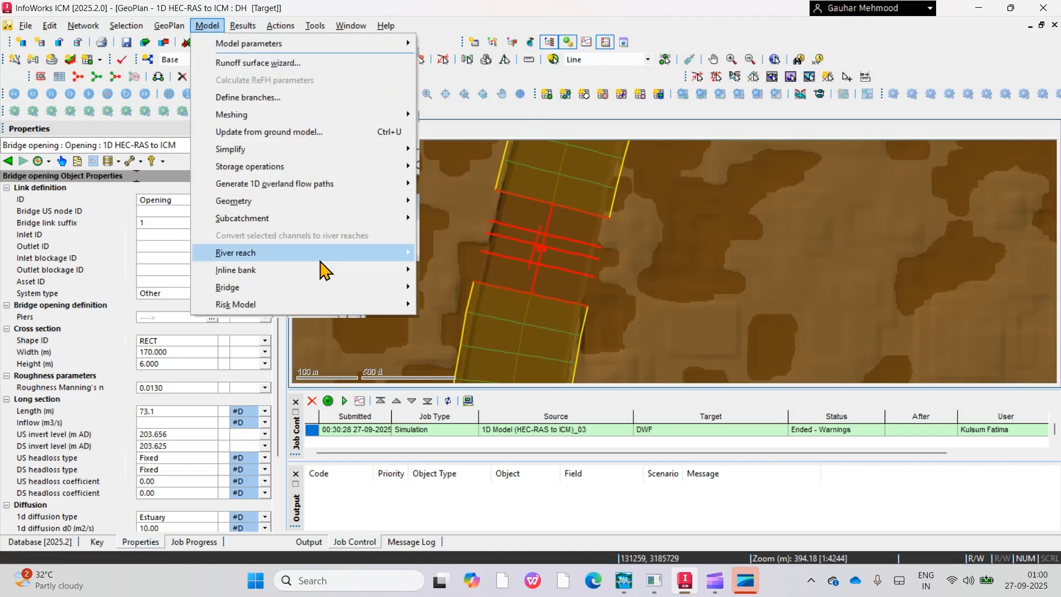
{"action": "mouse_move", "coordinate": [376, 287]}
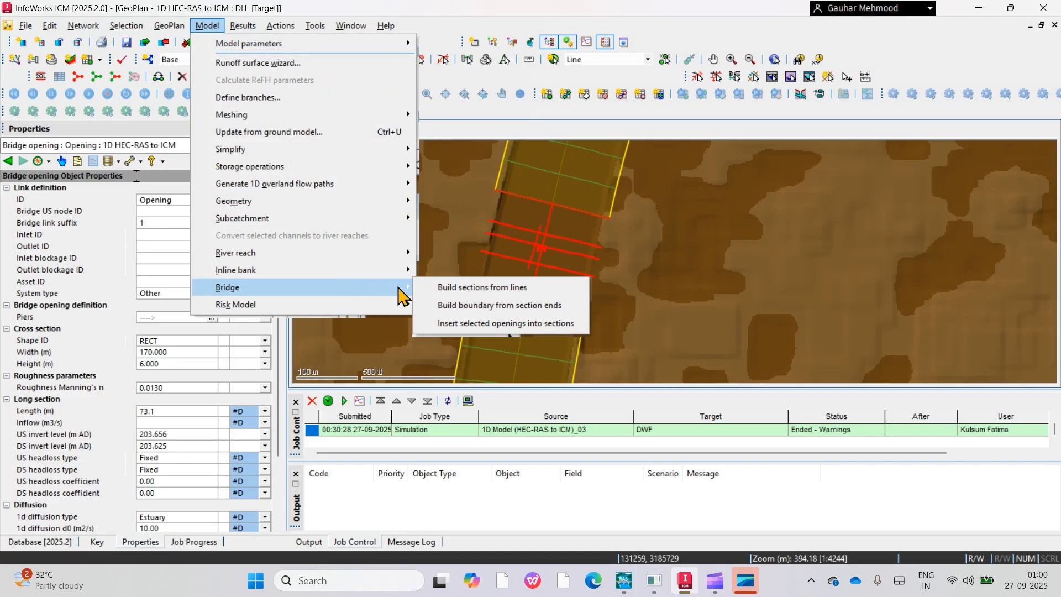
{"action": "left_click", "coordinate": [485, 324]}
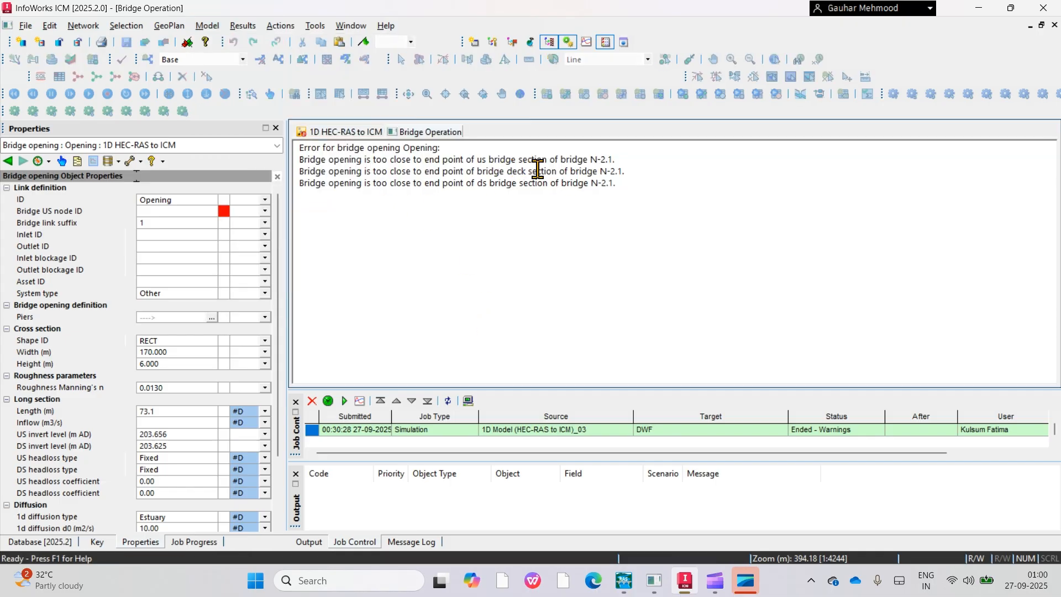
Set the bridge opening's cross section width to 160 m and close the bridge operation log
{"action": "left_click", "coordinate": [160, 352]}
{"action": "type", "text": "160"}
{"action": "key", "text": "Return"}
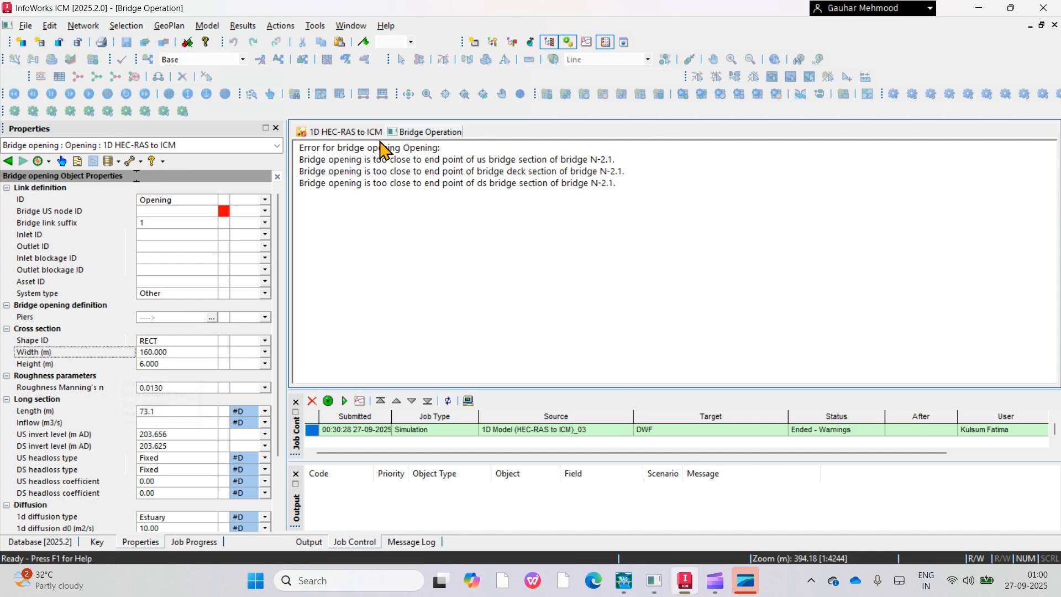
{"action": "right_click", "coordinate": [412, 138]}
{"action": "left_click", "coordinate": [428, 145]}
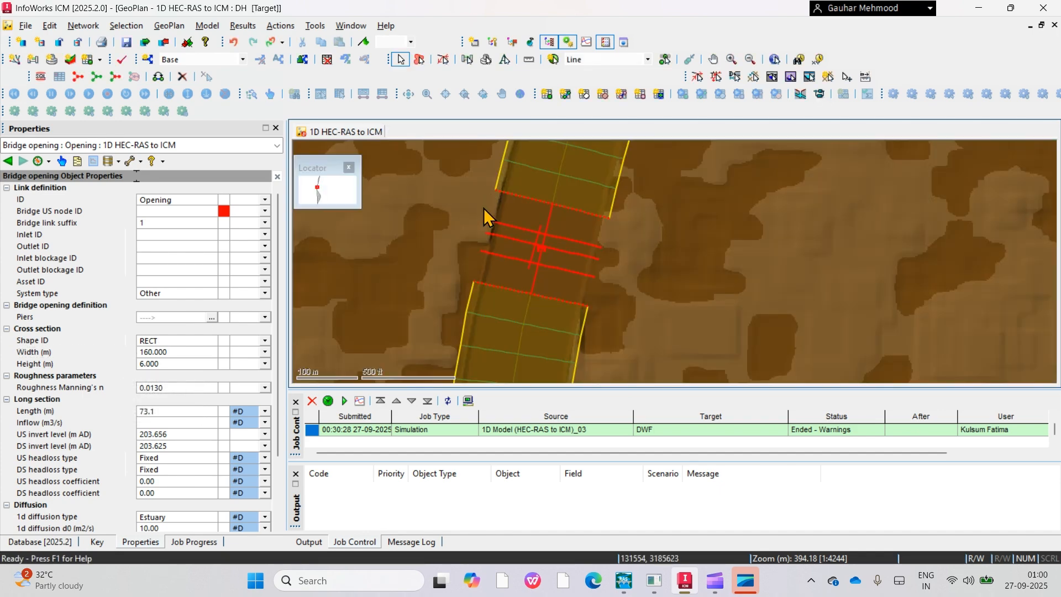
Insert the selected opening into the sections of the bridge and close the operation log
{"action": "left_click", "coordinate": [208, 26]}
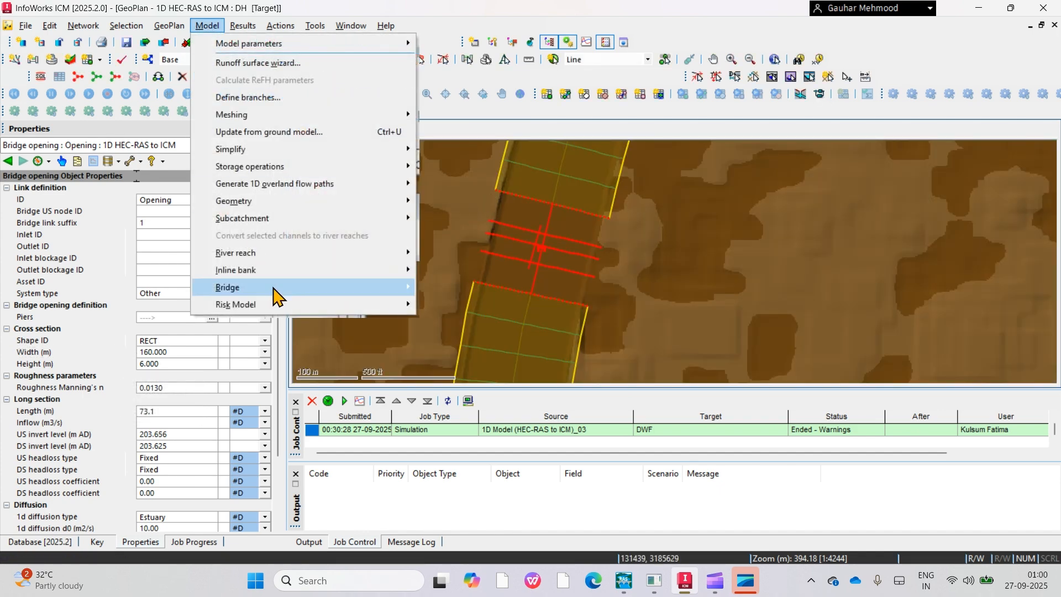
{"action": "mouse_move", "coordinate": [313, 291]}
{"action": "left_click", "coordinate": [505, 325]}
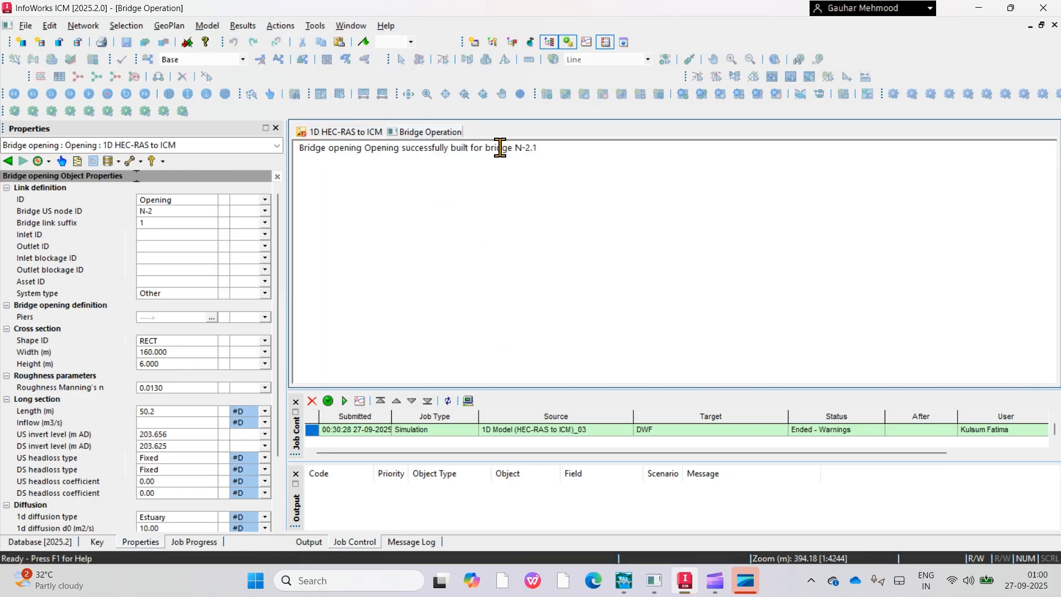
{"action": "right_click", "coordinate": [418, 141]}
{"action": "left_click", "coordinate": [456, 142]}
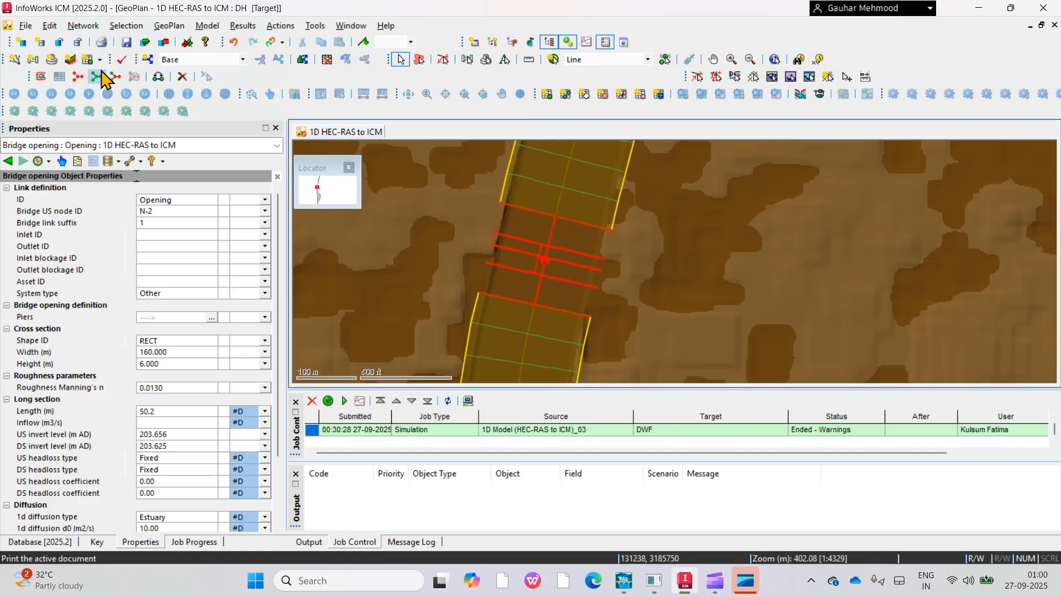
Examine the bridge deck and opening from several angles in a 3D view of the network, and close the view
{"action": "left_click", "coordinate": [74, 60]}
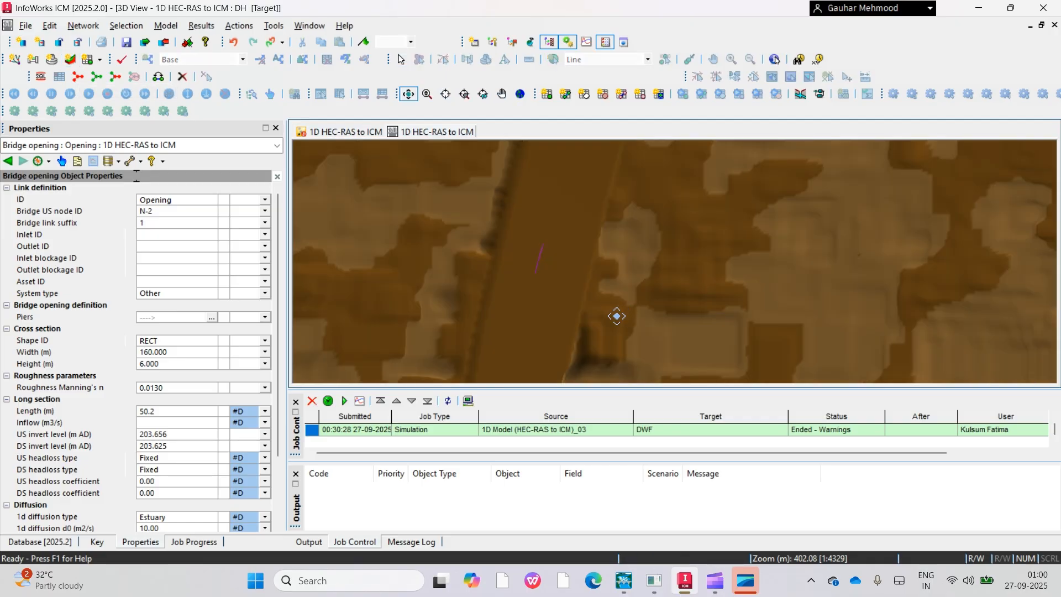
{"action": "left_click_drag", "start_coordinate": [568, 328], "coordinate": [579, 197]}
{"action": "left_click_drag", "start_coordinate": [533, 282], "coordinate": [638, 281]}
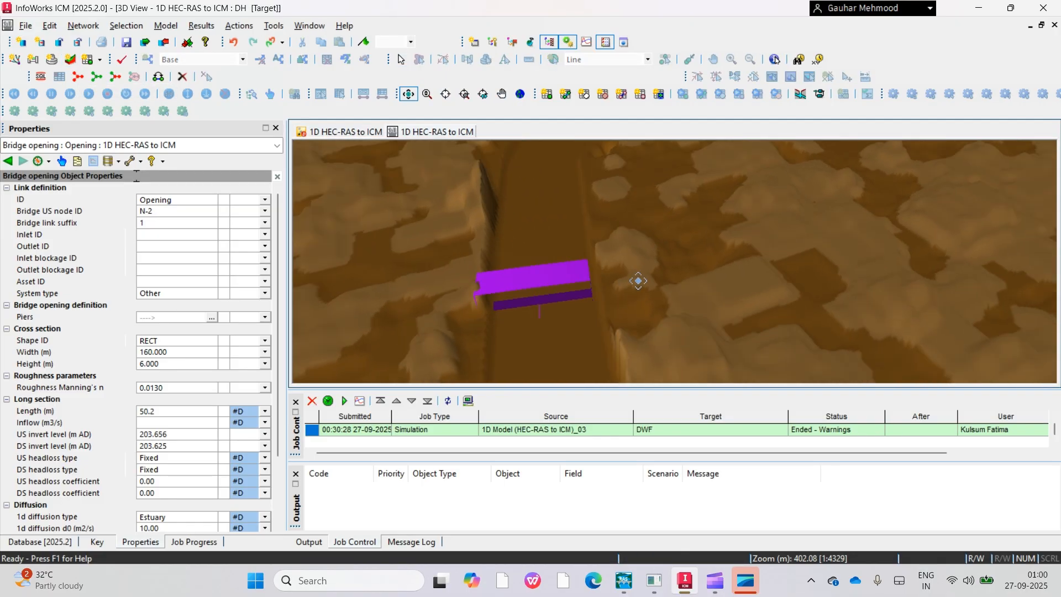
{"action": "mouse_move", "coordinate": [565, 310]}
{"action": "left_mouse_down"}
{"action": "mouse_move", "coordinate": [566, 251]}
{"action": "mouse_move", "coordinate": [550, 305]}
{"action": "left_mouse_up"}
{"action": "mouse_move", "coordinate": [539, 261]}
{"action": "left_mouse_down"}
{"action": "mouse_move", "coordinate": [611, 227]}
{"action": "mouse_move", "coordinate": [538, 260]}
{"action": "left_mouse_up"}
{"action": "right_click", "coordinate": [527, 211]}
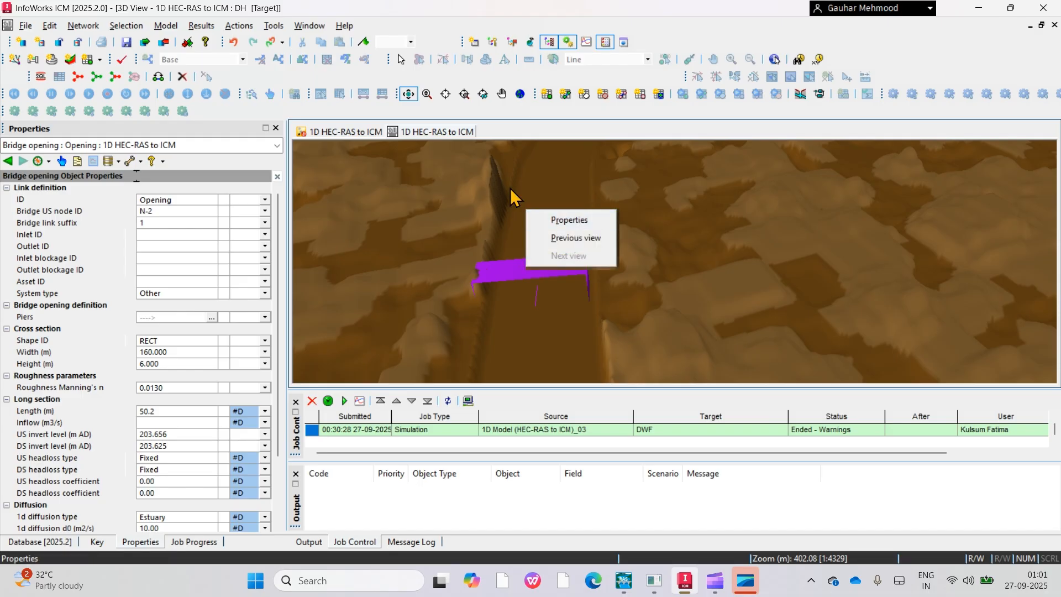
{"action": "right_click", "coordinate": [416, 138]}
{"action": "left_click", "coordinate": [468, 158]}
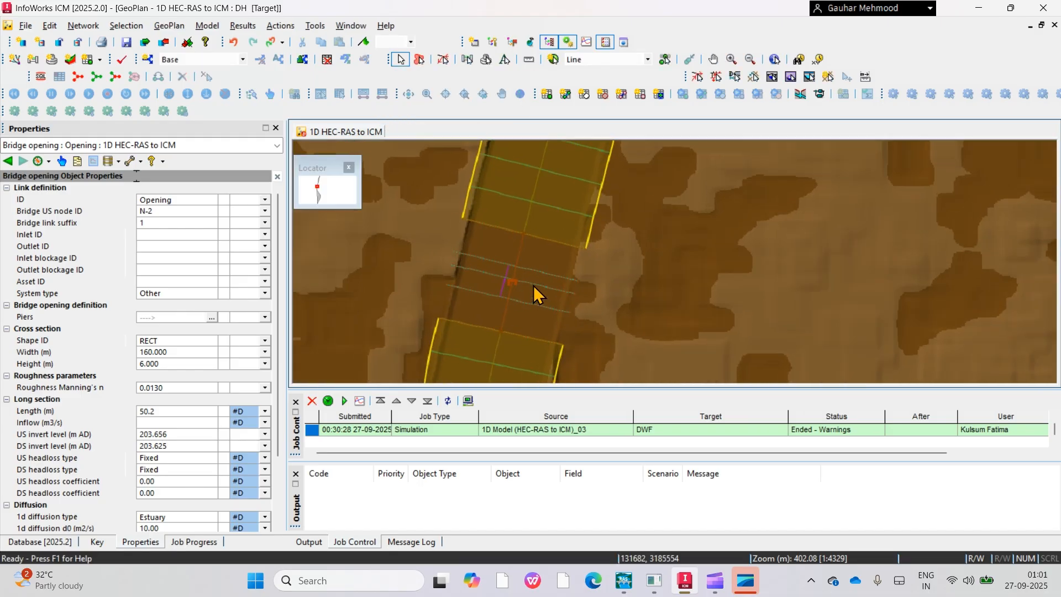
Select the bridge and its sections on the GeoPlan and build the bridge boundary from the section ends
{"action": "scroll", "coordinate": [534, 285], "scroll_direction": "up", "scroll_amount": 2}
{"action": "left_click_drag", "start_coordinate": [638, 263], "coordinate": [563, 282]}
{"action": "scroll", "coordinate": [671, 260], "scroll_direction": "down", "scroll_amount": 3}
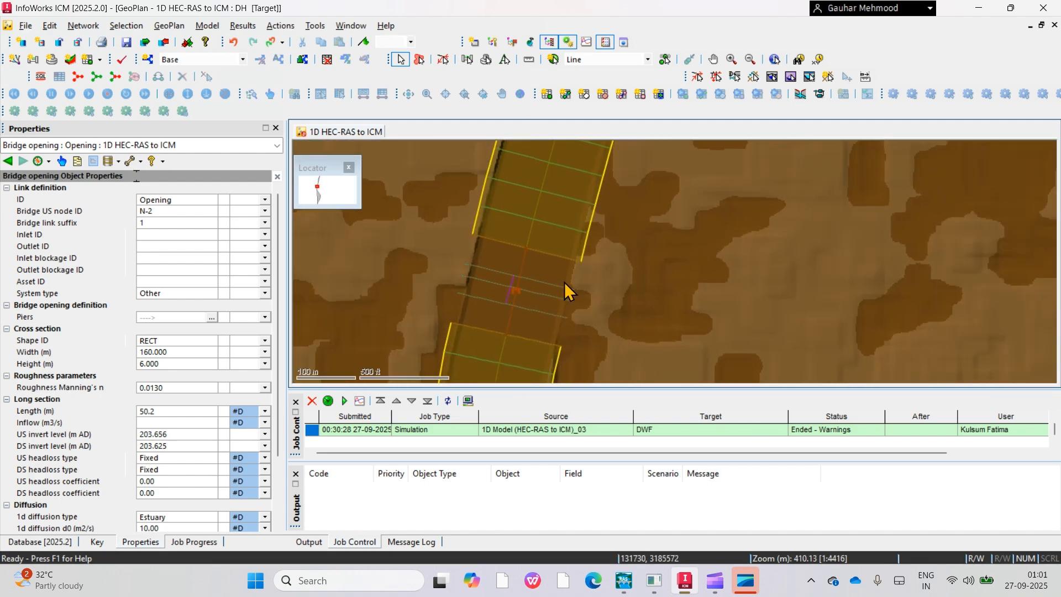
{"action": "scroll", "coordinate": [542, 280], "scroll_direction": "up", "scroll_amount": 2}
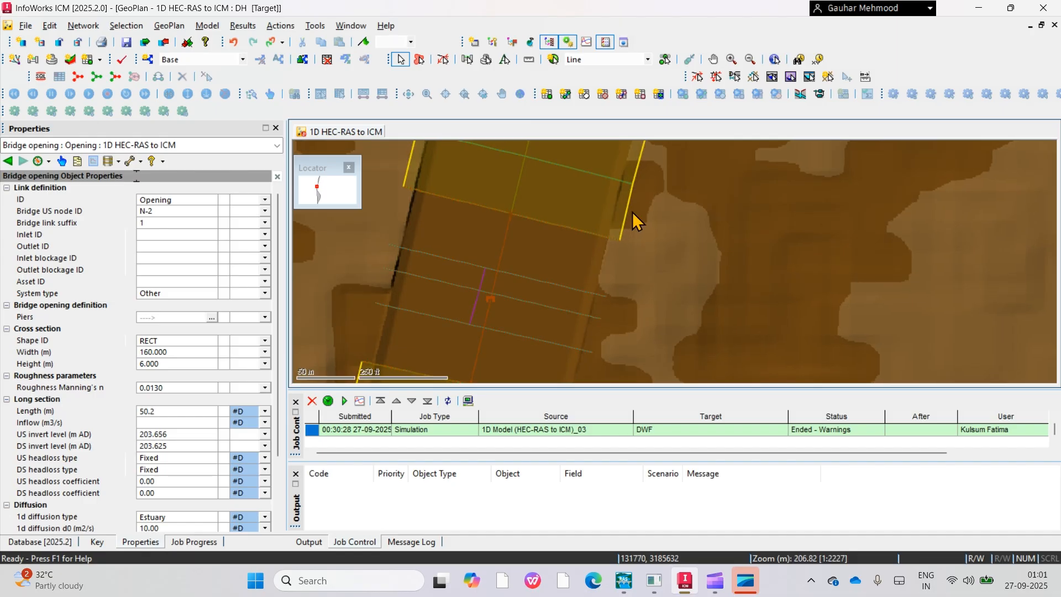
{"action": "scroll", "coordinate": [575, 240], "scroll_direction": "down", "scroll_amount": 2}
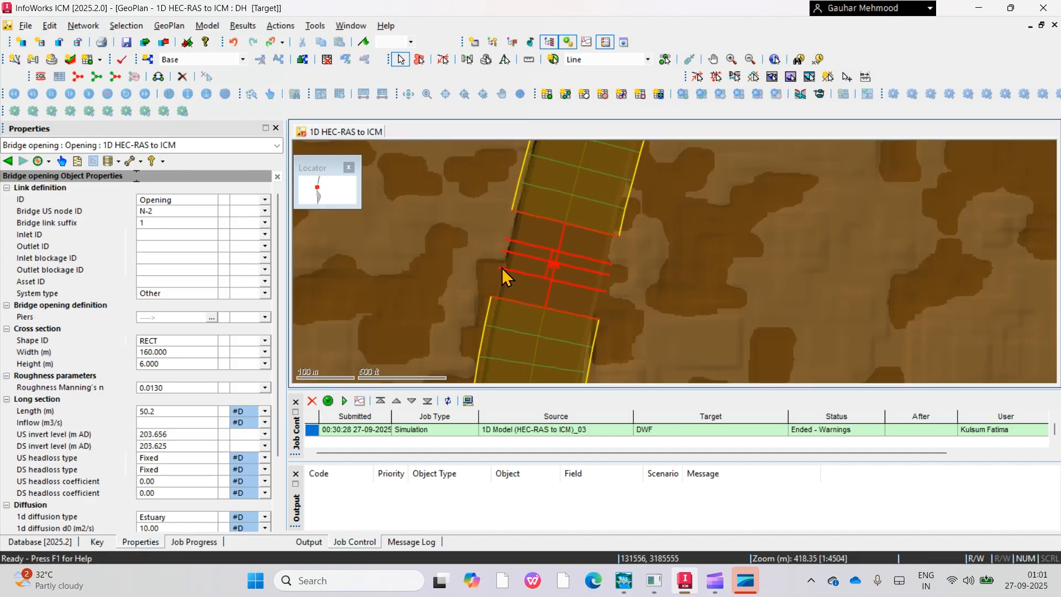
{"action": "left_click", "coordinate": [207, 25]}
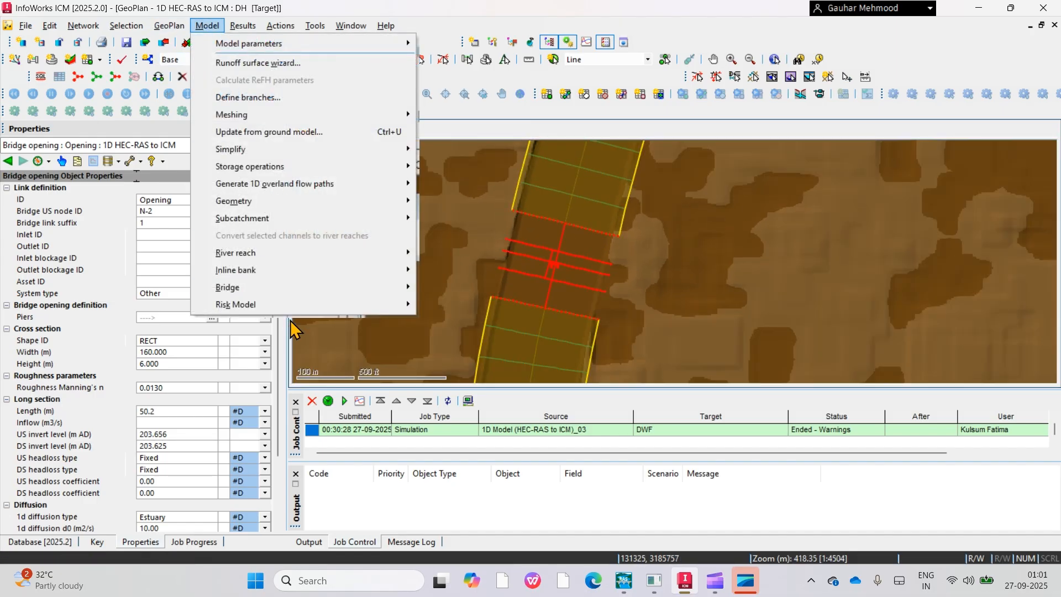
{"action": "mouse_move", "coordinate": [313, 288]}
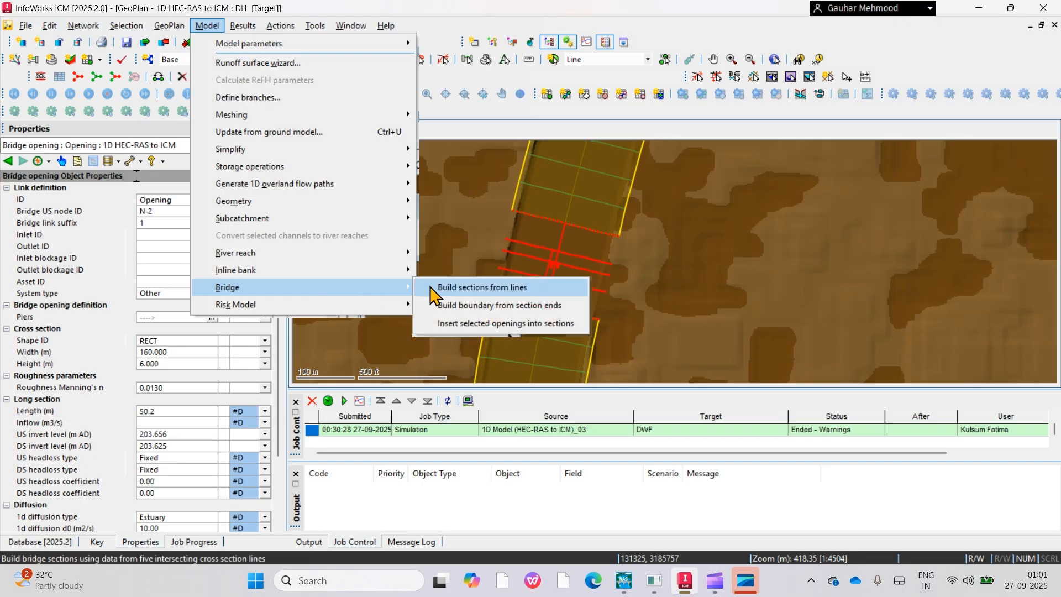
{"action": "left_click", "coordinate": [514, 306]}
Select the river reach upstream of the bridge and examine its left river bank levels and coefficients
{"action": "left_click_drag", "start_coordinate": [572, 273], "coordinate": [542, 305]}
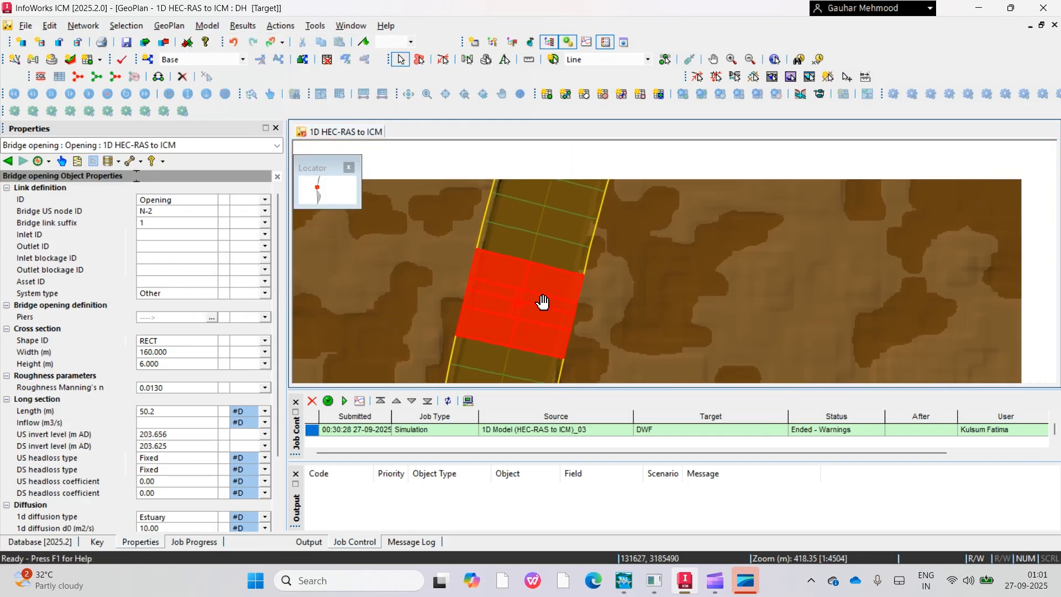
{"action": "left_click_drag", "start_coordinate": [609, 256], "coordinate": [588, 282]}
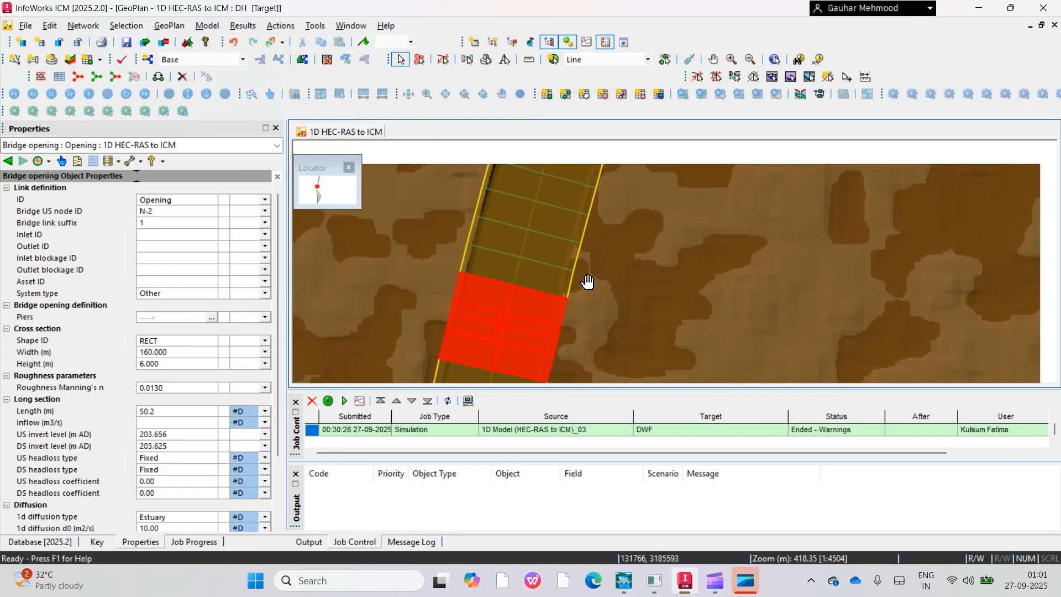
{"action": "left_click", "coordinate": [523, 244]}
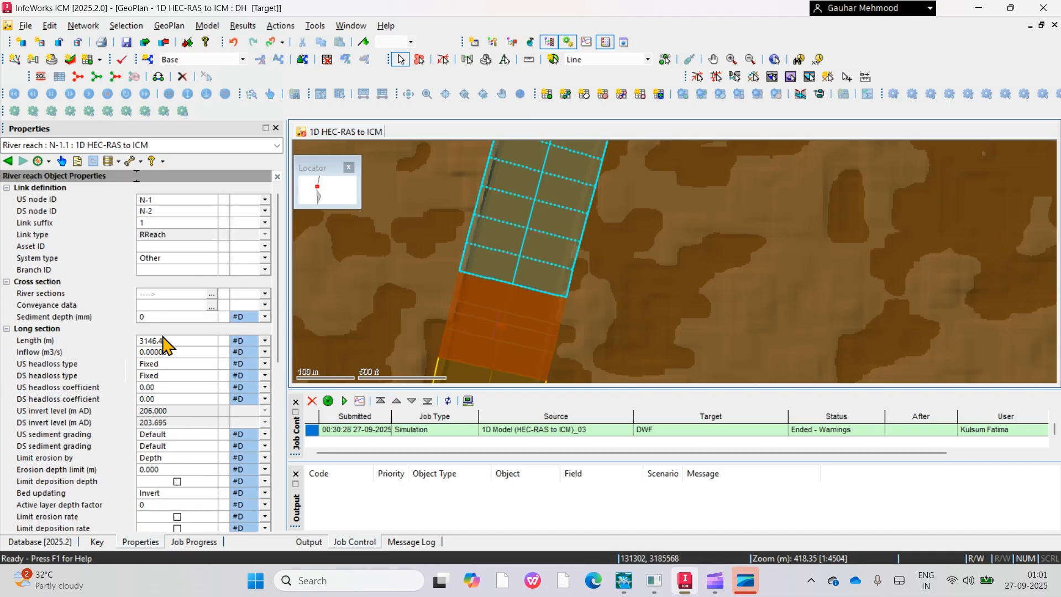
{"action": "scroll", "coordinate": [165, 347], "scroll_direction": "down", "scroll_amount": 6}
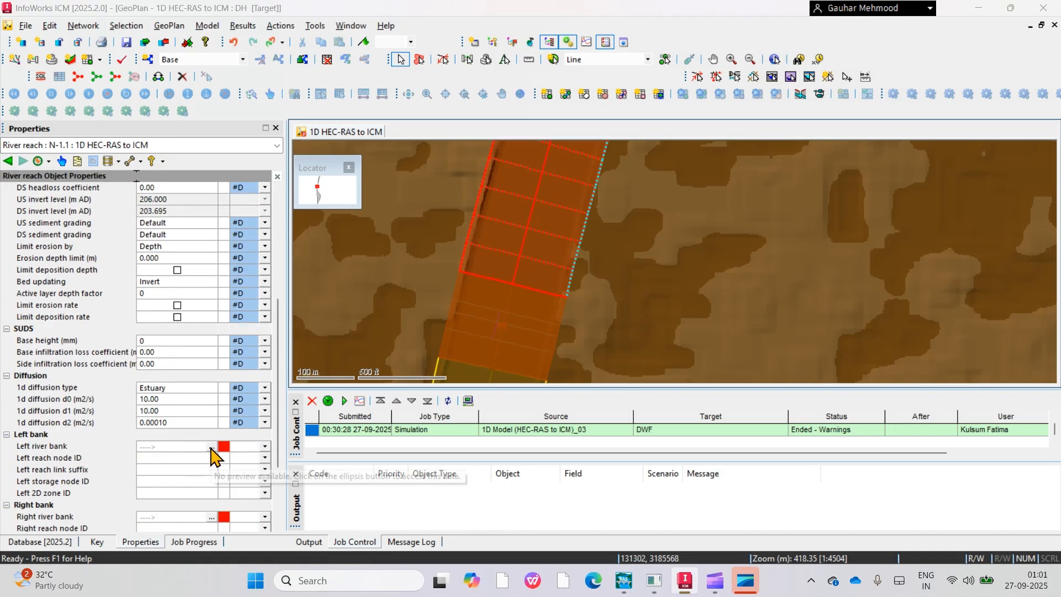
{"action": "left_click", "coordinate": [211, 447]}
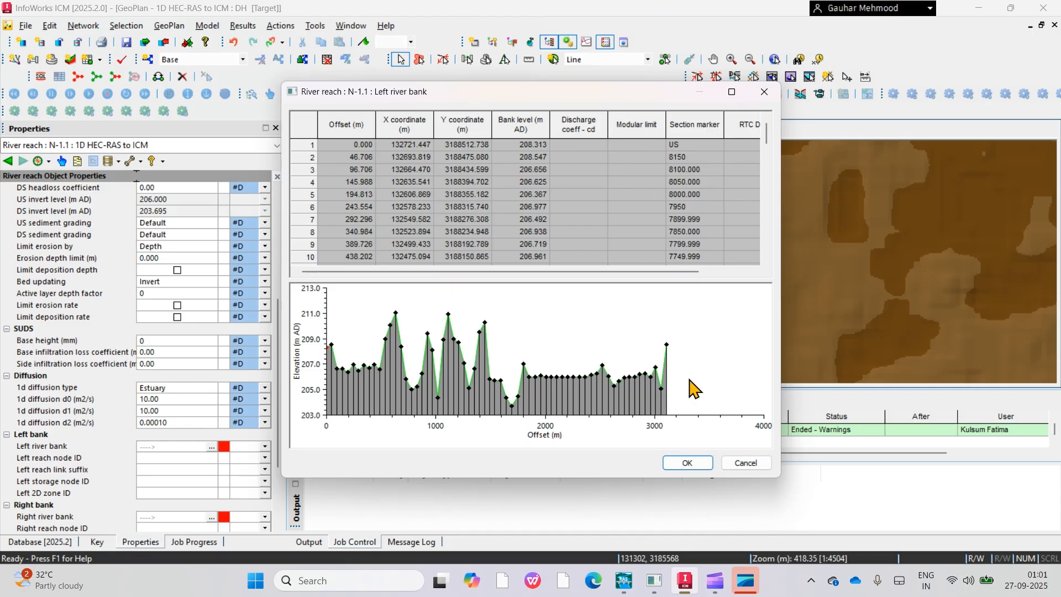
{"action": "left_click", "coordinate": [690, 466]}
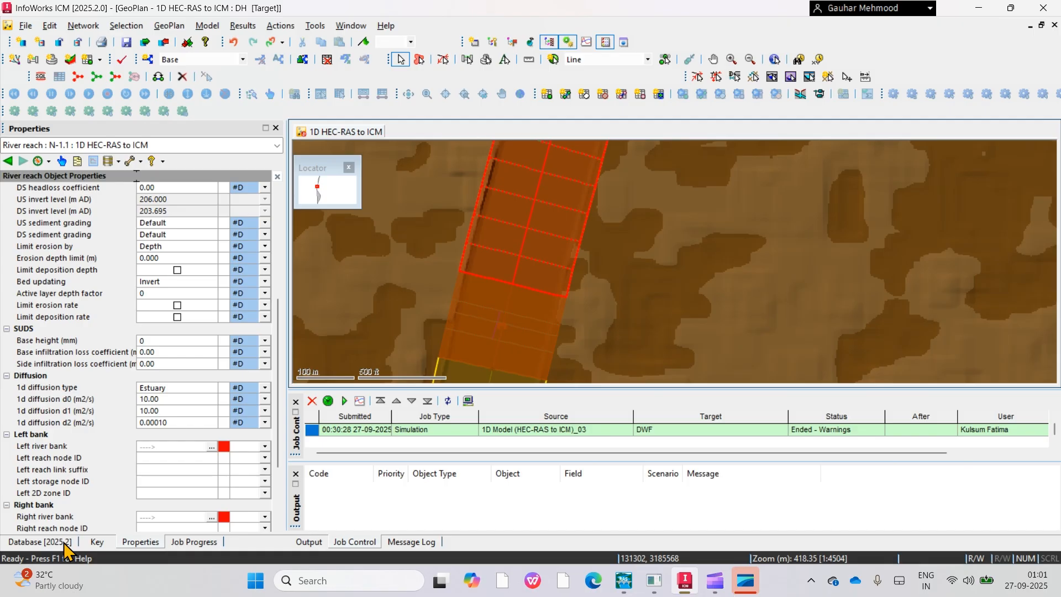
Run the Stored query from the database on the upstream river reach and check its left and right bank properties
{"action": "left_click", "coordinate": [65, 544]}
{"action": "scroll", "coordinate": [94, 473], "scroll_direction": "down", "scroll_amount": 15}
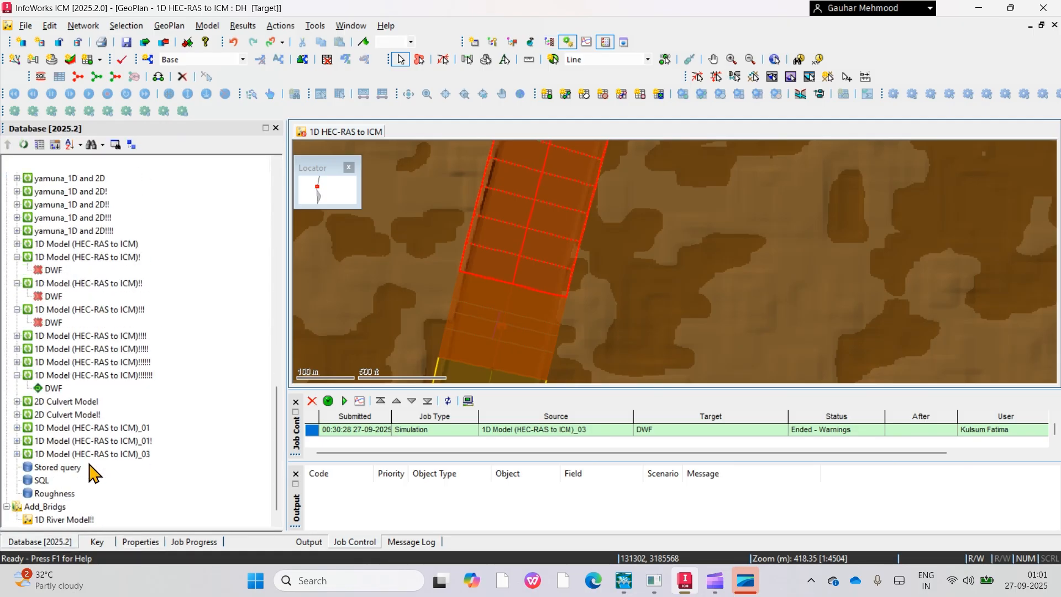
{"action": "scroll", "coordinate": [90, 470], "scroll_direction": "down", "scroll_amount": 1}
{"action": "left_click_drag", "start_coordinate": [60, 456], "coordinate": [503, 326]}
{"action": "left_click", "coordinate": [139, 542]}
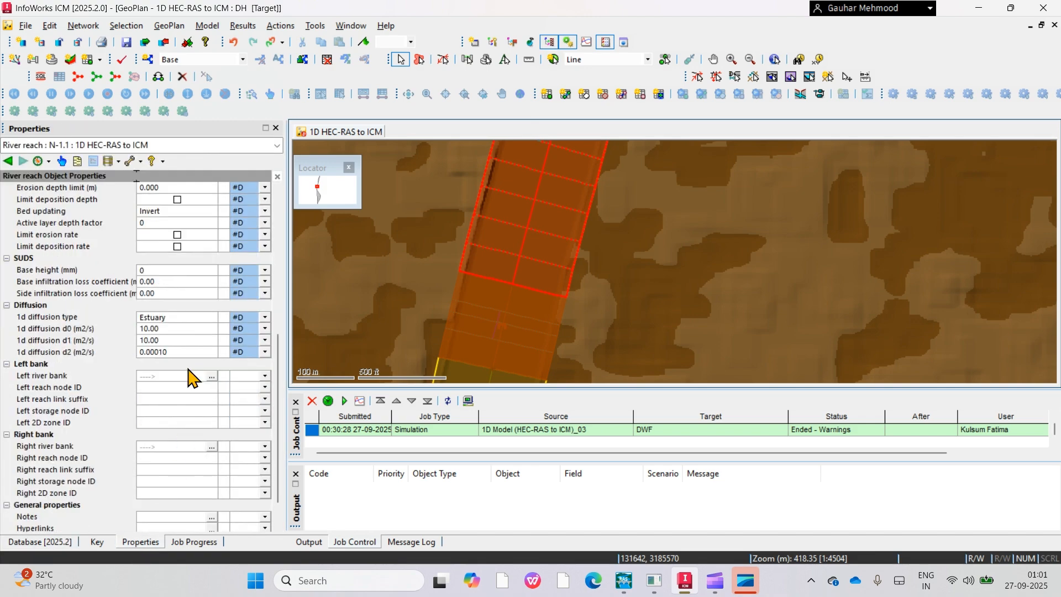
{"action": "scroll", "coordinate": [194, 381], "scroll_direction": "down", "scroll_amount": 1}
Select the river reach downstream of the bridge, run the Stored query on it, and open the query
{"action": "left_click_drag", "start_coordinate": [557, 358], "coordinate": [616, 132]}
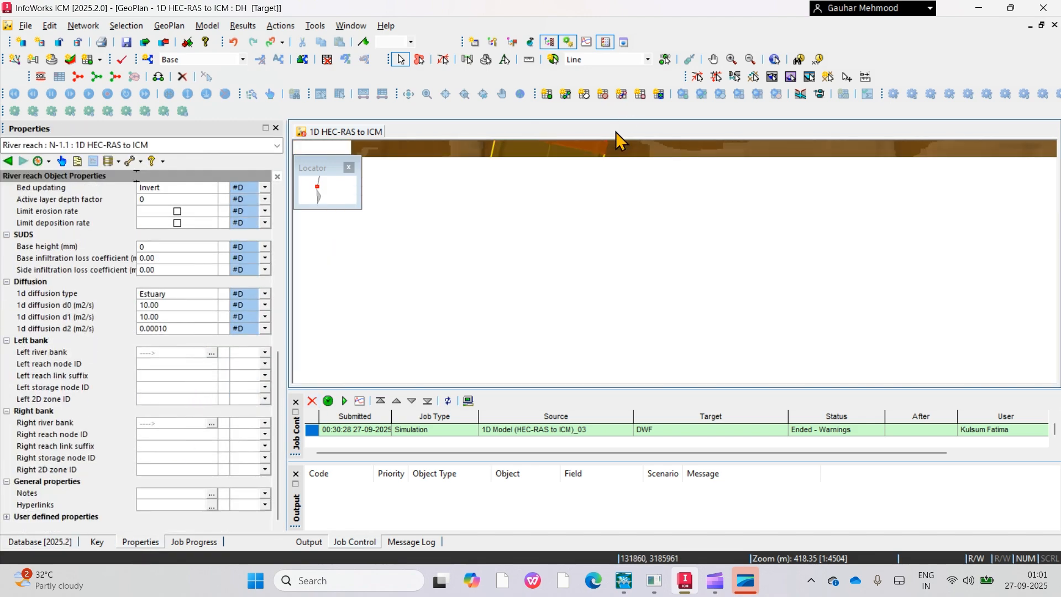
{"action": "left_click", "coordinate": [535, 217]}
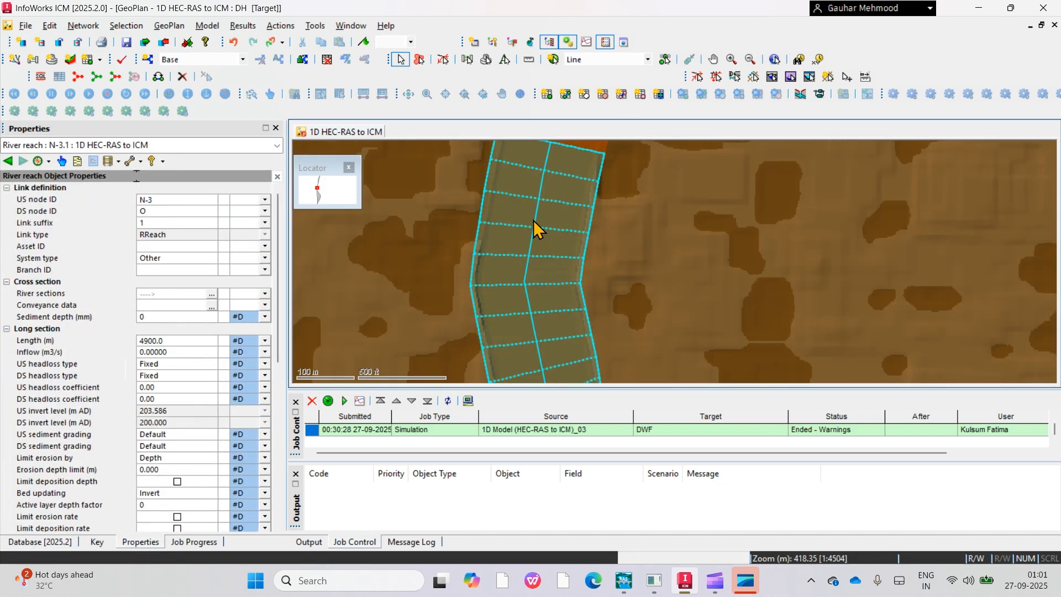
{"action": "scroll", "coordinate": [155, 448], "scroll_direction": "down", "scroll_amount": 8}
{"action": "left_click", "coordinate": [59, 543]}
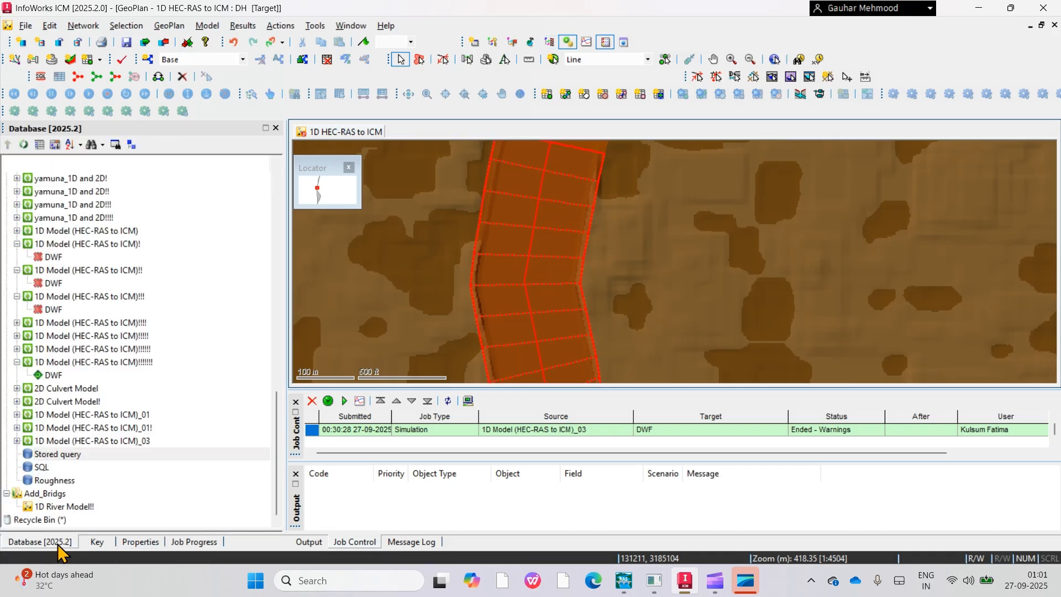
{"action": "left_click_drag", "start_coordinate": [55, 458], "coordinate": [458, 298]}
{"action": "double_click", "coordinate": [50, 456]}
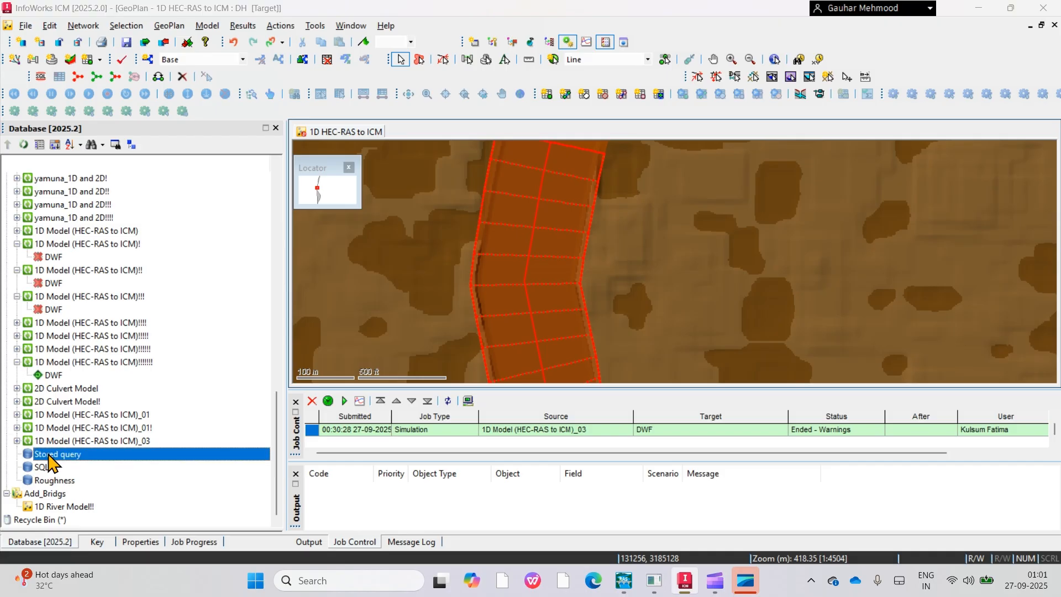
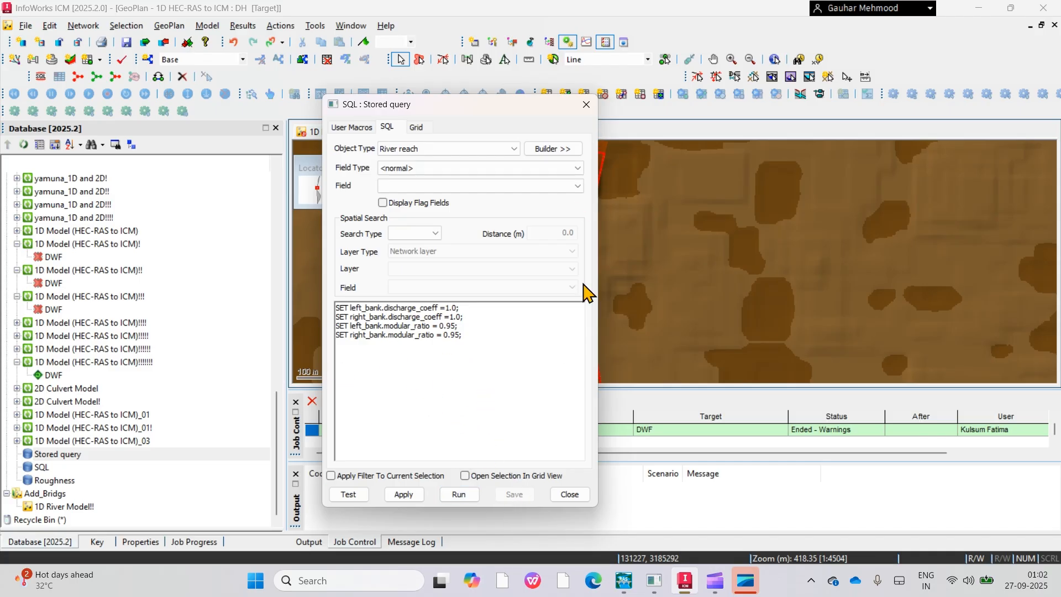
Close the Stored query and examine the bank properties of the river reach downstream of the bridge
{"action": "left_click", "coordinate": [587, 105]}
{"action": "scroll", "coordinate": [544, 220], "scroll_direction": "down", "scroll_amount": 4}
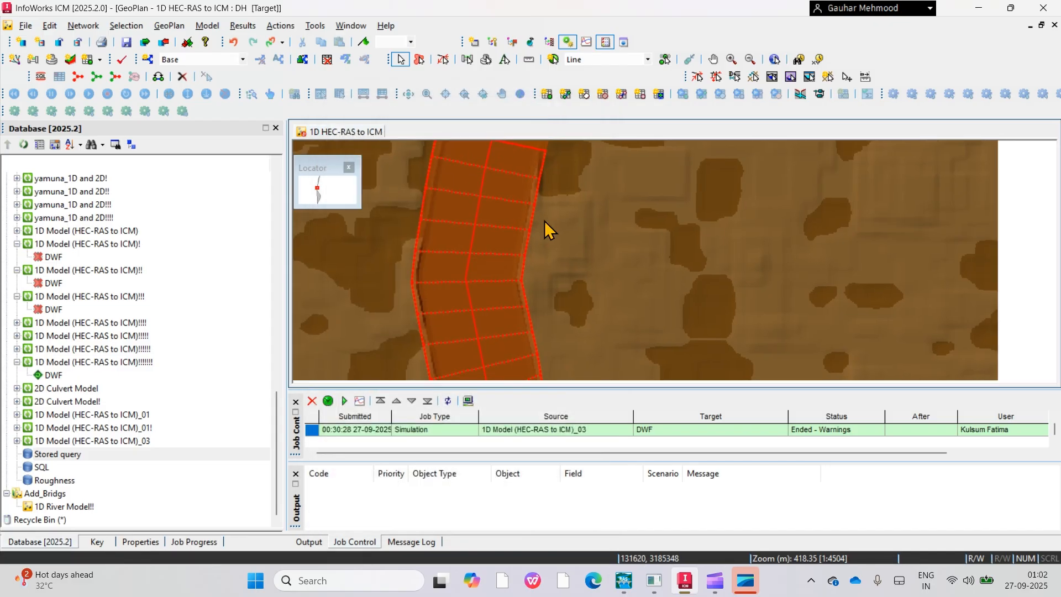
{"action": "scroll", "coordinate": [534, 229], "scroll_direction": "up", "scroll_amount": 4}
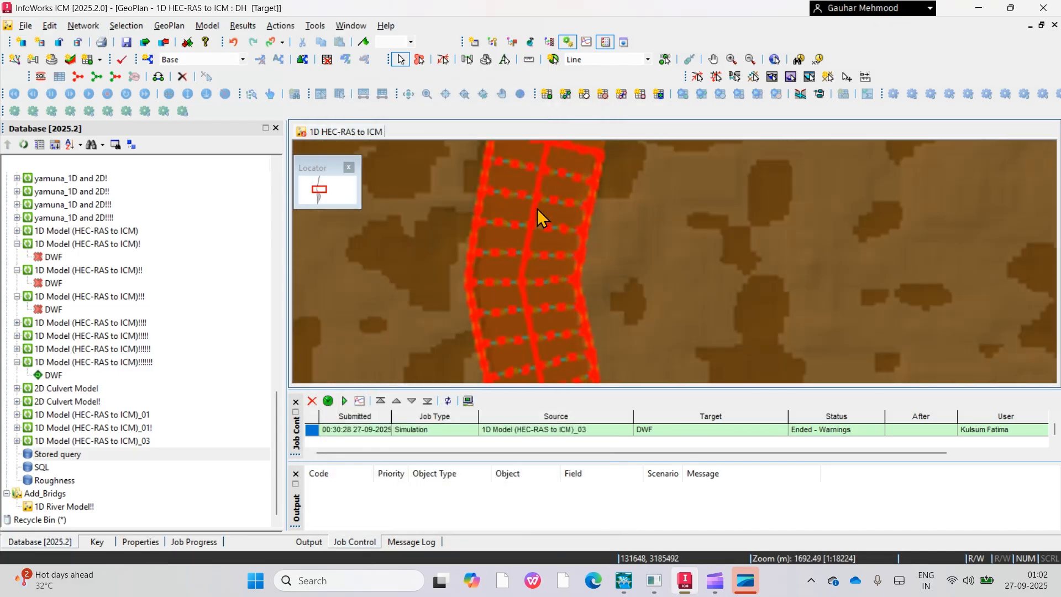
{"action": "double_click", "coordinate": [536, 177]}
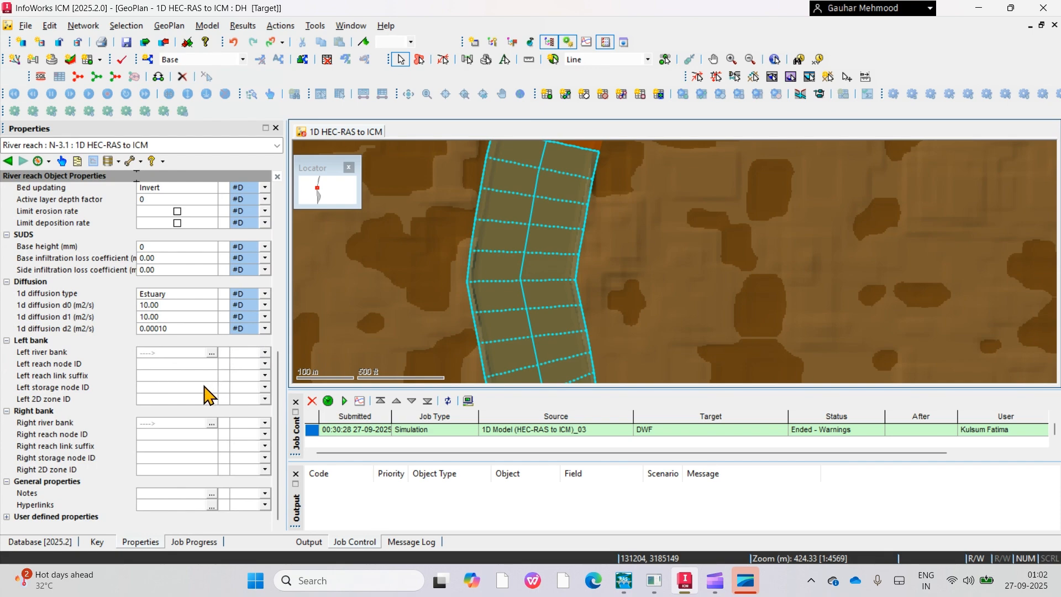
{"action": "scroll", "coordinate": [191, 467], "scroll_direction": "up", "scroll_amount": 8}
{"action": "scroll", "coordinate": [191, 458], "scroll_direction": "up", "scroll_amount": 1}
{"action": "scroll", "coordinate": [199, 430], "scroll_direction": "down", "scroll_amount": 4}
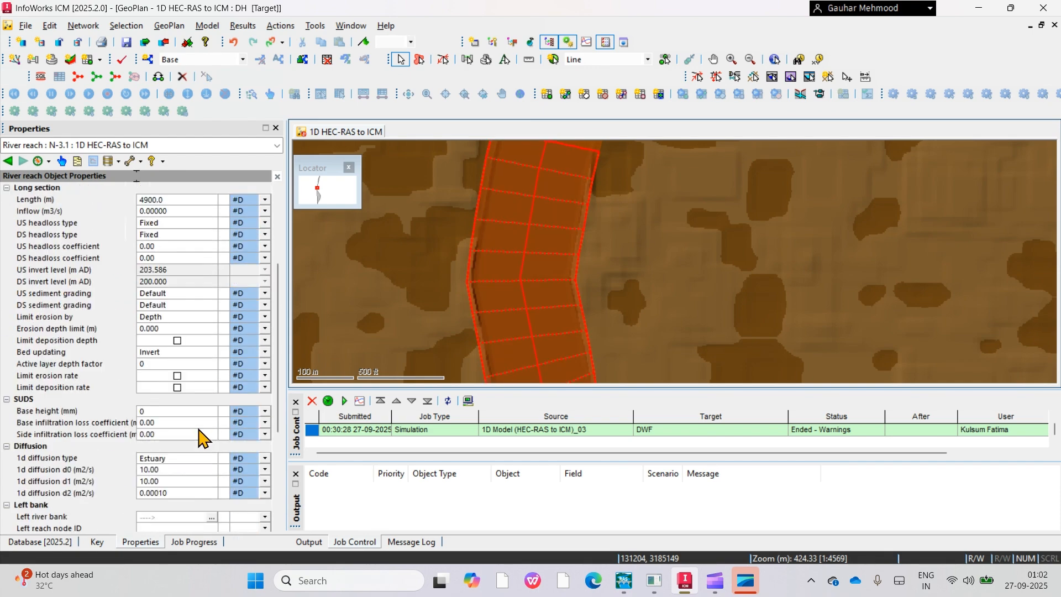
{"action": "scroll", "coordinate": [199, 430], "scroll_direction": "up", "scroll_amount": 2}
{"action": "scroll", "coordinate": [607, 205], "scroll_direction": "down", "scroll_amount": 6}
{"action": "scroll", "coordinate": [609, 203], "scroll_direction": "down", "scroll_amount": 1}
Validate the 1D HEC-RAS to ICM network and commit its changes to the database
{"action": "left_click_drag", "start_coordinate": [633, 197], "coordinate": [515, 323]}
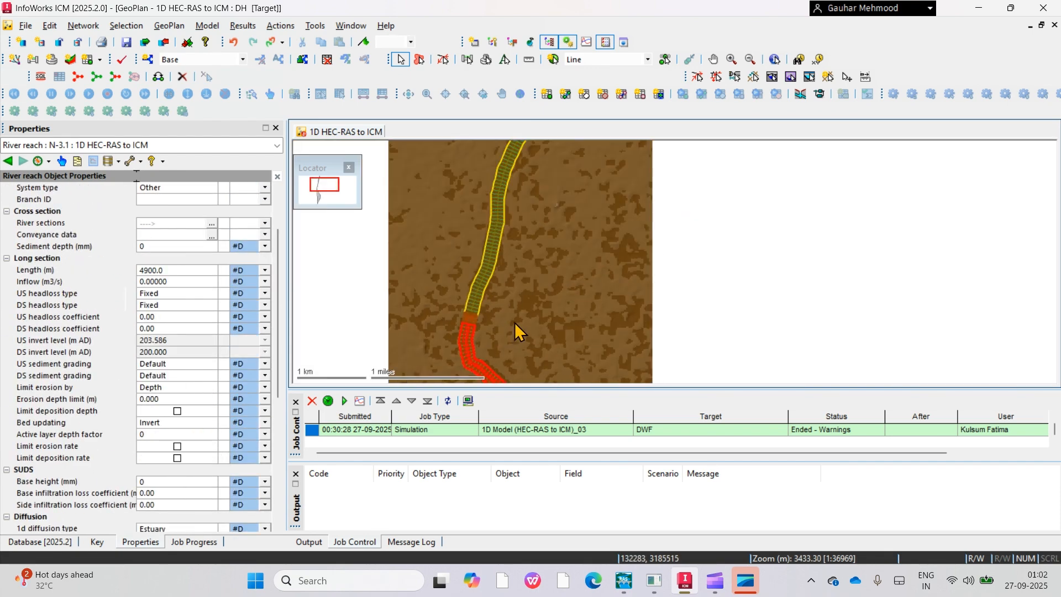
{"action": "left_click_drag", "start_coordinate": [548, 241], "coordinate": [512, 343]}
{"action": "scroll", "coordinate": [528, 271], "scroll_direction": "up", "scroll_amount": 3}
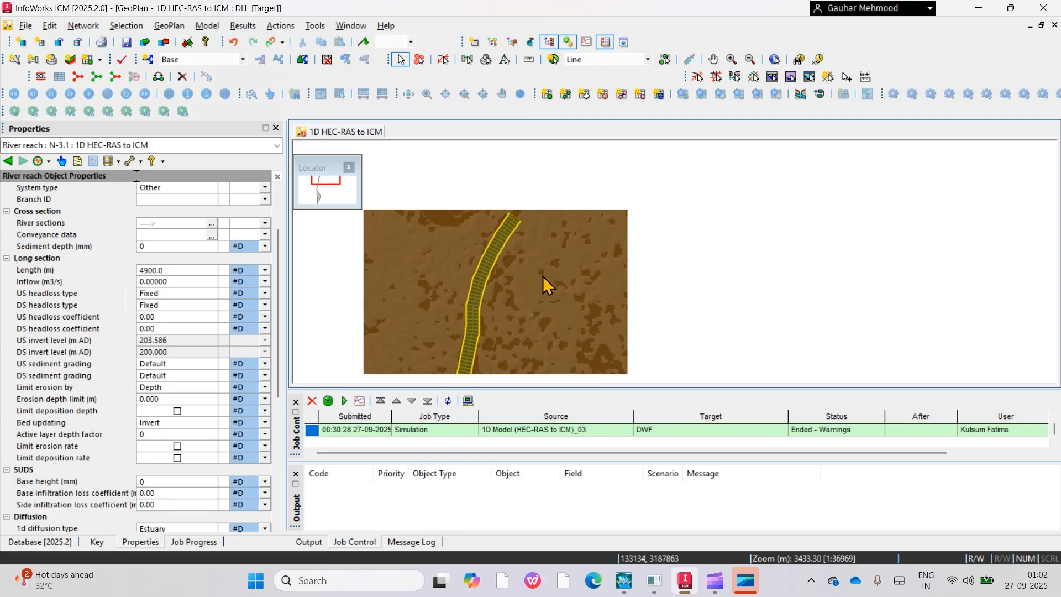
{"action": "scroll", "coordinate": [529, 293], "scroll_direction": "down", "scroll_amount": 3}
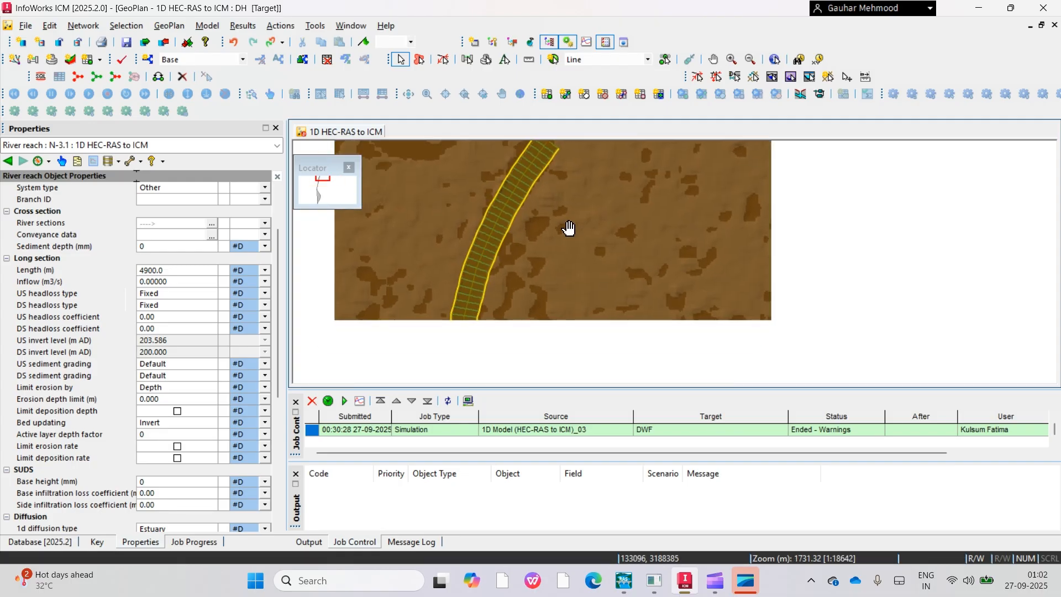
{"action": "left_click_drag", "start_coordinate": [559, 280], "coordinate": [577, 233]}
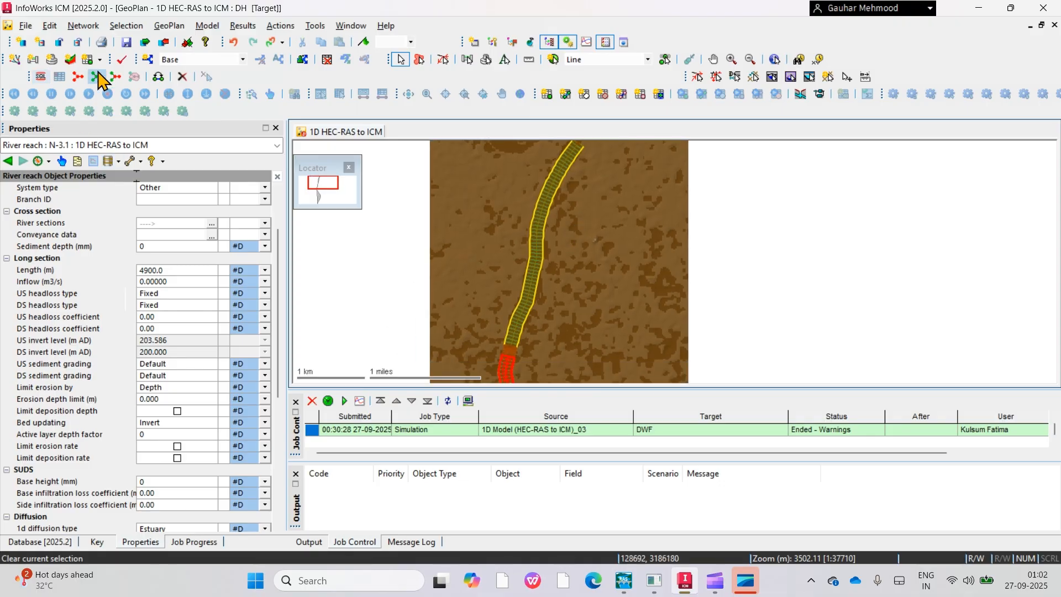
{"action": "left_click", "coordinate": [121, 59]}
{"action": "left_click", "coordinate": [622, 216]}
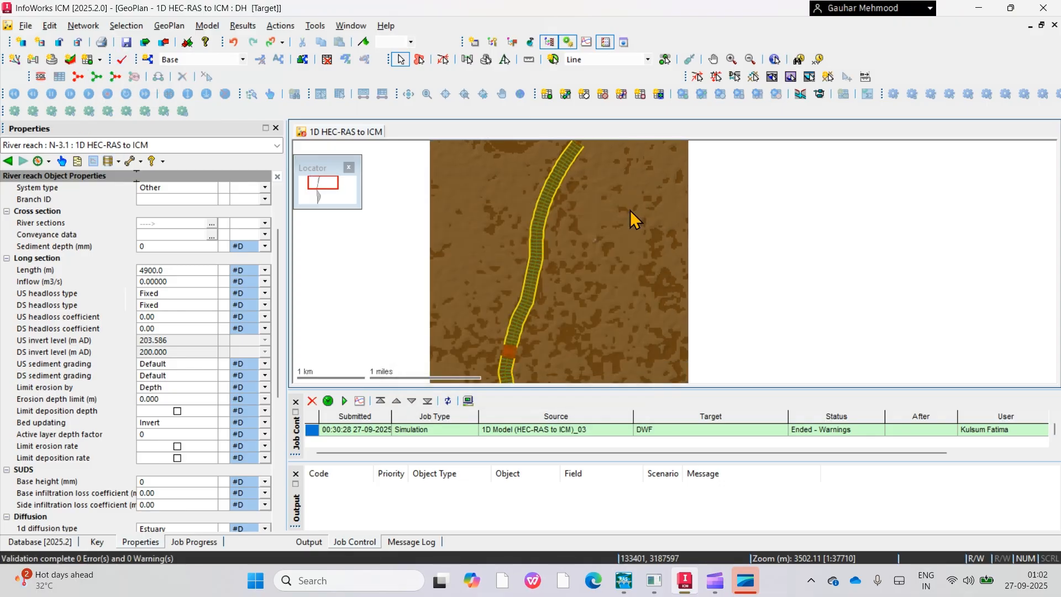
{"action": "left_click", "coordinate": [145, 43]}
{"action": "left_click", "coordinate": [668, 199]}
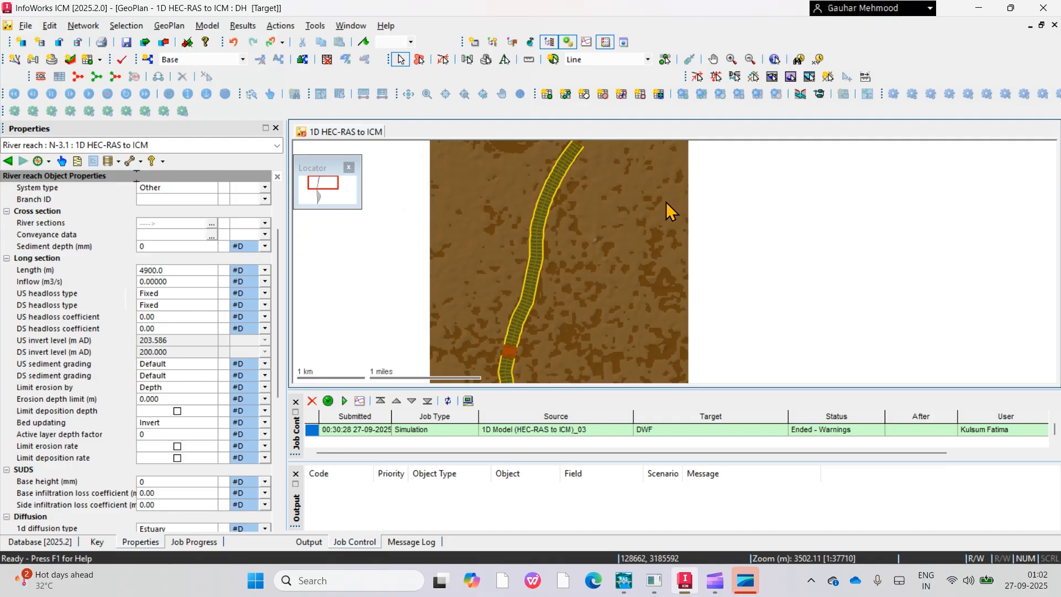
{"action": "left_click_drag", "start_coordinate": [623, 253], "coordinate": [581, 265]}
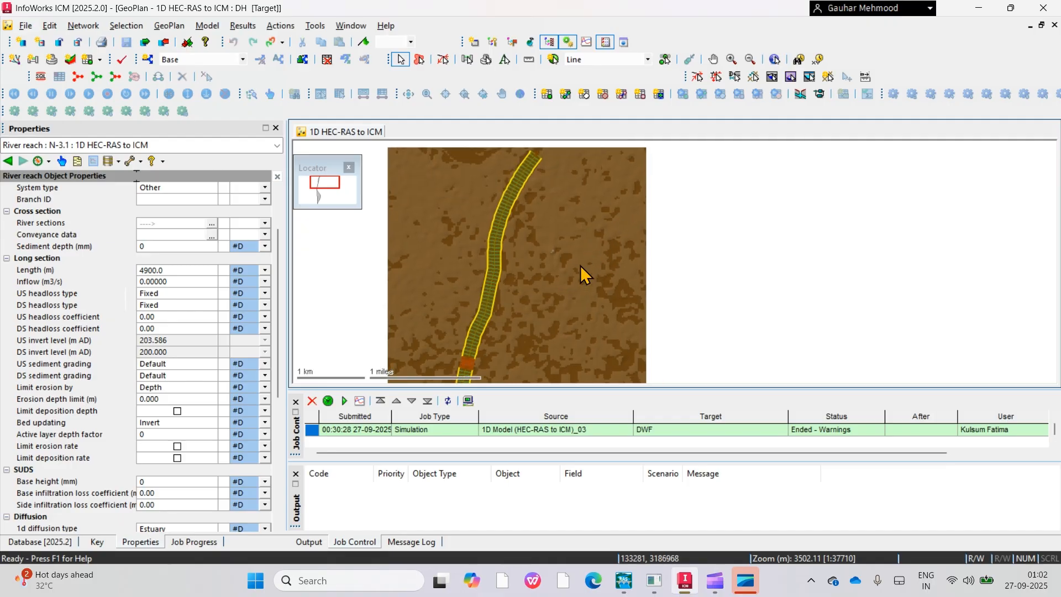
Open the HEC-RAS Inflow event from the database and review its time-varying flow values
{"action": "left_click", "coordinate": [40, 542]}
{"action": "scroll", "coordinate": [102, 332], "scroll_direction": "up", "scroll_amount": 5}
{"action": "scroll", "coordinate": [97, 291], "scroll_direction": "up", "scroll_amount": 5}
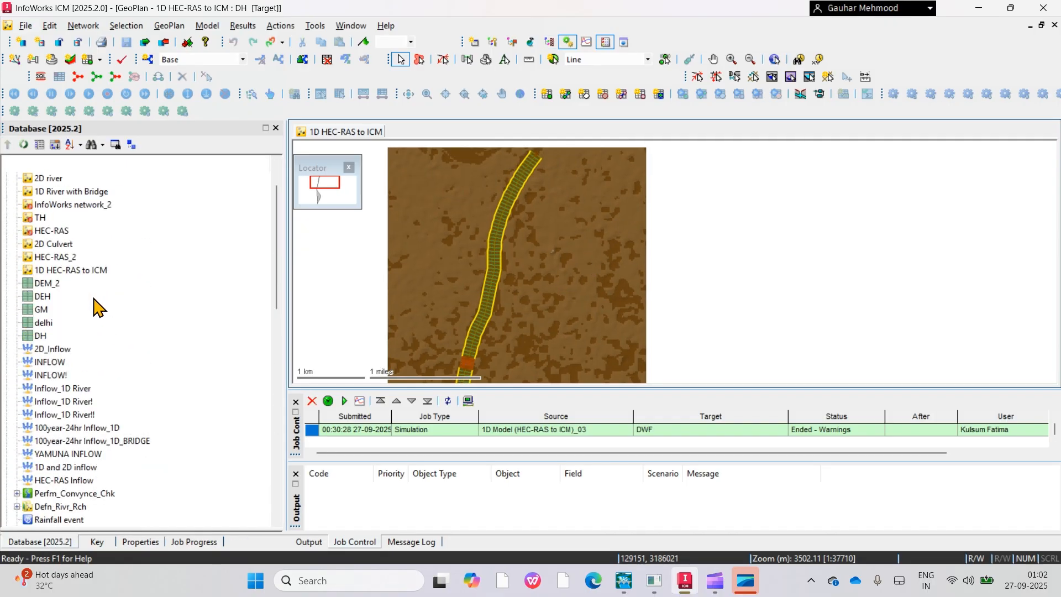
{"action": "scroll", "coordinate": [83, 392], "scroll_direction": "down", "scroll_amount": 2}
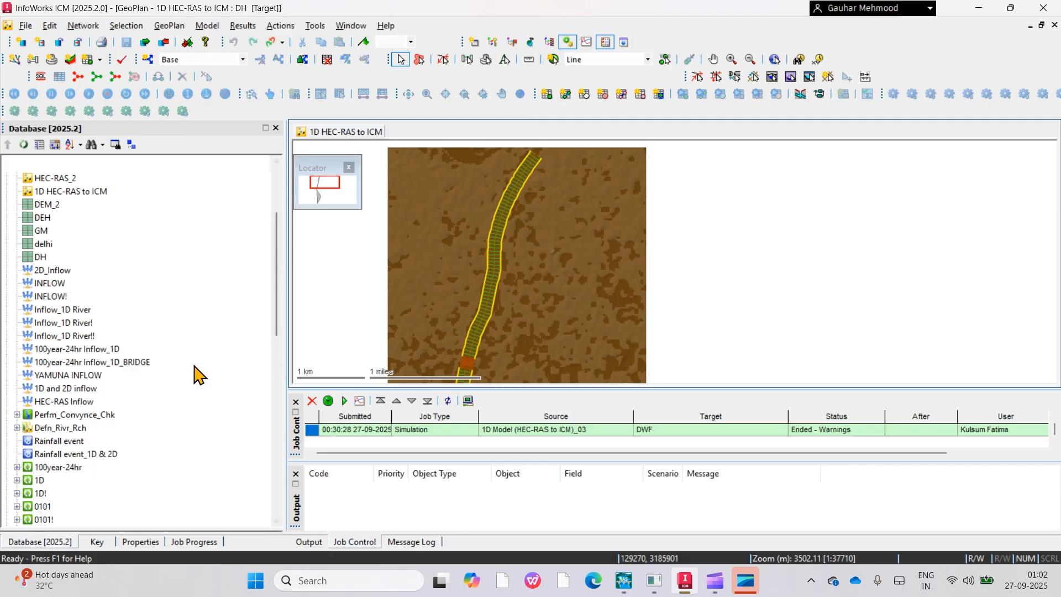
{"action": "double_click", "coordinate": [63, 402]}
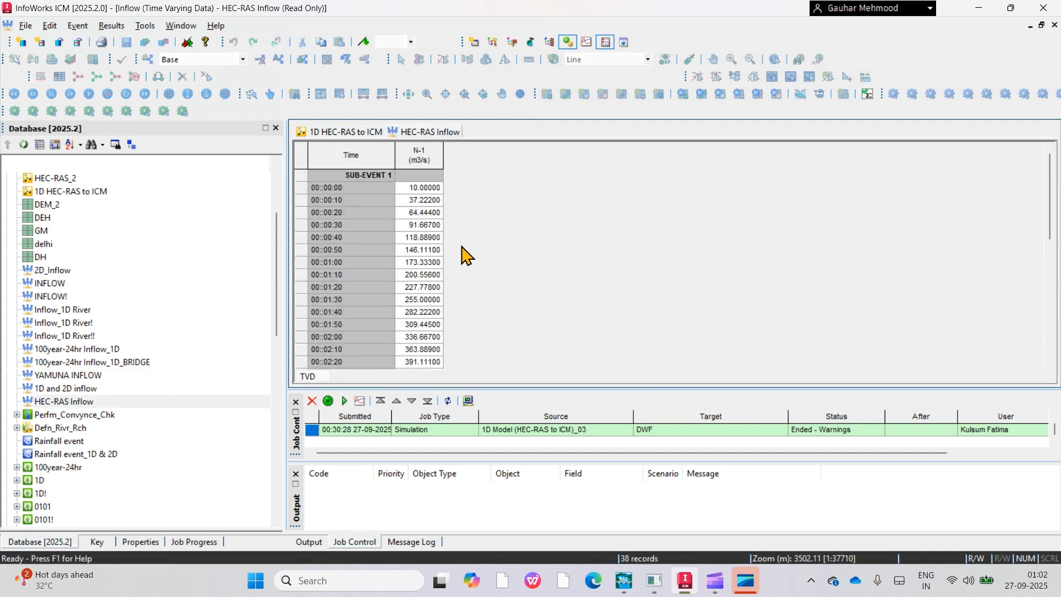
{"action": "scroll", "coordinate": [420, 251], "scroll_direction": "down", "scroll_amount": 6}
{"action": "scroll", "coordinate": [419, 275], "scroll_direction": "up", "scroll_amount": 8}
{"action": "scroll", "coordinate": [418, 277], "scroll_direction": "down", "scroll_amount": 2}
{"action": "scroll", "coordinate": [421, 283], "scroll_direction": "down", "scroll_amount": 6}
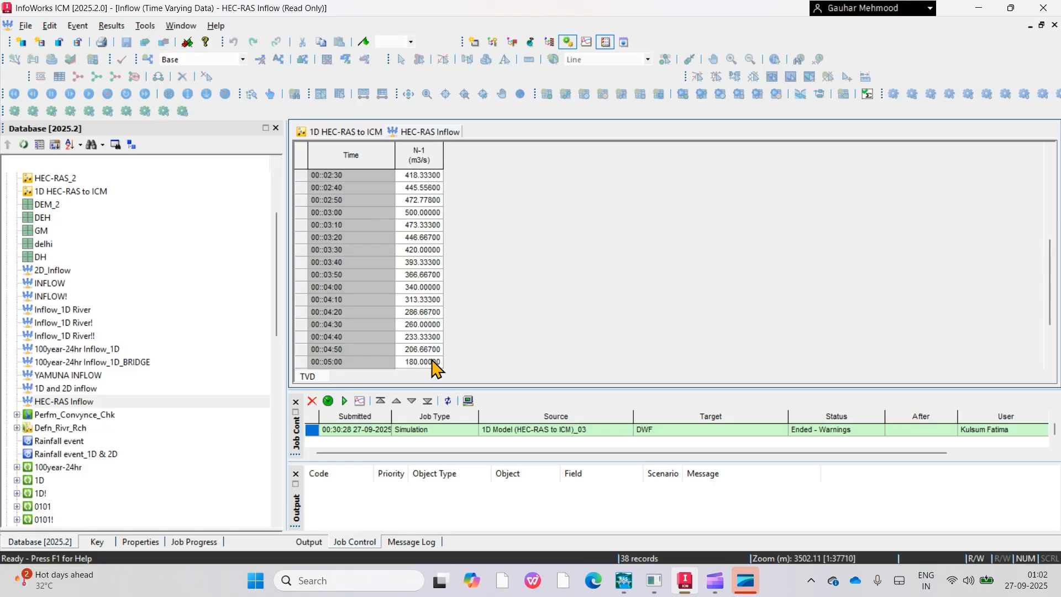
{"action": "scroll", "coordinate": [431, 351], "scroll_direction": "up", "scroll_amount": 8}
Check the object reference in the inflow's profile properties and close them
{"action": "right_click", "coordinate": [431, 250]}
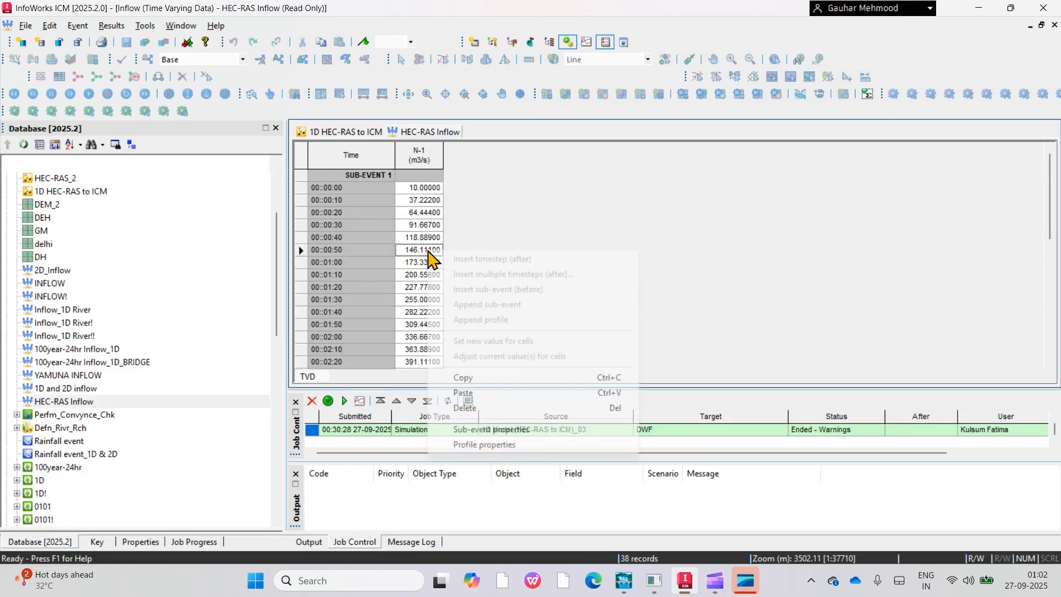
{"action": "left_click", "coordinate": [490, 445]}
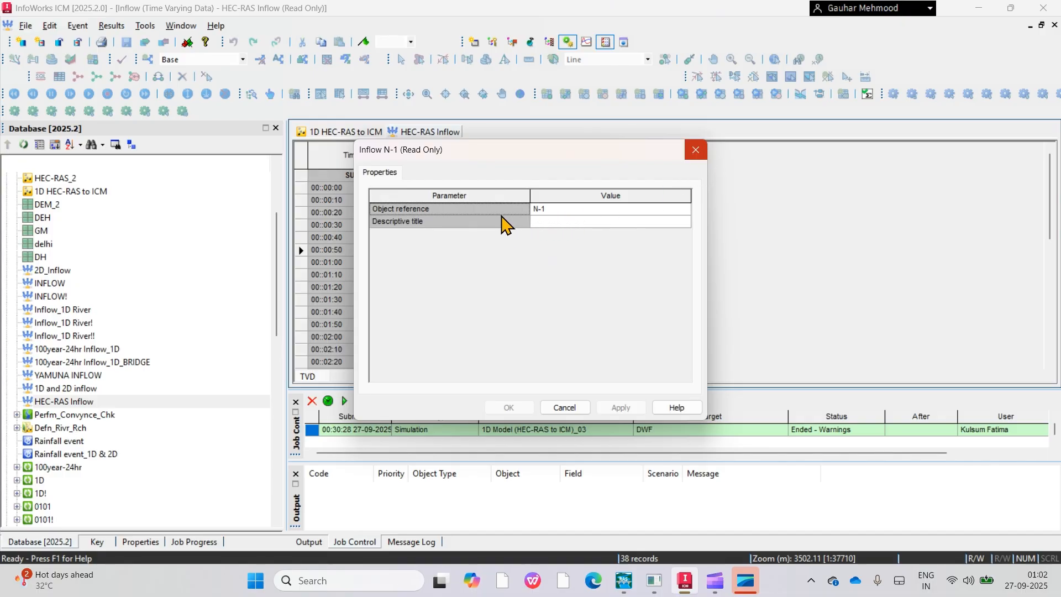
{"action": "left_click", "coordinate": [335, 127]}
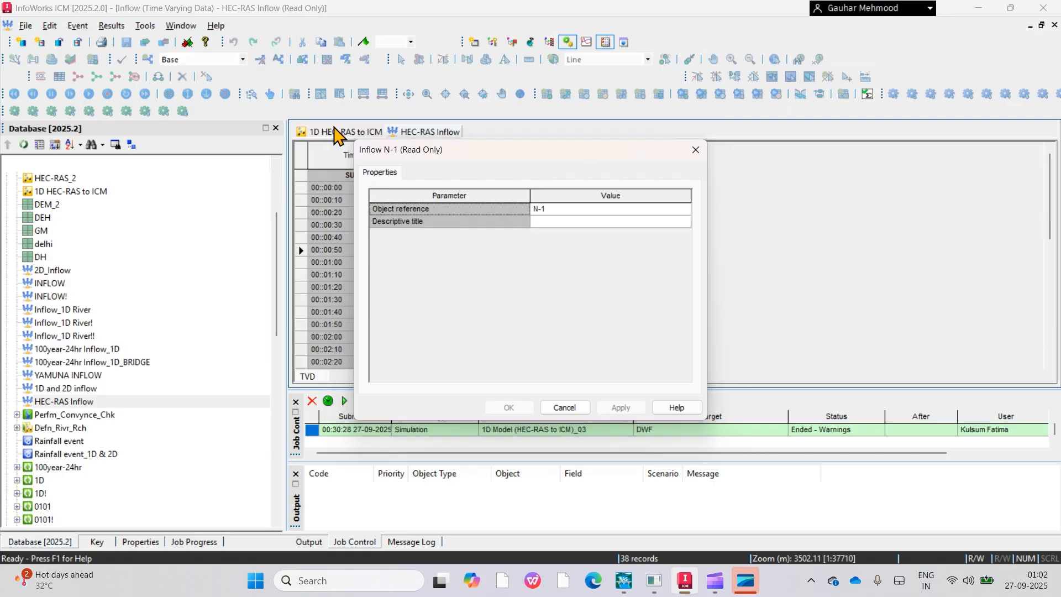
{"action": "left_click", "coordinate": [695, 151]}
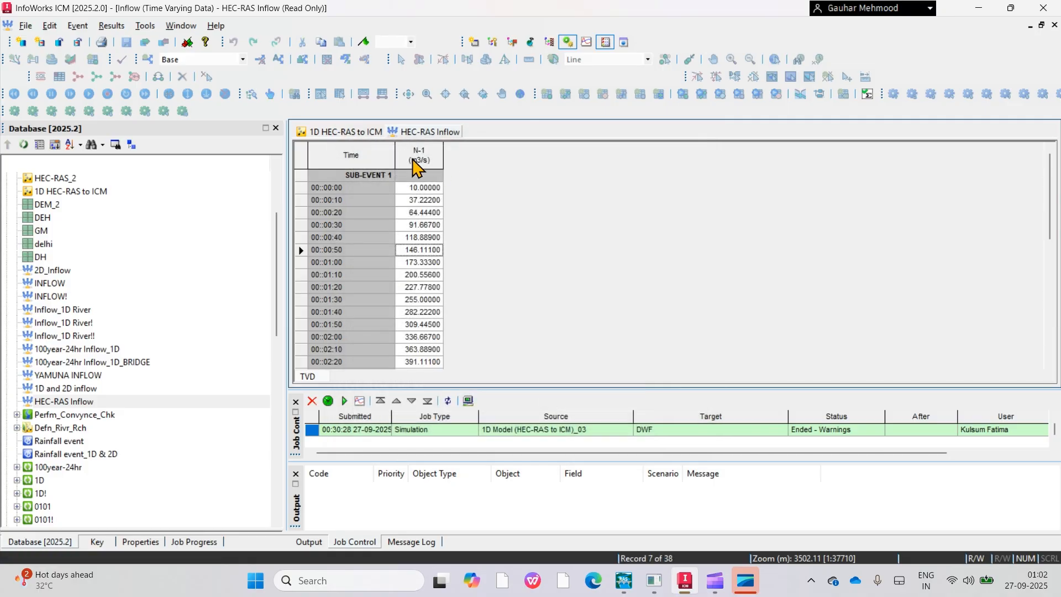
Check the node ID at the upstream end of the river against the inflow profile, and close the HEC-RAS Inflow table
{"action": "left_click", "coordinate": [348, 132]}
{"action": "scroll", "coordinate": [536, 155], "scroll_direction": "up", "scroll_amount": 8}
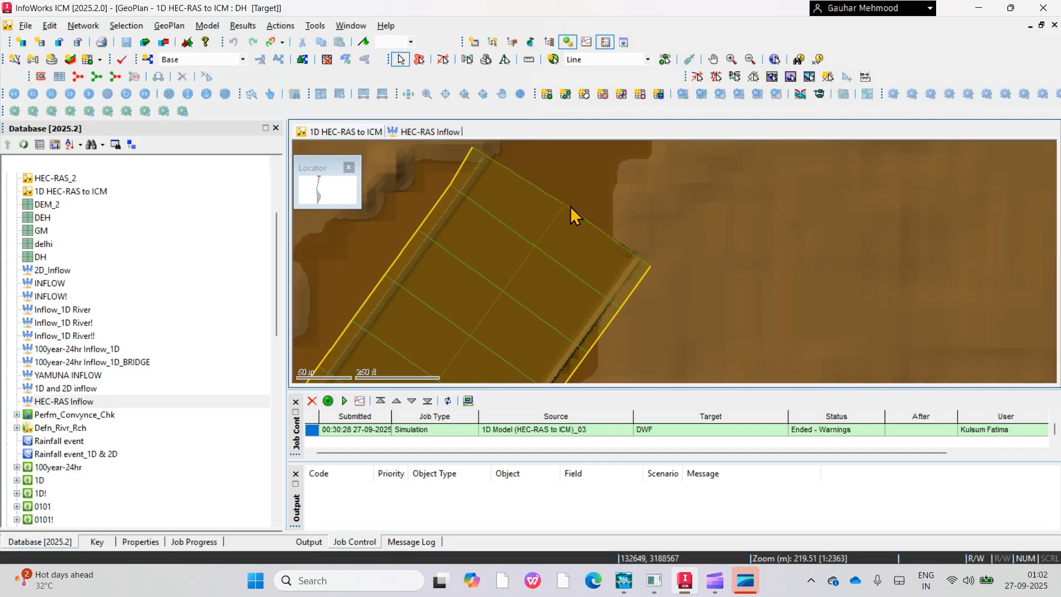
{"action": "left_click", "coordinate": [569, 205]}
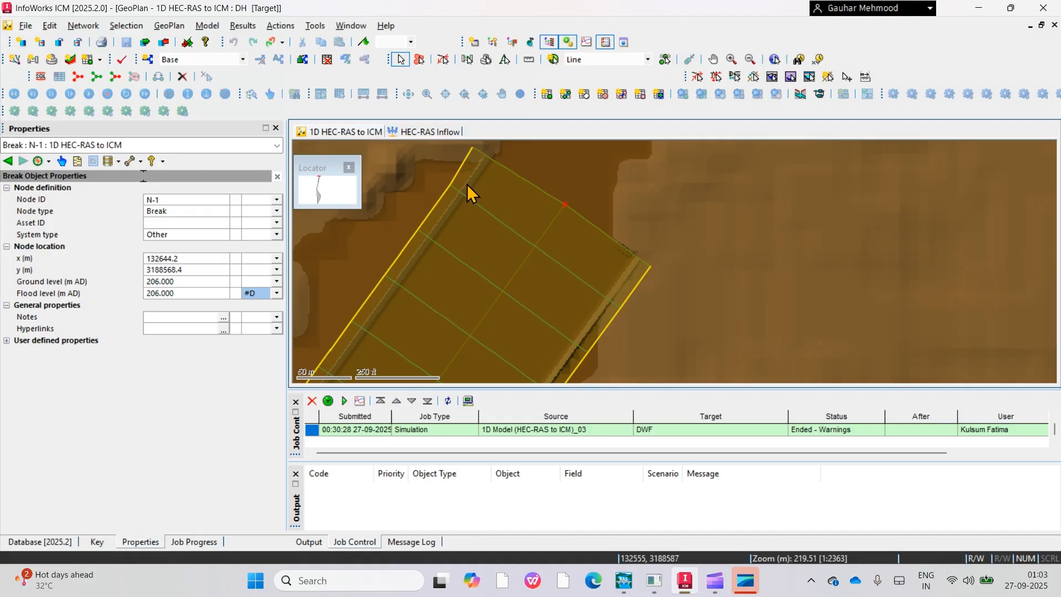
{"action": "scroll", "coordinate": [470, 185], "scroll_direction": "down", "scroll_amount": 2}
{"action": "left_click", "coordinate": [423, 132]}
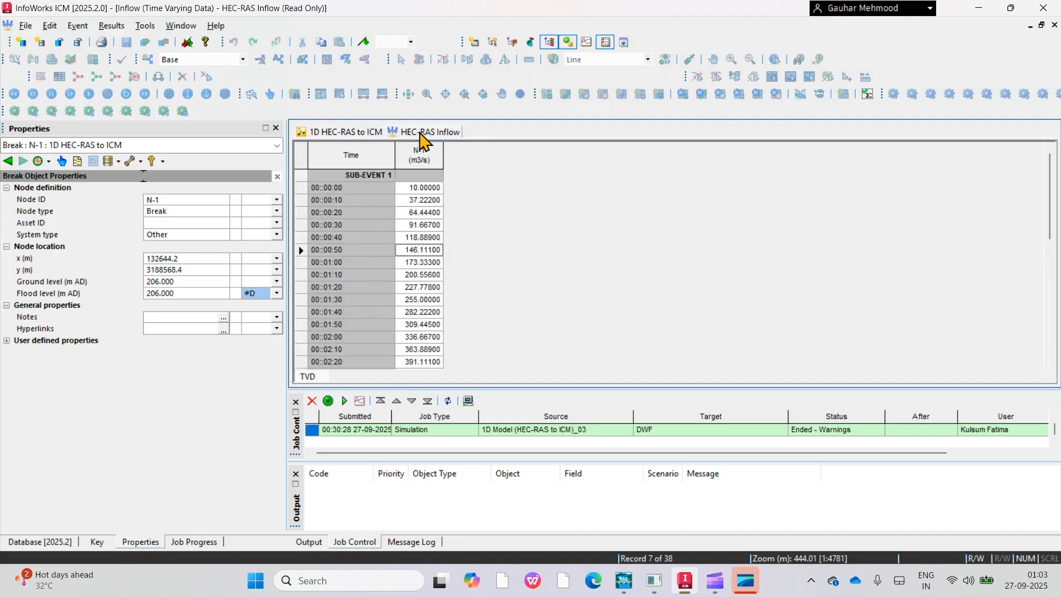
{"action": "right_click", "coordinate": [423, 132]}
{"action": "left_click", "coordinate": [459, 143]}
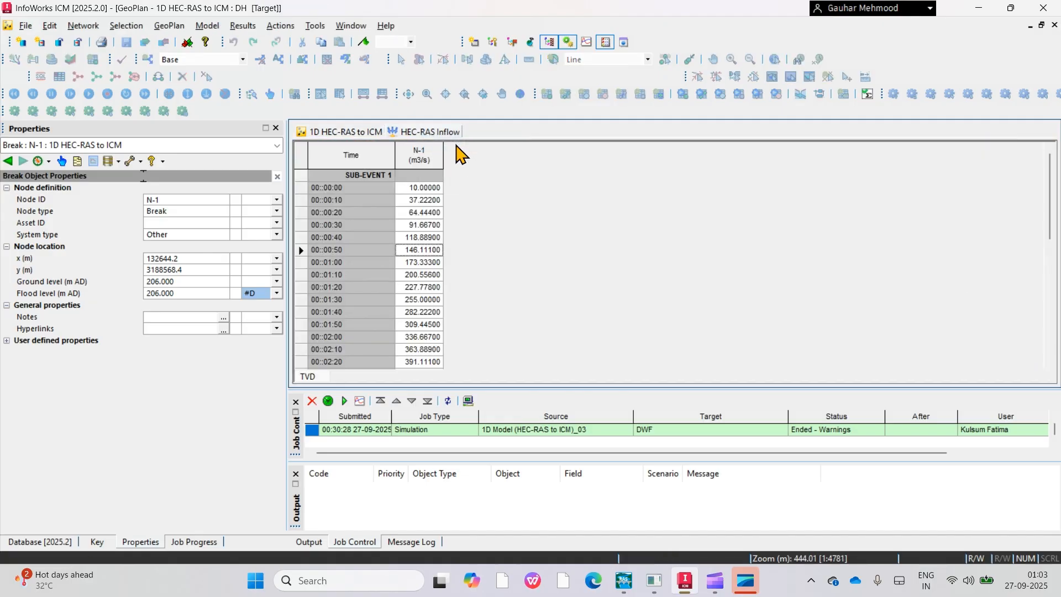
{"action": "scroll", "coordinate": [549, 283], "scroll_direction": "down", "scroll_amount": 3}
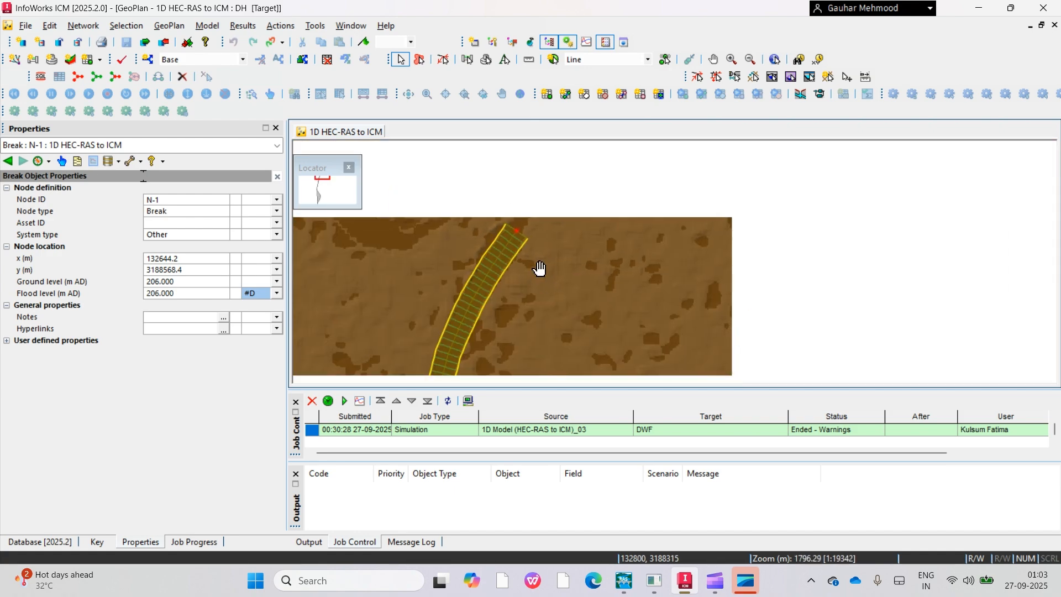
{"action": "scroll", "coordinate": [498, 277], "scroll_direction": "down", "scroll_amount": 1}
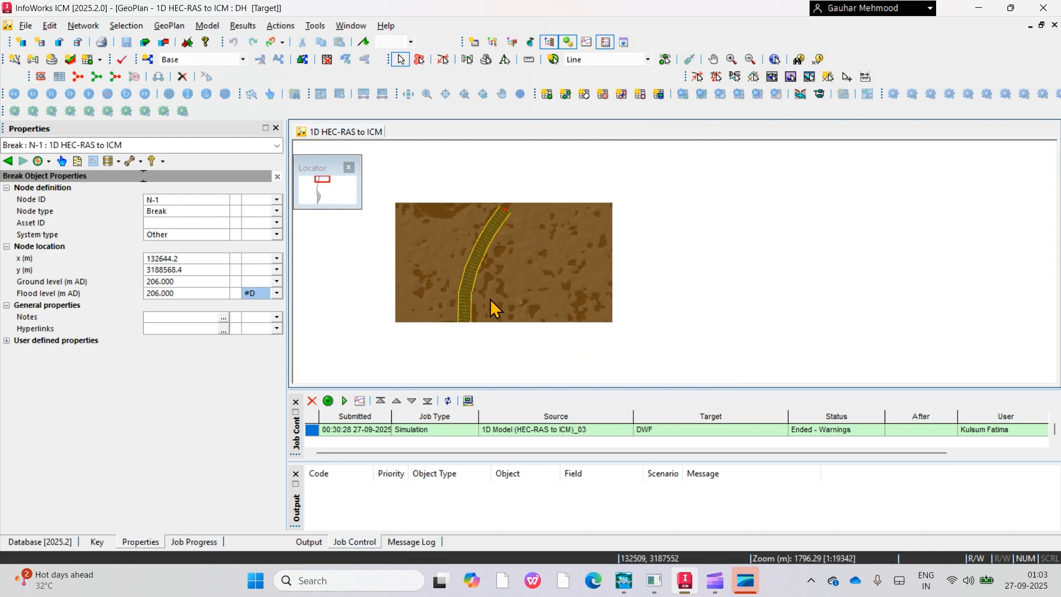
Create a new InfoWorks run in the Model group with the title "1D HEC-RAS to ICM with Bridge"
{"action": "left_click", "coordinate": [44, 542]}
{"action": "scroll", "coordinate": [99, 396], "scroll_direction": "down", "scroll_amount": 11}
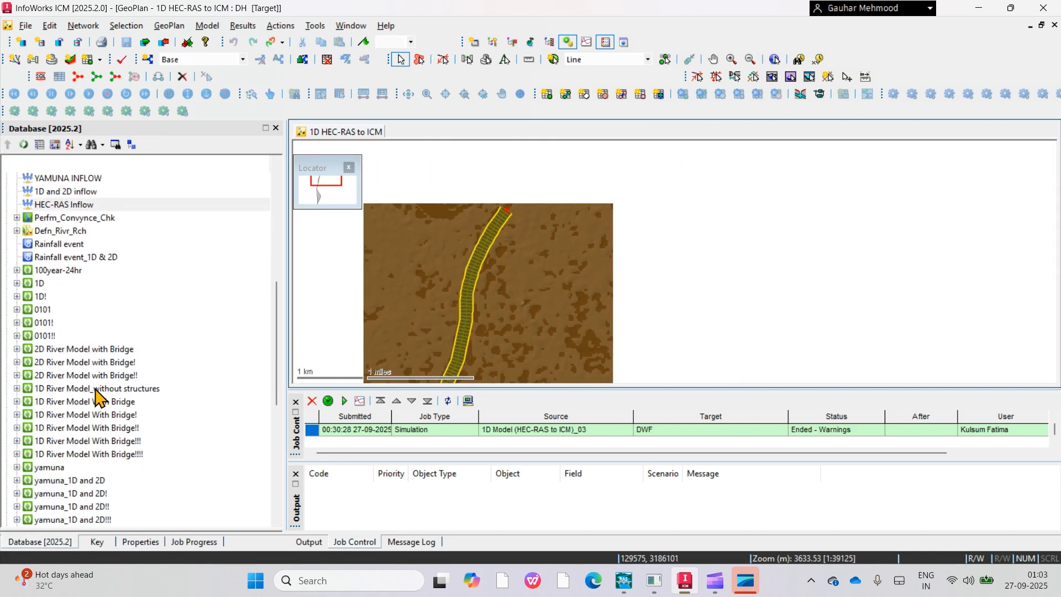
{"action": "scroll", "coordinate": [108, 397], "scroll_direction": "up", "scroll_amount": 5}
{"action": "scroll", "coordinate": [119, 390], "scroll_direction": "down", "scroll_amount": 4}
{"action": "scroll", "coordinate": [120, 387], "scroll_direction": "up", "scroll_amount": 15}
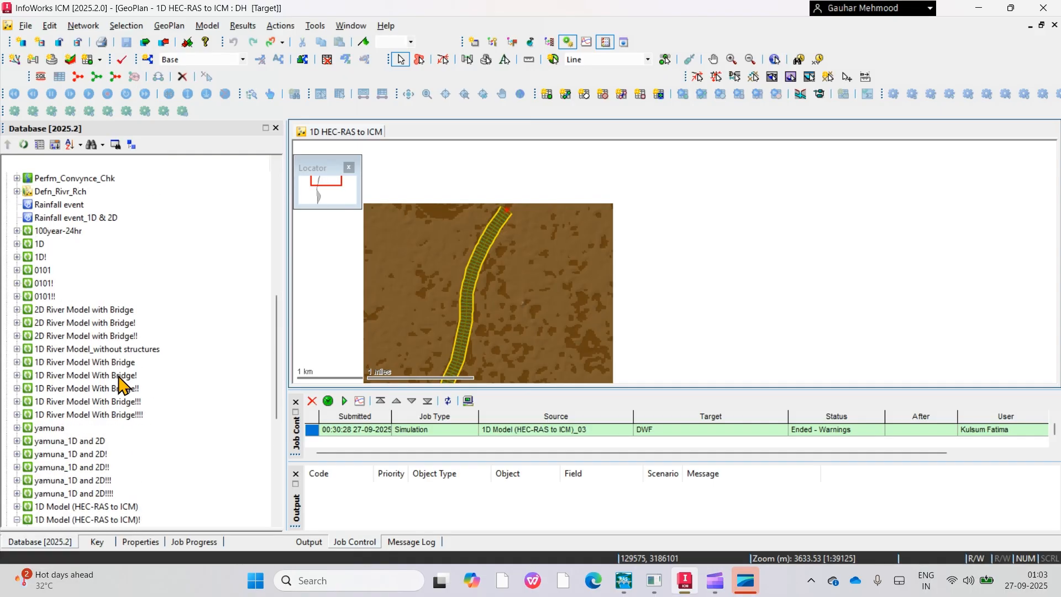
{"action": "right_click", "coordinate": [65, 191]}
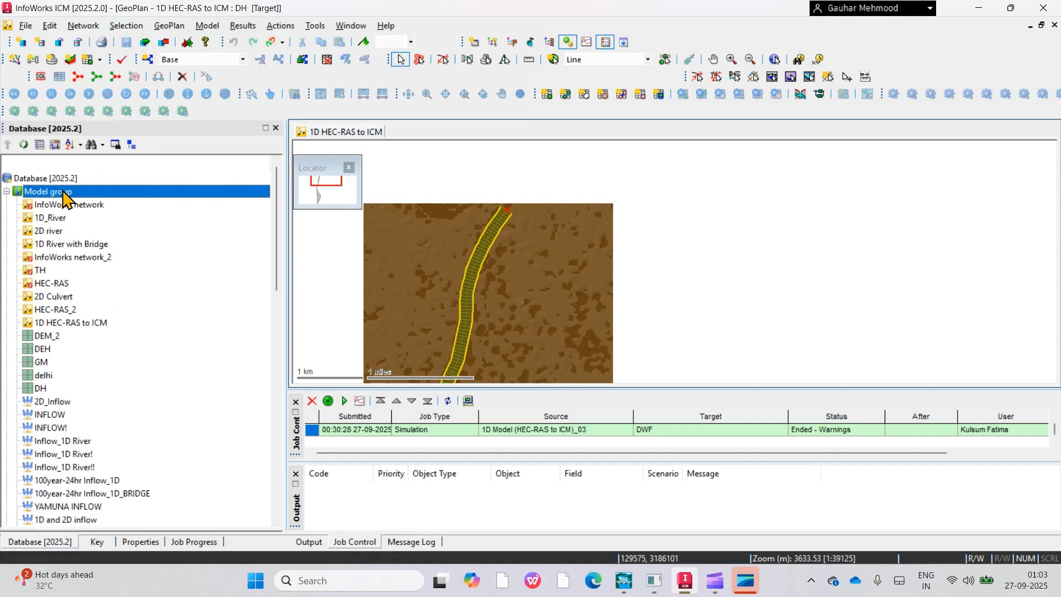
{"action": "mouse_move", "coordinate": [177, 255]}
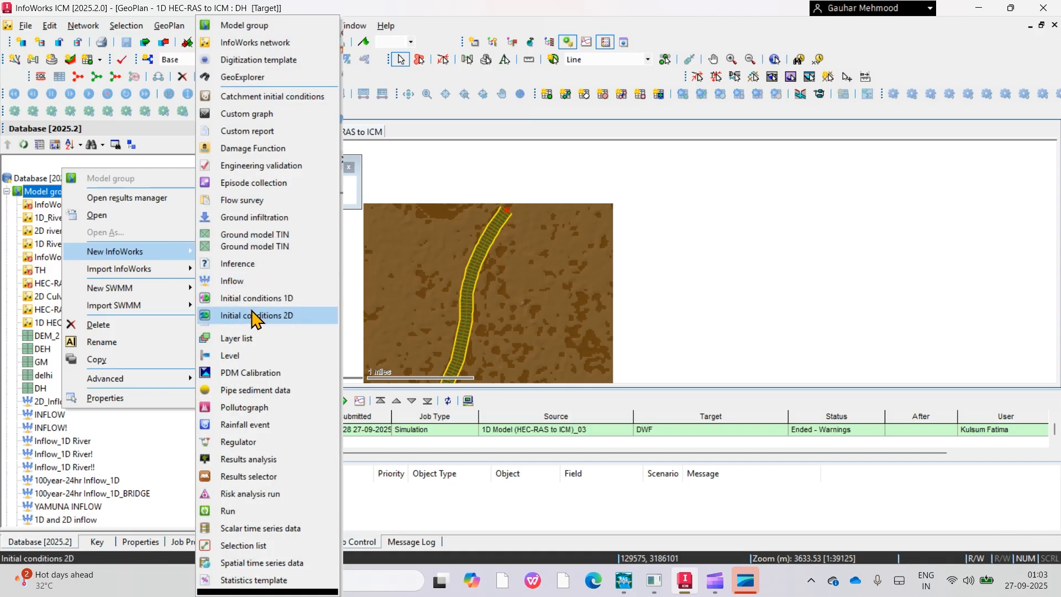
{"action": "left_click", "coordinate": [254, 525]}
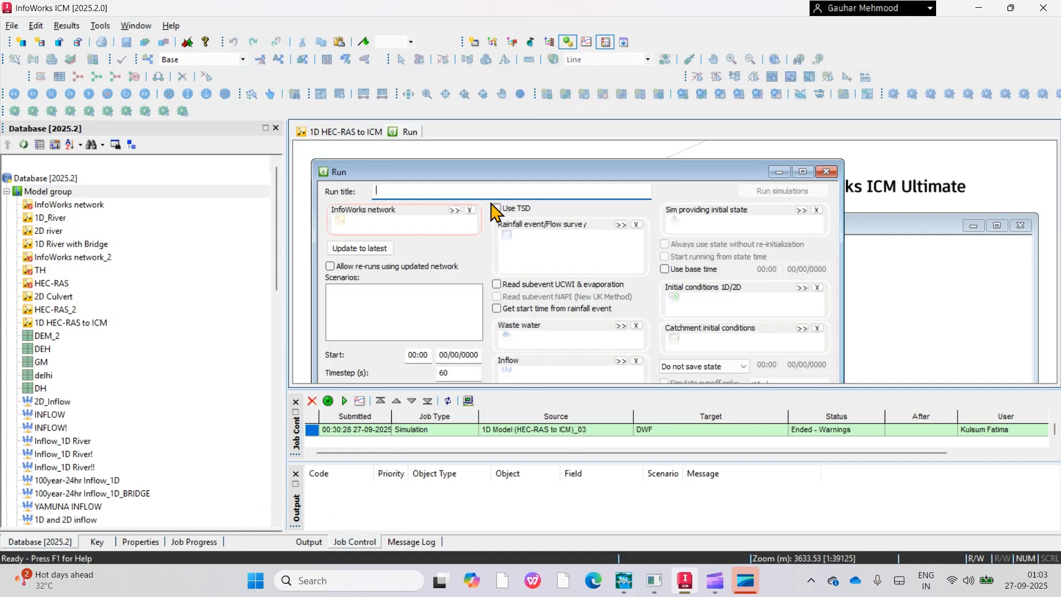
{"action": "type", "text": "1D HEC-RAS to ICM with Bridge"}
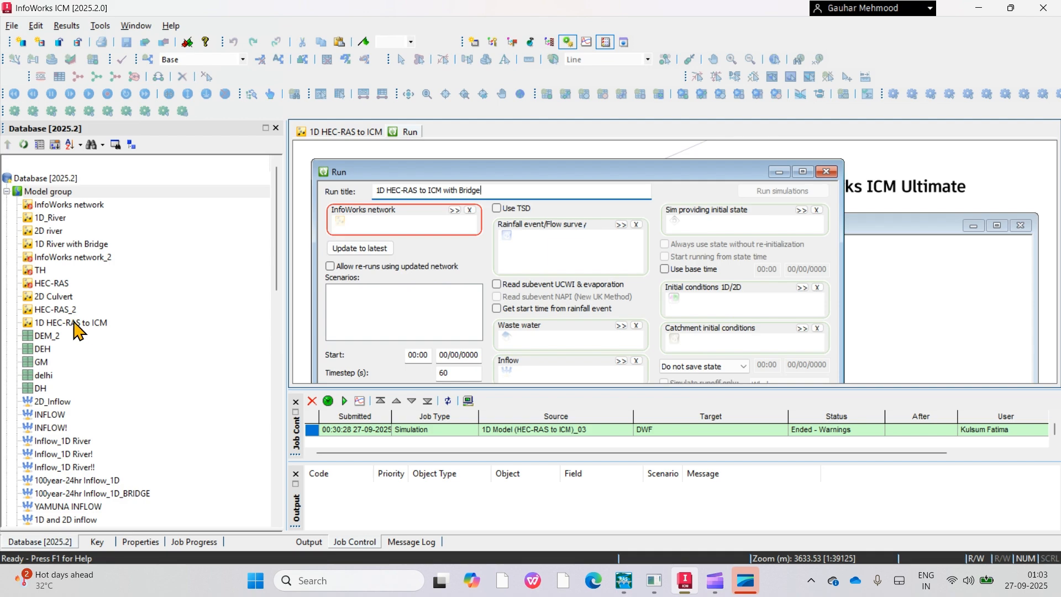
Assign the 1D HEC-RAS to ICM network and the HEC-RAS Inflow event to the run
{"action": "left_click_drag", "start_coordinate": [81, 323], "coordinate": [369, 242]}
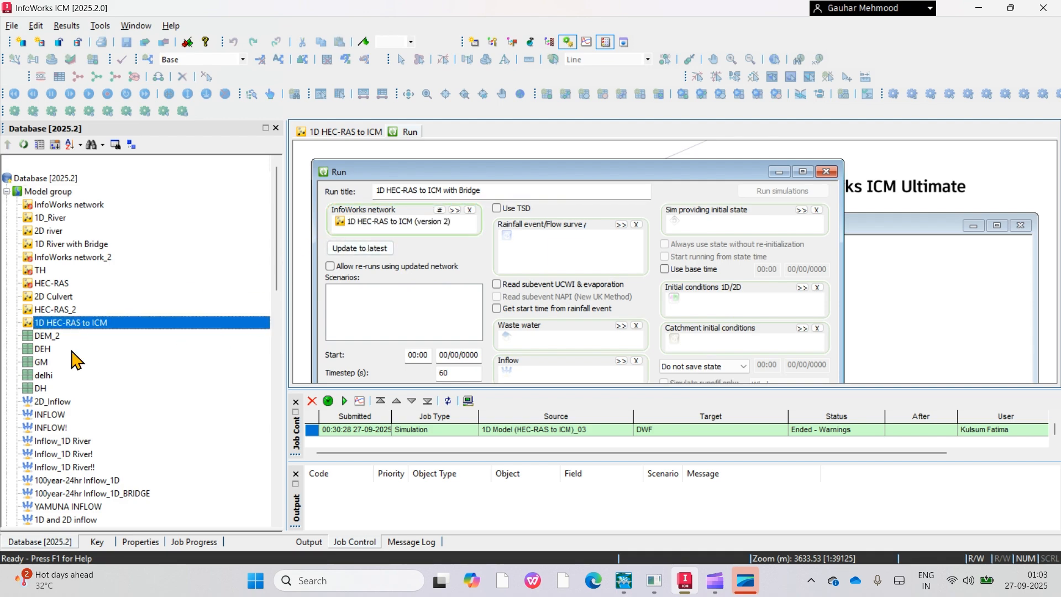
{"action": "scroll", "coordinate": [66, 398], "scroll_direction": "down", "scroll_amount": 5}
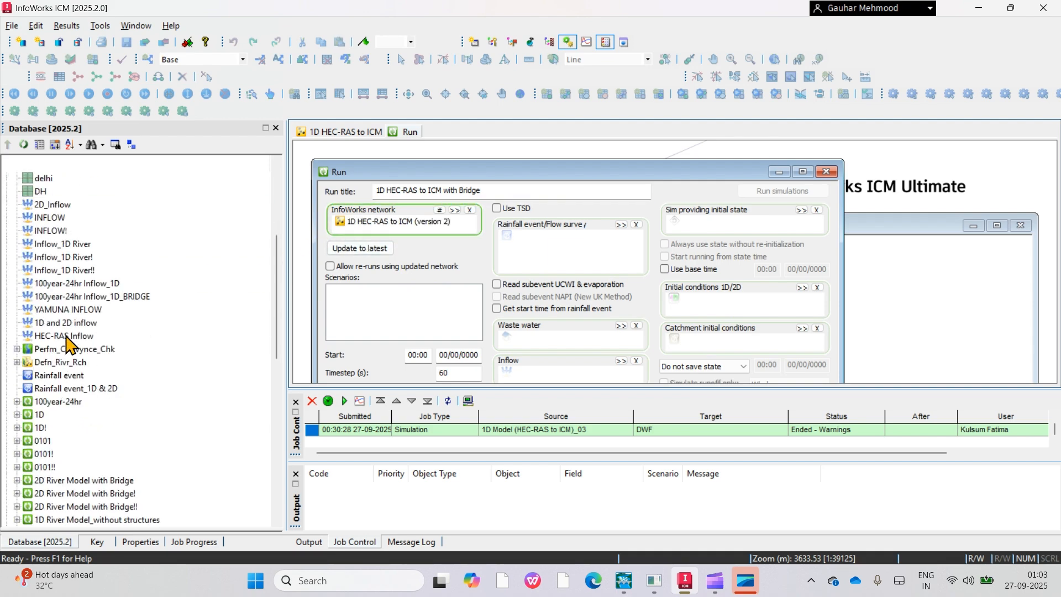
{"action": "left_click_drag", "start_coordinate": [65, 336], "coordinate": [528, 382]}
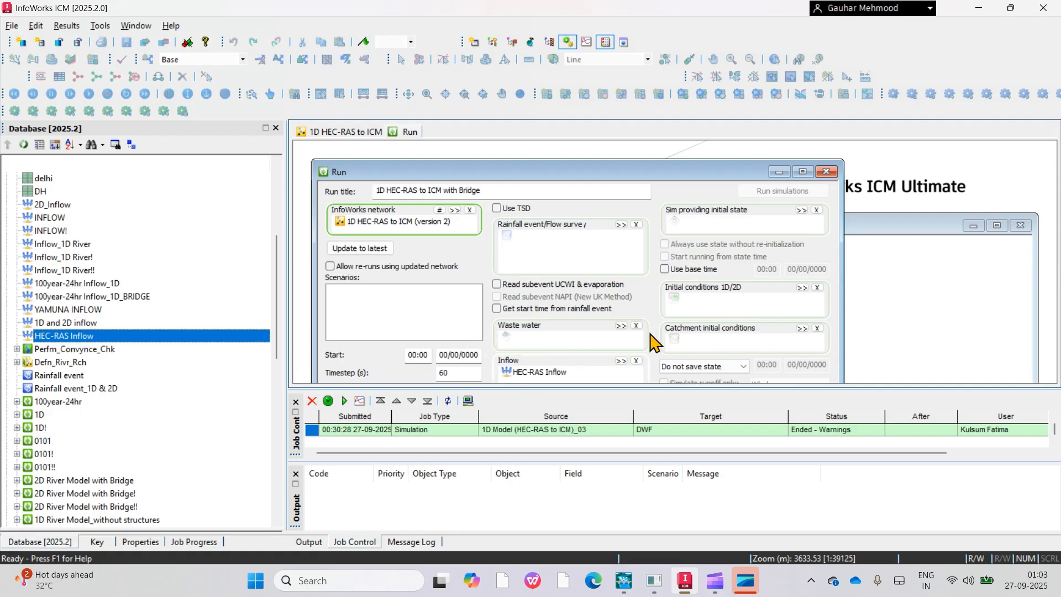
Set the run's gage timestep multiplier to 2 and its duration to 6 hours
{"action": "left_click", "coordinate": [803, 172]}
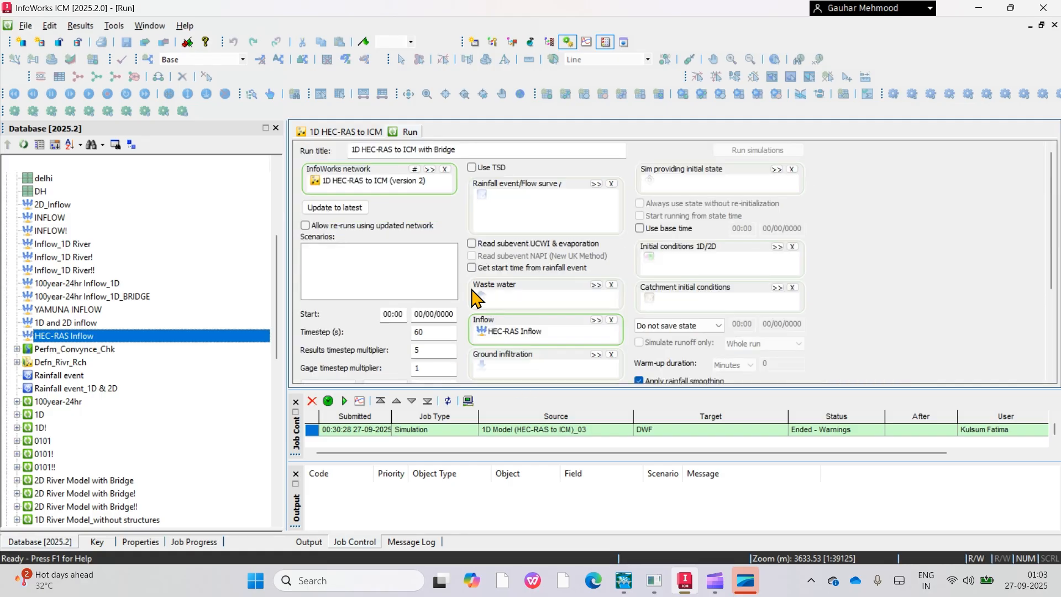
{"action": "scroll", "coordinate": [477, 299], "scroll_direction": "down", "scroll_amount": 1}
{"action": "left_click", "coordinate": [429, 325]}
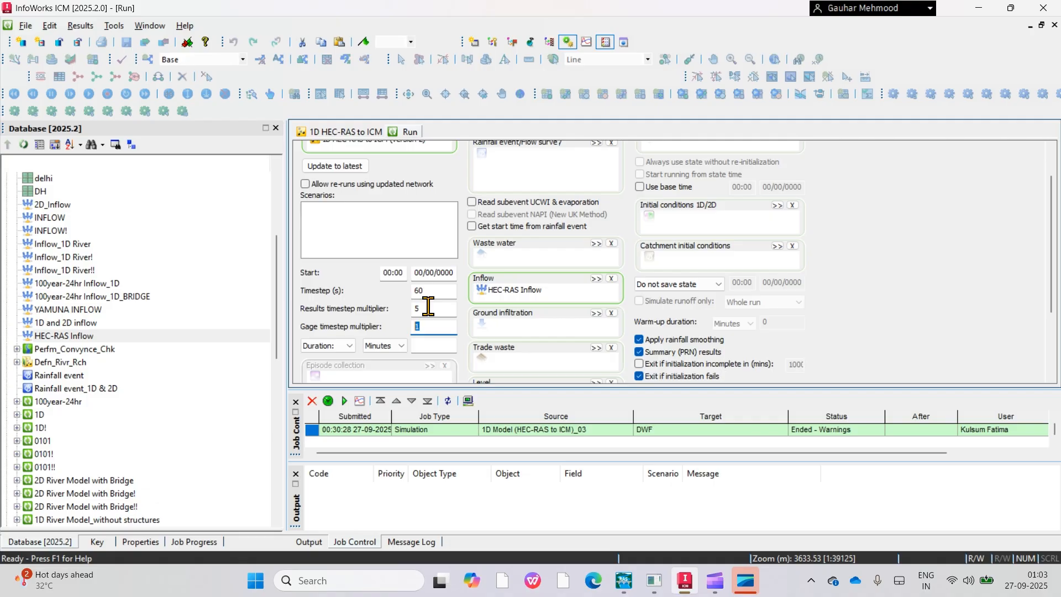
{"action": "type", "text": "2"}
{"action": "left_click", "coordinate": [400, 346]}
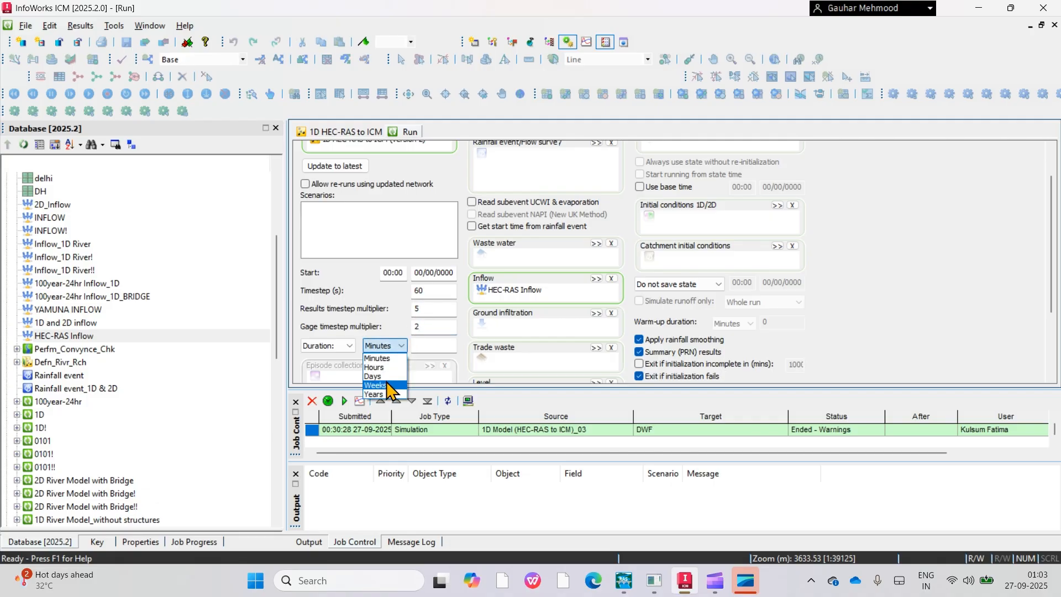
{"action": "left_click", "coordinate": [386, 368]}
{"action": "left_click", "coordinate": [428, 343]}
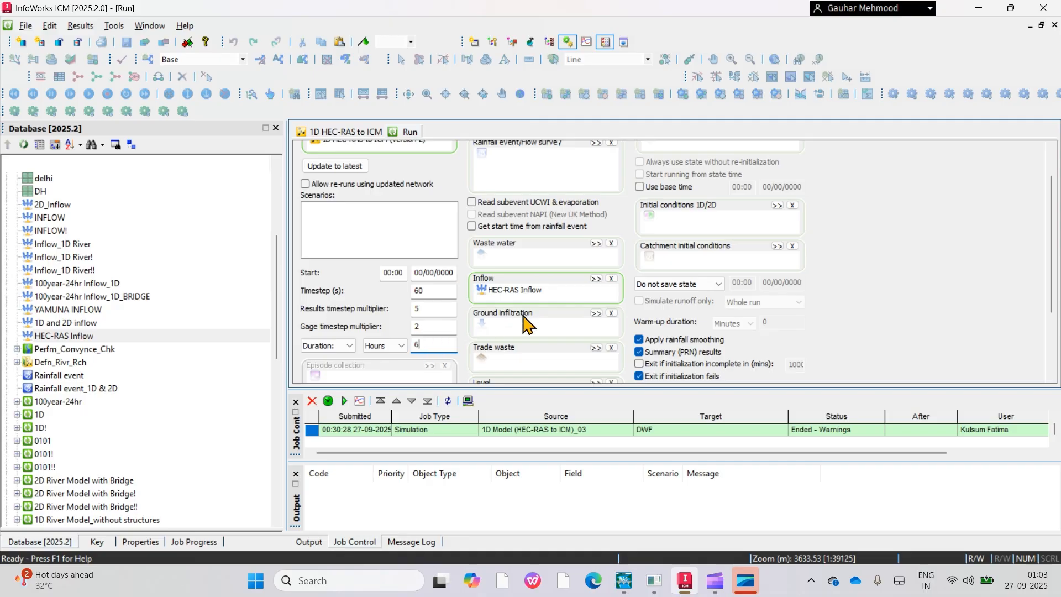
Run the simulation immediately on this computer, letting the agent set the multi-threading limits
{"action": "scroll", "coordinate": [595, 345], "scroll_direction": "down", "scroll_amount": 1}
{"action": "scroll", "coordinate": [868, 346], "scroll_direction": "up", "scroll_amount": 5}
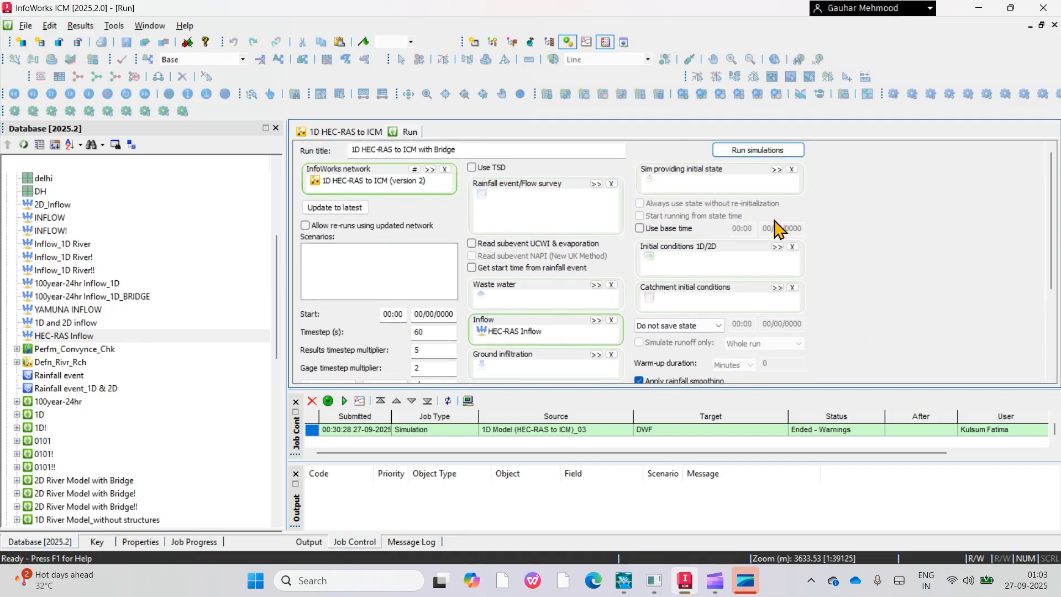
{"action": "left_click", "coordinate": [758, 150]}
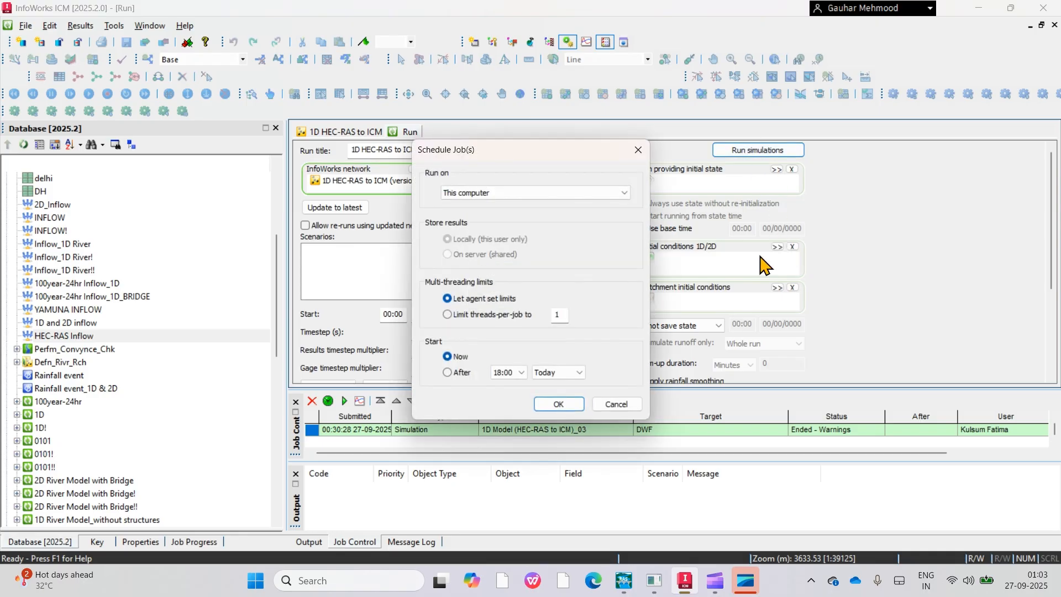
{"action": "left_click", "coordinate": [560, 404]}
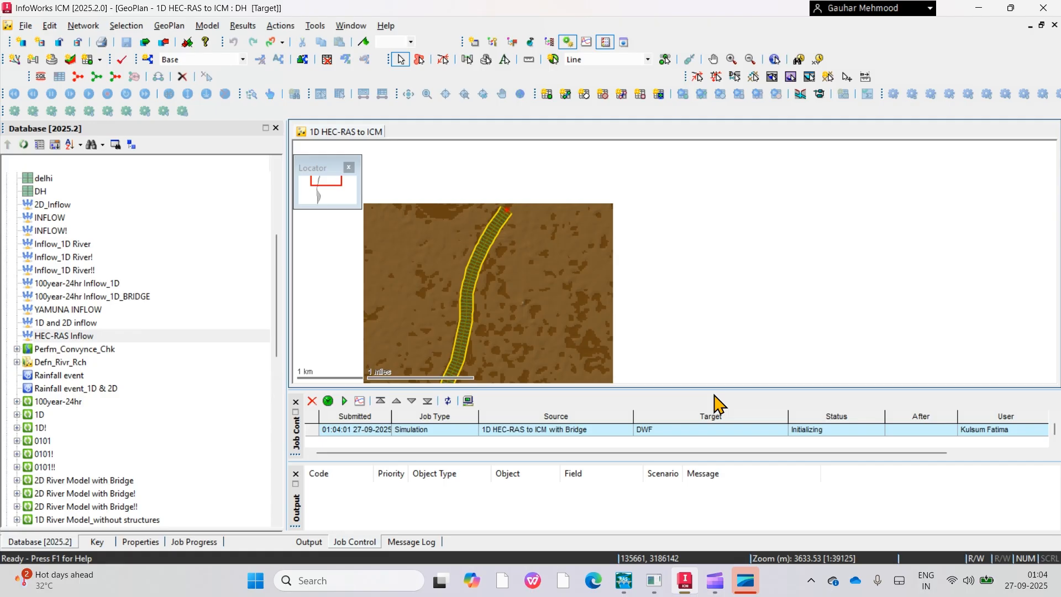
Open the results of the 1D HEC-RAS to ICM with Bridge simulation job
{"action": "left_click", "coordinate": [711, 591]}
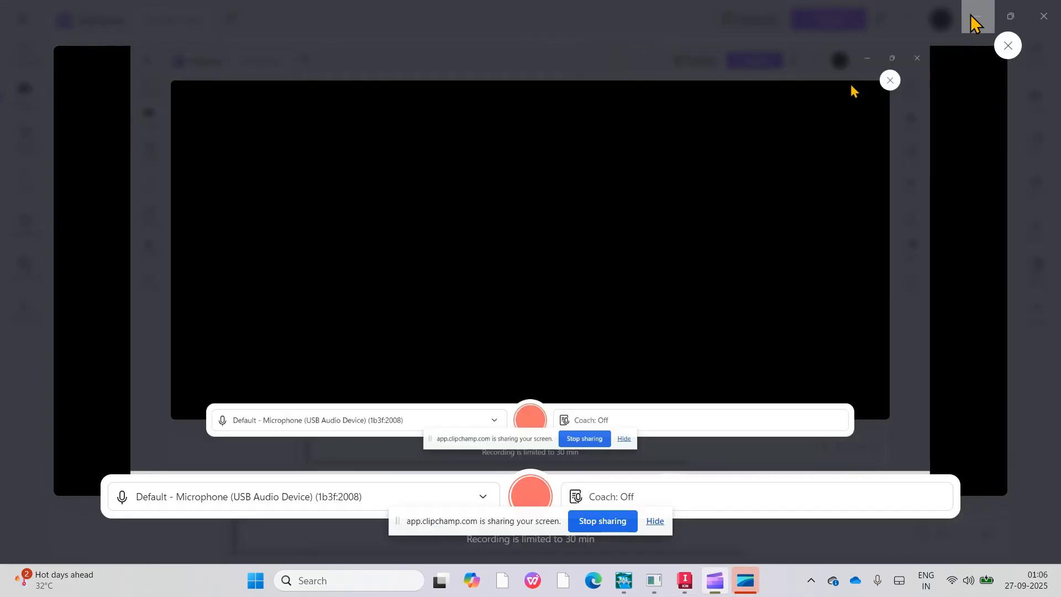
{"action": "left_click", "coordinate": [977, 17]}
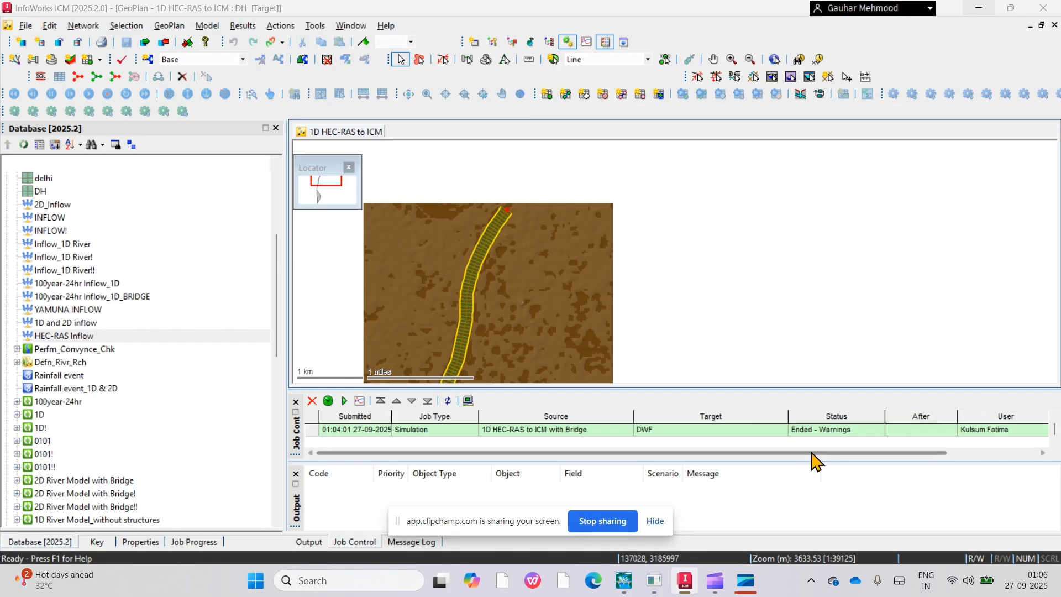
{"action": "left_click", "coordinate": [811, 430]}
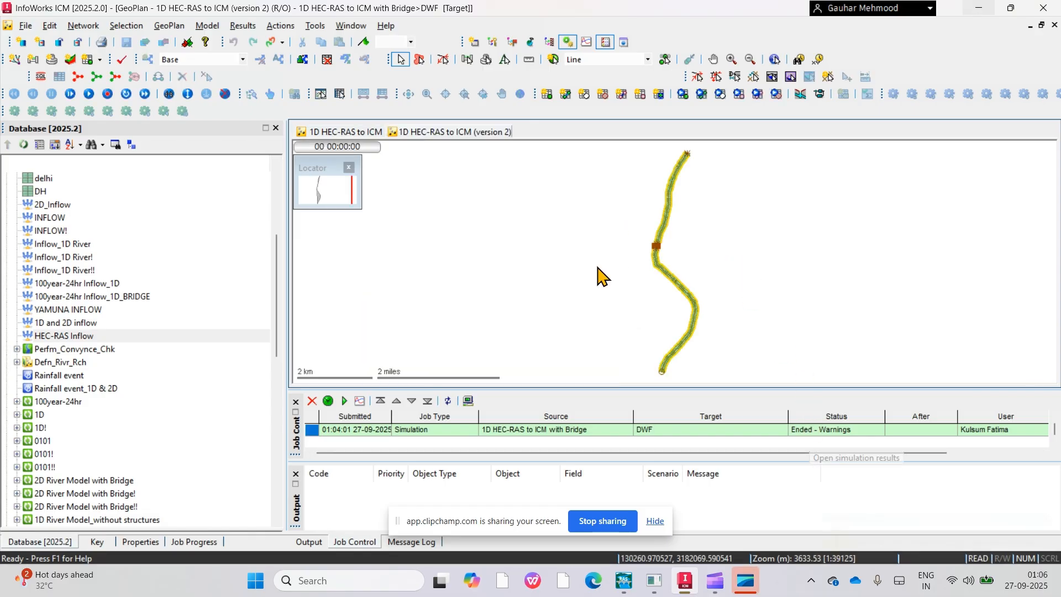
Add the DH ground model to the plan view of the simulation results
{"action": "scroll", "coordinate": [671, 268], "scroll_direction": "up", "scroll_amount": 3}
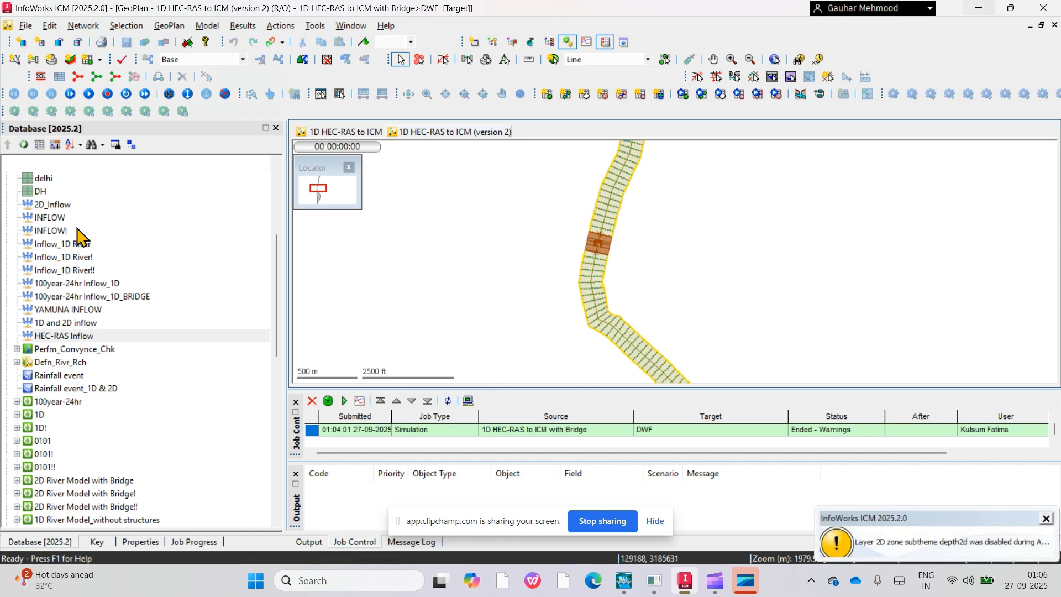
{"action": "scroll", "coordinate": [81, 302], "scroll_direction": "up", "scroll_amount": 3}
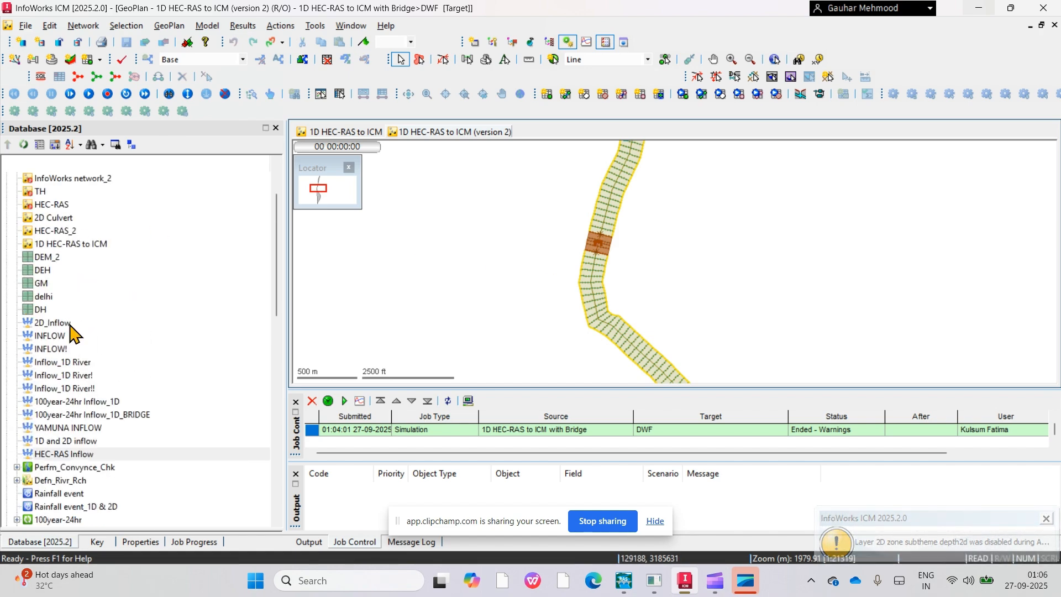
{"action": "scroll", "coordinate": [66, 332], "scroll_direction": "up", "scroll_amount": 1}
{"action": "left_click_drag", "start_coordinate": [35, 349], "coordinate": [442, 288]}
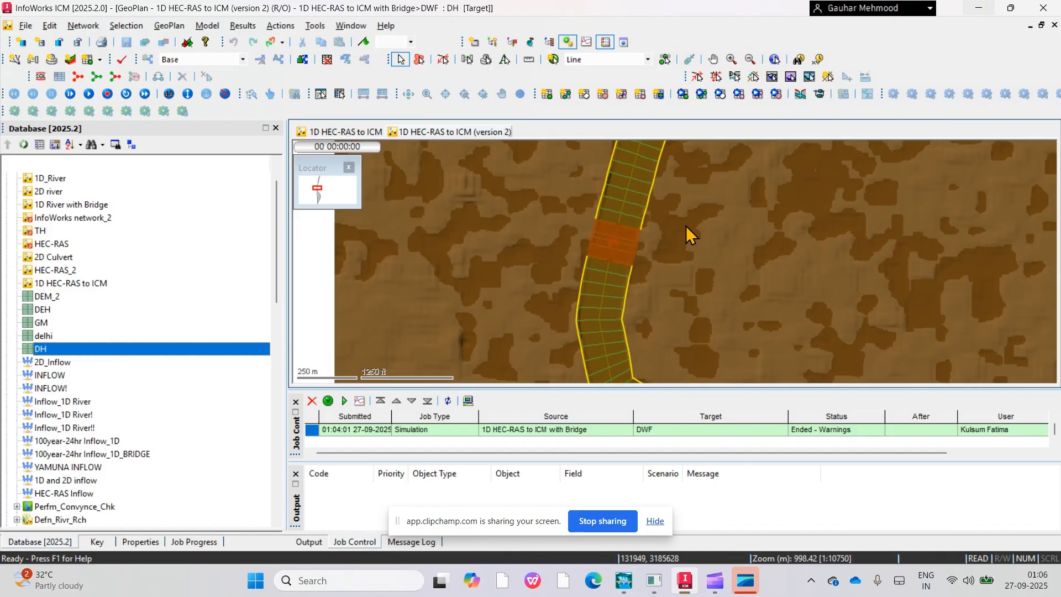
Turn on the Flood layer's display in the results GeoPlan's properties and themes and apply the change
{"action": "scroll", "coordinate": [685, 232], "scroll_direction": "up", "scroll_amount": 2}
{"action": "left_click_drag", "start_coordinate": [604, 236], "coordinate": [587, 404]}
{"action": "left_click_drag", "start_coordinate": [635, 220], "coordinate": [623, 362]}
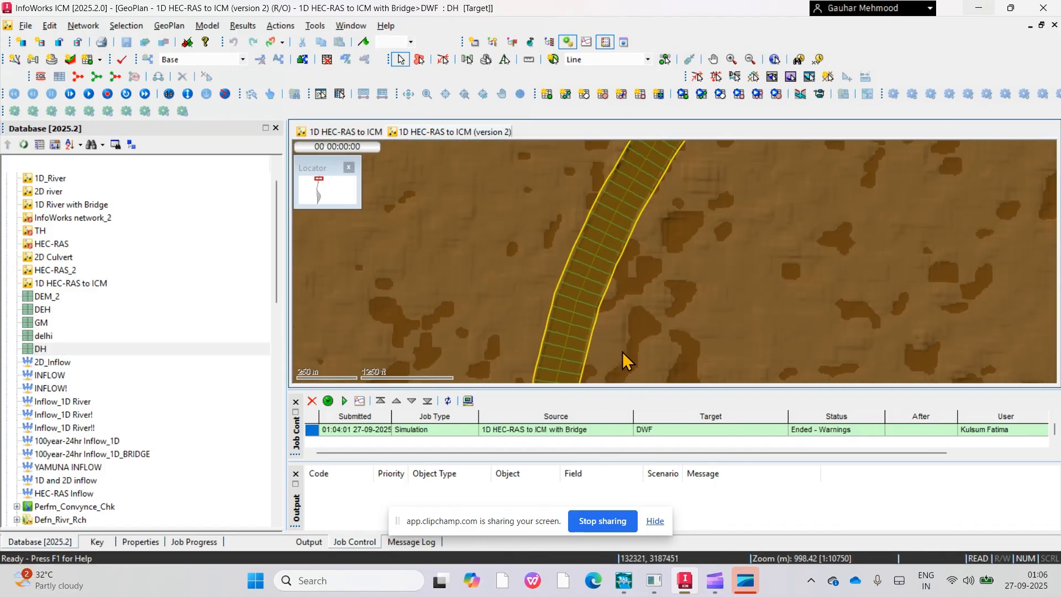
{"action": "right_click", "coordinate": [521, 217]}
{"action": "left_click", "coordinate": [576, 423]}
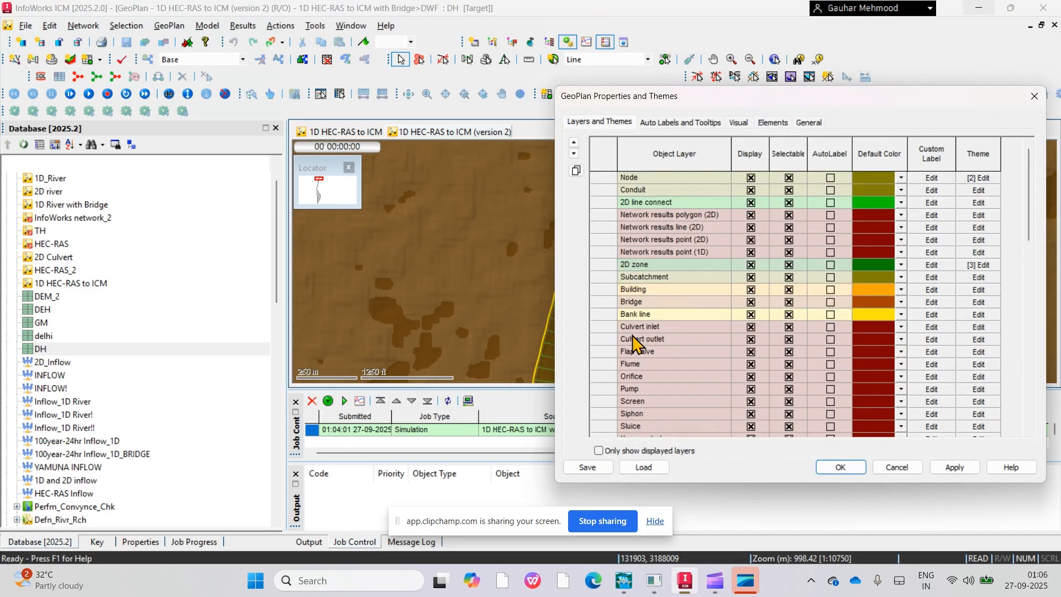
{"action": "scroll", "coordinate": [636, 344], "scroll_direction": "down", "scroll_amount": 10}
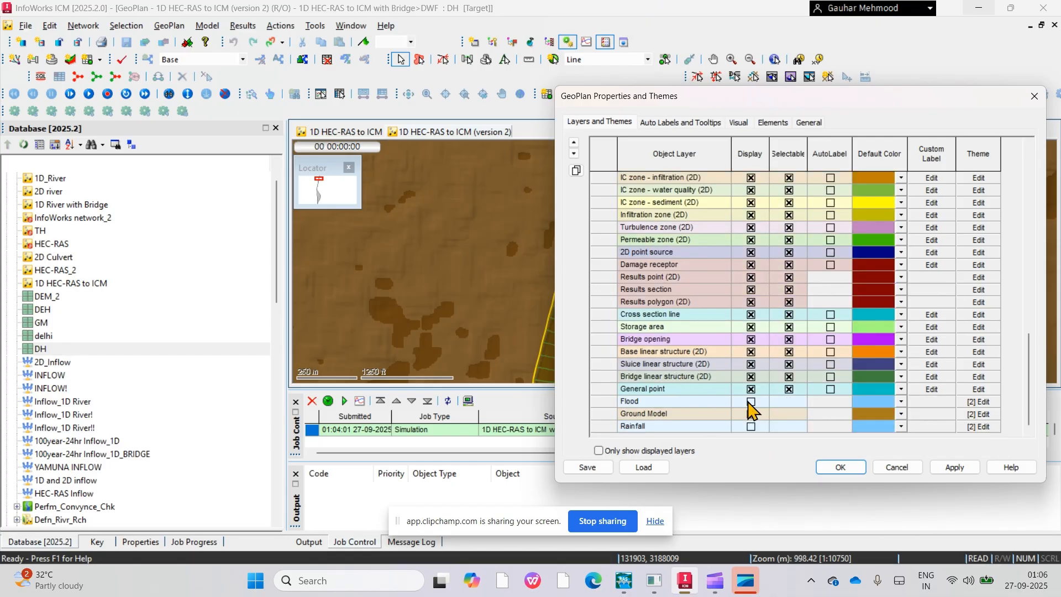
{"action": "left_click", "coordinate": [751, 402]}
{"action": "left_click", "coordinate": [955, 467]}
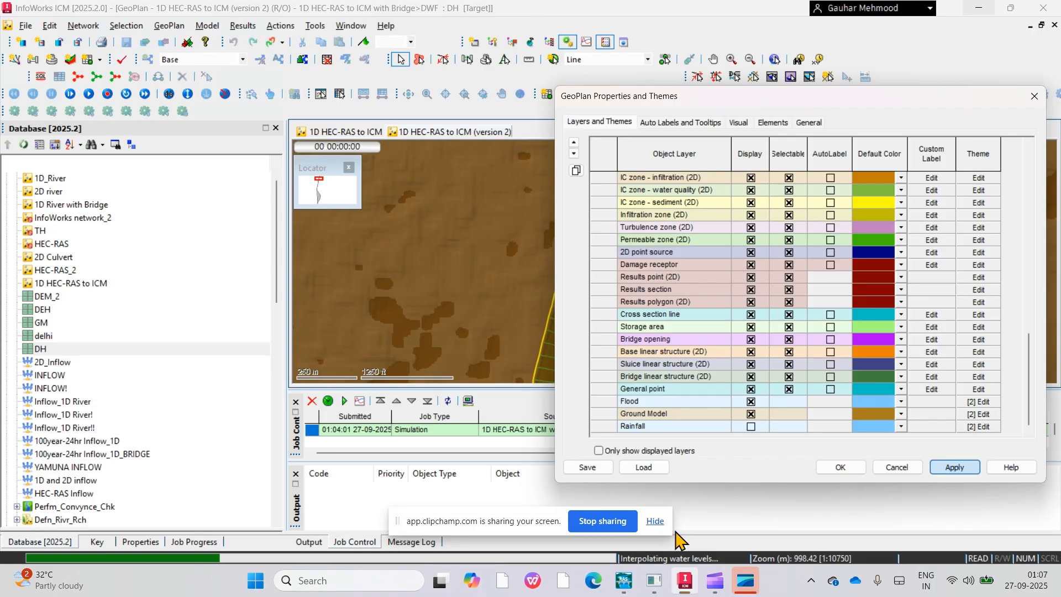
{"action": "mouse_move", "coordinate": [623, 578]}
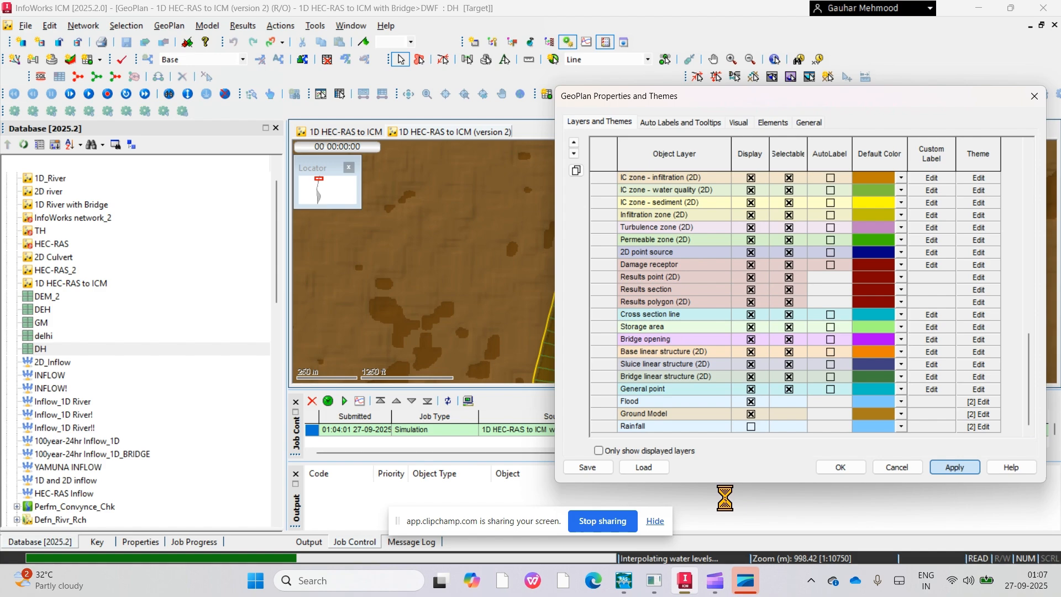
{"action": "left_click", "coordinate": [648, 525]}
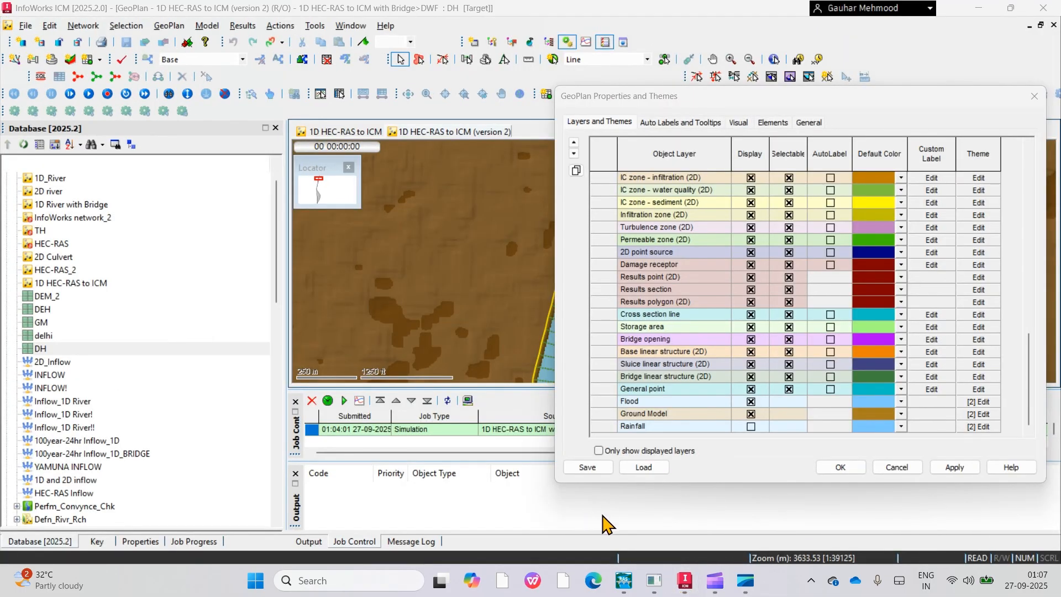
{"action": "left_click", "coordinate": [840, 468]}
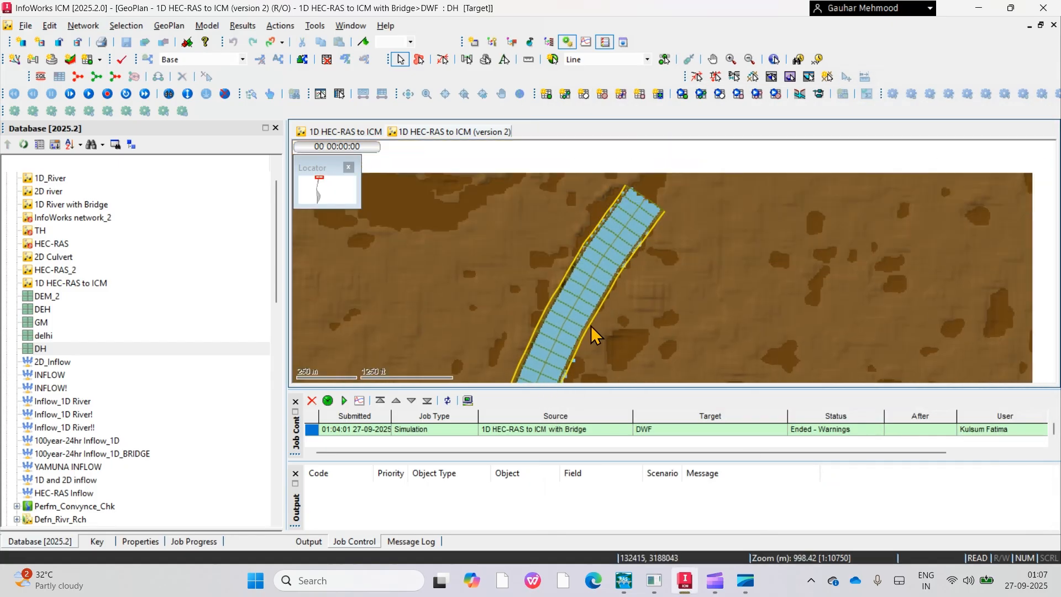
Show the replay maxima and inspect the flood extent along the river down to the bridge
{"action": "left_click_drag", "start_coordinate": [592, 334], "coordinate": [609, 216]}
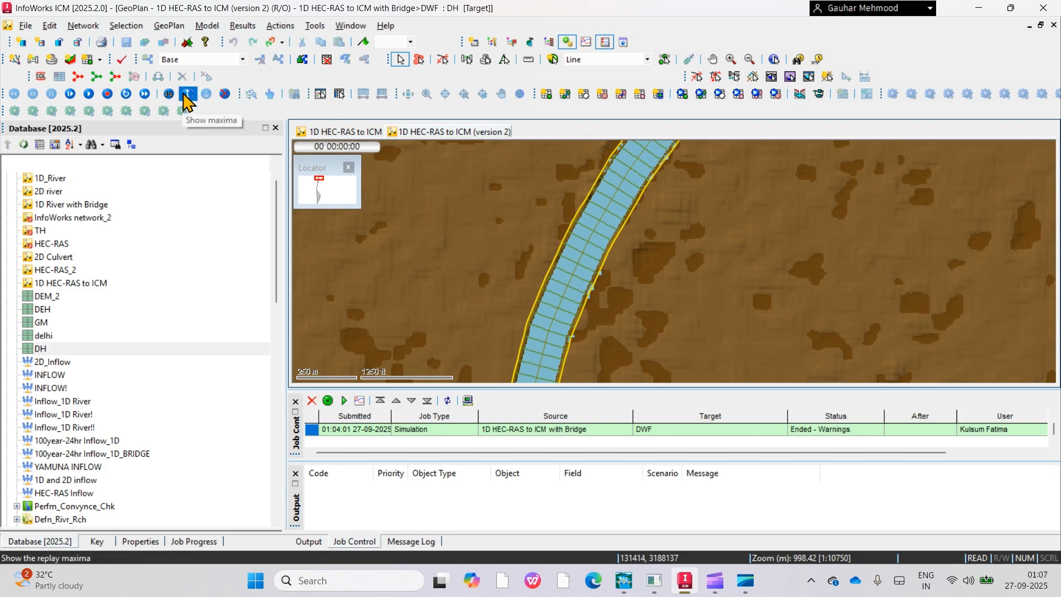
{"action": "left_click", "coordinate": [188, 99]}
{"action": "left_click_drag", "start_coordinate": [593, 324], "coordinate": [546, 137]}
{"action": "left_click_drag", "start_coordinate": [519, 262], "coordinate": [578, 117]}
{"action": "scroll", "coordinate": [553, 227], "scroll_direction": "up", "scroll_amount": 5}
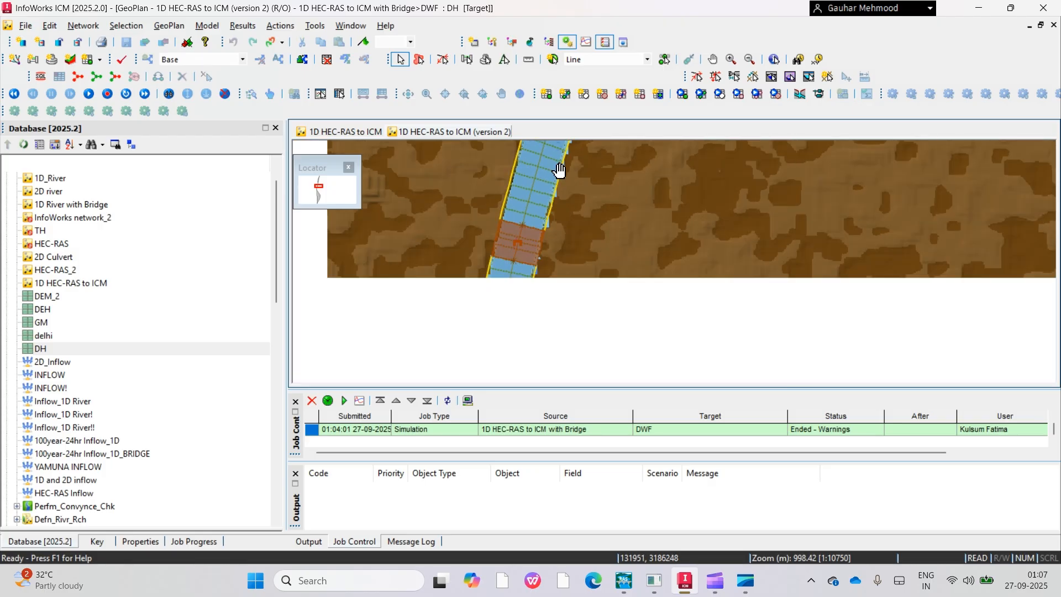
{"action": "left_click_drag", "start_coordinate": [497, 272], "coordinate": [502, 240]}
Graph the DS opening flow for the opening of the selected bridge
{"action": "right_click", "coordinate": [479, 242]}
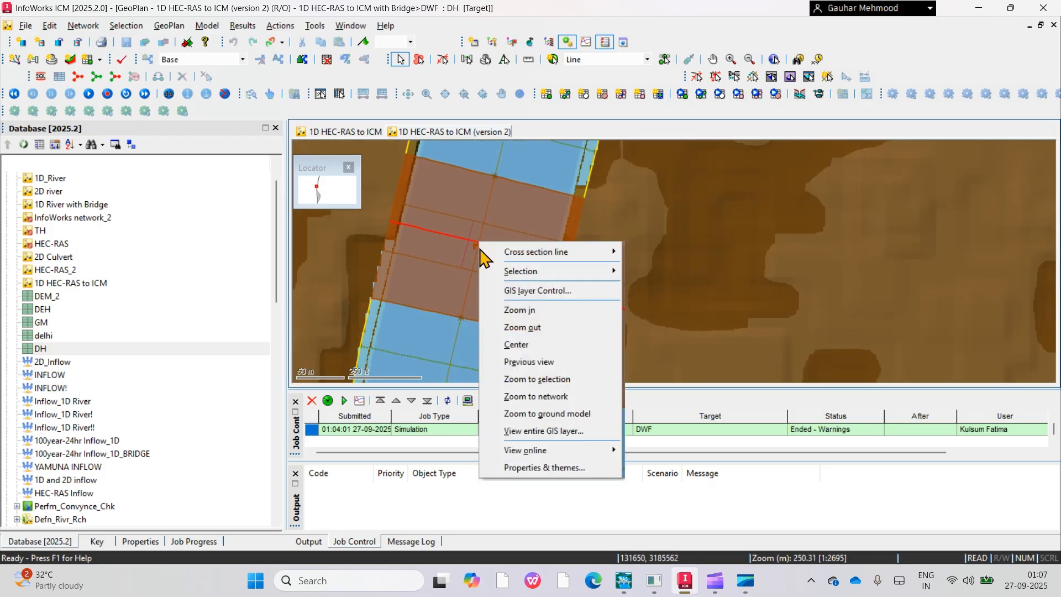
{"action": "key", "text": "Escape"}
{"action": "left_click", "coordinate": [476, 248]}
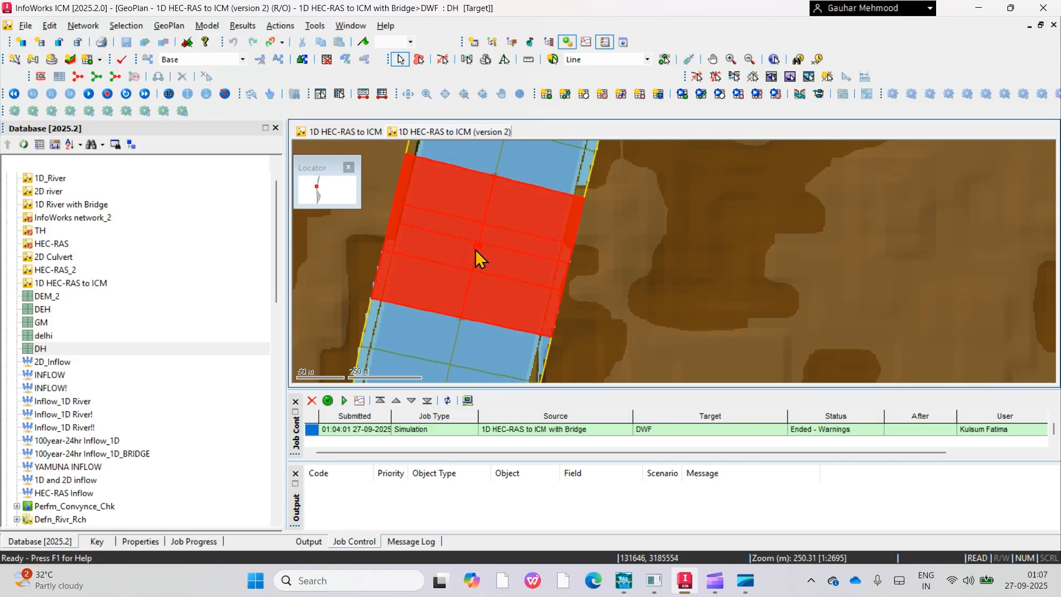
{"action": "right_click", "coordinate": [475, 249]}
{"action": "mouse_move", "coordinate": [514, 265]}
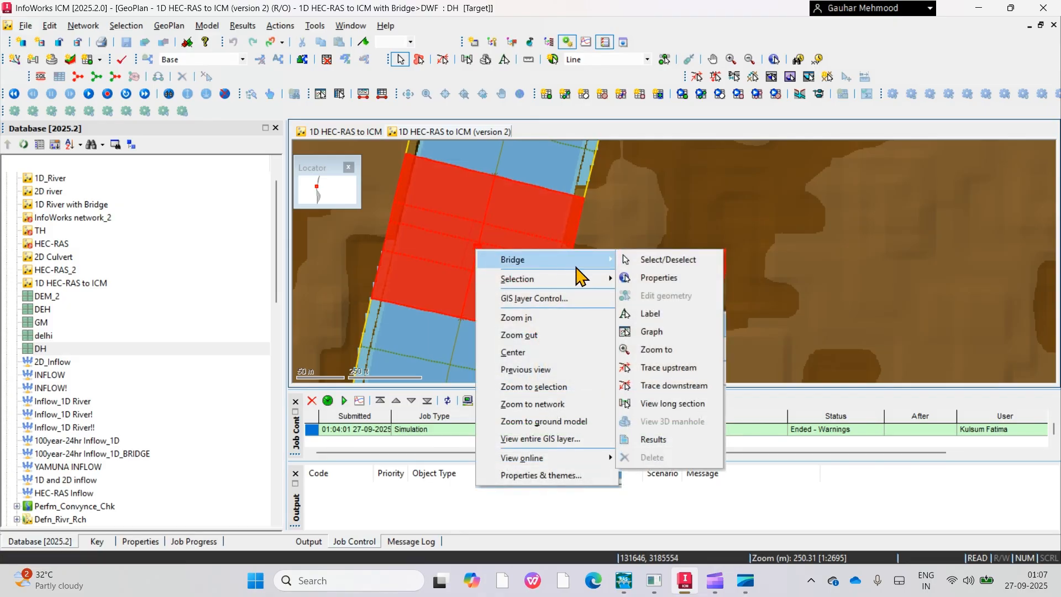
{"action": "left_click", "coordinate": [654, 336]}
{"action": "left_click", "coordinate": [459, 270]}
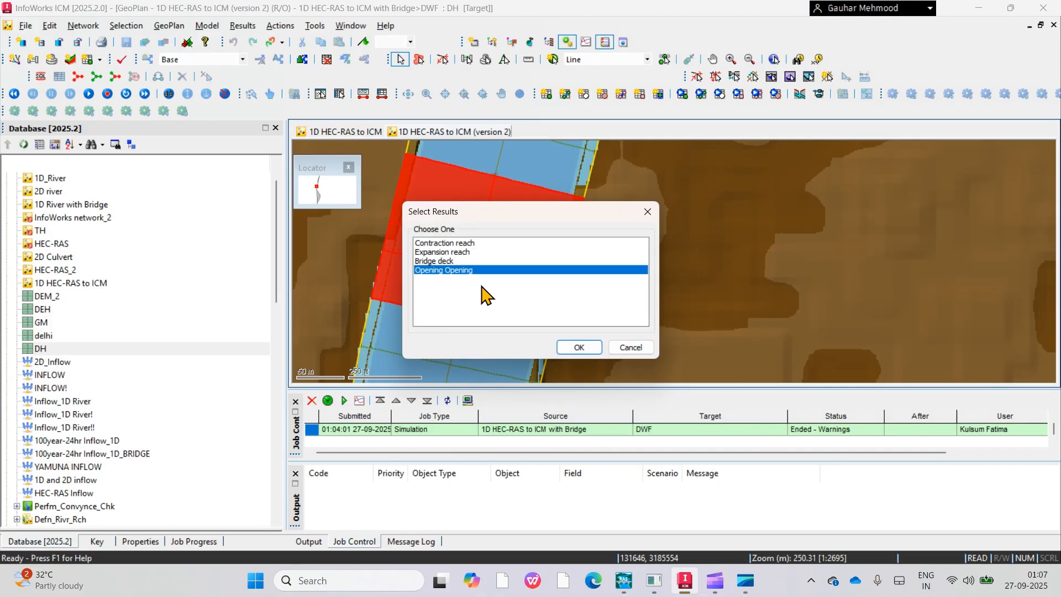
{"action": "left_click", "coordinate": [569, 348]}
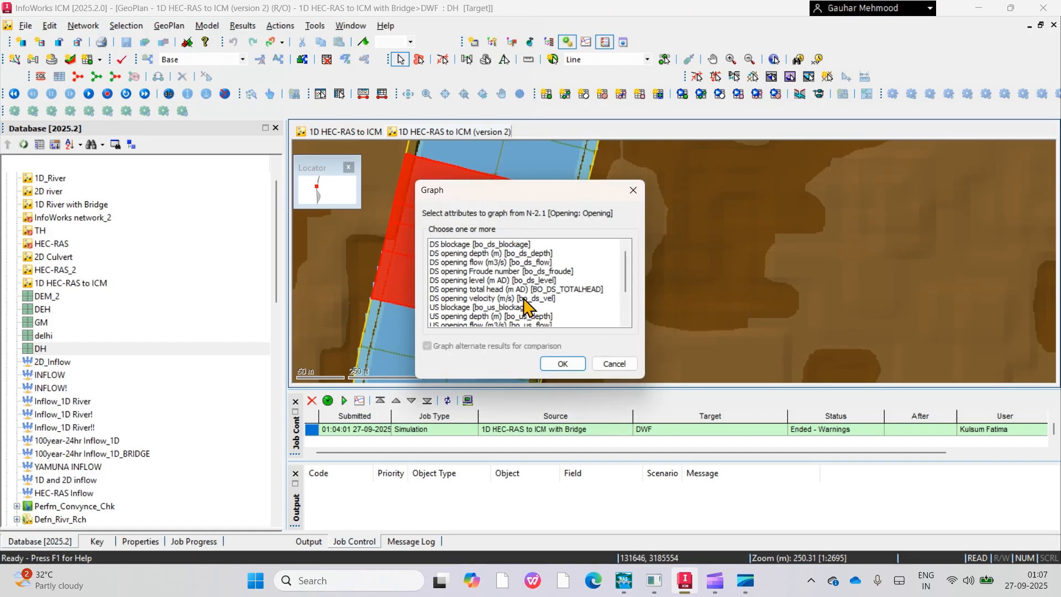
{"action": "left_click", "coordinate": [498, 264]}
{"action": "left_click", "coordinate": [559, 364]}
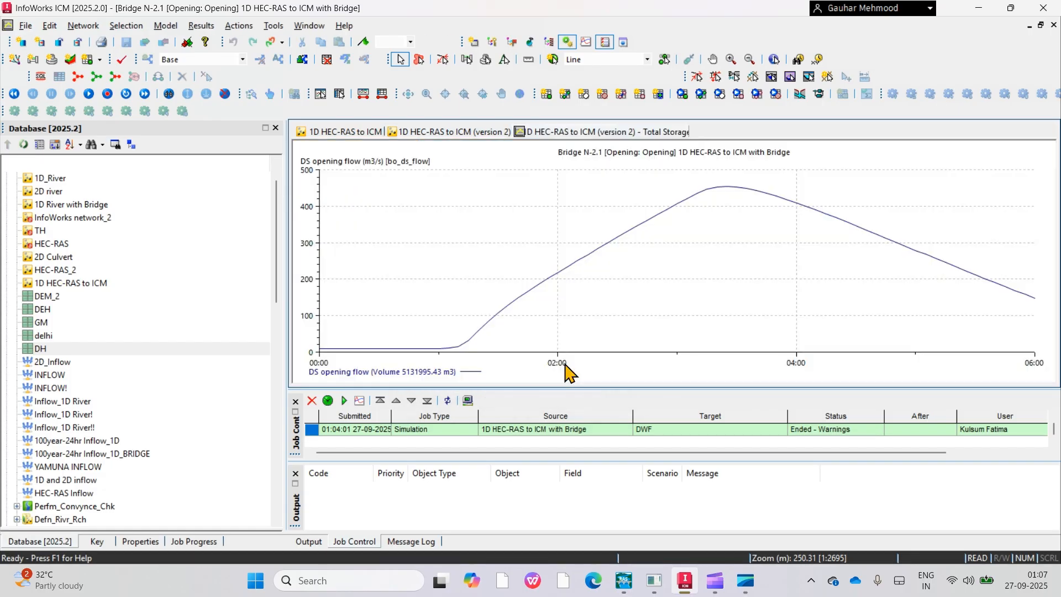
Check the peak on the bridge's flow graph and open the bridge's results properties from the results plan
{"action": "mouse_move", "coordinate": [720, 187]}
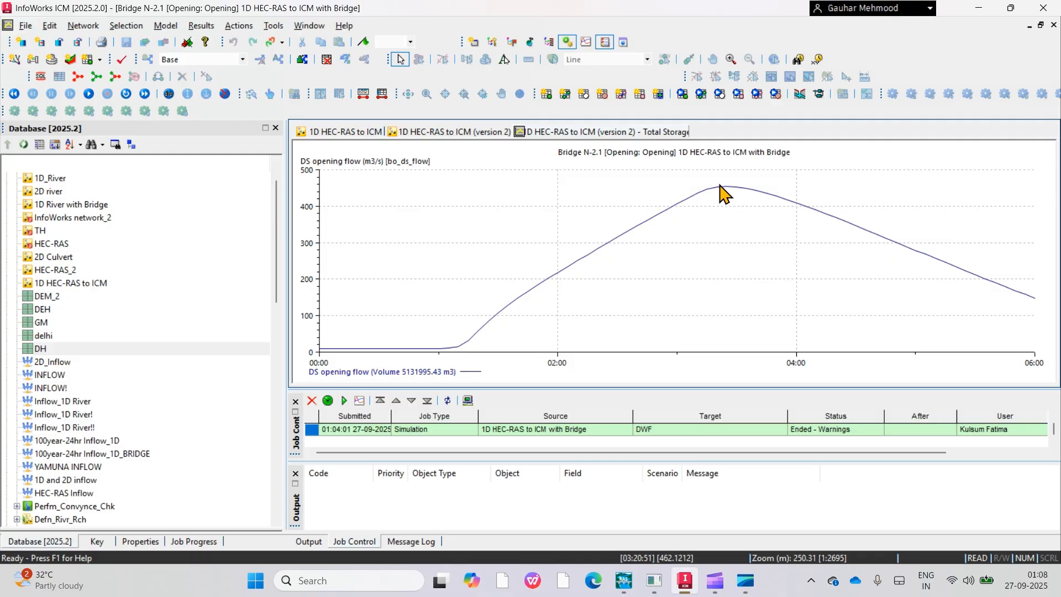
{"action": "left_click", "coordinate": [445, 133]}
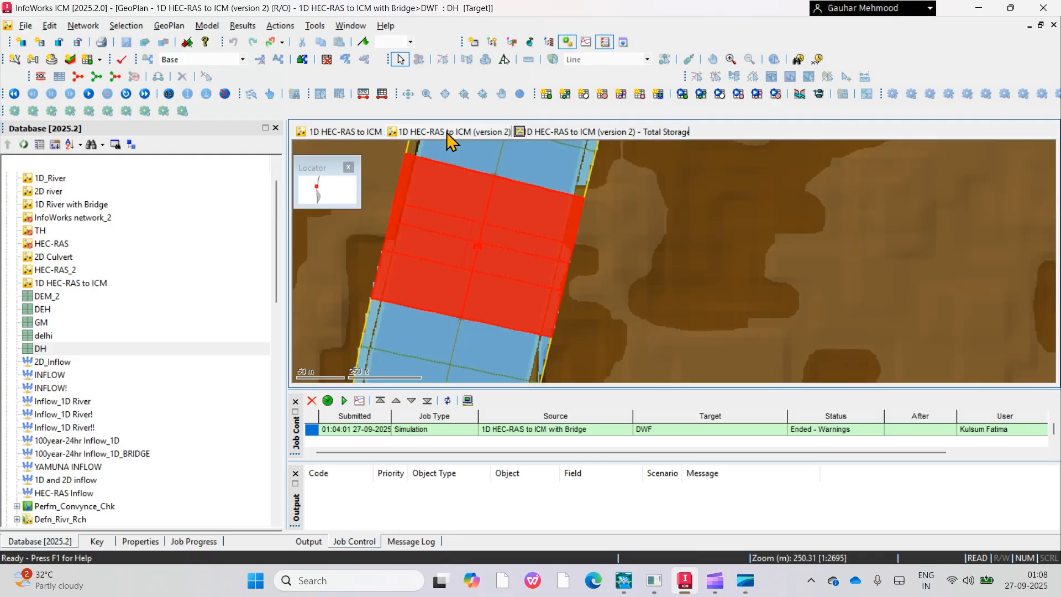
{"action": "double_click", "coordinate": [480, 246]}
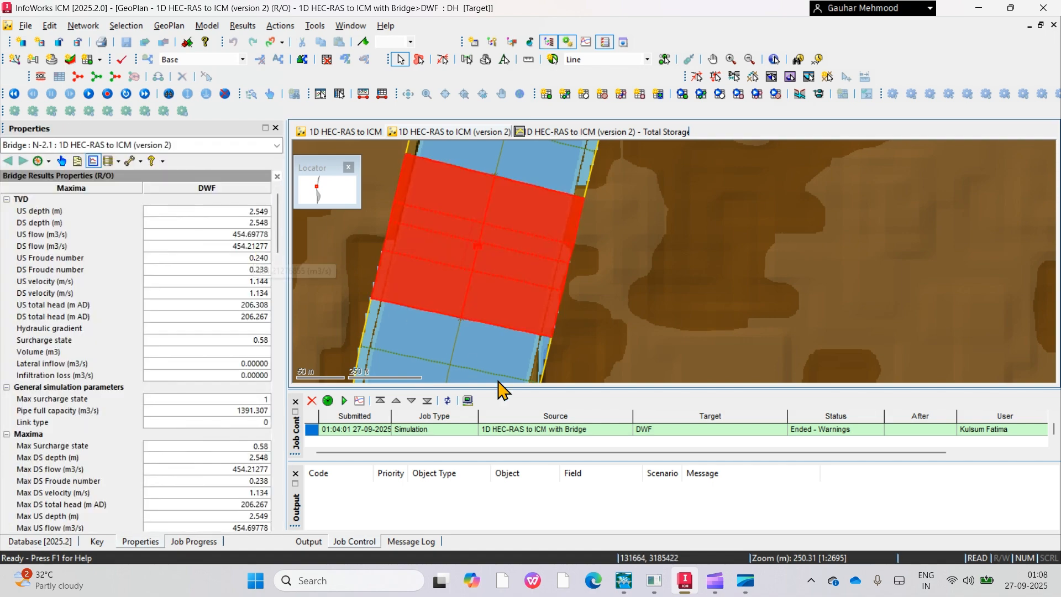
Check the stage and flow hydrograph at River 1, Reach 1, station 8150 in HEC-RAS, close it, and switch to RAS Mapper
{"action": "left_click", "coordinate": [655, 584]}
{"action": "left_click", "coordinate": [655, 586]}
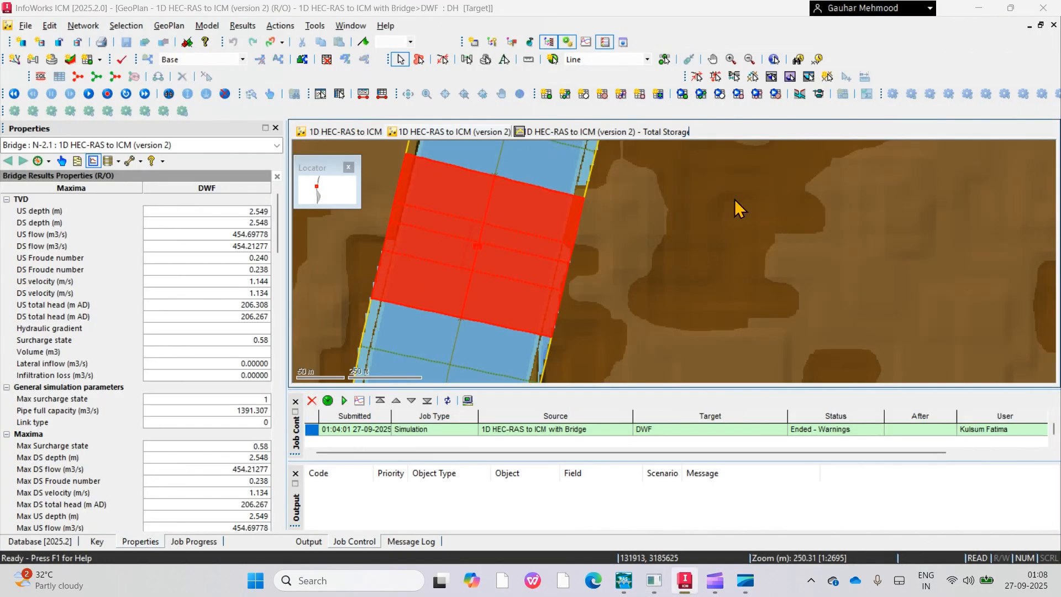
{"action": "left_click", "coordinate": [625, 583]}
{"action": "left_click", "coordinate": [669, 141]}
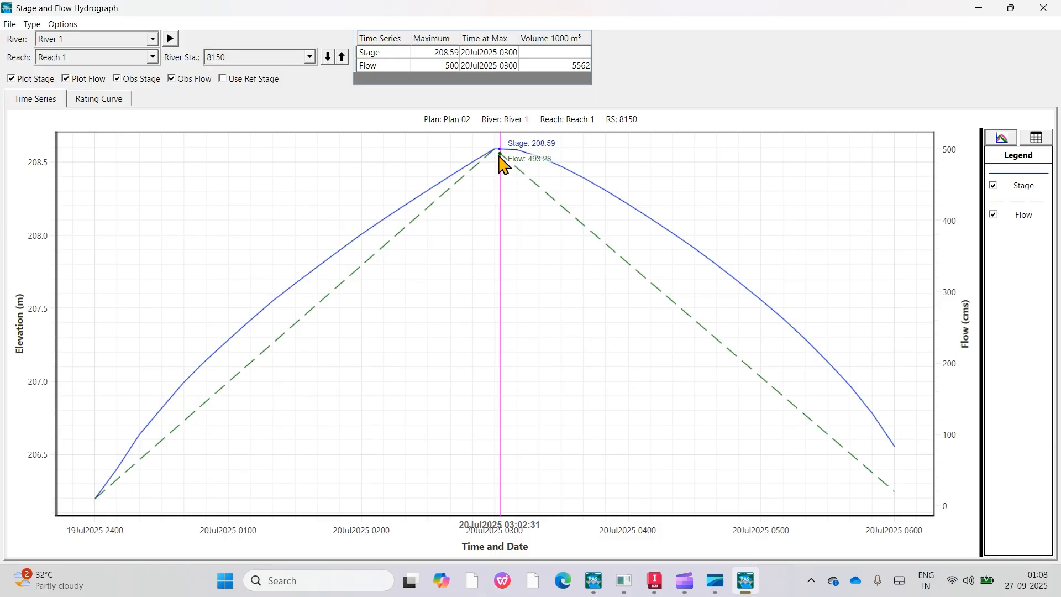
{"action": "left_click", "coordinate": [1038, 8]}
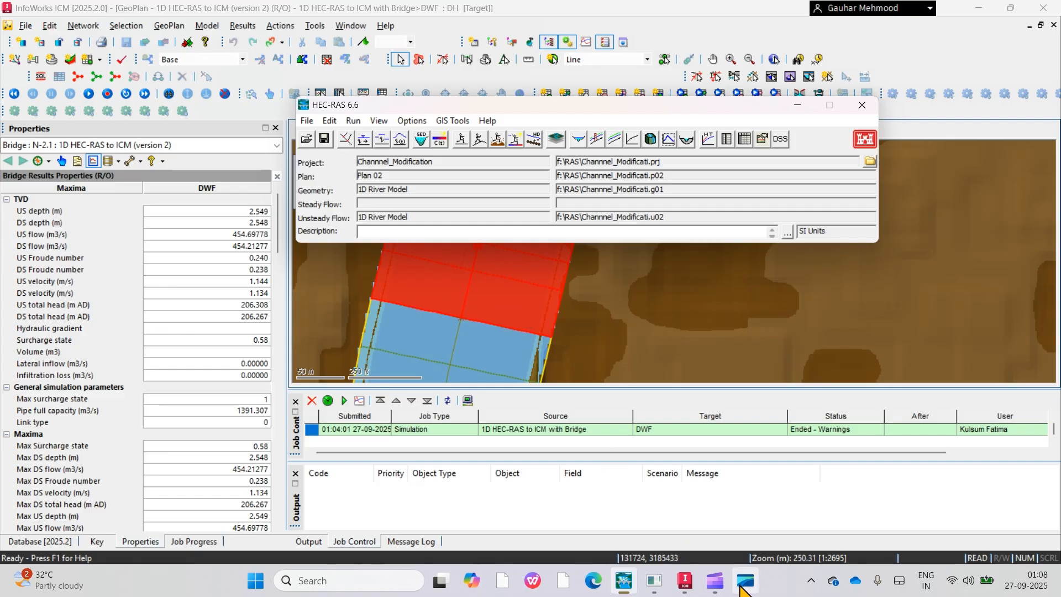
{"action": "left_click", "coordinate": [660, 584]}
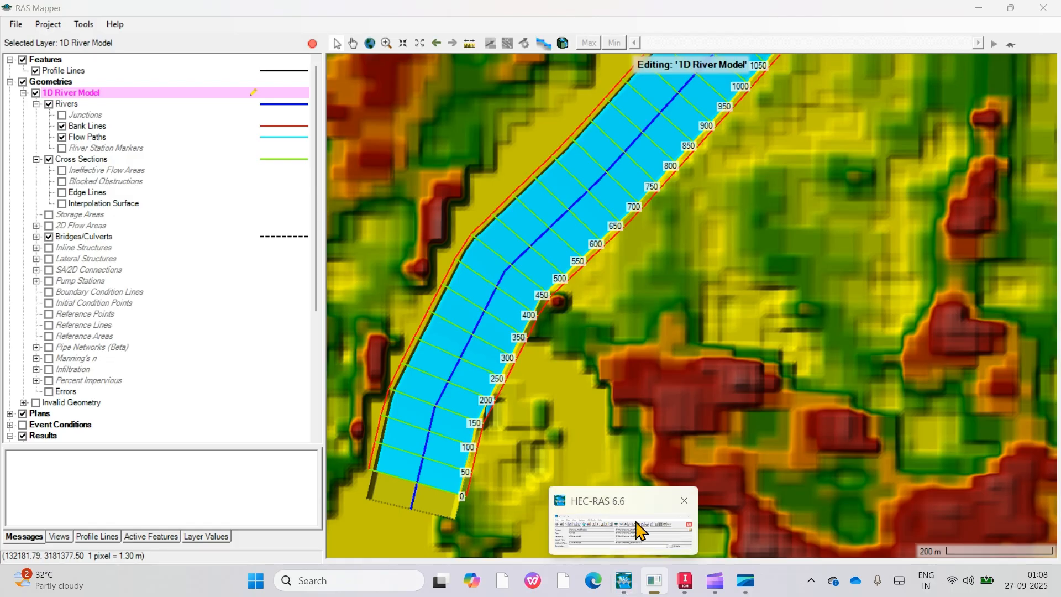
Check the stage and flow hydrograph at River 1, Reach 1, station 8150 in HEC-RAS, and switch back to InfoWorks ICM
{"action": "left_click", "coordinate": [624, 581]}
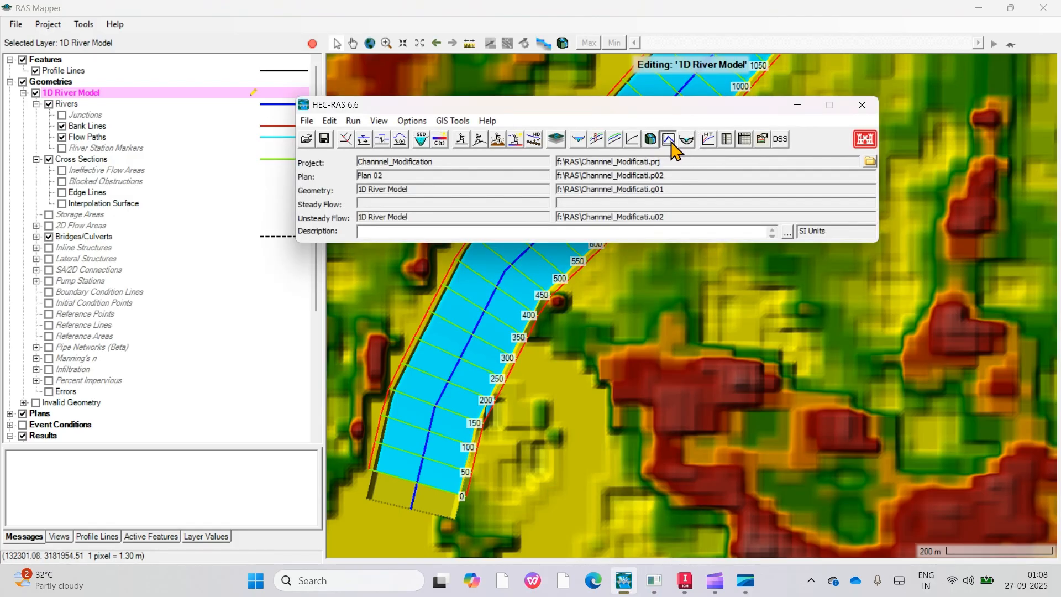
{"action": "left_click", "coordinate": [671, 142]}
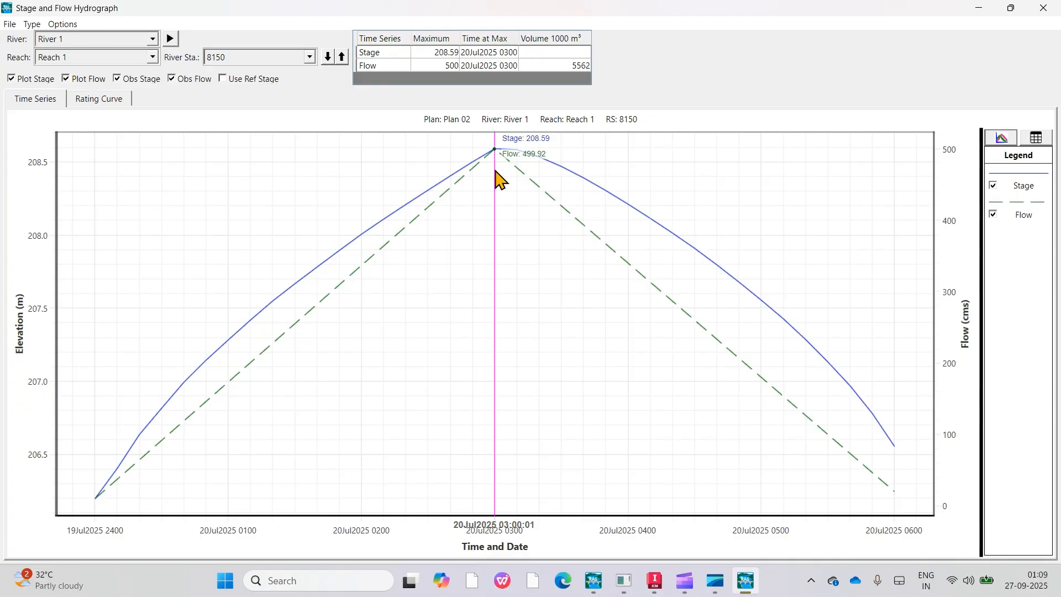
{"action": "left_click", "coordinate": [990, 12]}
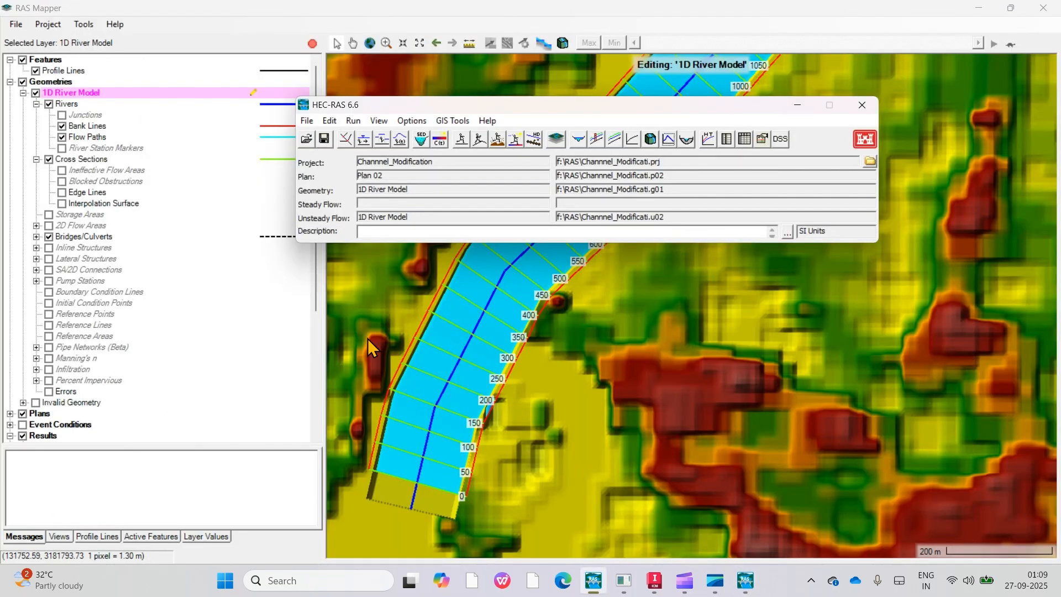
{"action": "left_click", "coordinate": [979, 8]}
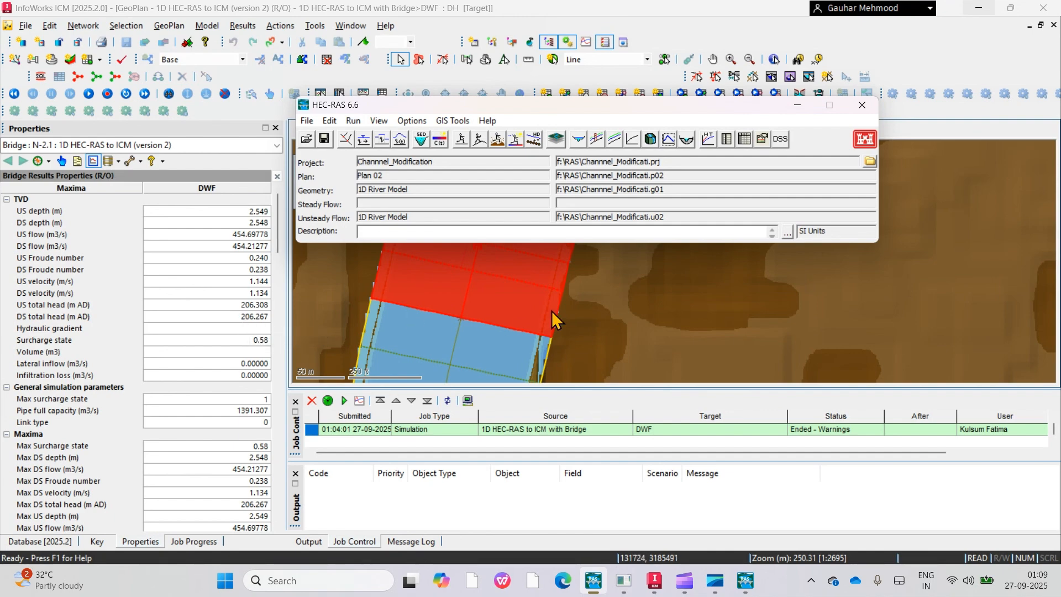
{"action": "left_click", "coordinate": [500, 294]}
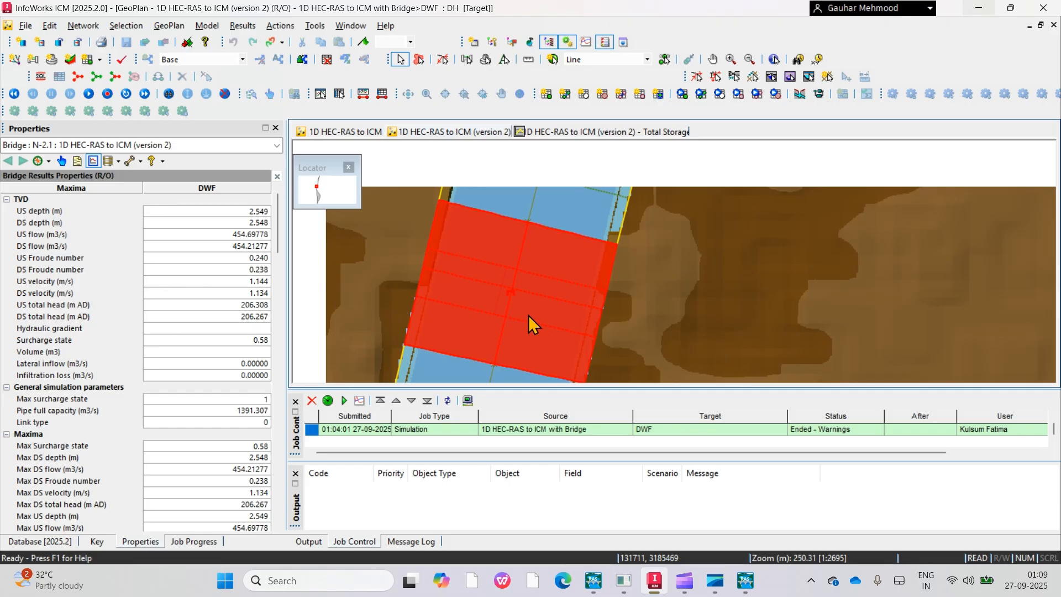
View the results cross section of river reach N-1.1 at section 5200 upstream of the bridge, and close it
{"action": "scroll", "coordinate": [573, 297], "scroll_direction": "down", "scroll_amount": 2}
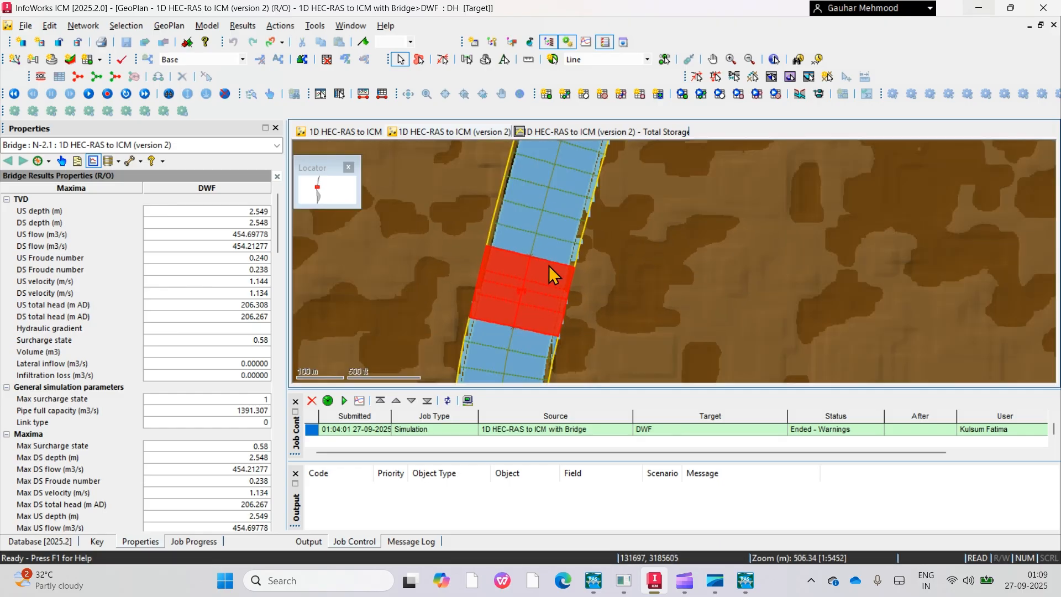
{"action": "left_click_drag", "start_coordinate": [579, 172], "coordinate": [558, 202]}
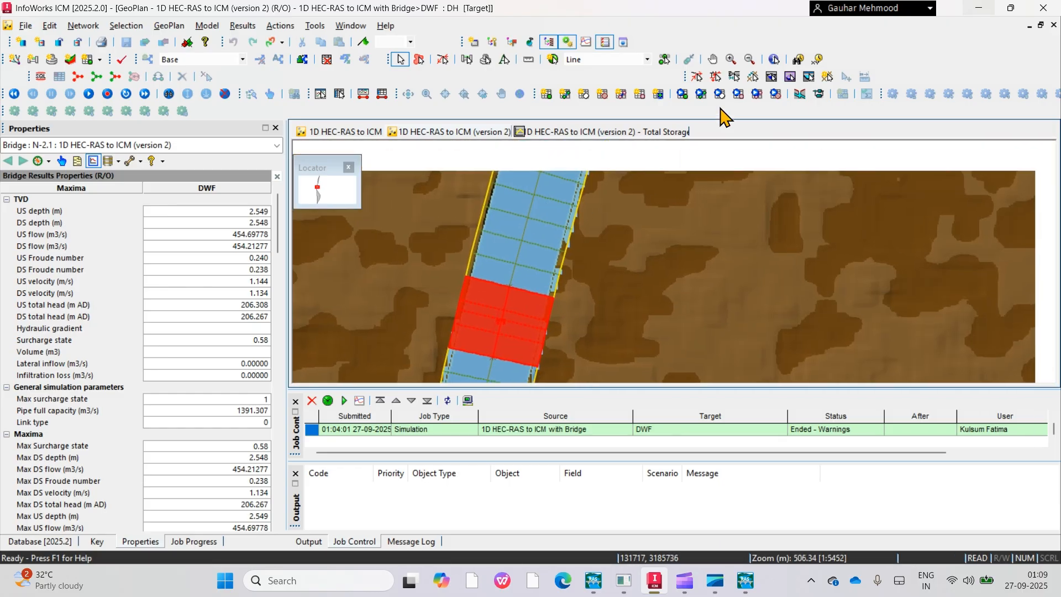
{"action": "left_click", "coordinate": [771, 77]}
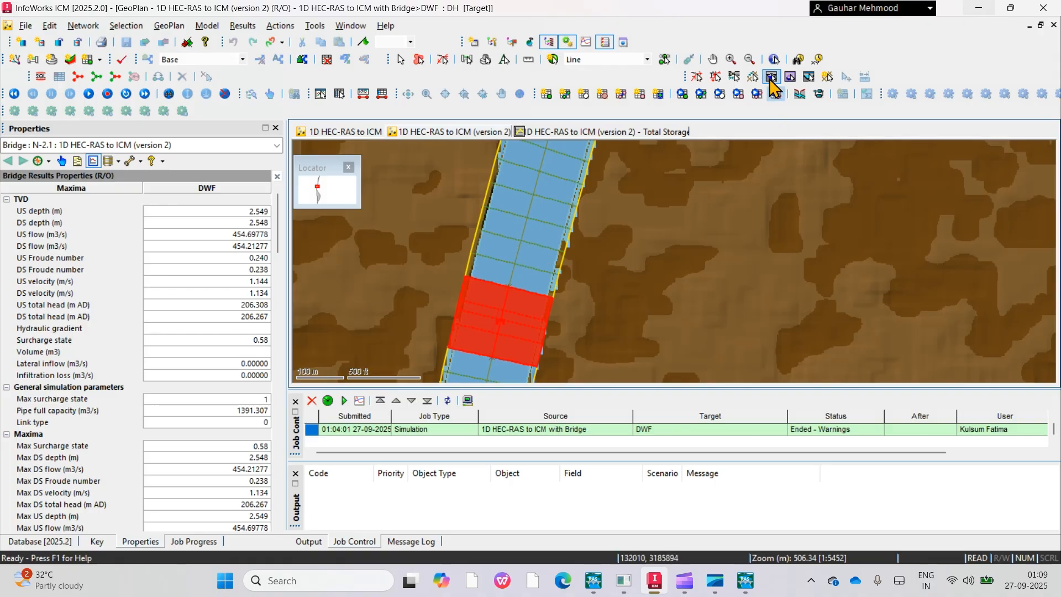
{"action": "left_click", "coordinate": [515, 217]}
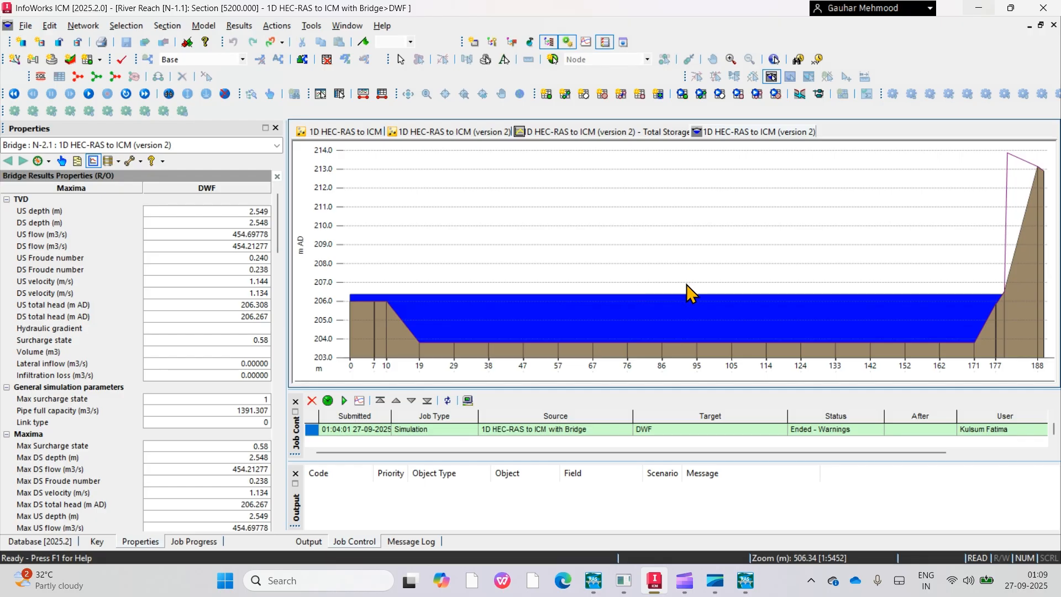
{"action": "right_click", "coordinate": [757, 138]}
{"action": "left_click", "coordinate": [768, 145]}
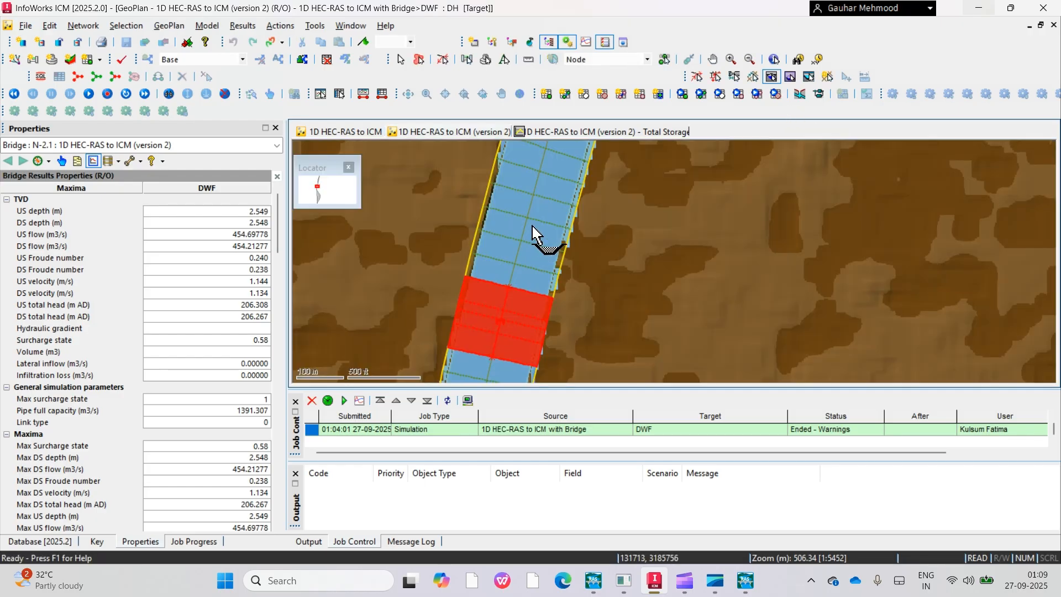
View the results cross sections of river reach N-1.1 at 5349.999 and 5549.999, closing each one
{"action": "left_click", "coordinate": [532, 243]}
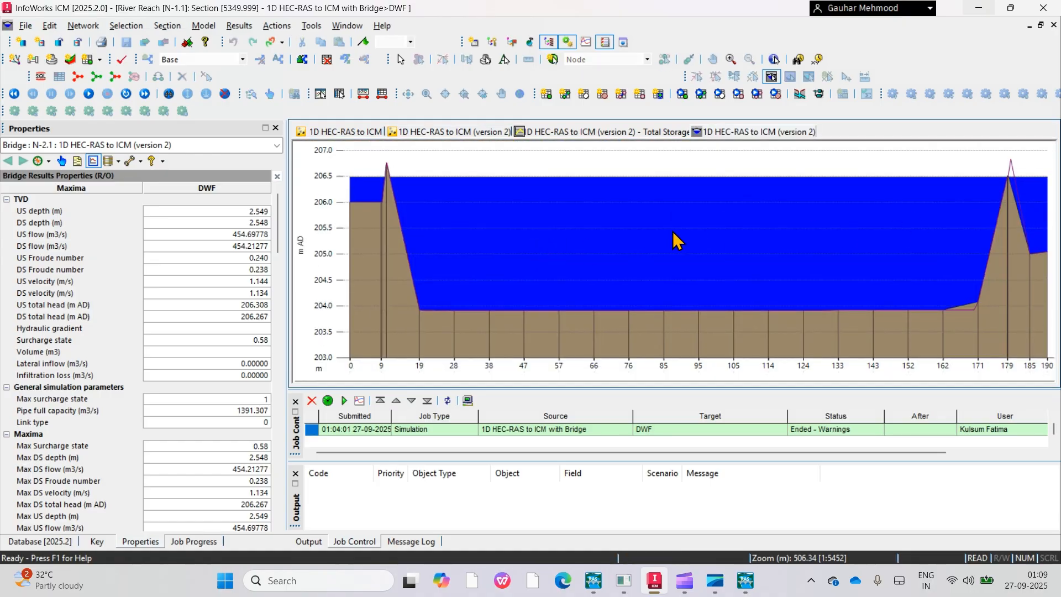
{"action": "right_click", "coordinate": [739, 138]}
{"action": "left_click", "coordinate": [770, 143]}
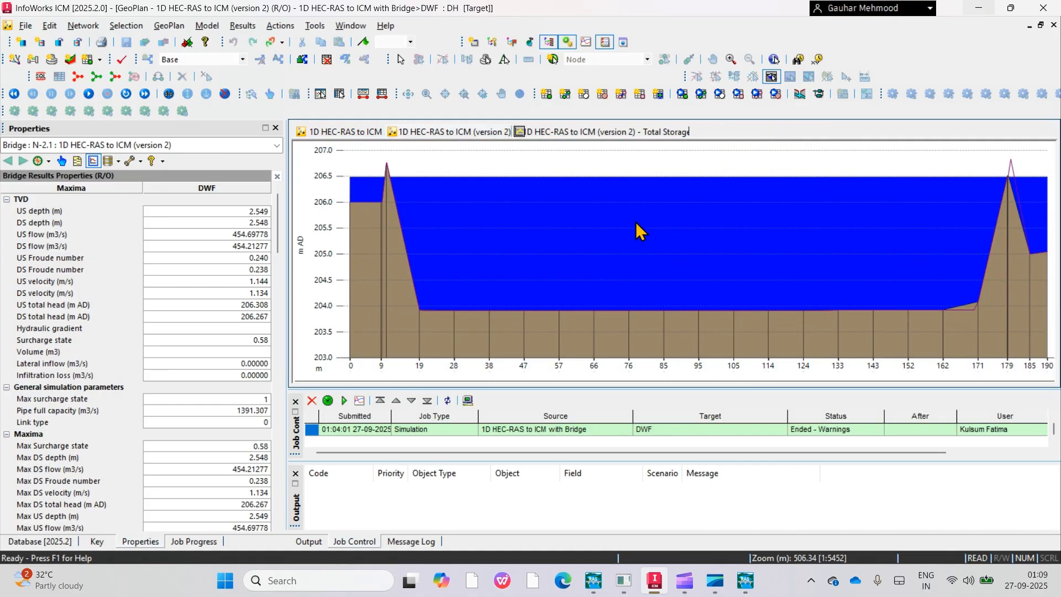
{"action": "left_click_drag", "start_coordinate": [549, 223], "coordinate": [509, 301]}
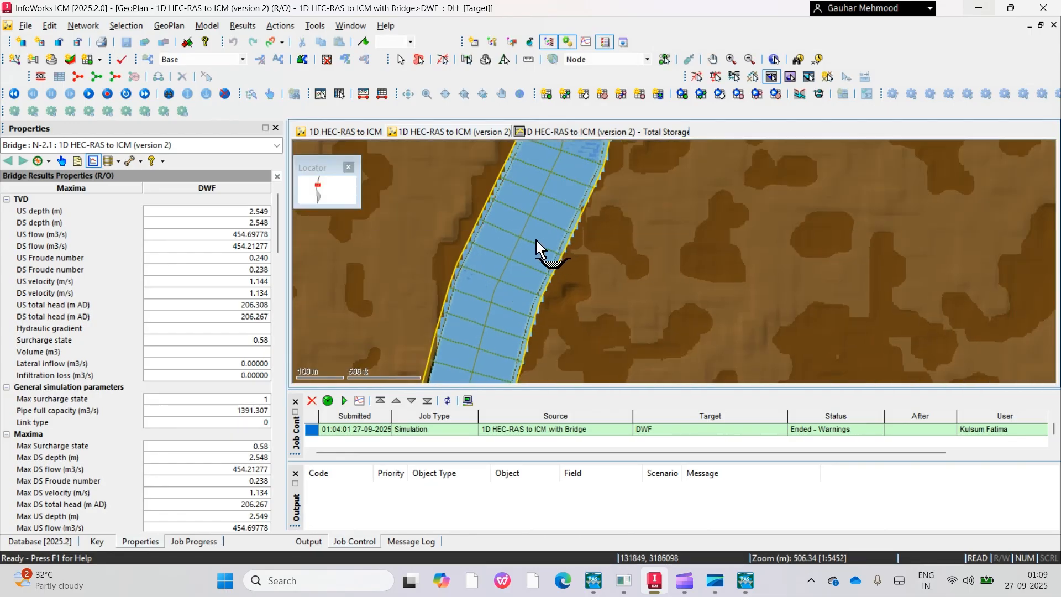
{"action": "left_click", "coordinate": [525, 242]}
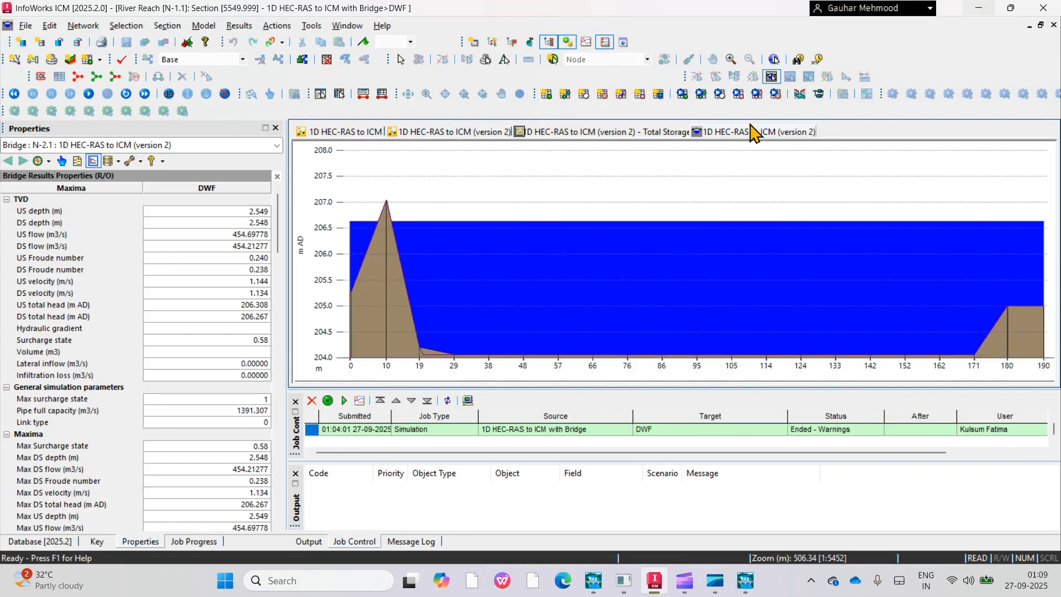
{"action": "right_click", "coordinate": [756, 132]}
{"action": "left_click", "coordinate": [774, 137]}
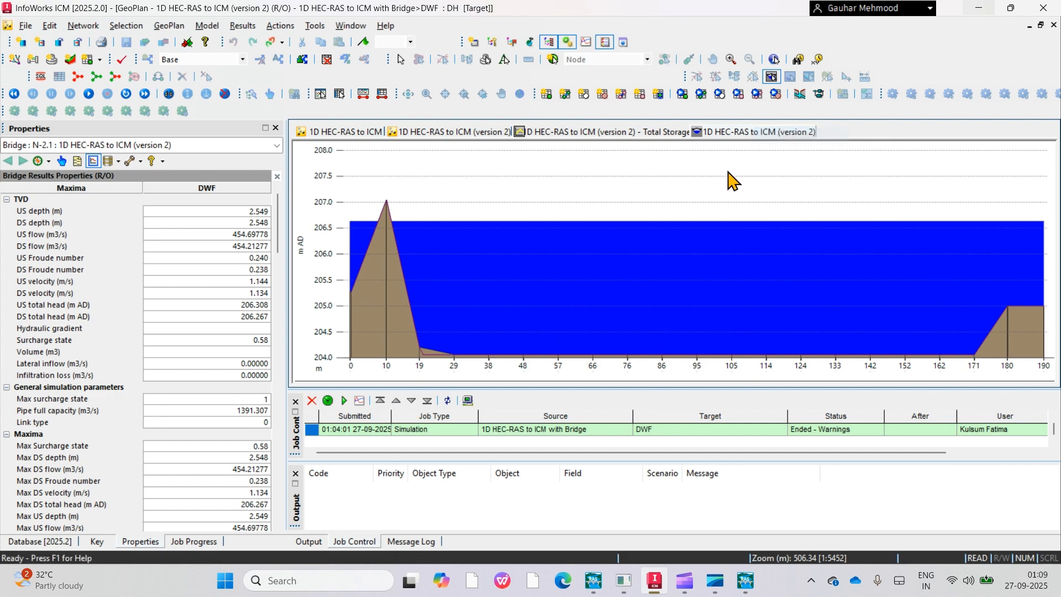
Graph the flow of river reach N-3.1 downstream of the bridge, check its US and DS curves, and close the graph
{"action": "scroll", "coordinate": [611, 244], "scroll_direction": "down", "scroll_amount": 3}
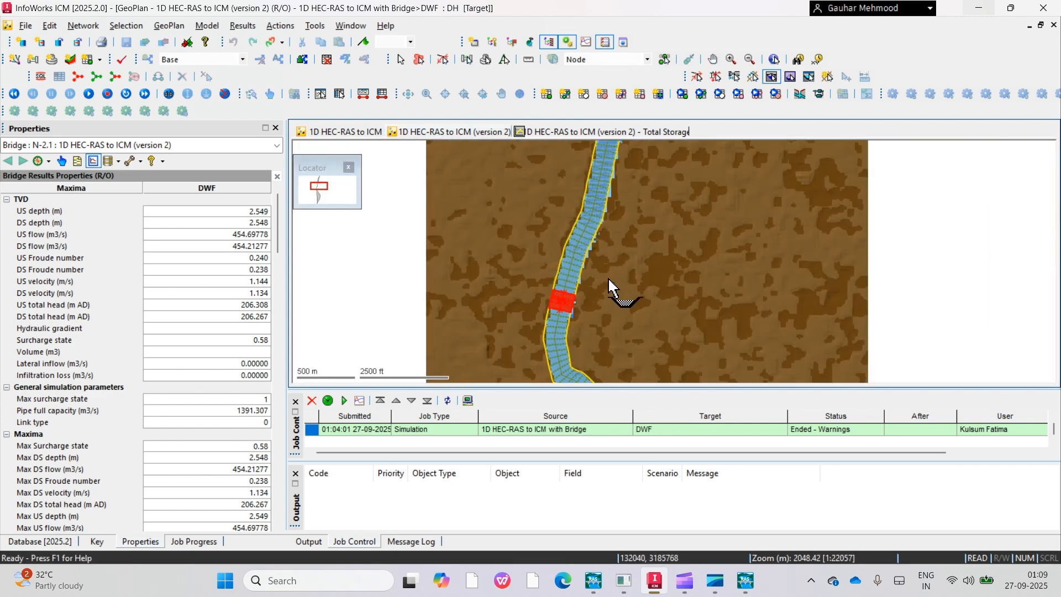
{"action": "left_click_drag", "start_coordinate": [631, 330], "coordinate": [505, 207]}
{"action": "left_click_drag", "start_coordinate": [588, 330], "coordinate": [546, 226]}
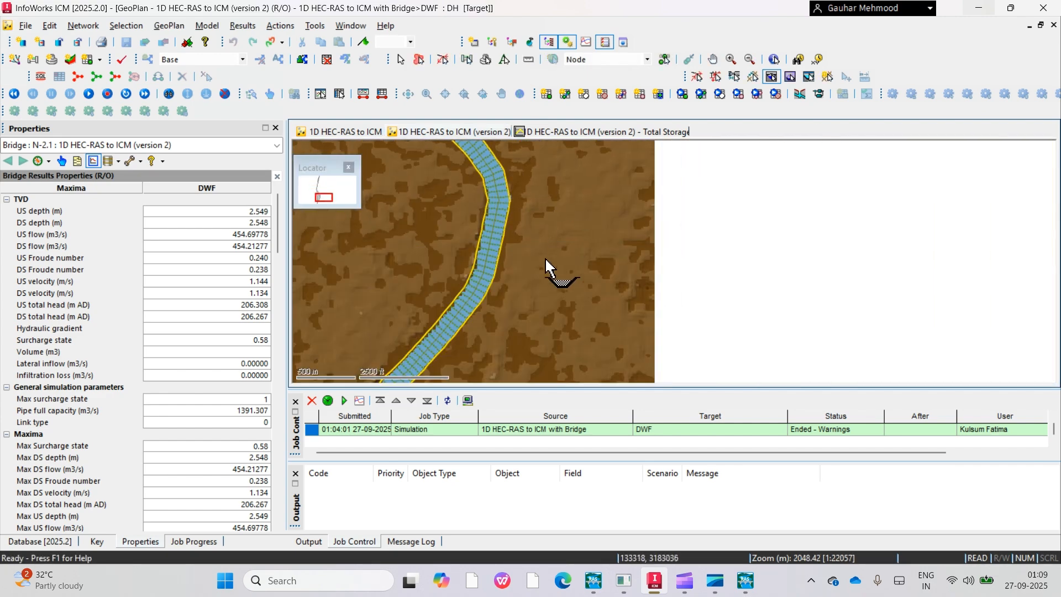
{"action": "left_click_drag", "start_coordinate": [524, 279], "coordinate": [527, 286]}
{"action": "scroll", "coordinate": [533, 265], "scroll_direction": "up", "scroll_amount": 2}
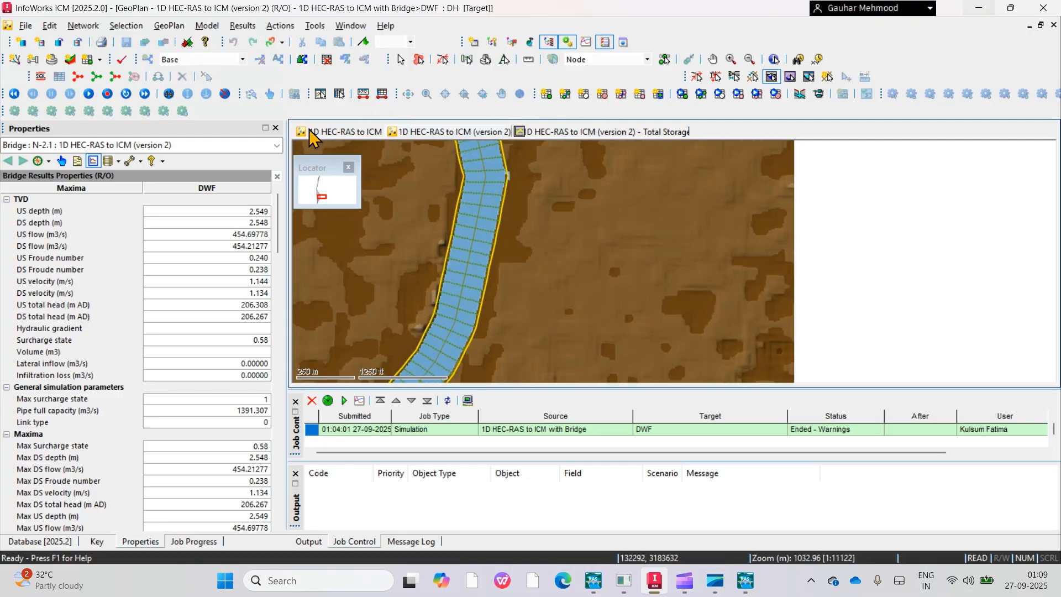
{"action": "left_click", "coordinate": [401, 59]}
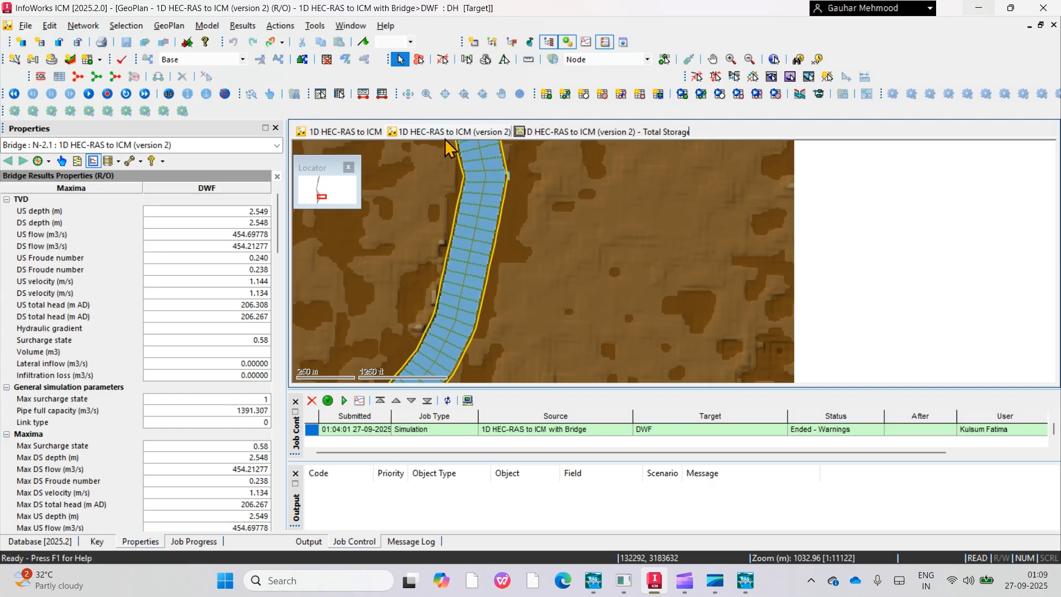
{"action": "right_click", "coordinate": [485, 215]}
{"action": "mouse_move", "coordinate": [620, 229]}
{"action": "left_click", "coordinate": [664, 297]}
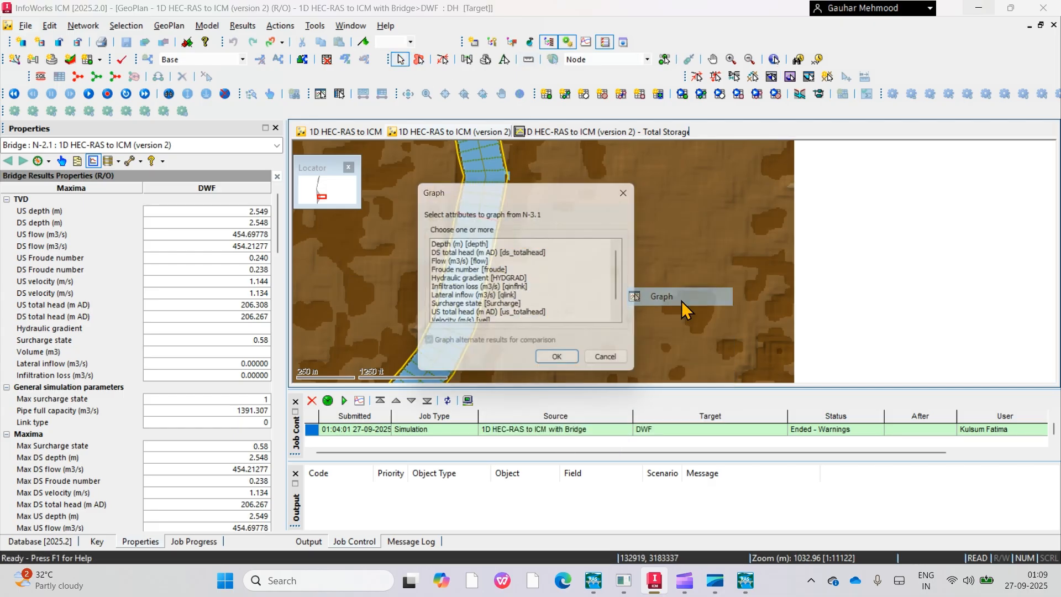
{"action": "left_click", "coordinate": [469, 263]}
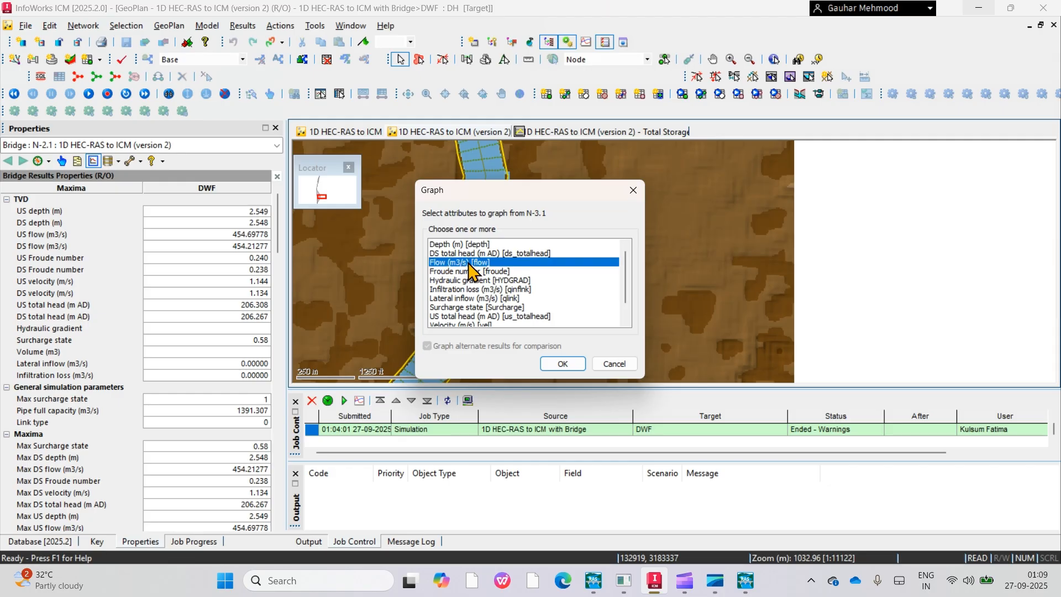
{"action": "left_click", "coordinate": [567, 367]}
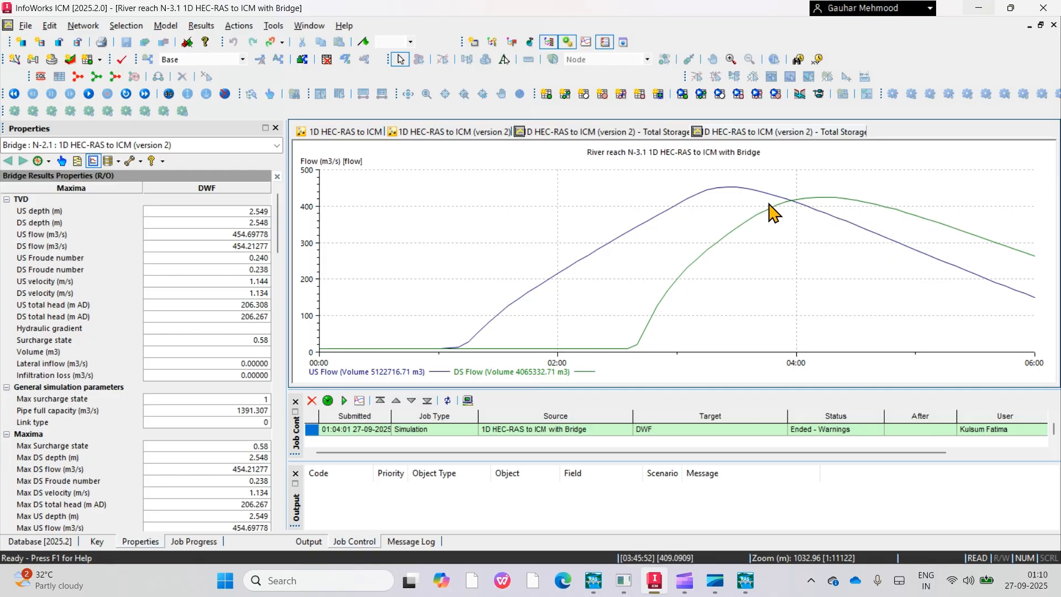
{"action": "right_click", "coordinate": [751, 137]}
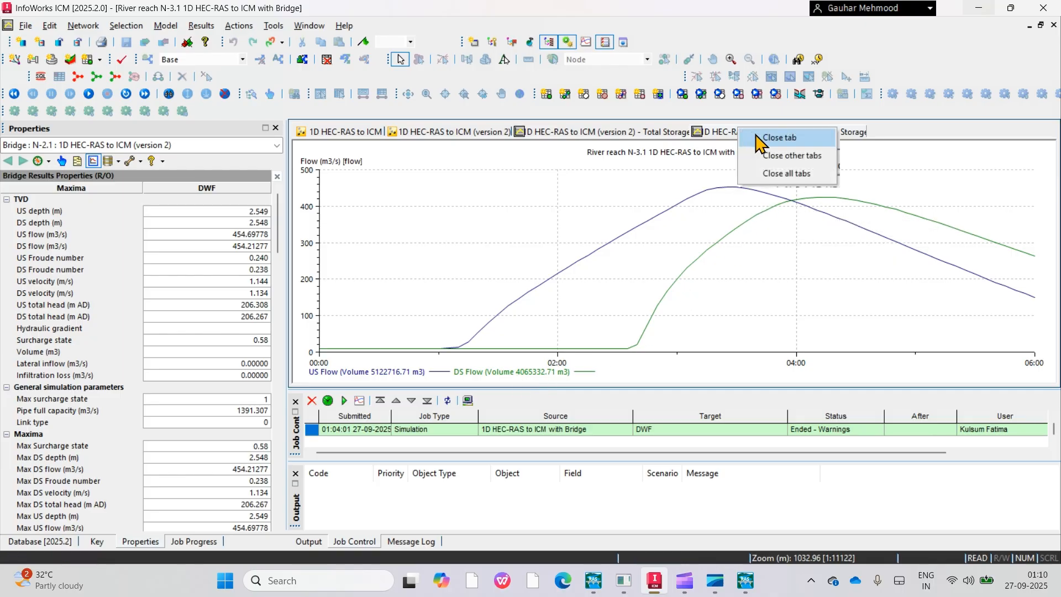
{"action": "left_click", "coordinate": [763, 147]}
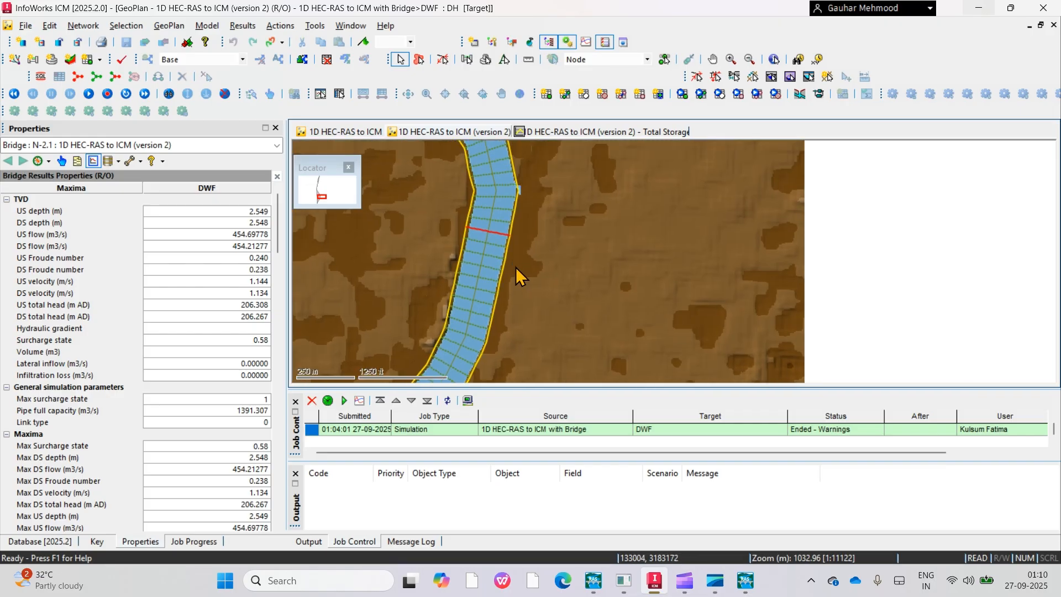
Examine the flood extent from the downstream river reach back up to the bridge
{"action": "left_click_drag", "start_coordinate": [495, 228], "coordinate": [579, 290]}
{"action": "scroll", "coordinate": [537, 304], "scroll_direction": "up", "scroll_amount": 3}
{"action": "scroll", "coordinate": [580, 288], "scroll_direction": "down", "scroll_amount": 2}
{"action": "left_click_drag", "start_coordinate": [592, 246], "coordinate": [619, 375]}
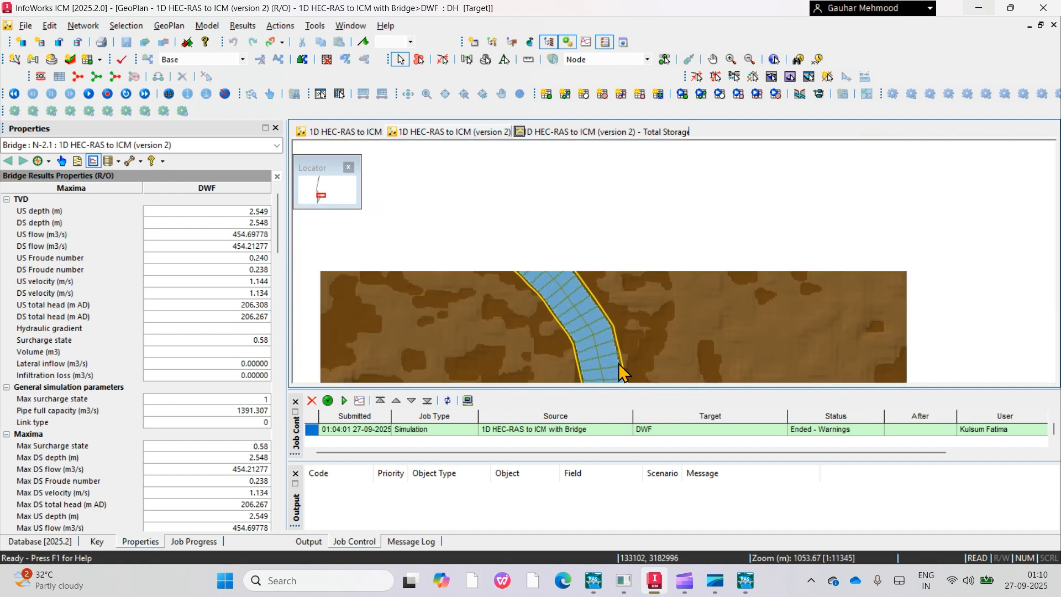
{"action": "scroll", "coordinate": [556, 219], "scroll_direction": "down", "scroll_amount": 3}
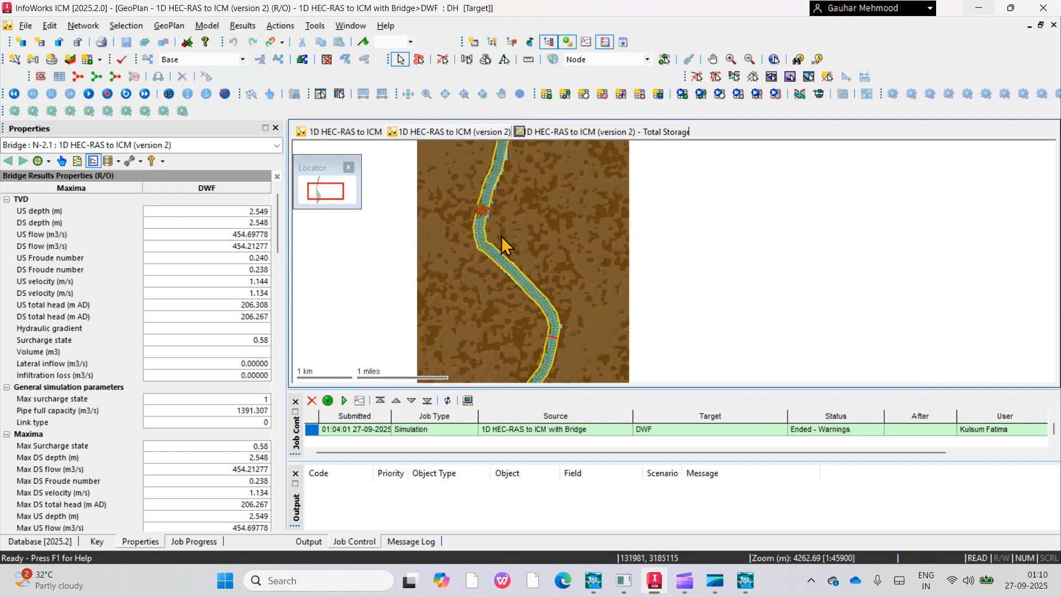
{"action": "scroll", "coordinate": [477, 283], "scroll_direction": "up", "scroll_amount": 2}
{"action": "left_click_drag", "start_coordinate": [461, 263], "coordinate": [545, 288]}
{"action": "scroll", "coordinate": [545, 287], "scroll_direction": "up", "scroll_amount": 4}
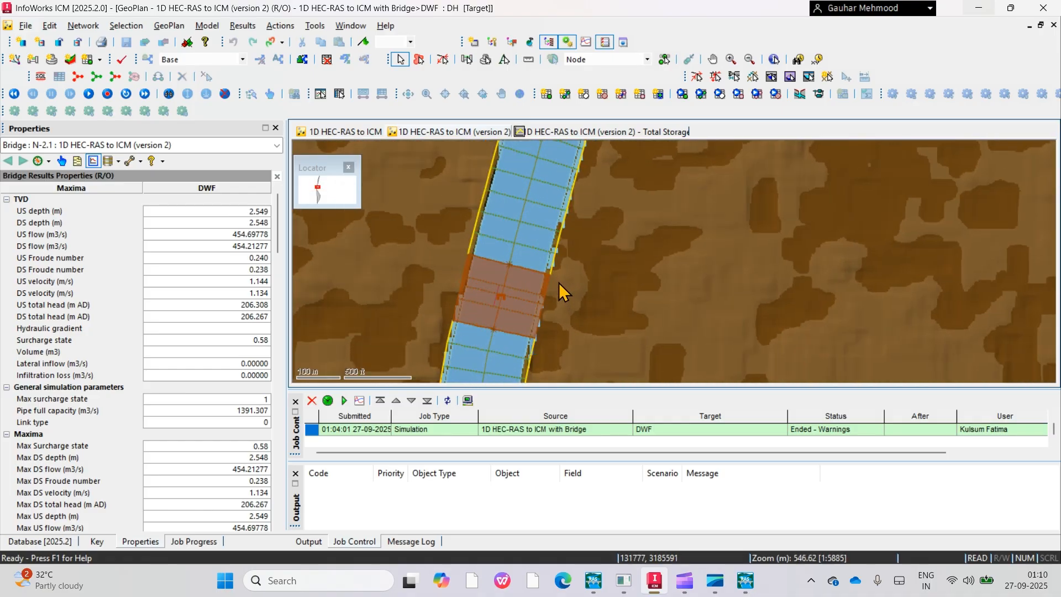
{"action": "scroll", "coordinate": [614, 267], "scroll_direction": "down", "scroll_amount": 2}
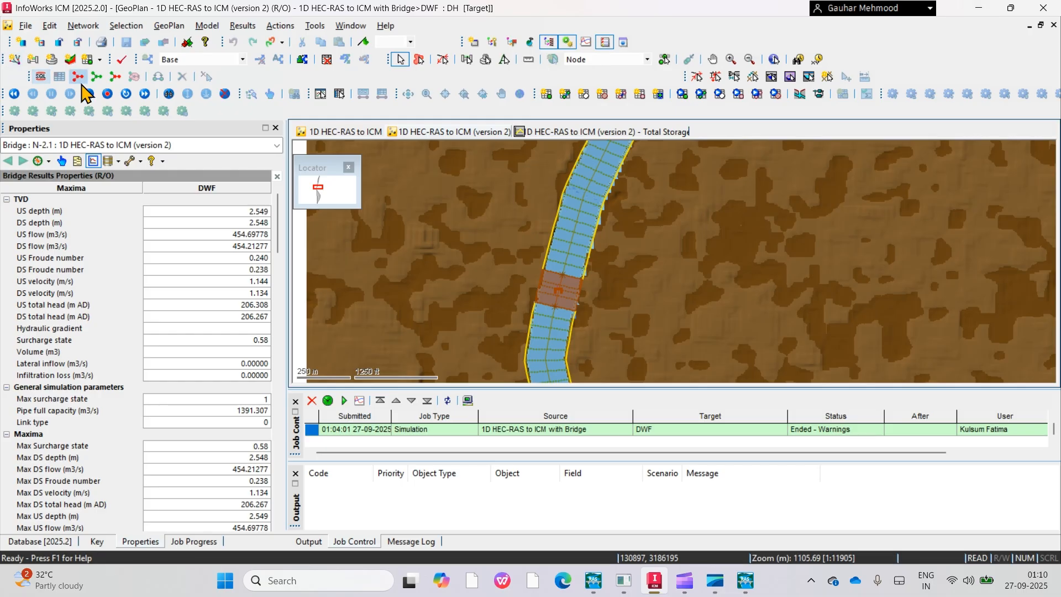
{"action": "left_click_drag", "start_coordinate": [624, 307], "coordinate": [595, 287]}
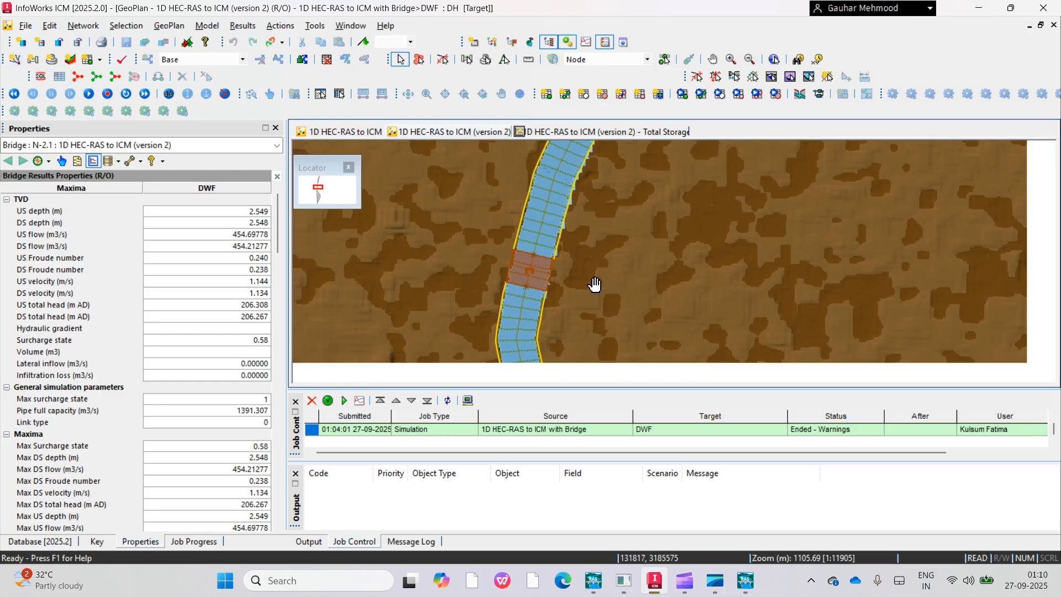
Switch to HEC-RAS and plot the flow hydrograph boundary condition for station 8150 from the unsteady flow data
{"action": "left_click", "coordinate": [747, 582]}
{"action": "left_click", "coordinate": [750, 587]}
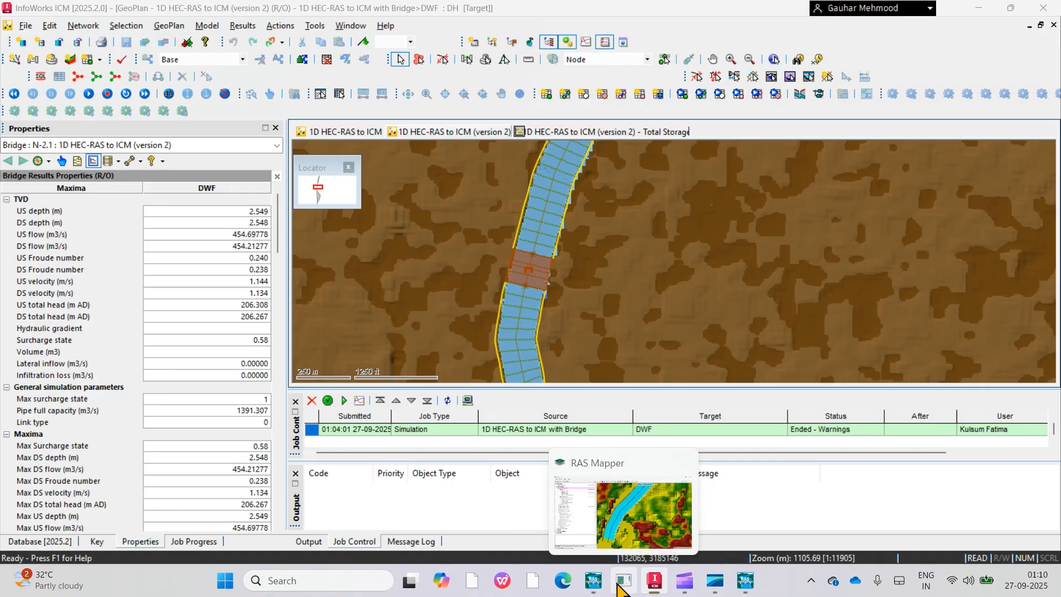
{"action": "left_click", "coordinate": [597, 581]}
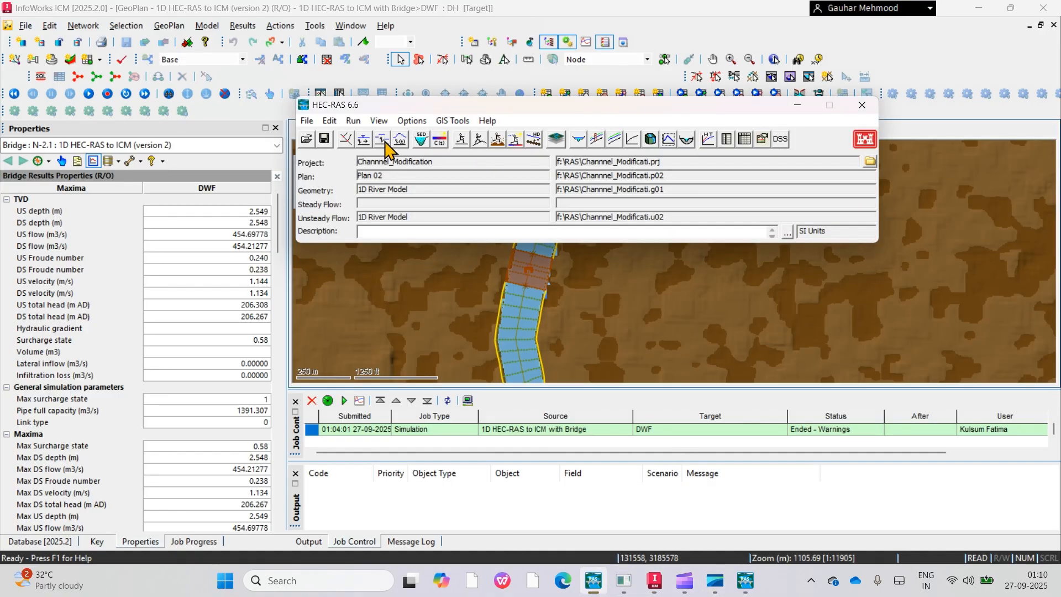
{"action": "left_click", "coordinate": [405, 142]}
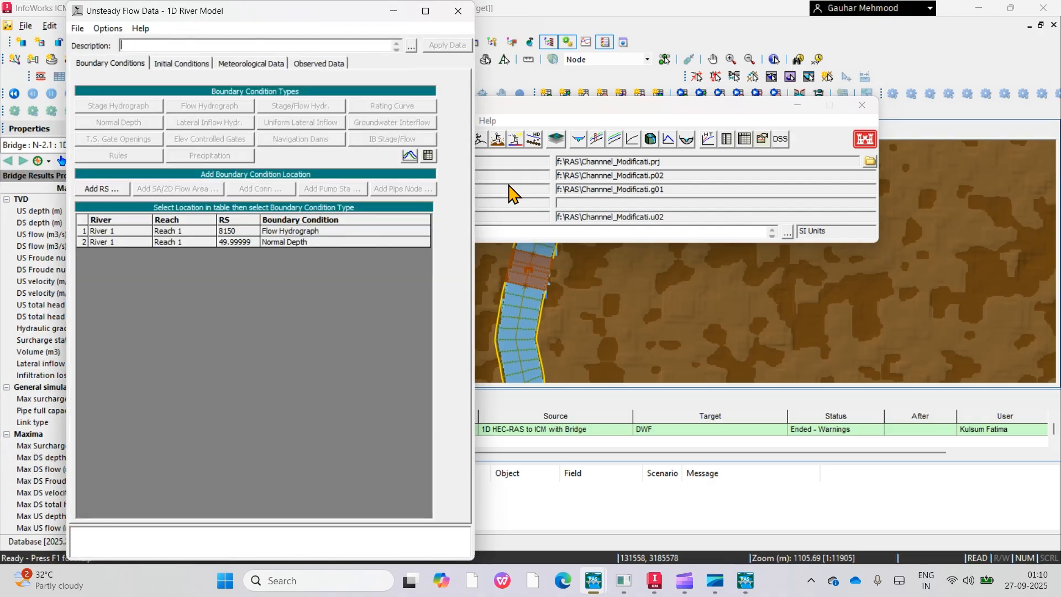
{"action": "left_click", "coordinate": [320, 232]}
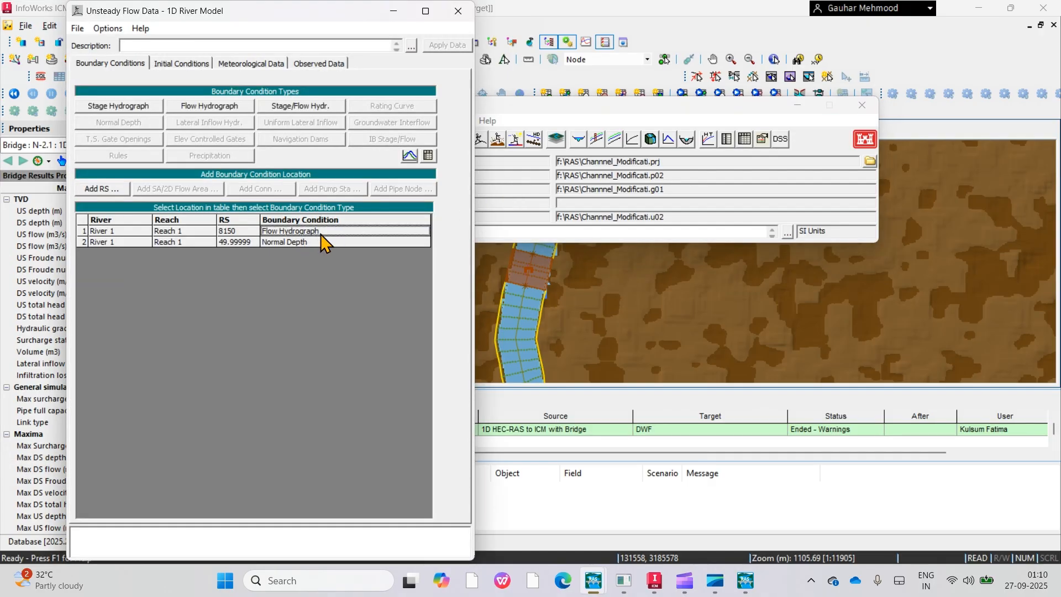
{"action": "left_click", "coordinate": [323, 234]}
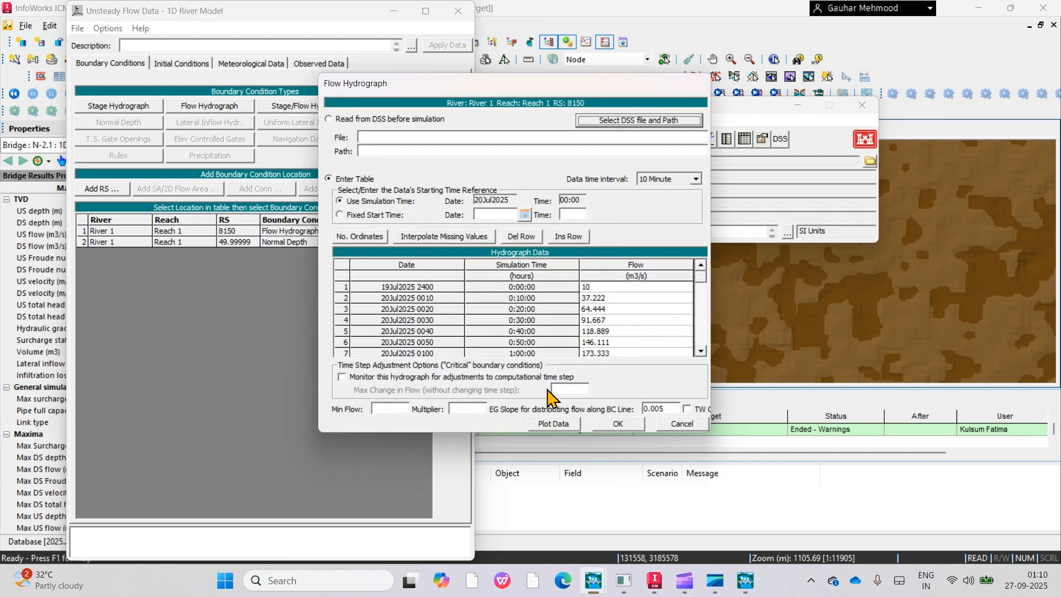
{"action": "left_click", "coordinate": [565, 425]}
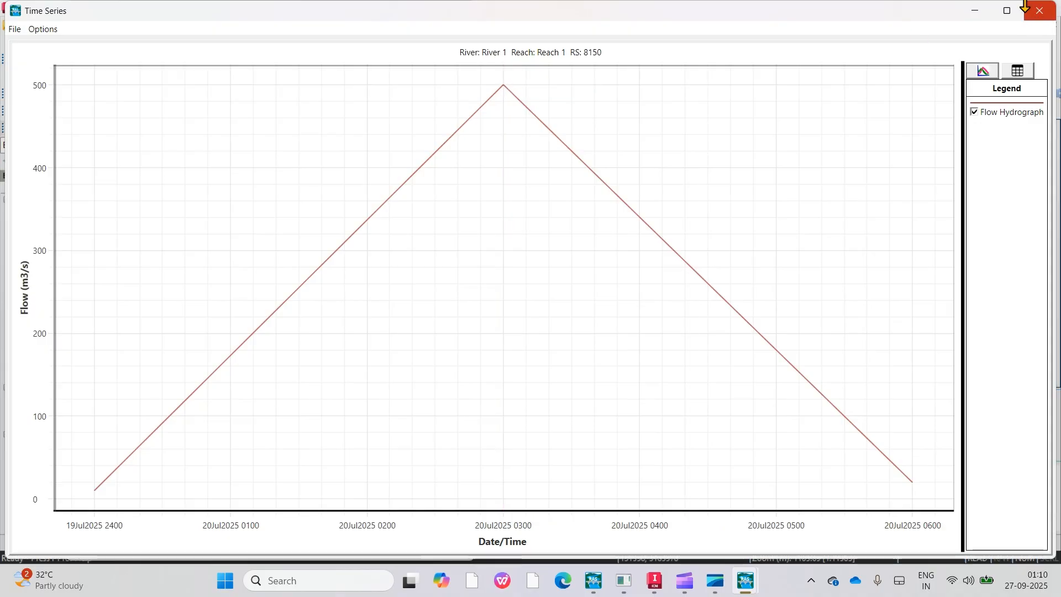
Close the HEC-RAS hydrograph plot and switch to InfoWorks ICM to open the HEC-RAS Inflow event table
{"action": "left_click", "coordinate": [1041, 11]}
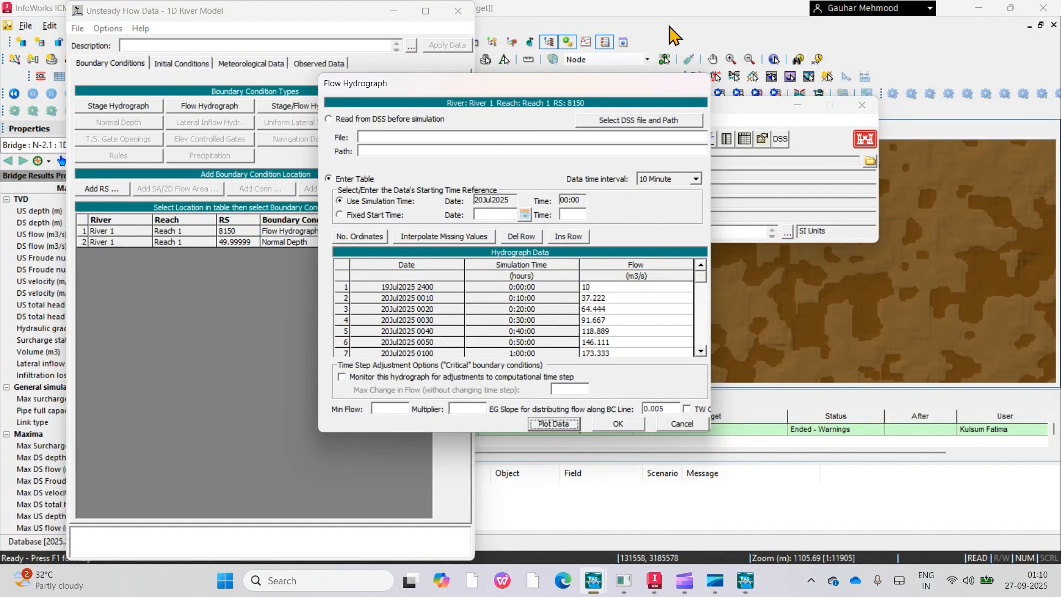
{"action": "left_click", "coordinate": [674, 34]}
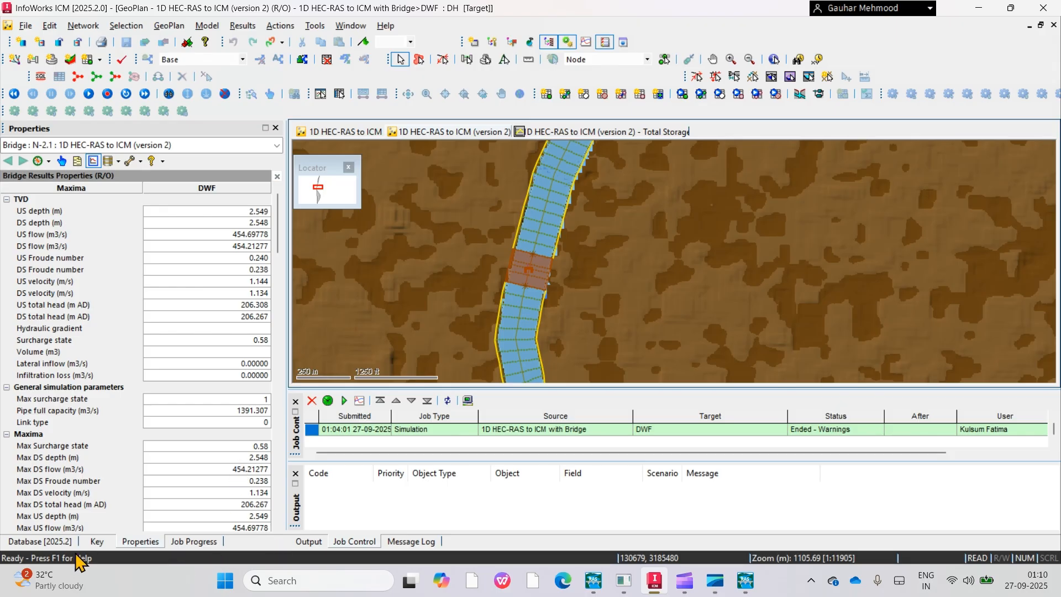
{"action": "left_click", "coordinate": [40, 542]}
{"action": "scroll", "coordinate": [83, 381], "scroll_direction": "down", "scroll_amount": 3}
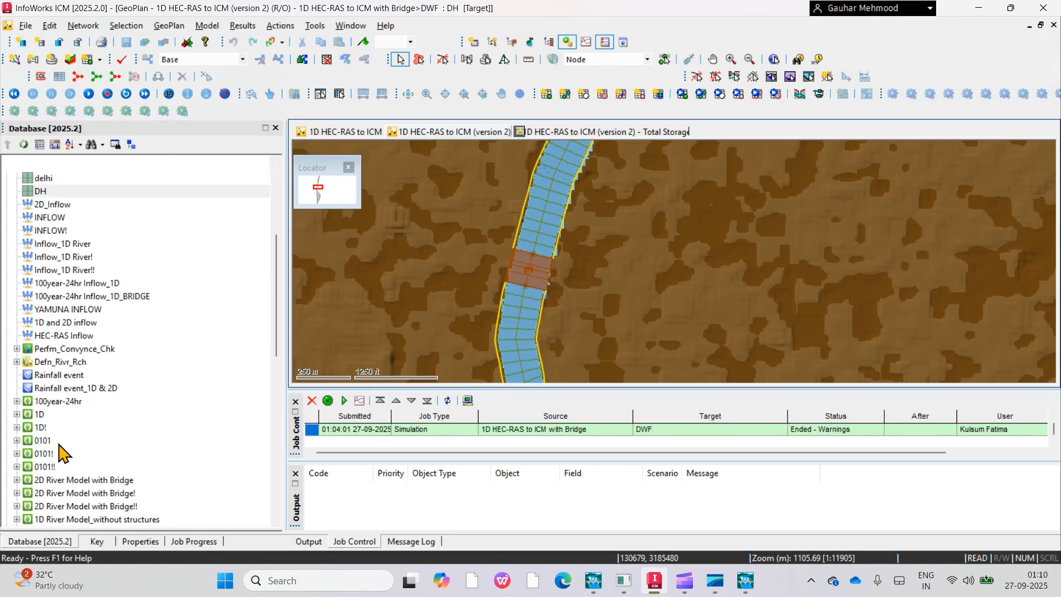
{"action": "double_click", "coordinate": [69, 336]}
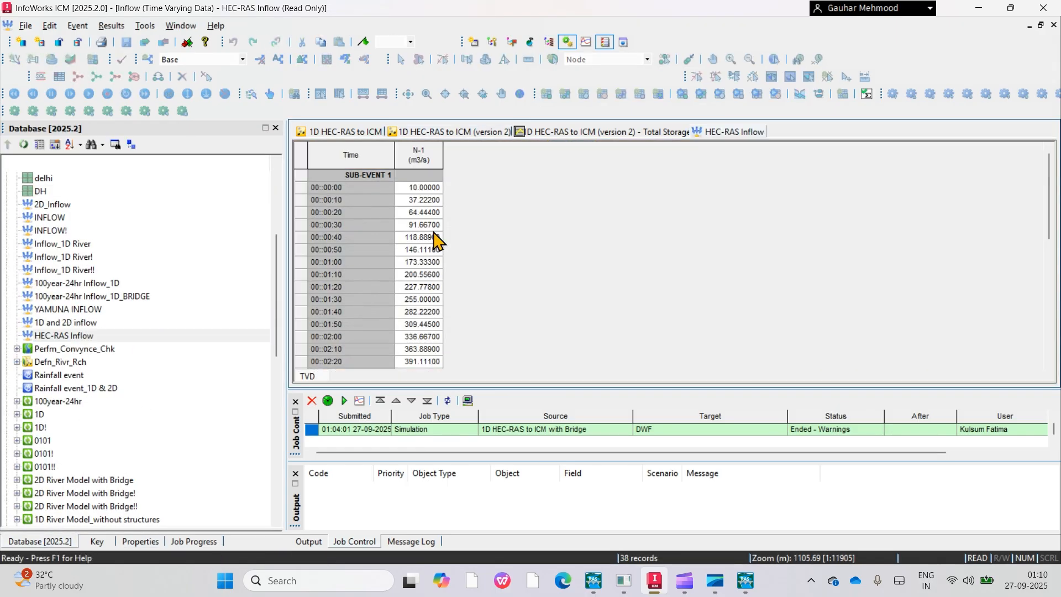
Open the HEC-RAS Inflow event in Graph format to check its hydrograph, and close the graph
{"action": "right_click", "coordinate": [74, 338]}
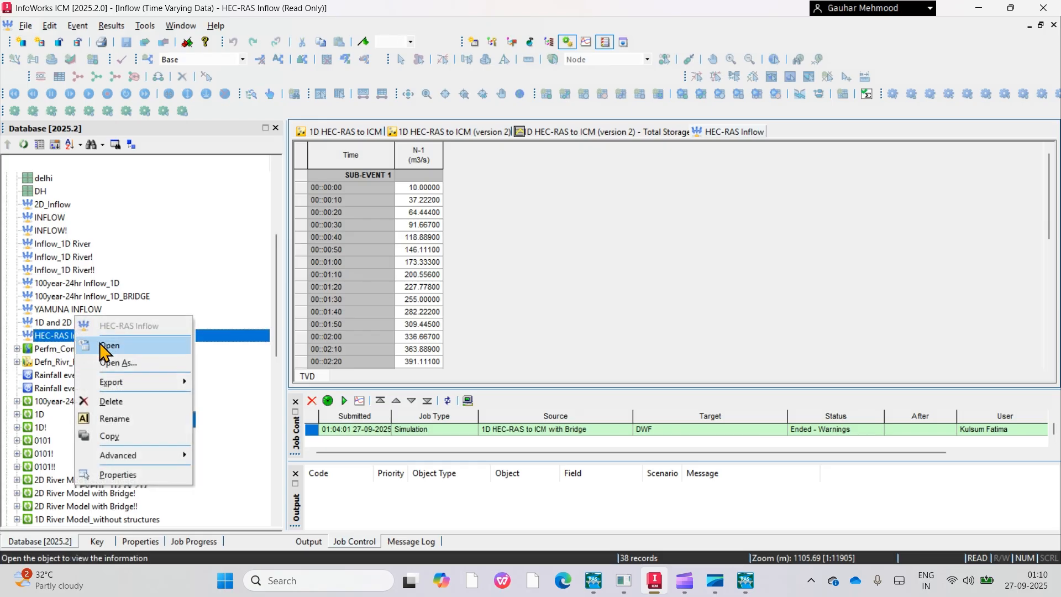
{"action": "left_click", "coordinate": [135, 379]}
{"action": "left_click", "coordinate": [434, 254]}
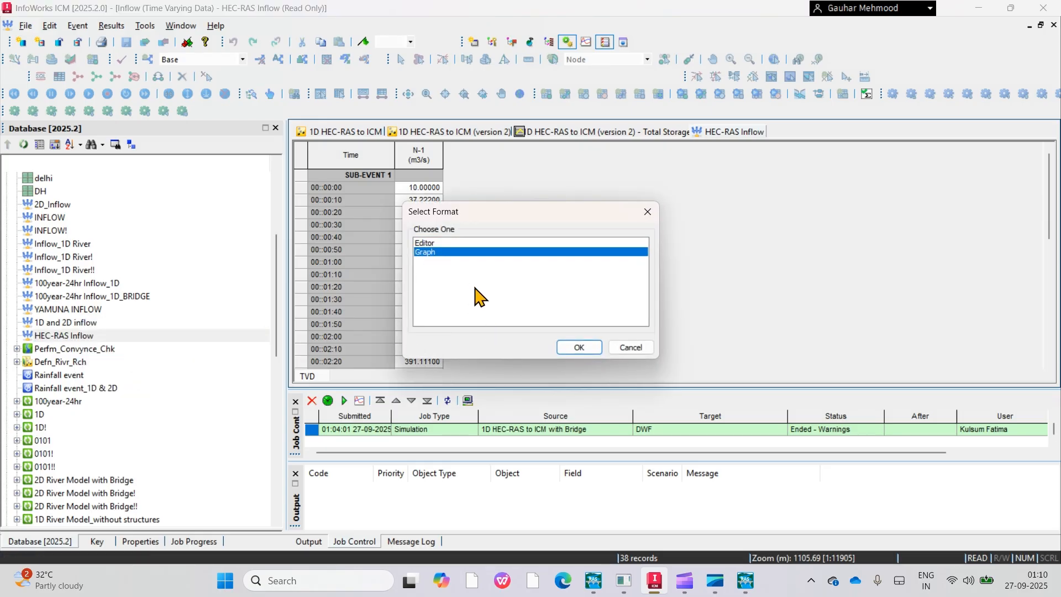
{"action": "left_click", "coordinate": [579, 347]}
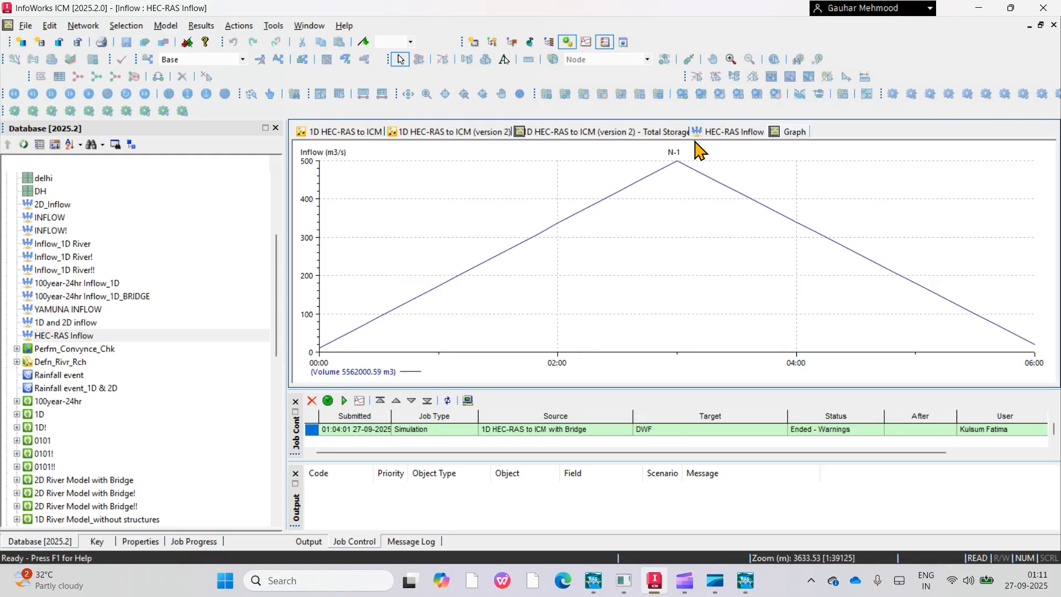
{"action": "right_click", "coordinate": [788, 134]}
{"action": "left_click", "coordinate": [803, 137]}
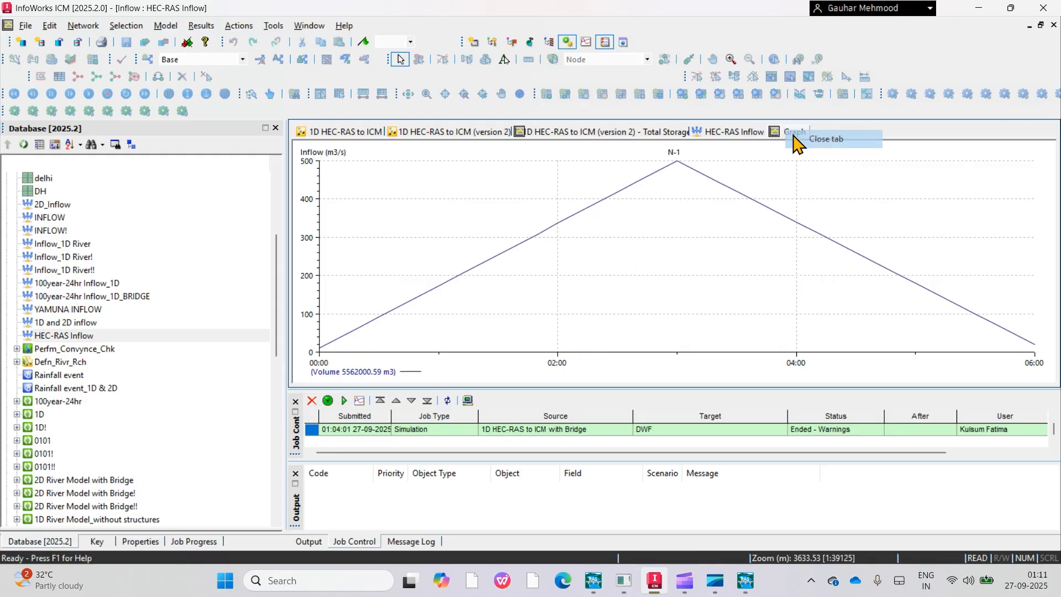
Review the time-varying flow values at N-1 in the HEC-RAS Inflow table and close the table
{"action": "scroll", "coordinate": [428, 254], "scroll_direction": "down", "scroll_amount": 7}
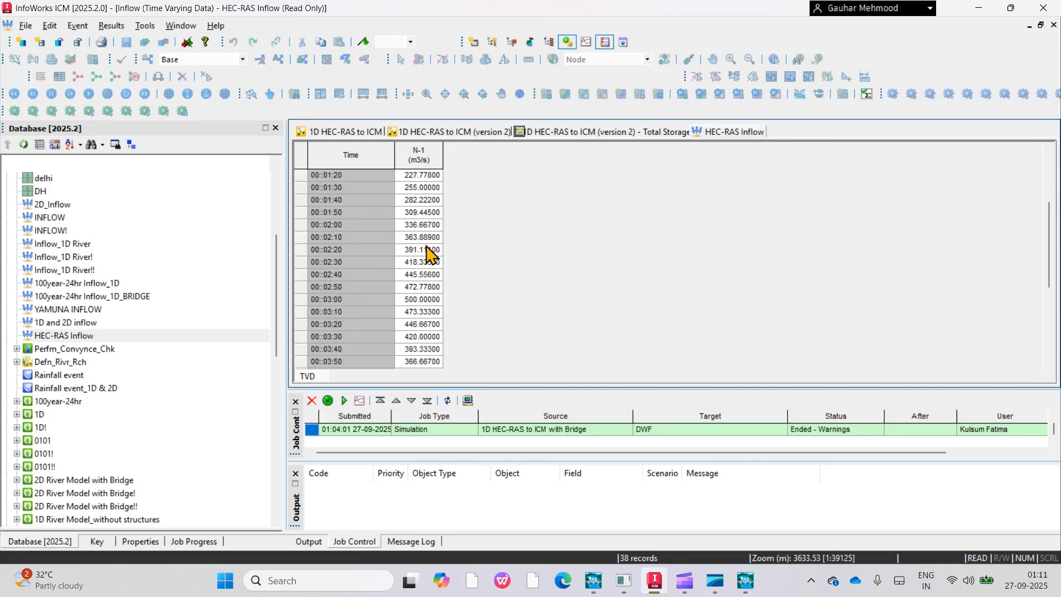
{"action": "right_click", "coordinate": [731, 129]}
{"action": "left_click", "coordinate": [745, 139]}
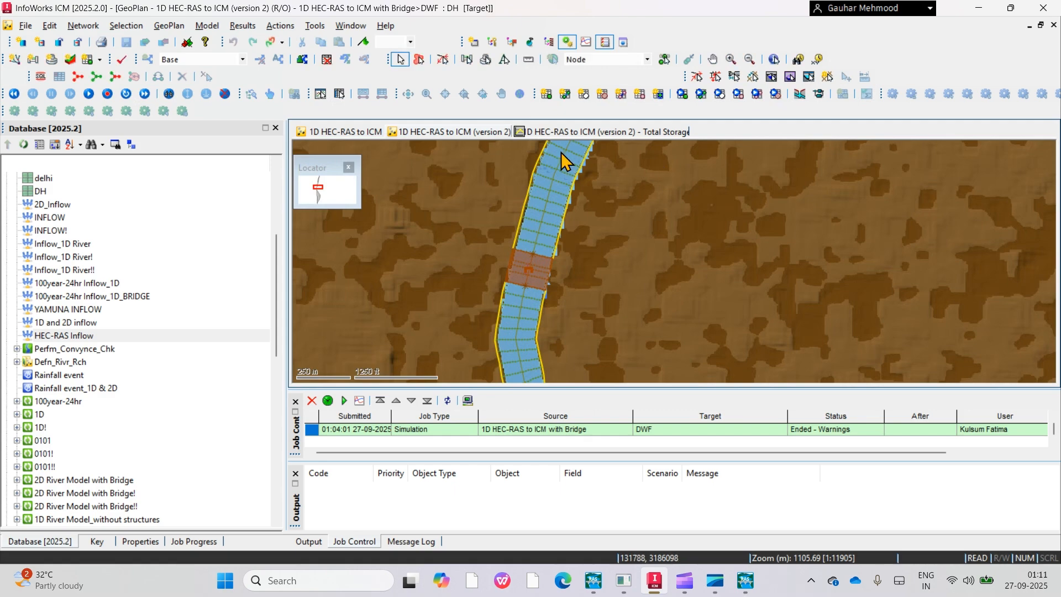
Replay the simulation results on the GeoPlan, following the river from upstream to the bridge, and return to the maxima
{"action": "scroll", "coordinate": [486, 268], "scroll_direction": "down", "scroll_amount": 5}
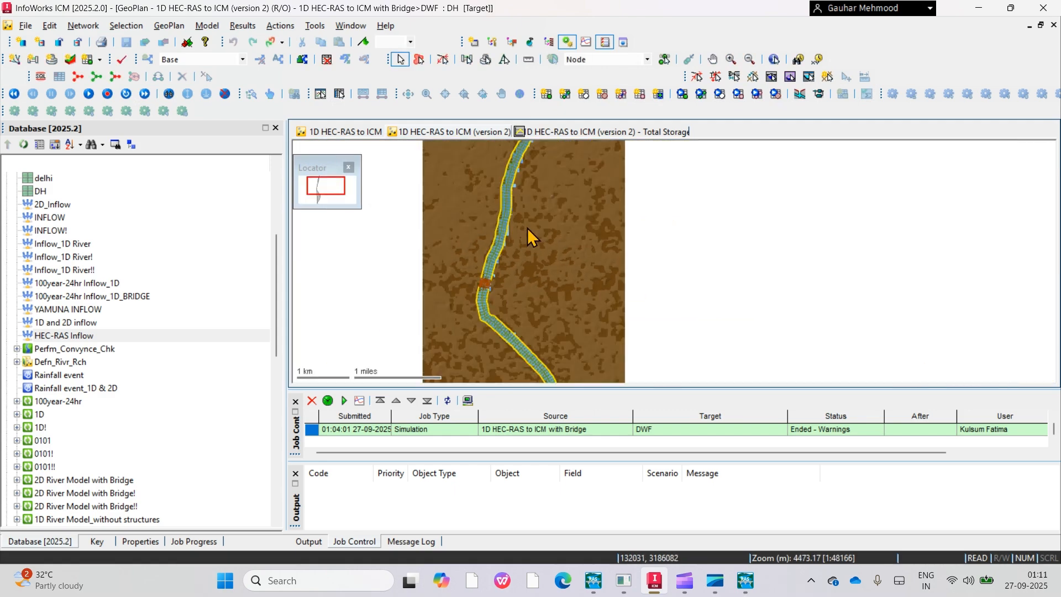
{"action": "scroll", "coordinate": [499, 272], "scroll_direction": "up", "scroll_amount": 5}
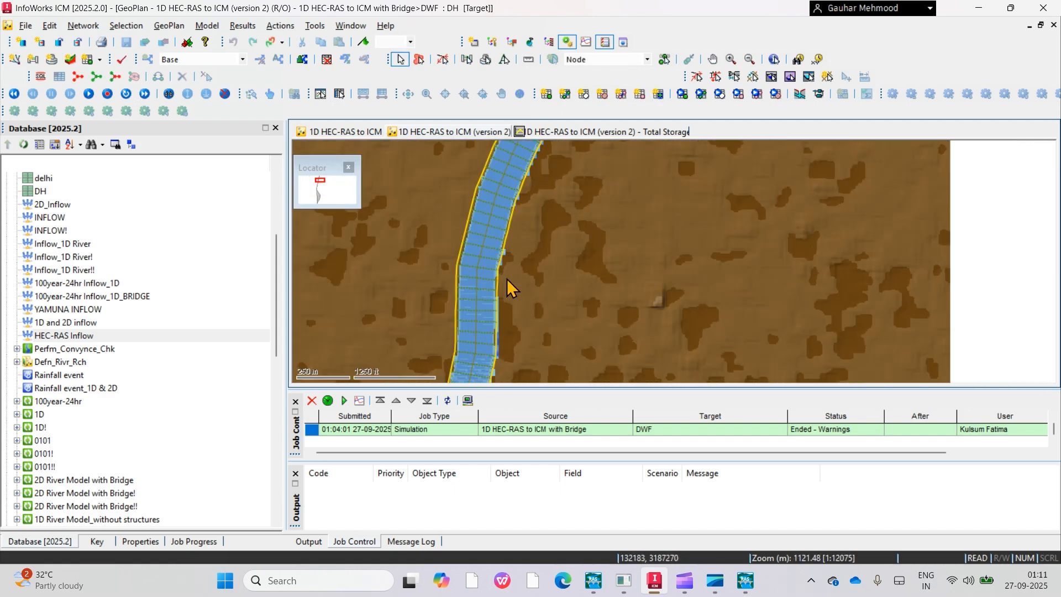
{"action": "left_click", "coordinate": [88, 94]}
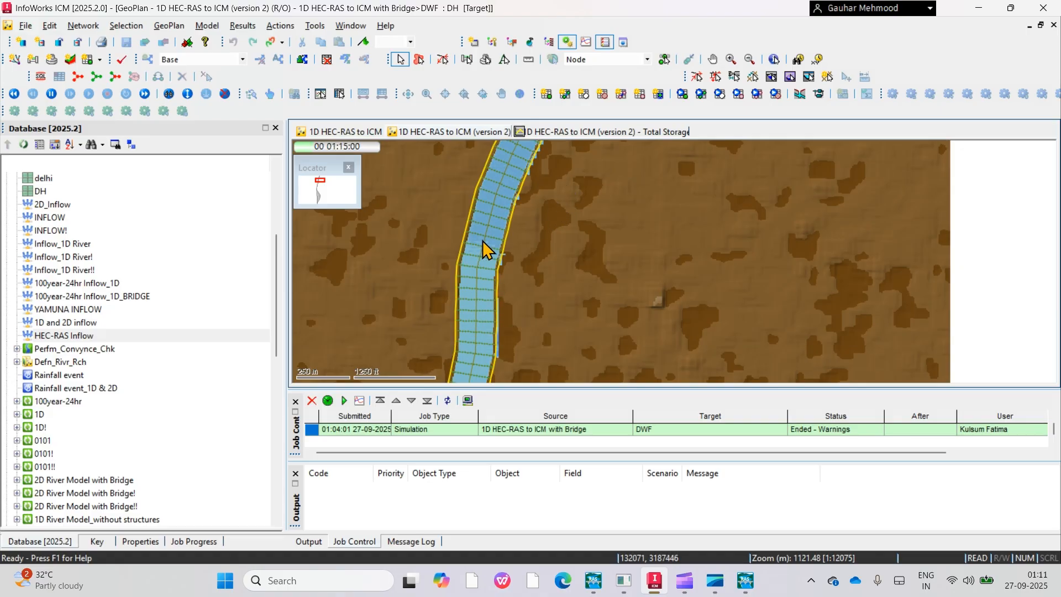
{"action": "left_click_drag", "start_coordinate": [516, 314], "coordinate": [564, 129]}
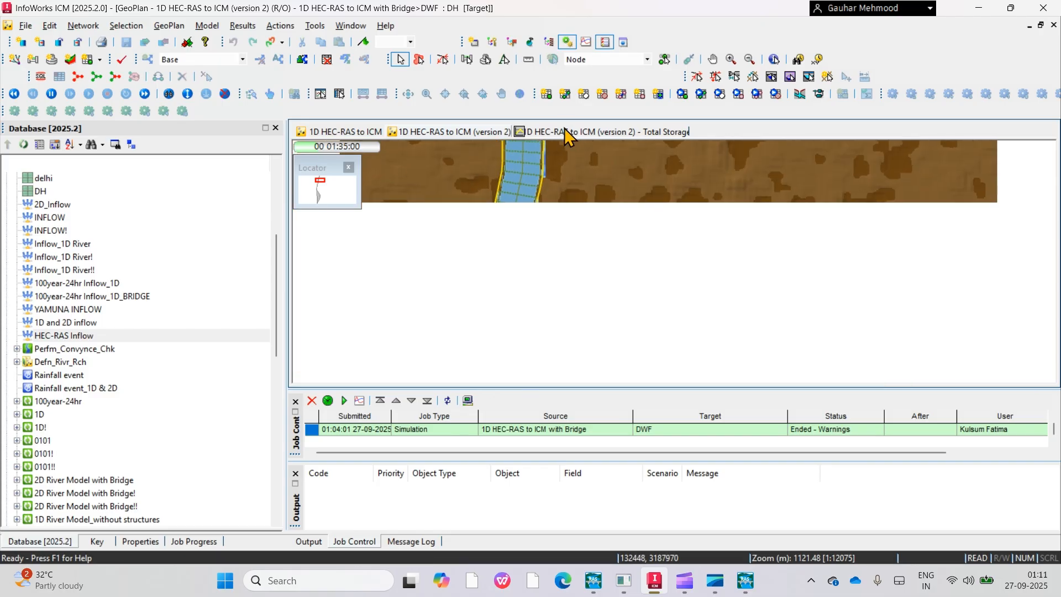
{"action": "left_click_drag", "start_coordinate": [536, 342], "coordinate": [577, 231]}
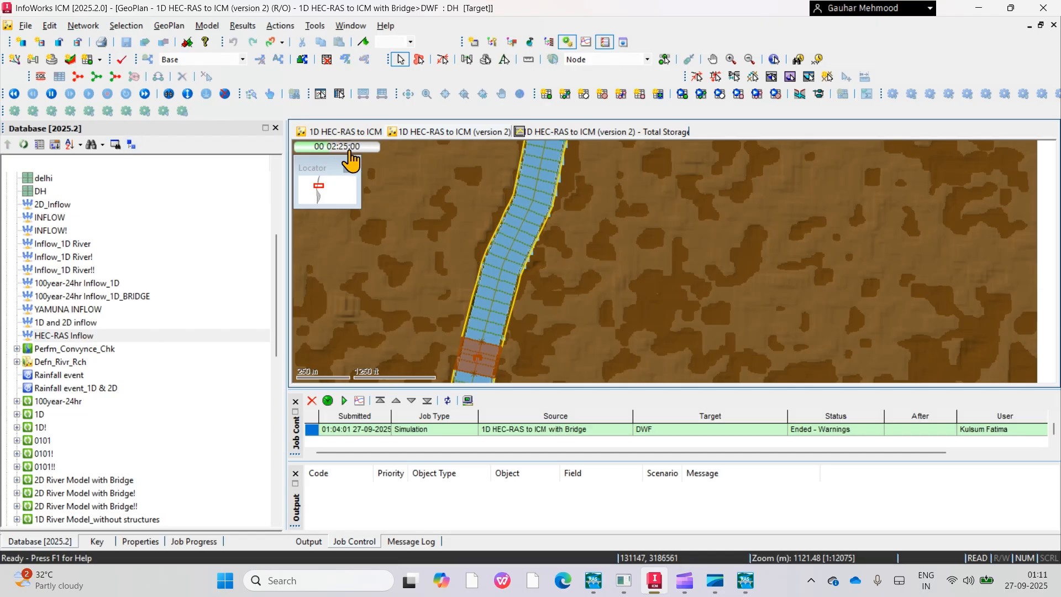
{"action": "left_click", "coordinate": [342, 147]}
{"action": "scroll", "coordinate": [574, 277], "scroll_direction": "down", "scroll_amount": 2}
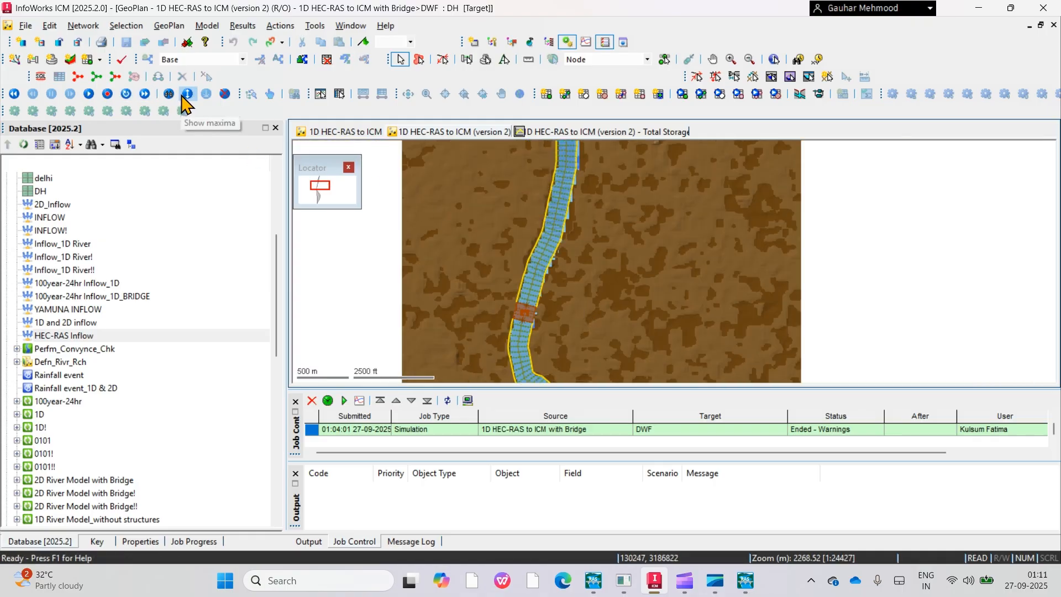
Select all network objects and open them in a 3D view, closing the Job Control and Output windows for space
{"action": "left_click", "coordinate": [78, 76]}
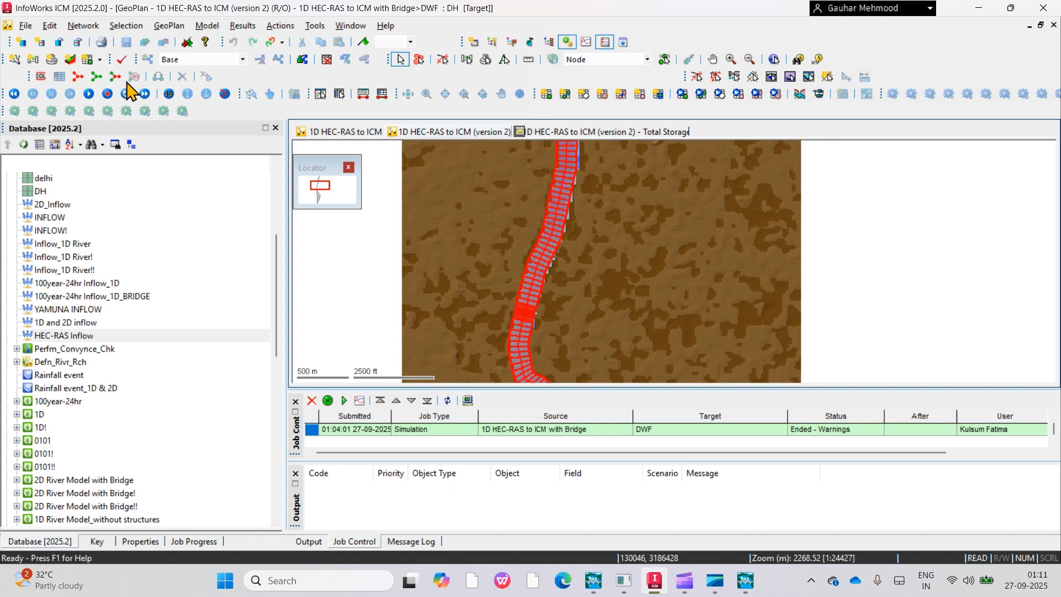
{"action": "left_click", "coordinate": [70, 59]}
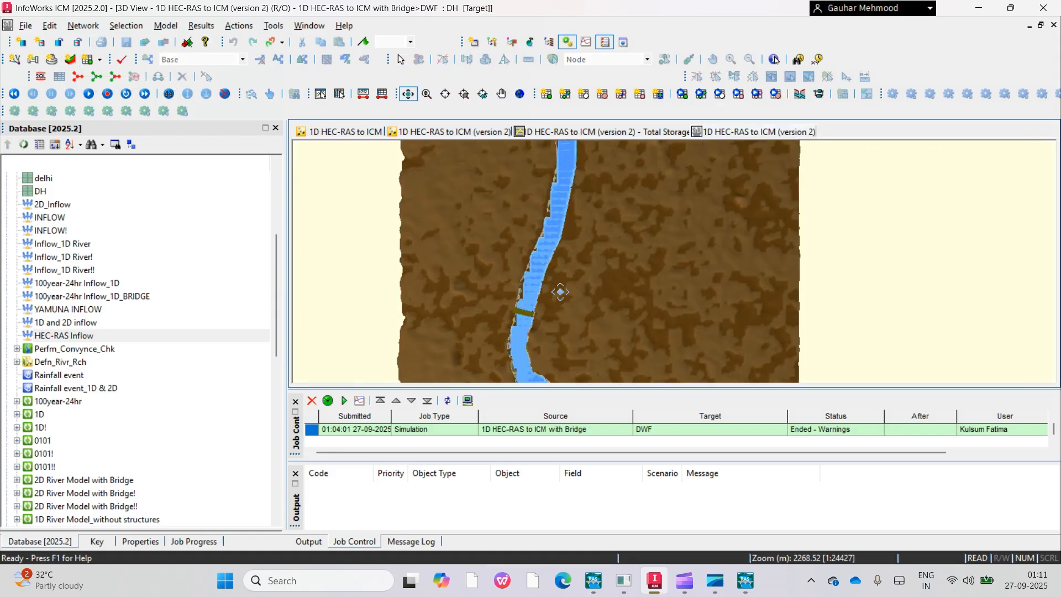
{"action": "left_click", "coordinate": [295, 401]}
{"action": "left_click", "coordinate": [296, 474]}
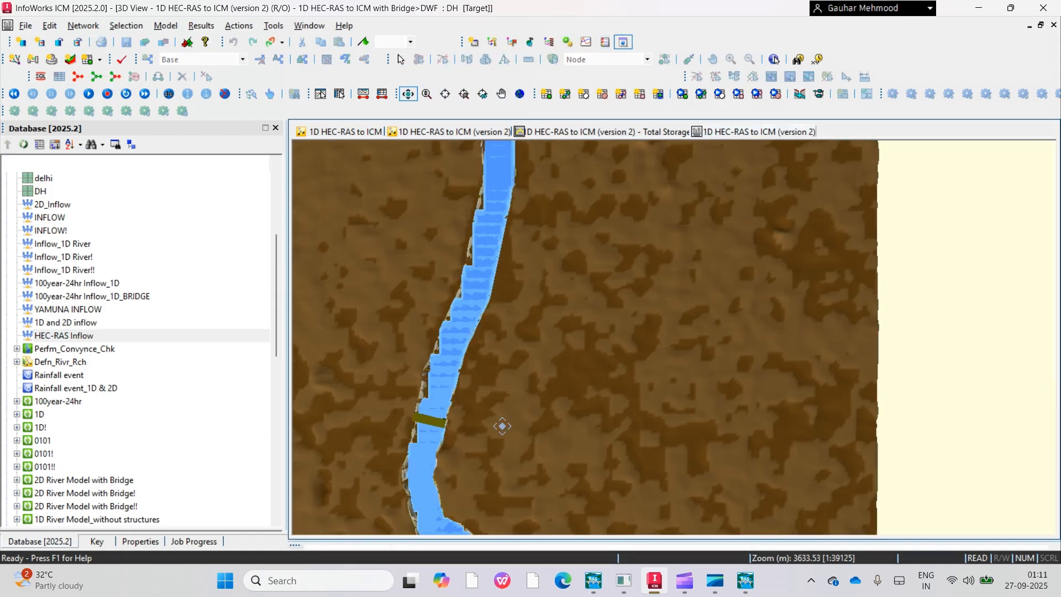
Replay the simulation in 3D with the bridge and the adjoining river in close perspective, and close the 3D view
{"action": "left_click_drag", "start_coordinate": [499, 426], "coordinate": [494, 131]}
{"action": "left_click_drag", "start_coordinate": [373, 430], "coordinate": [496, 410]}
{"action": "scroll", "coordinate": [449, 419], "scroll_direction": "up", "scroll_amount": 3}
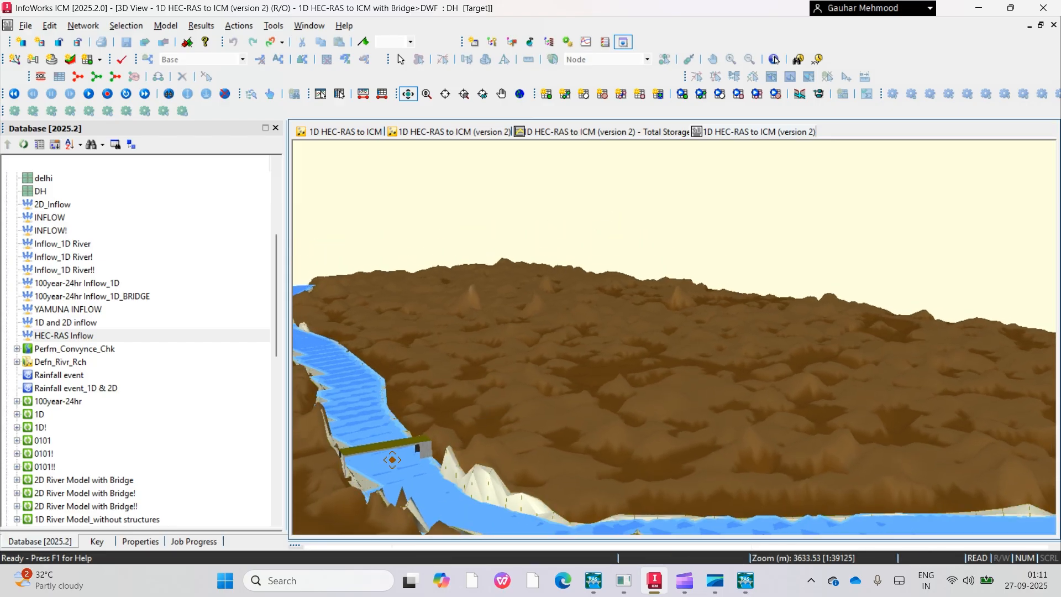
{"action": "scroll", "coordinate": [393, 459], "scroll_direction": "down", "scroll_amount": 5}
{"action": "scroll", "coordinate": [472, 423], "scroll_direction": "up", "scroll_amount": 2}
{"action": "scroll", "coordinate": [476, 414], "scroll_direction": "up", "scroll_amount": 3}
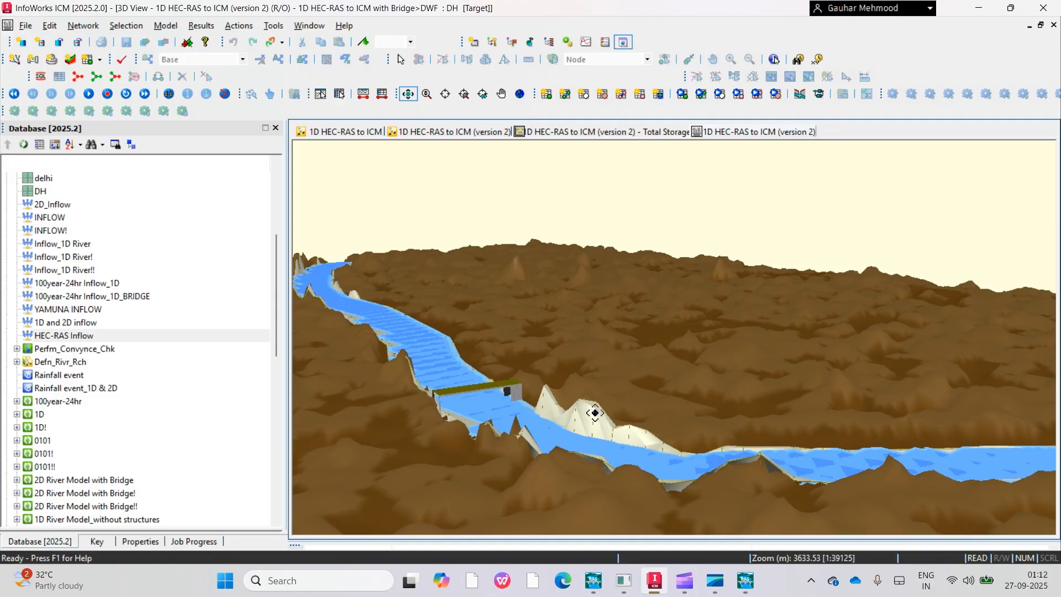
{"action": "left_click_drag", "start_coordinate": [578, 423], "coordinate": [510, 430]}
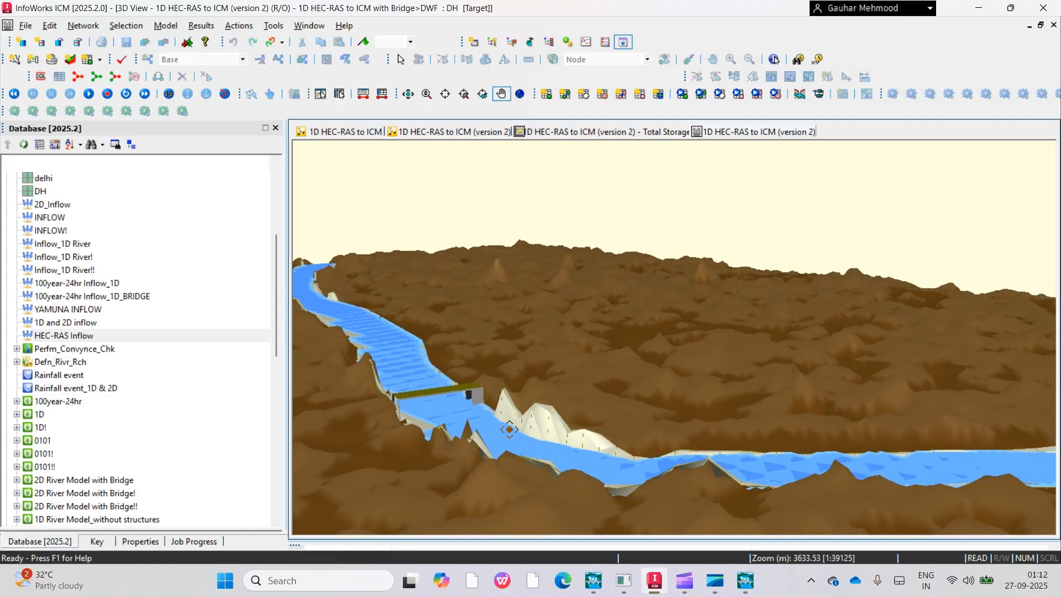
{"action": "left_click", "coordinate": [88, 93]}
{"action": "right_click", "coordinate": [722, 143]}
{"action": "left_click", "coordinate": [738, 148]}
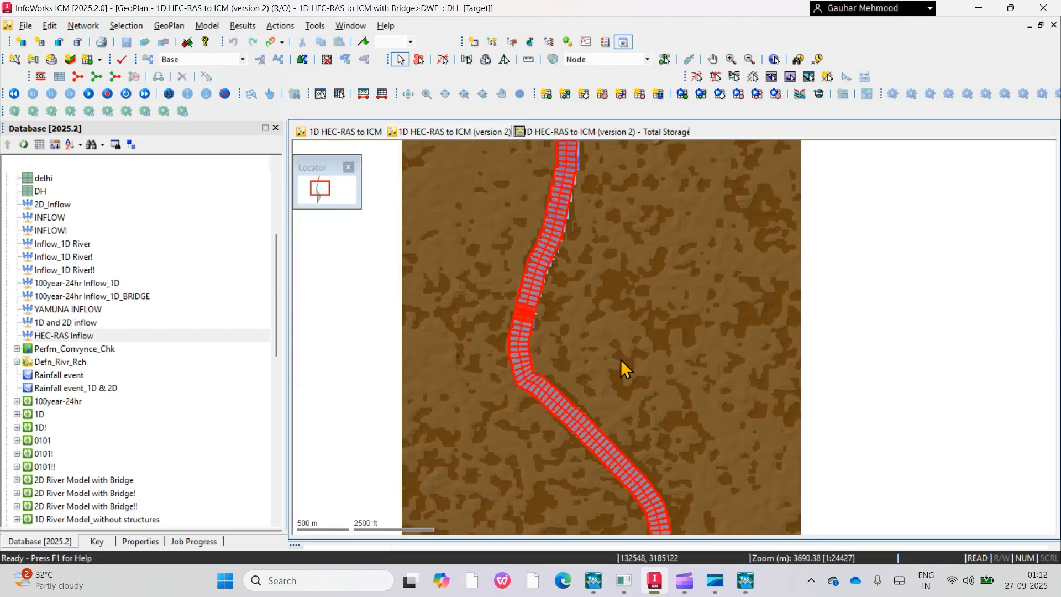